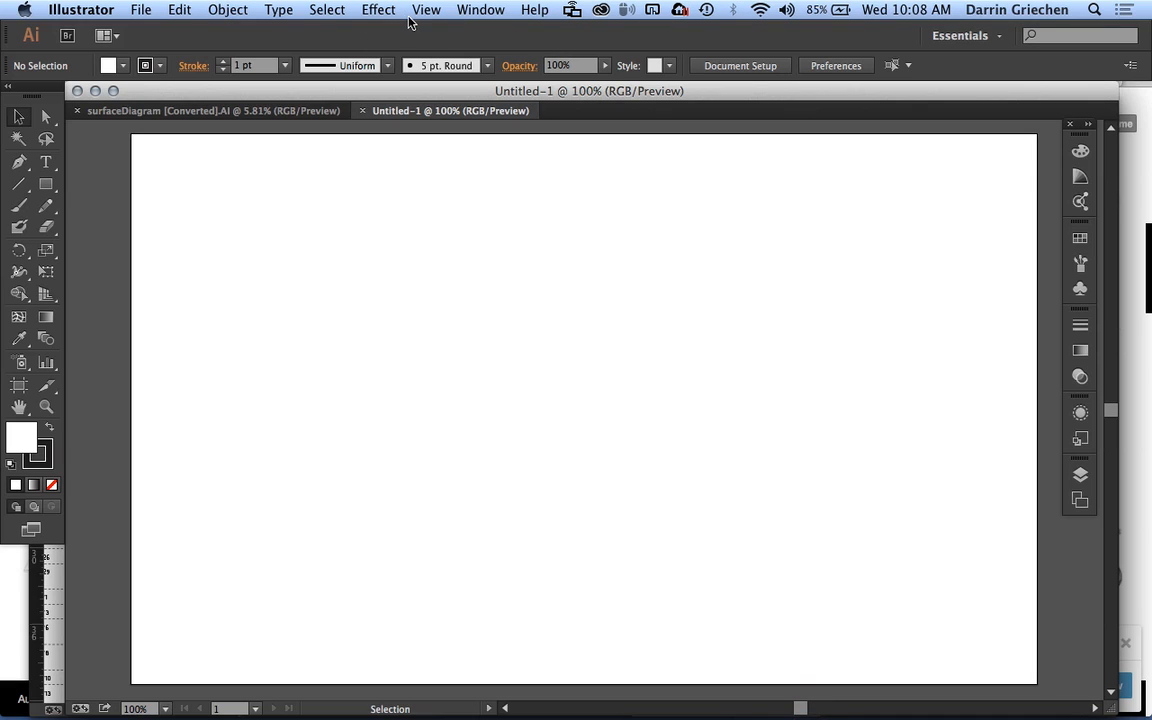
# Open the Document Setup settings, review the available measurement units, and accept the dialog with the units left as Points.
pyautogui.click(362, 12)
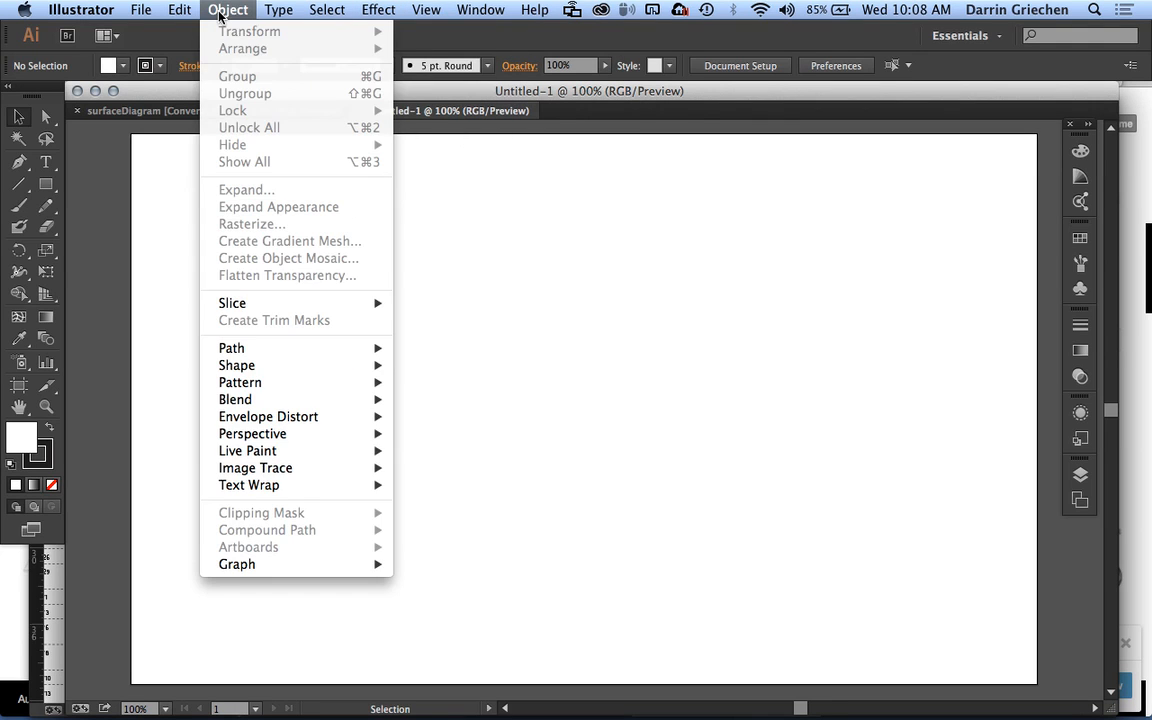
pyautogui.moveTo(148, 14)
pyautogui.moveTo(213, 12)
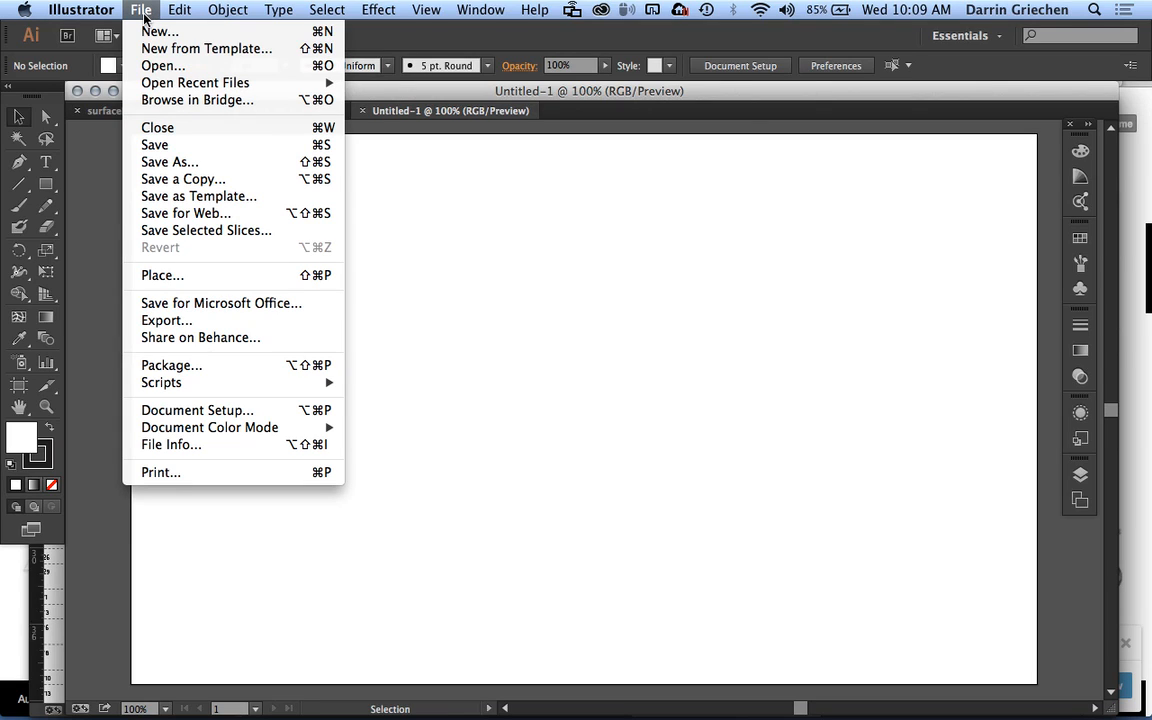
pyautogui.moveTo(168, 88)
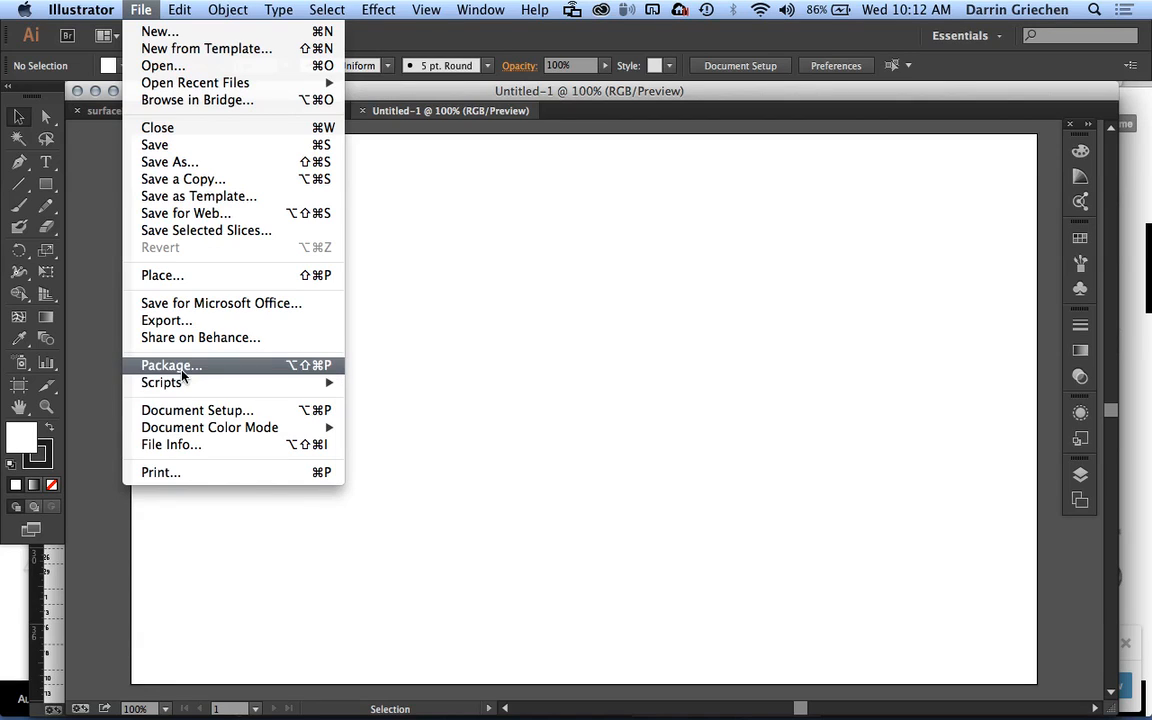
pyautogui.click(228, 413)
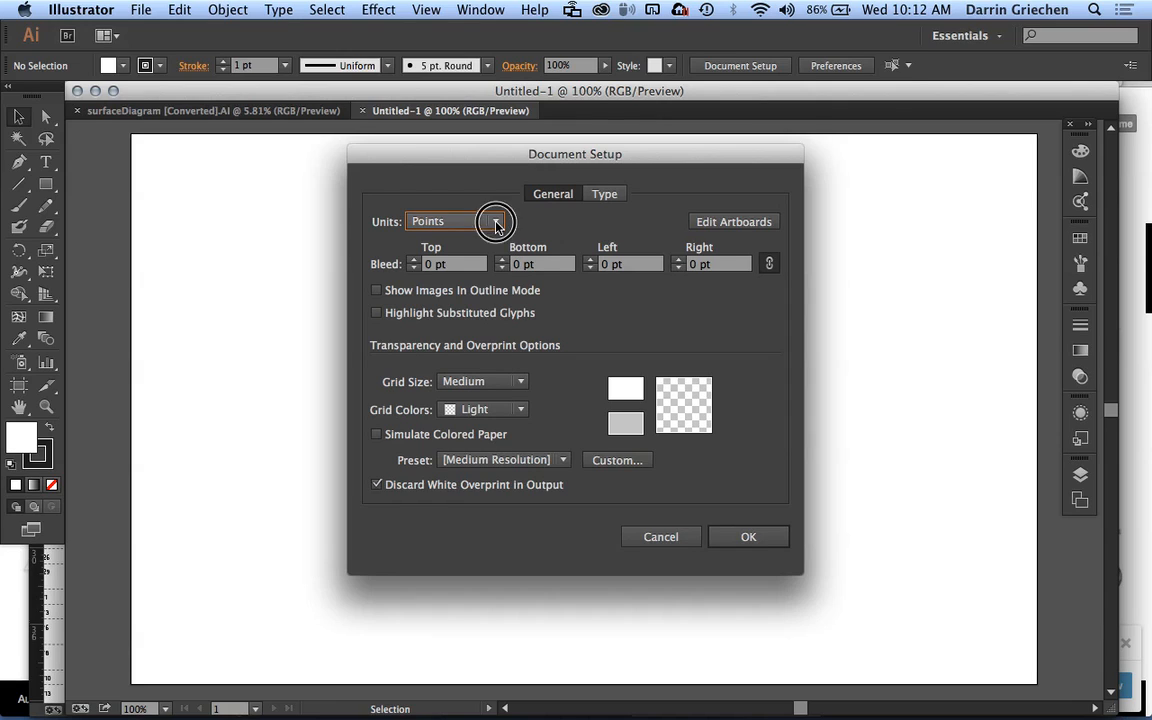
pyautogui.click(496, 224)
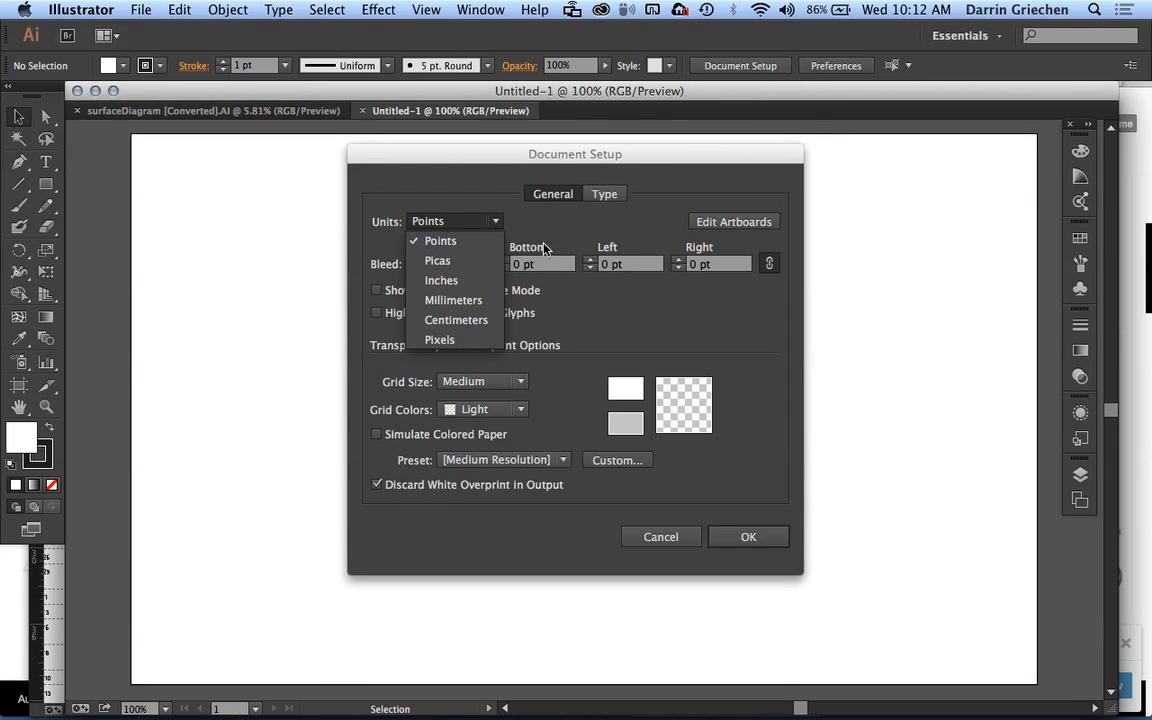
pyautogui.click(573, 227)
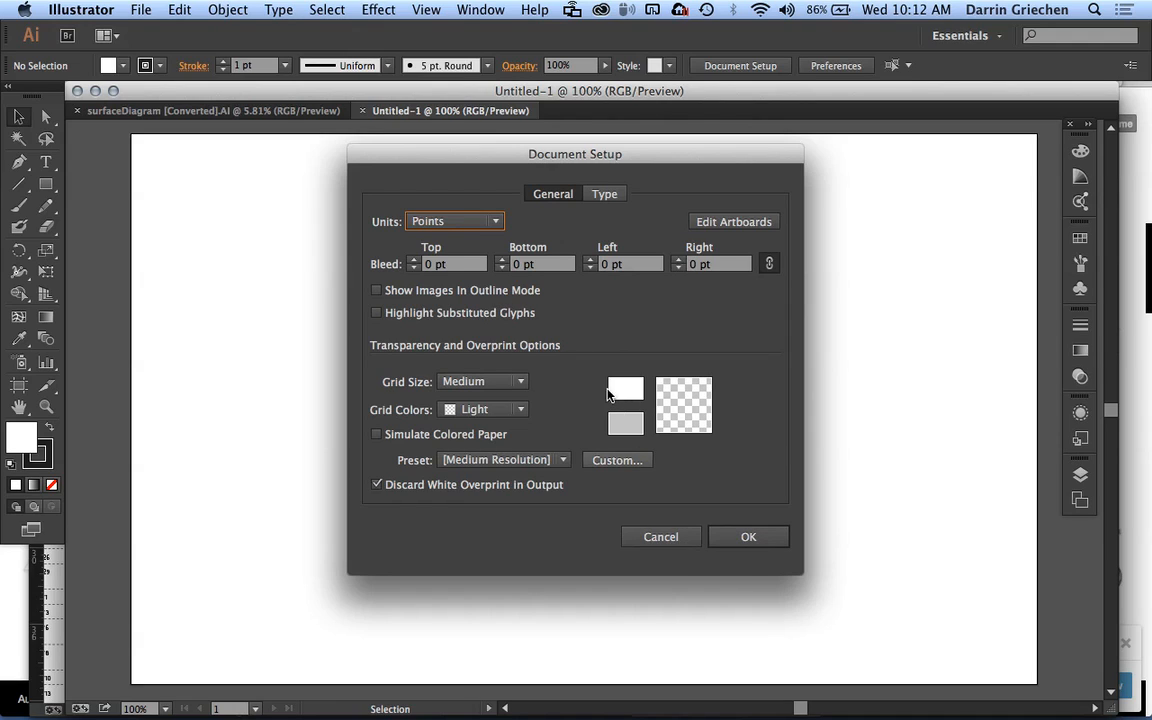
pyautogui.click(497, 221)
pyautogui.click(507, 201)
pyautogui.click(728, 541)
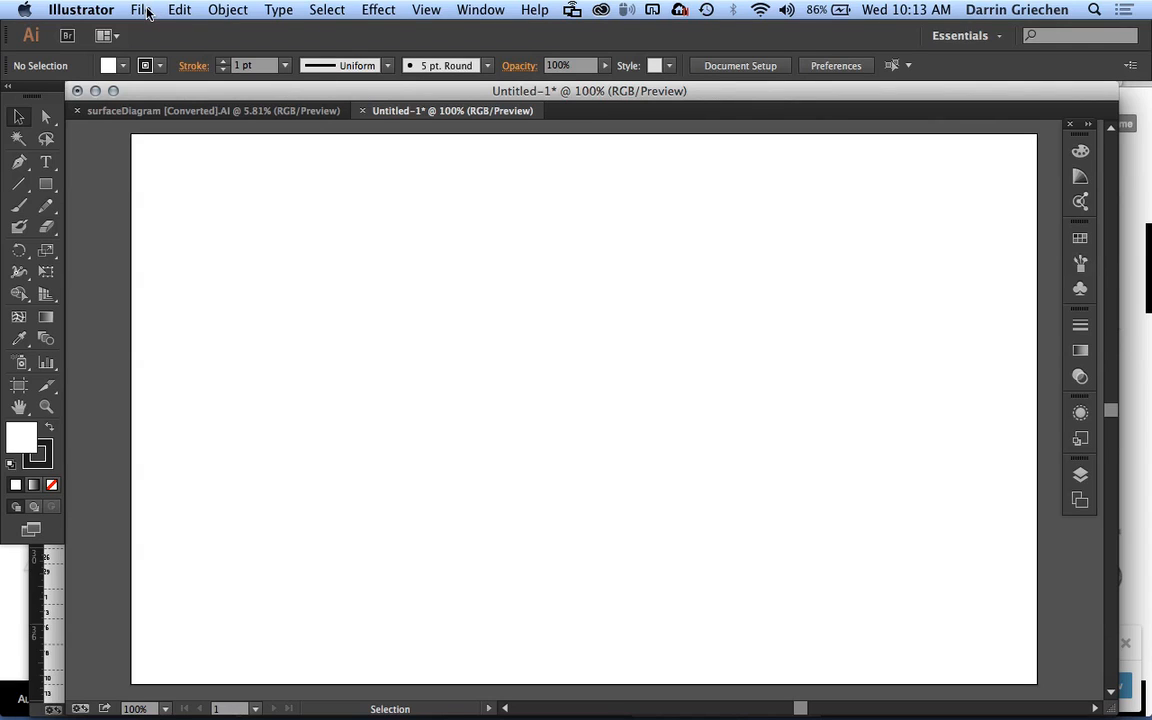
# Open the application preferences and review the General, Selection & Anchor Display, and Type settings.
pyautogui.click(80, 11)
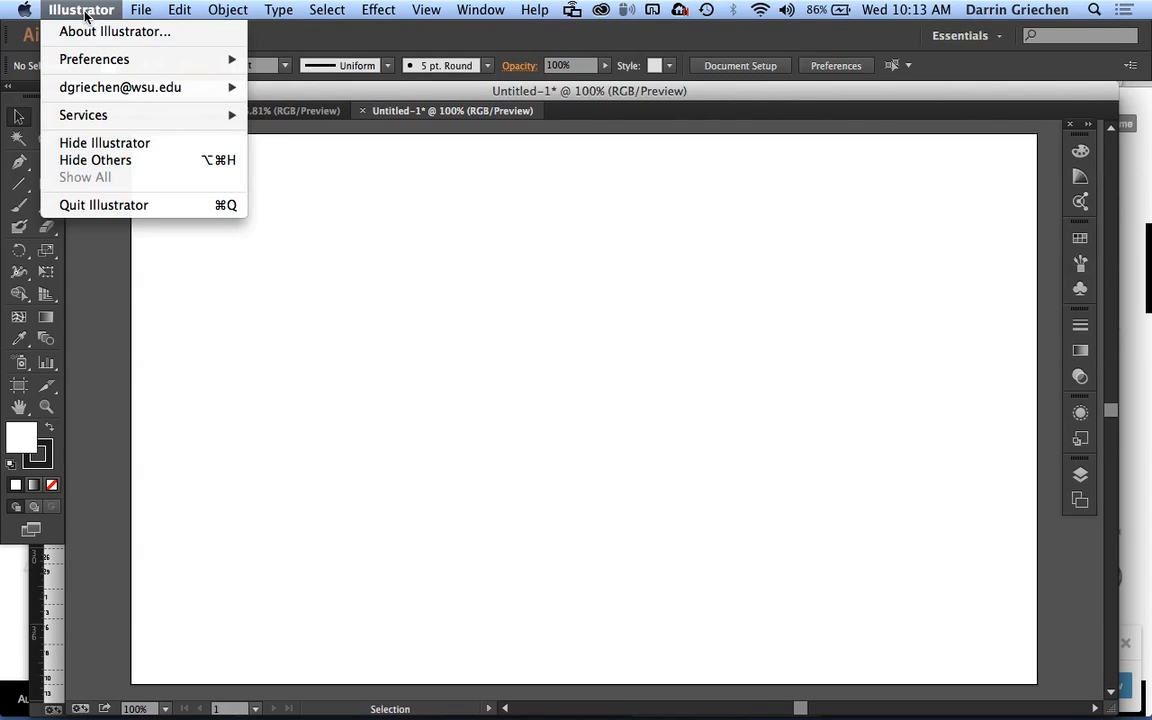
pyautogui.moveTo(111, 63)
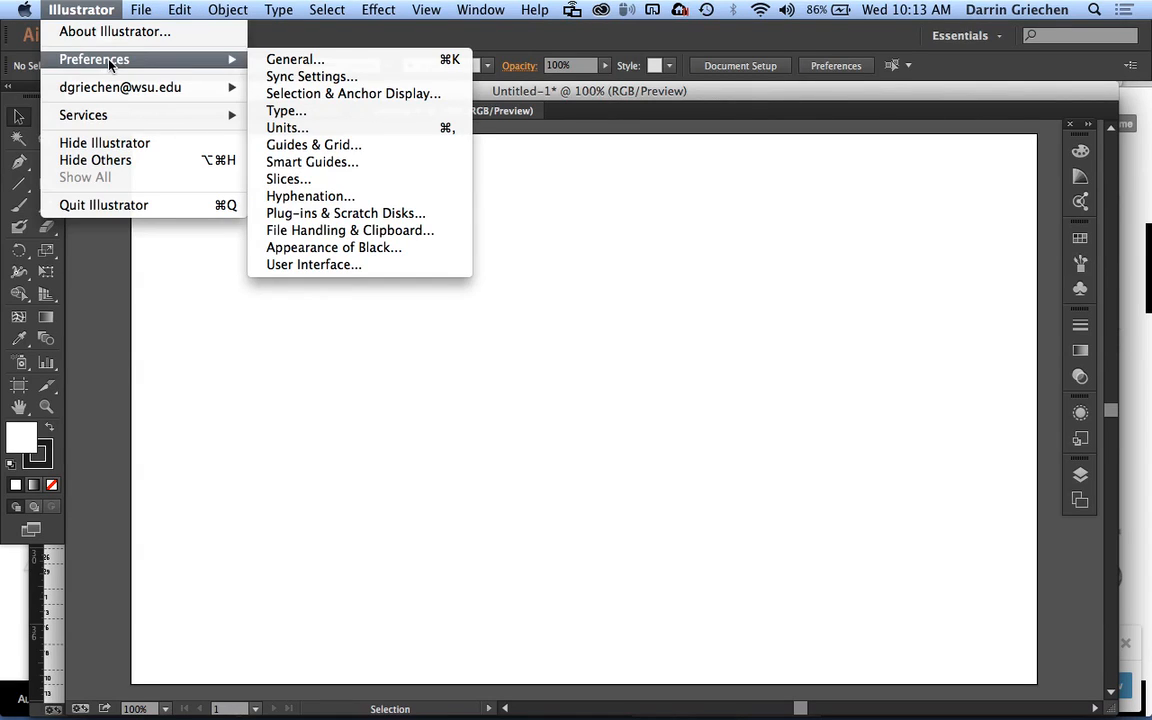
pyautogui.click(287, 61)
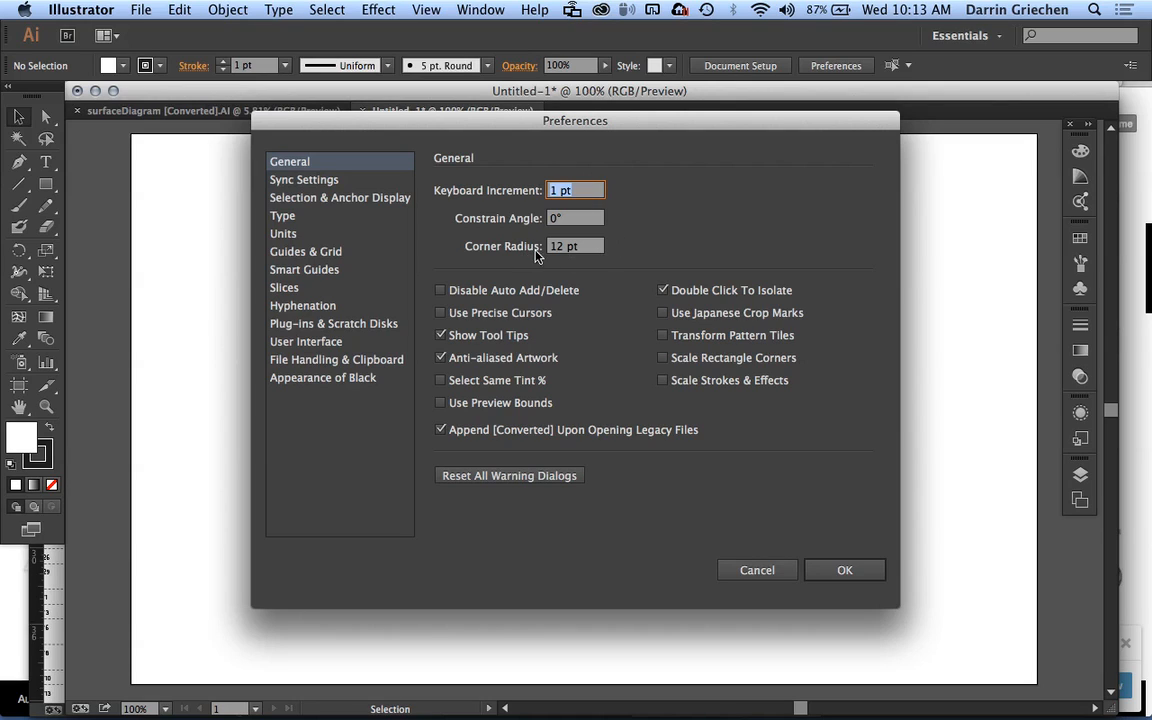
pyautogui.click(325, 198)
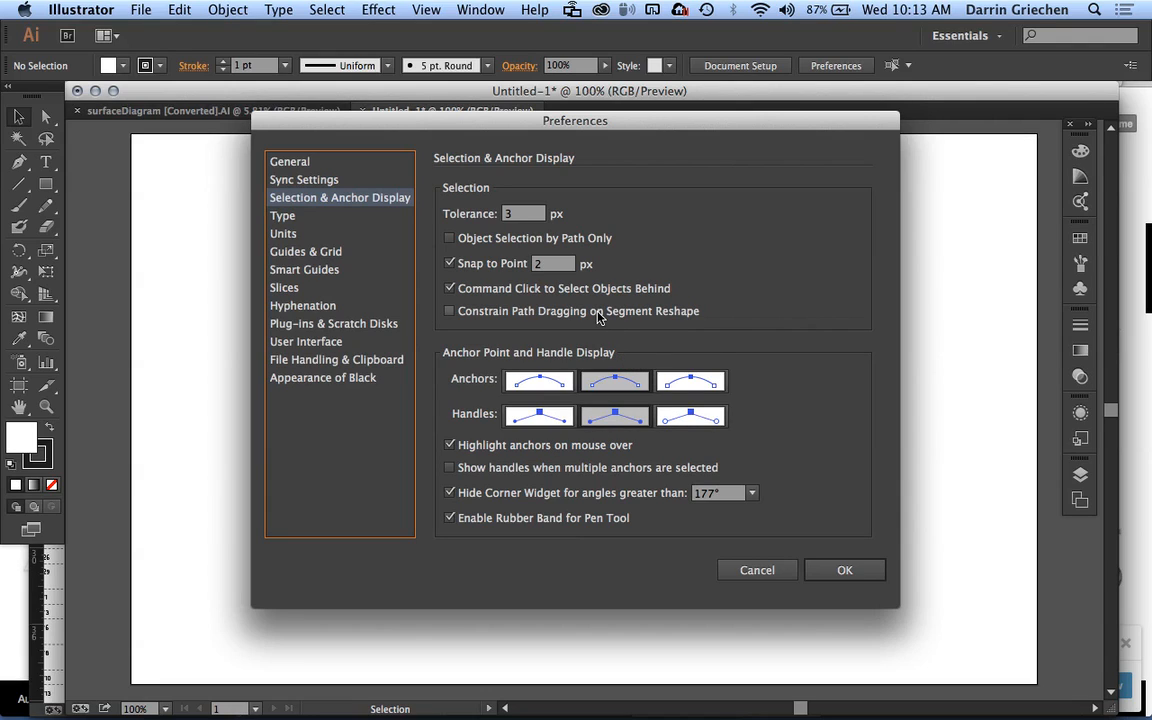
pyautogui.click(295, 218)
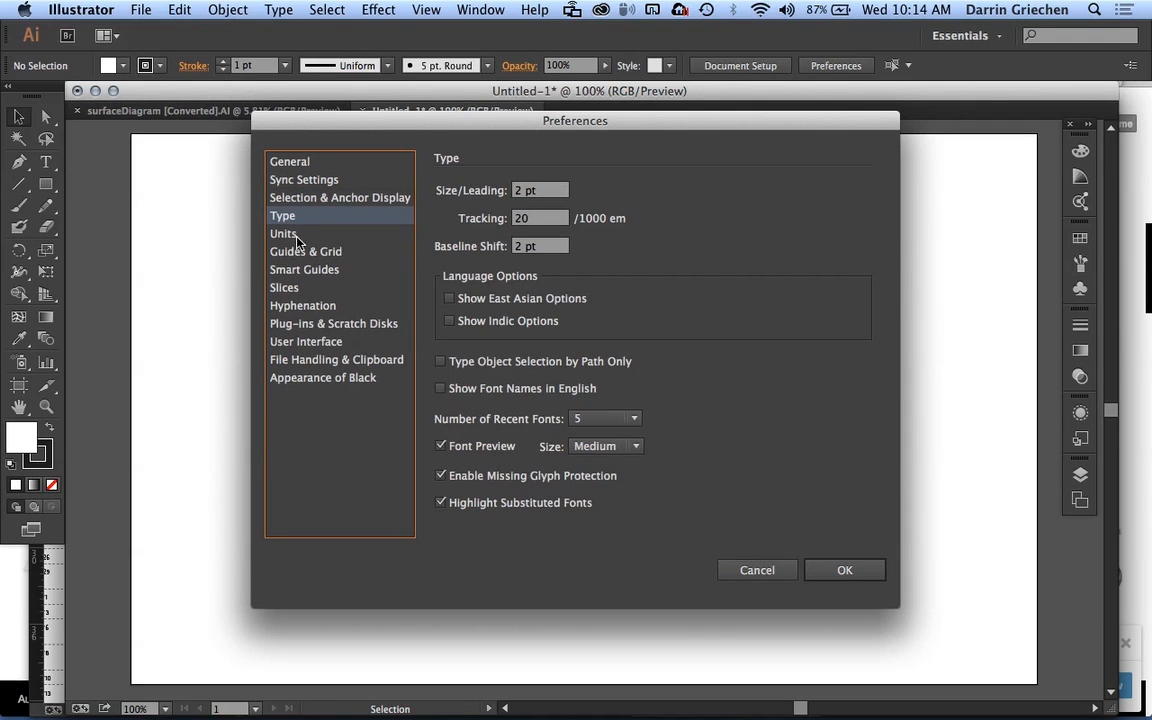
# Set the General measurement unit to Inches in the Units preferences.
pyautogui.click(290, 238)
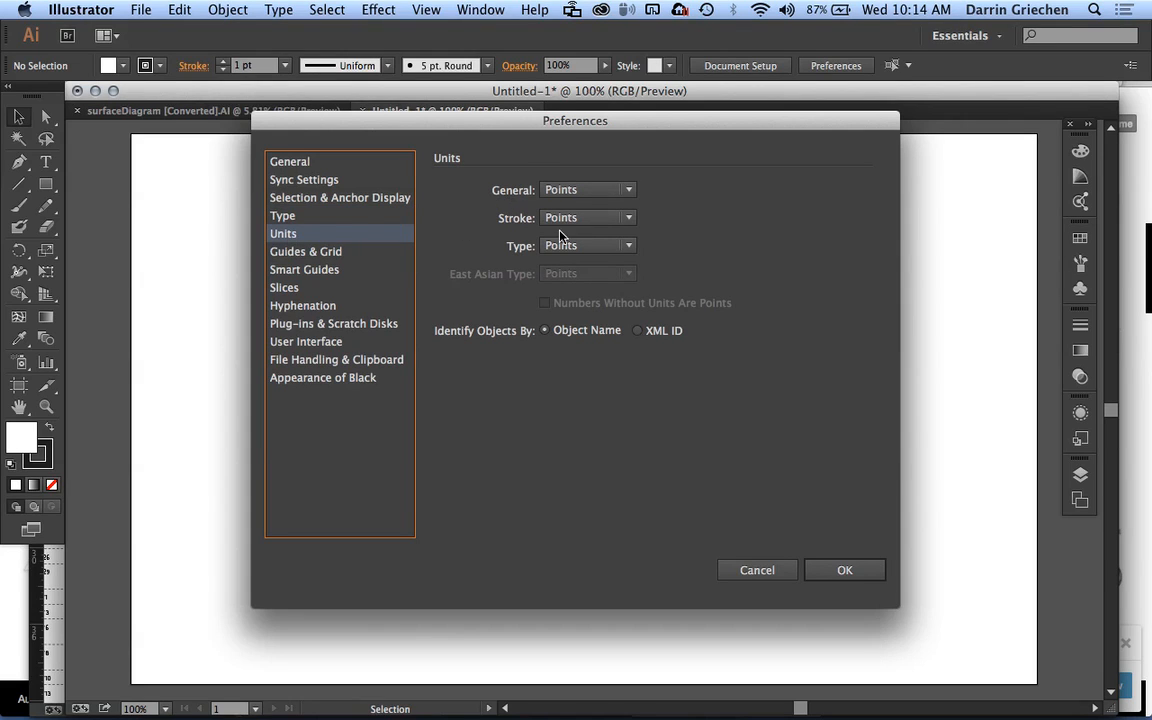
pyautogui.click(627, 192)
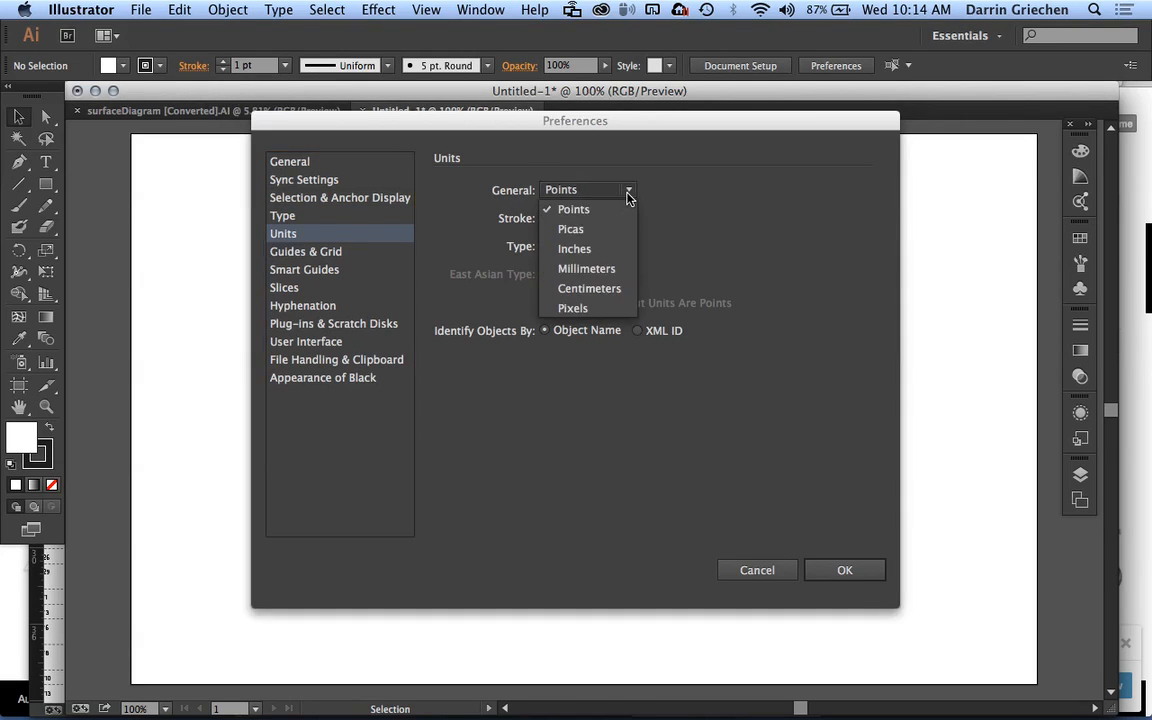
pyautogui.click(598, 250)
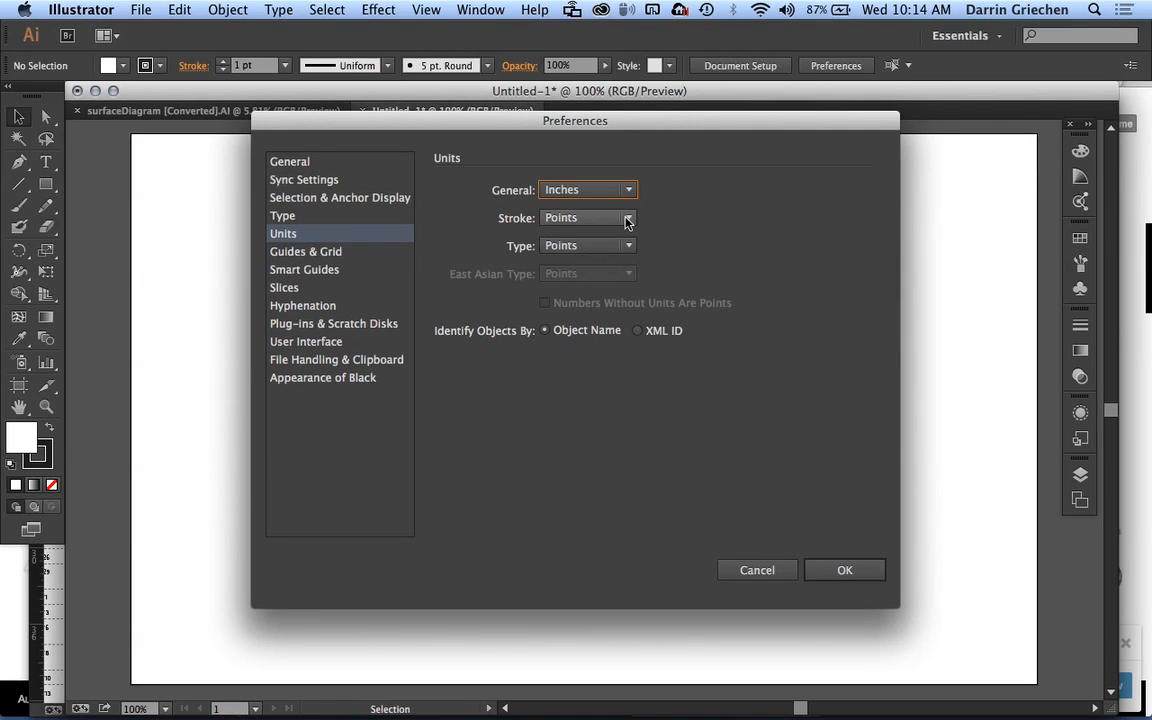
# Review the Guides & Grid, Smart Guides, Hyphenation, User Interface, and Plug-ins & Scratch Disks preferences.
pyautogui.click(317, 258)
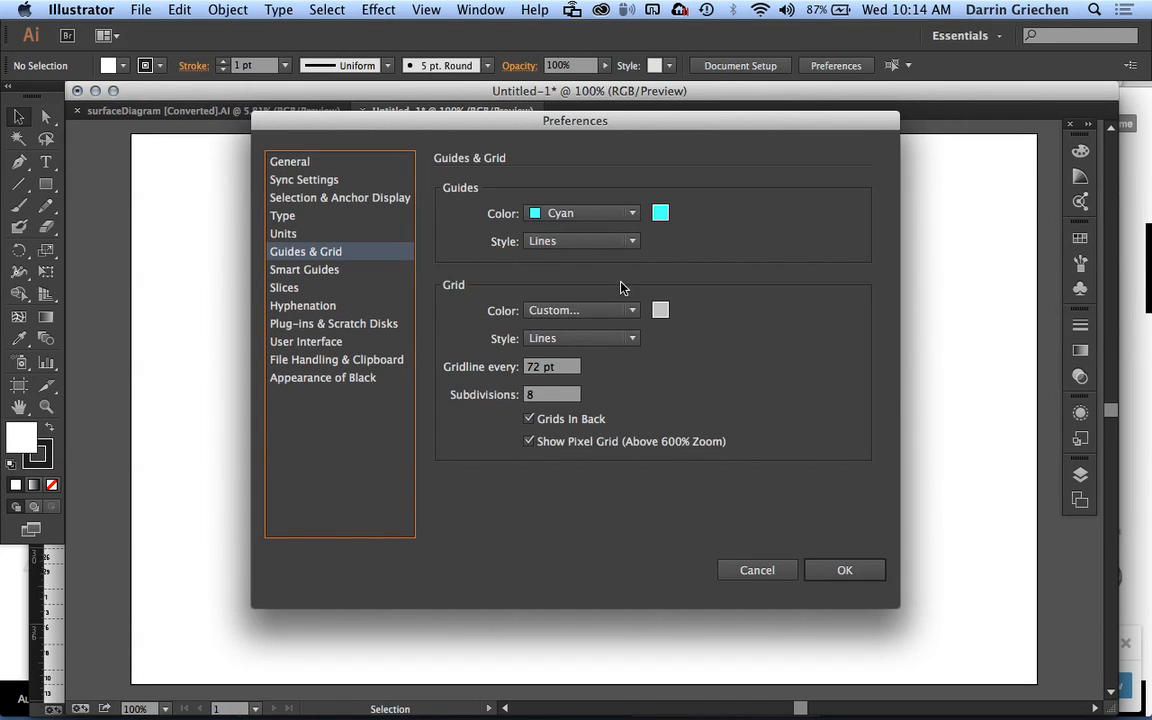
pyautogui.click(333, 272)
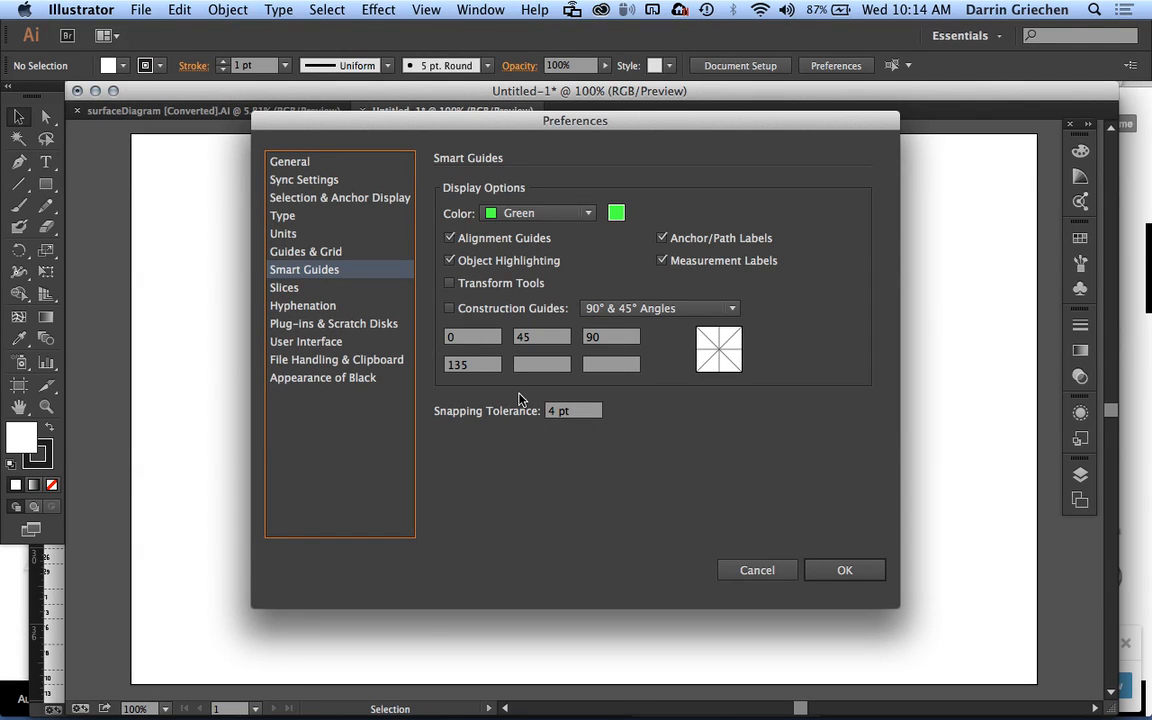
pyautogui.click(305, 306)
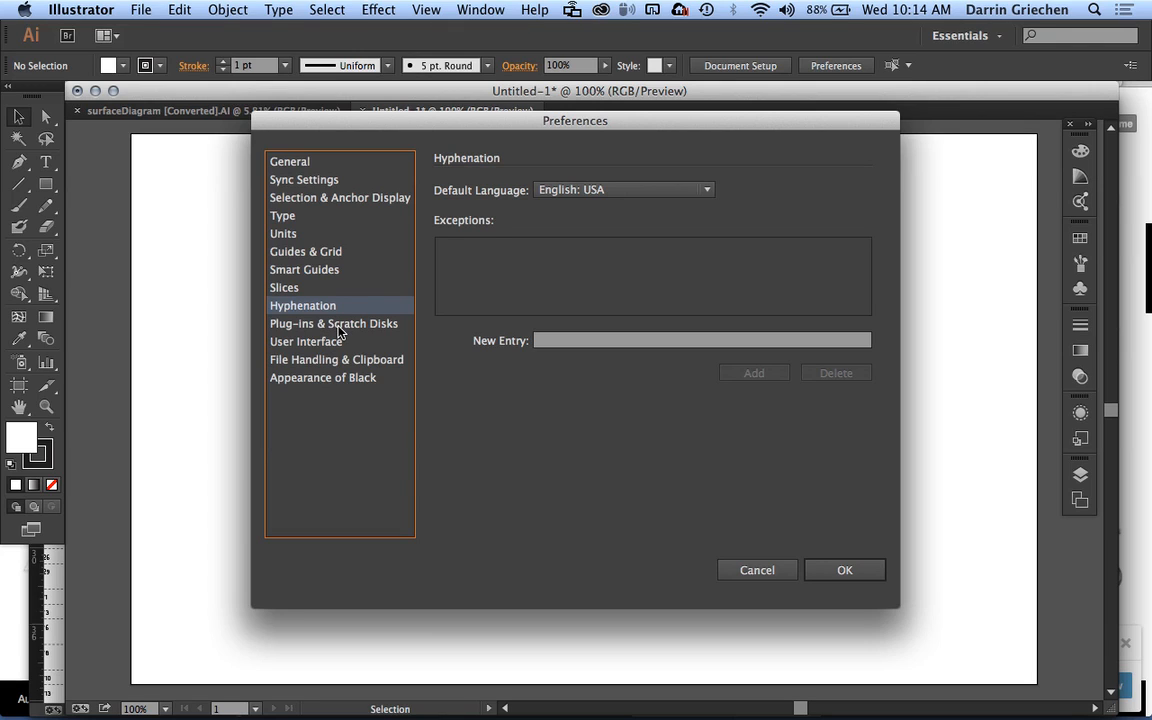
pyautogui.click(331, 345)
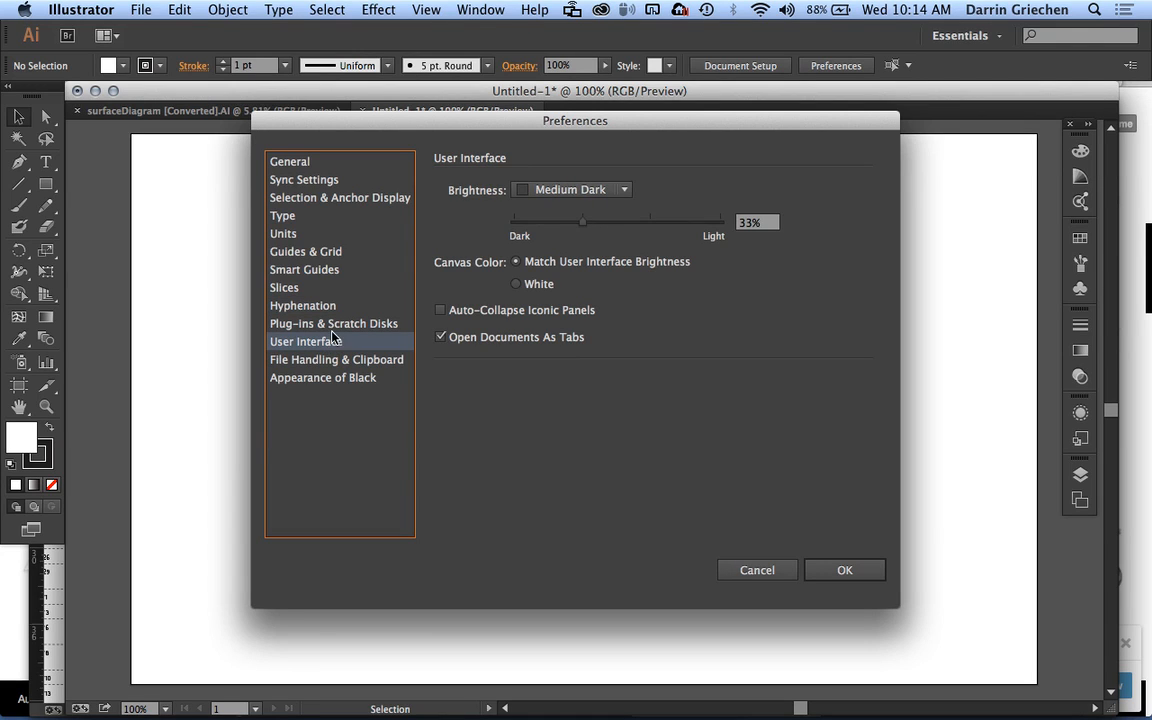
pyautogui.click(336, 325)
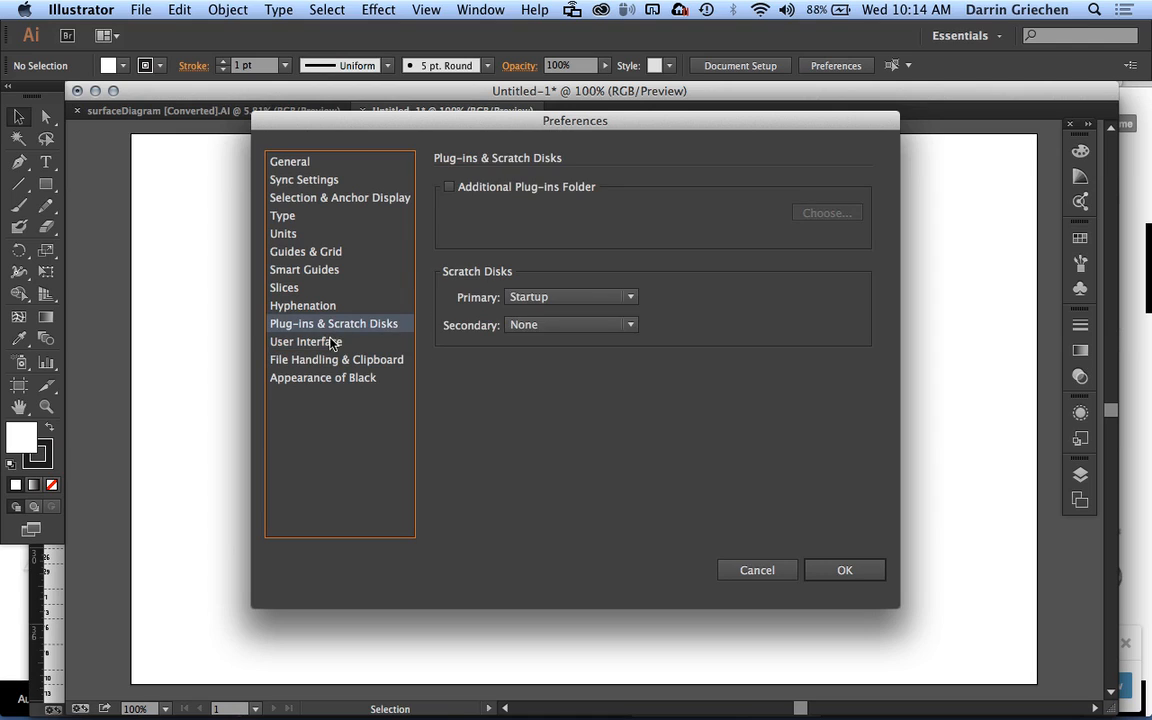
# Try the Light brightness in the User Interface preferences and restore it to Medium Dark.
pyautogui.click(322, 342)
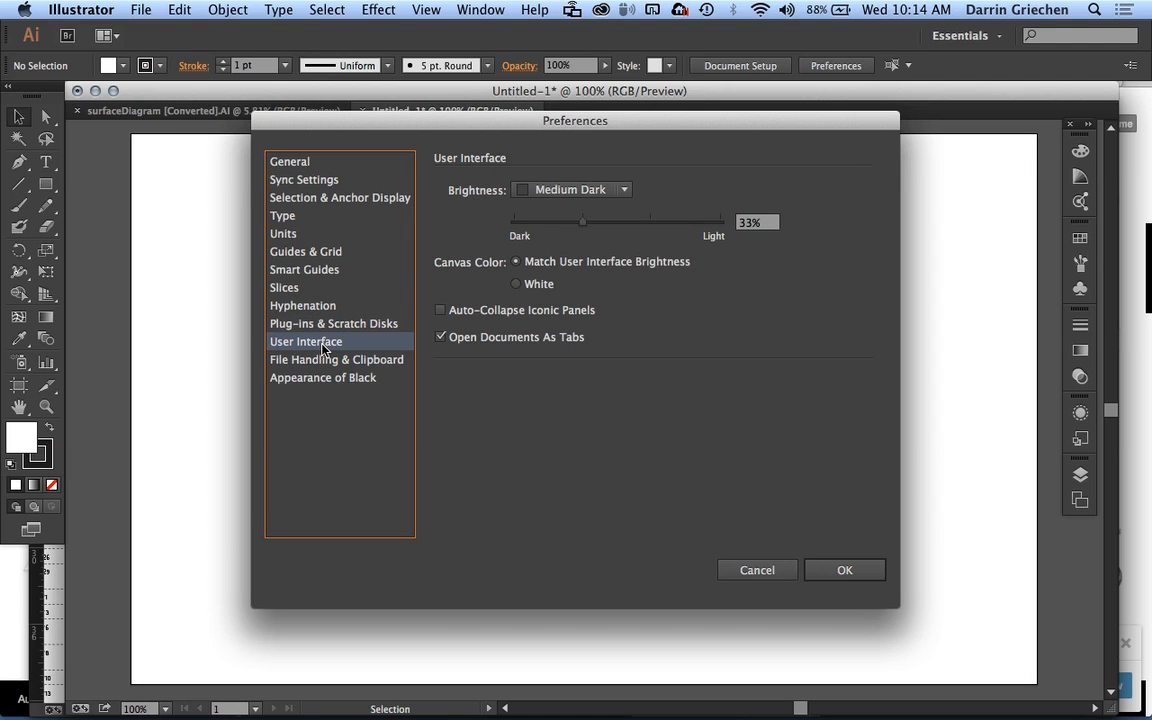
pyautogui.click(622, 190)
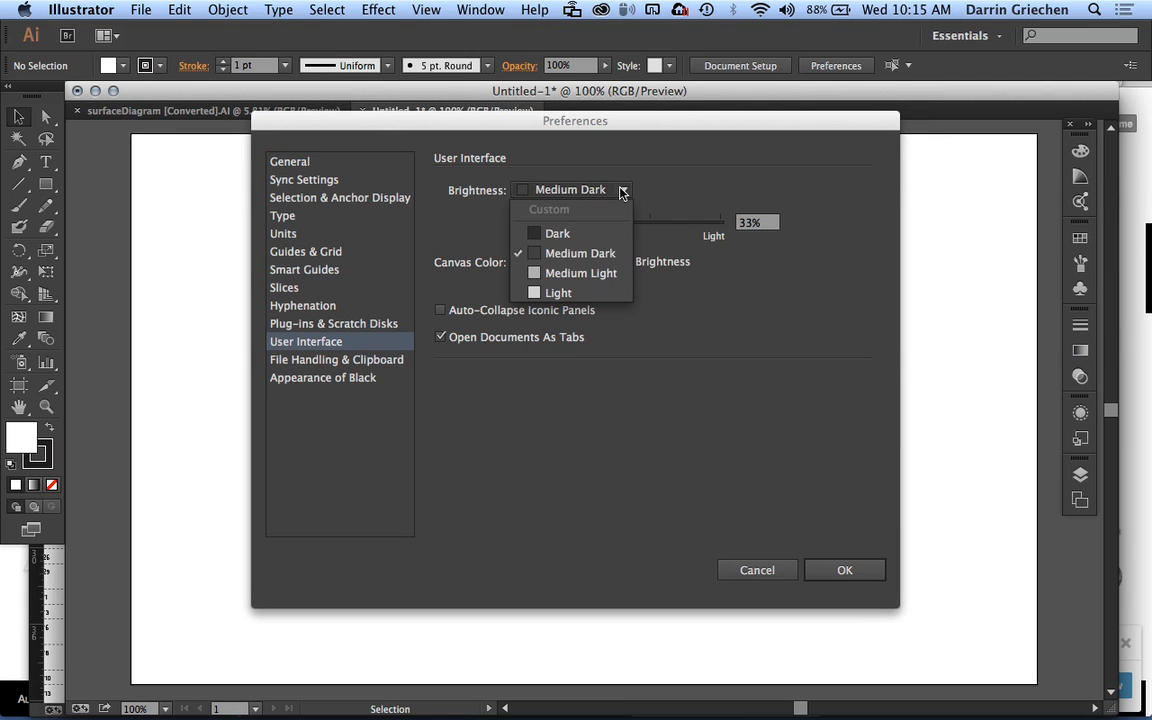
pyautogui.click(552, 292)
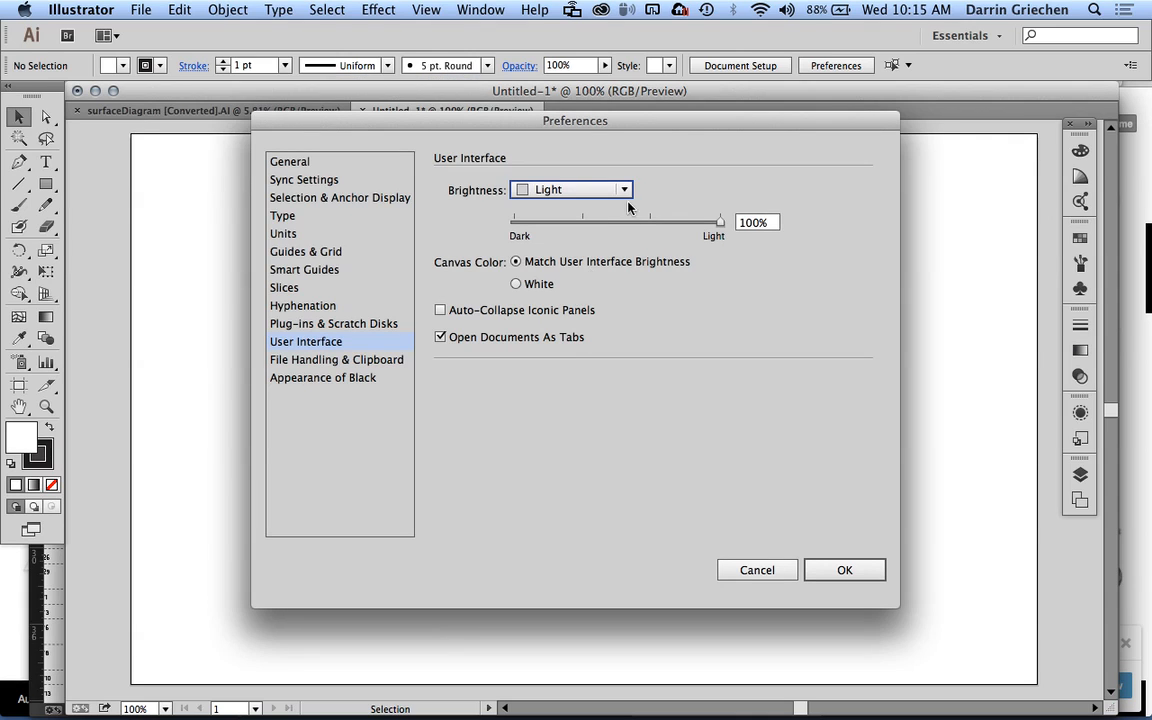
pyautogui.click(623, 190)
pyautogui.click(597, 254)
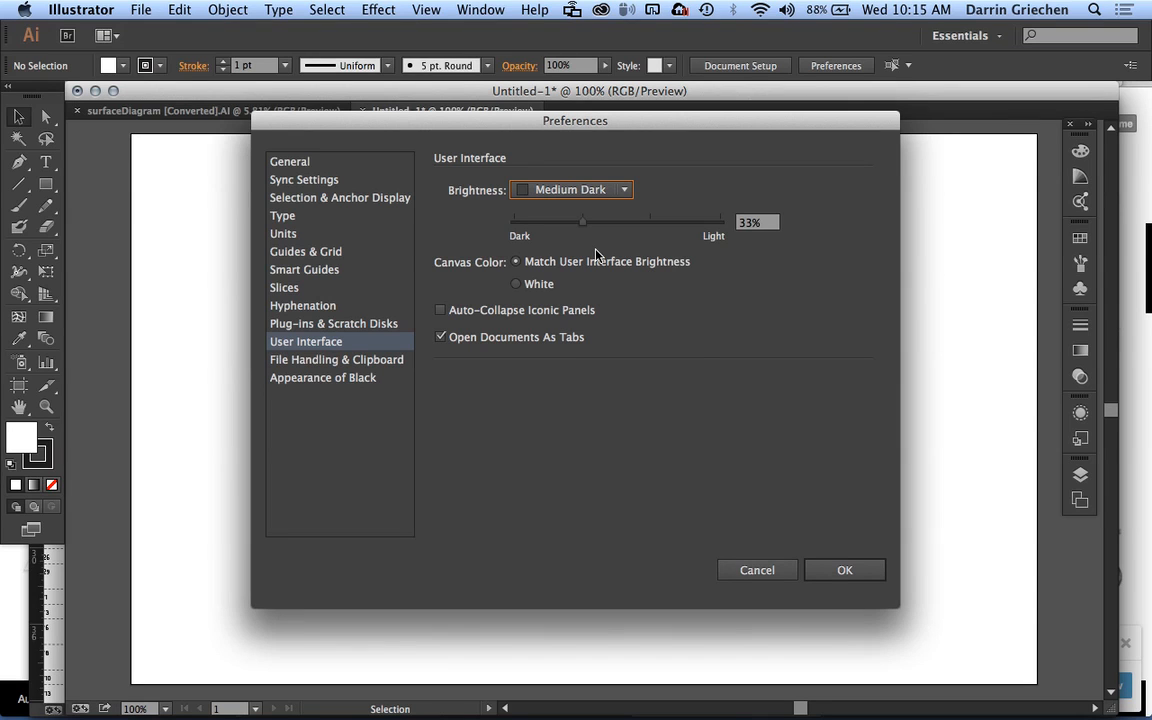
# Review the File Handling & Clipboard and Appearance of Black preferences and accept the preference changes.
pyautogui.click(336, 360)
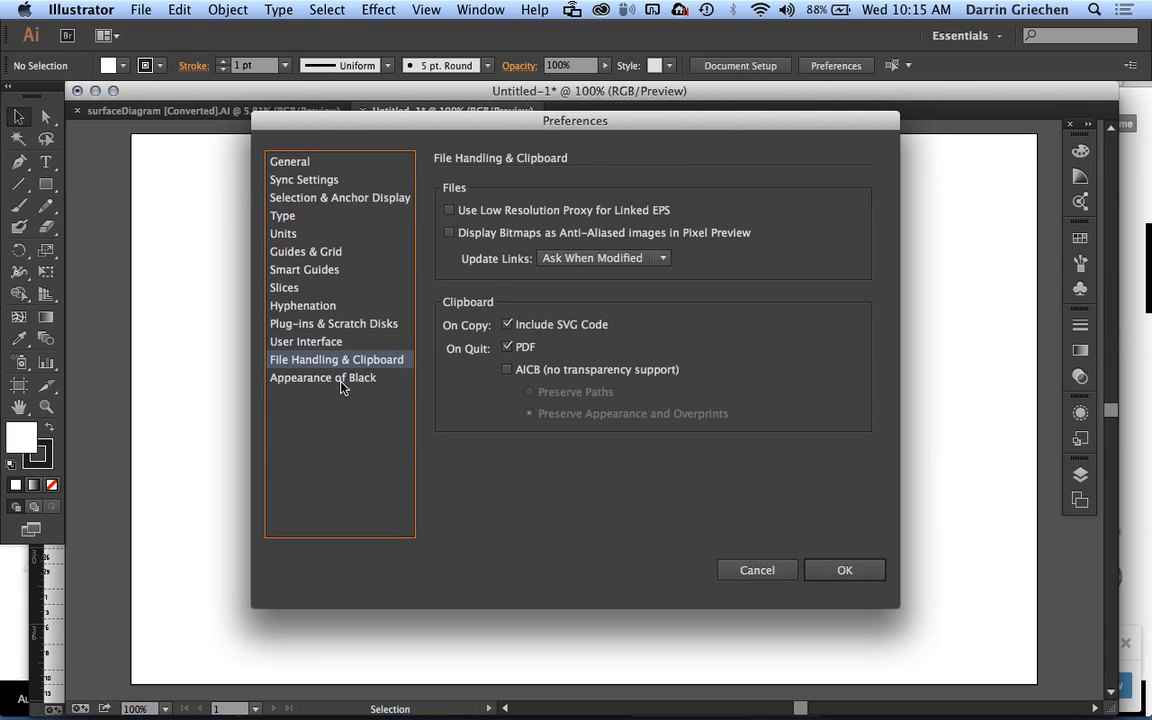
pyautogui.click(341, 385)
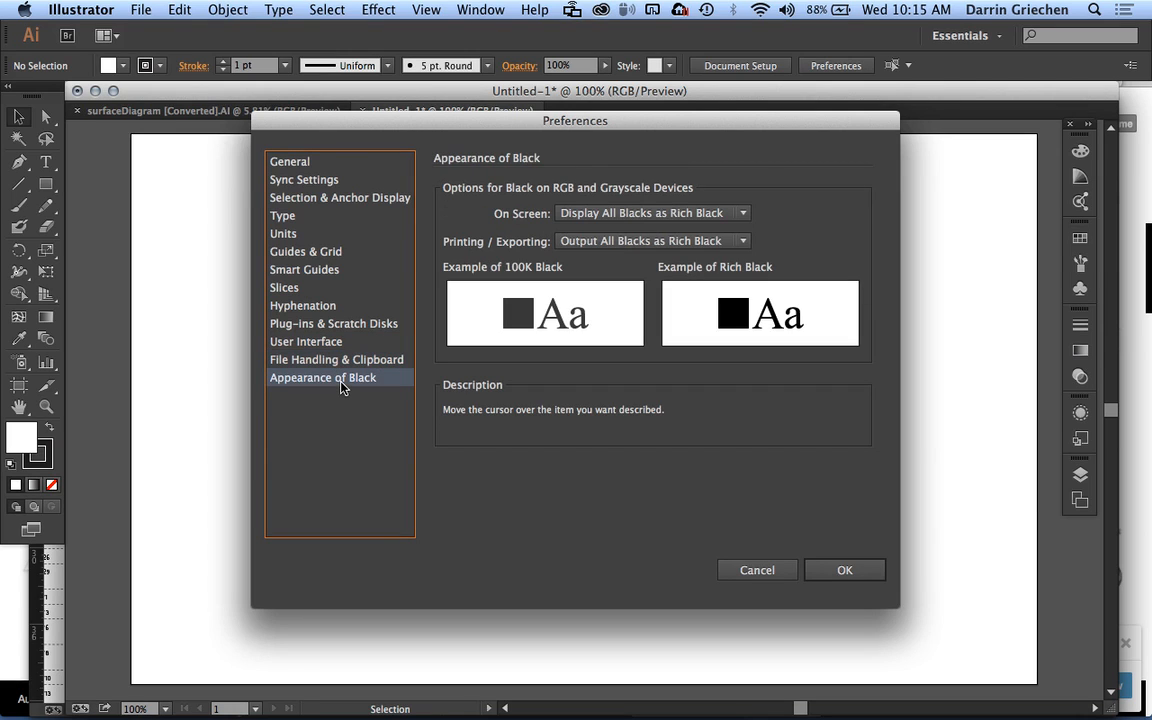
pyautogui.click(845, 571)
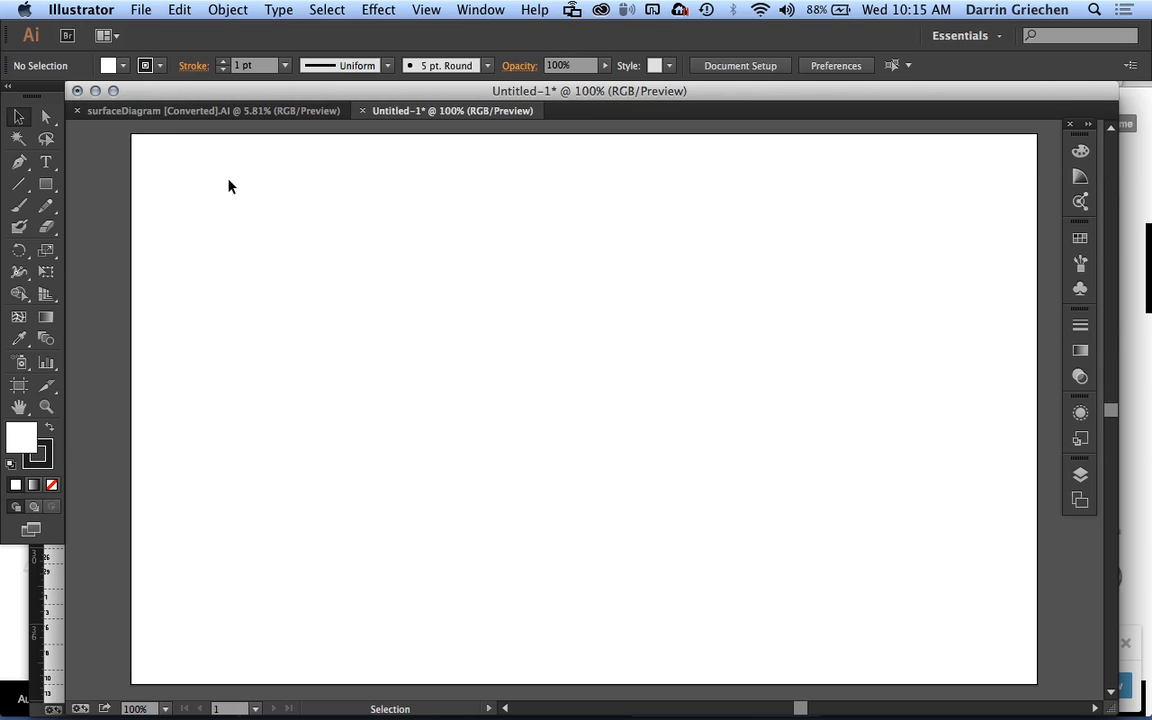
# Open the Adobe PDF Presets and examine the description and settings of the DG-Small preset.
pyautogui.click(221, 10)
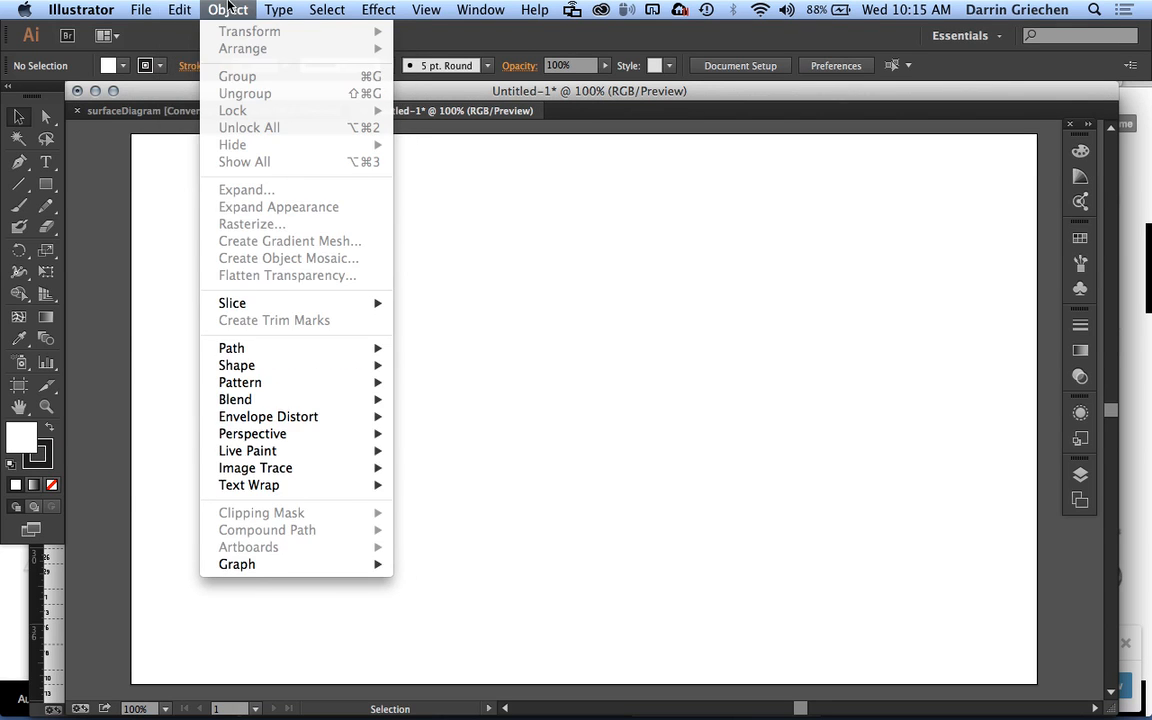
pyautogui.moveTo(184, 11)
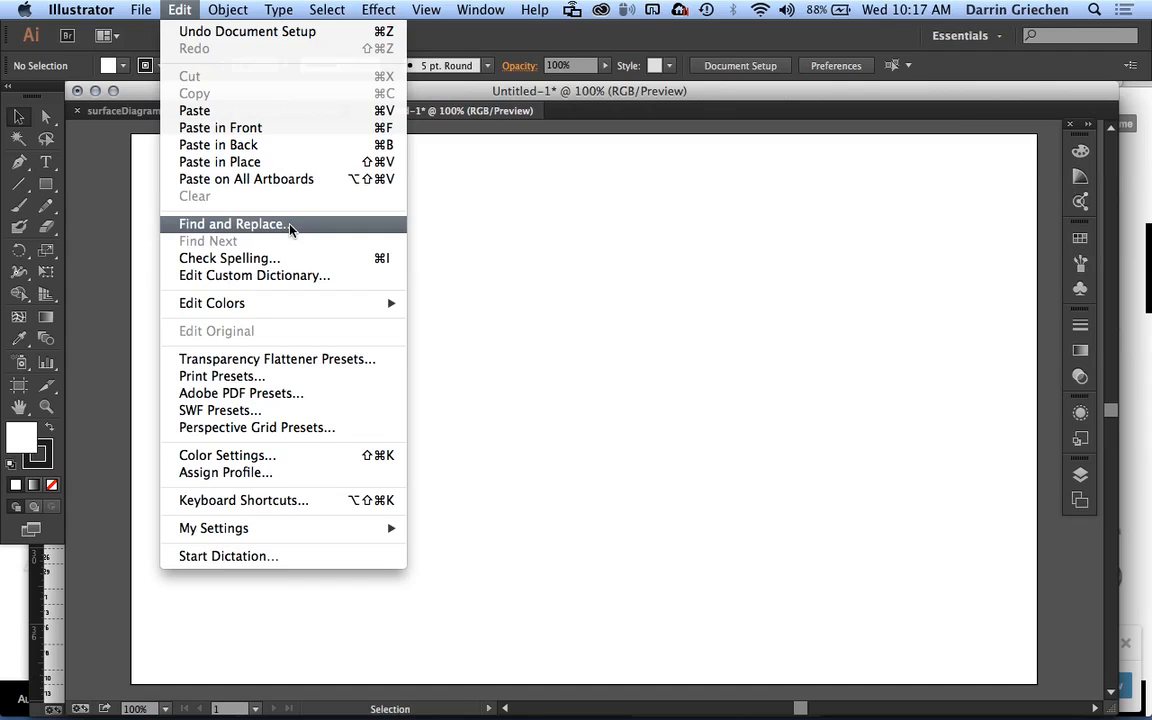
pyautogui.moveTo(289, 311)
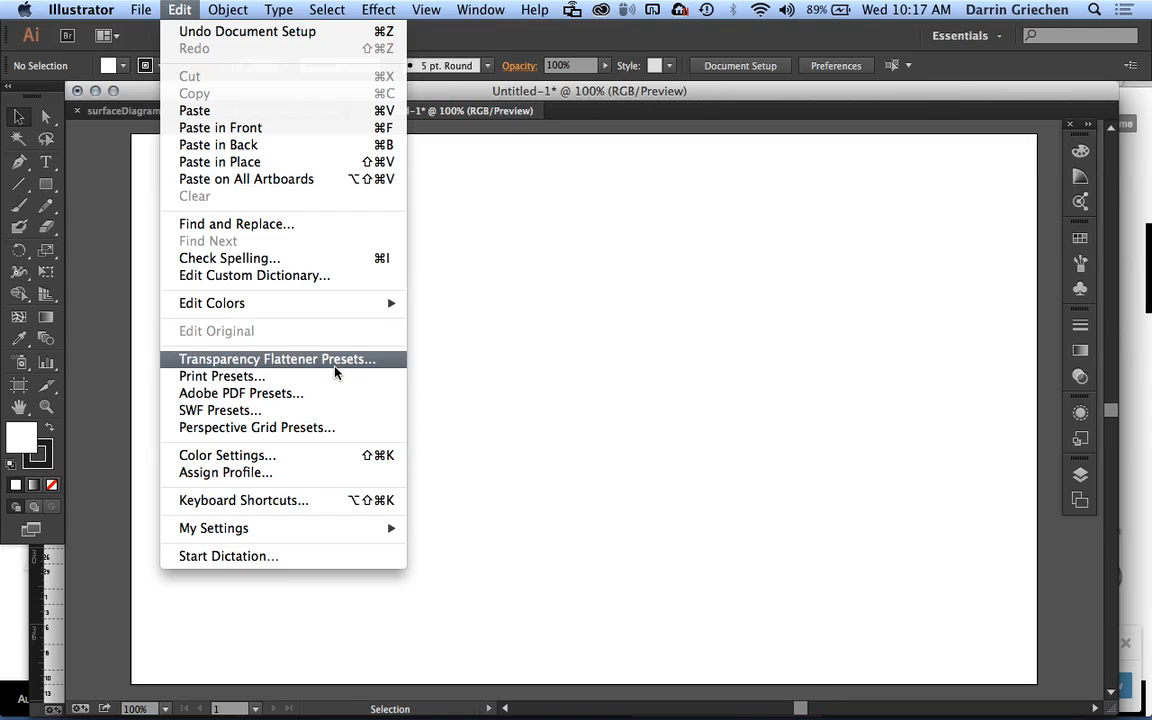
pyautogui.click(305, 397)
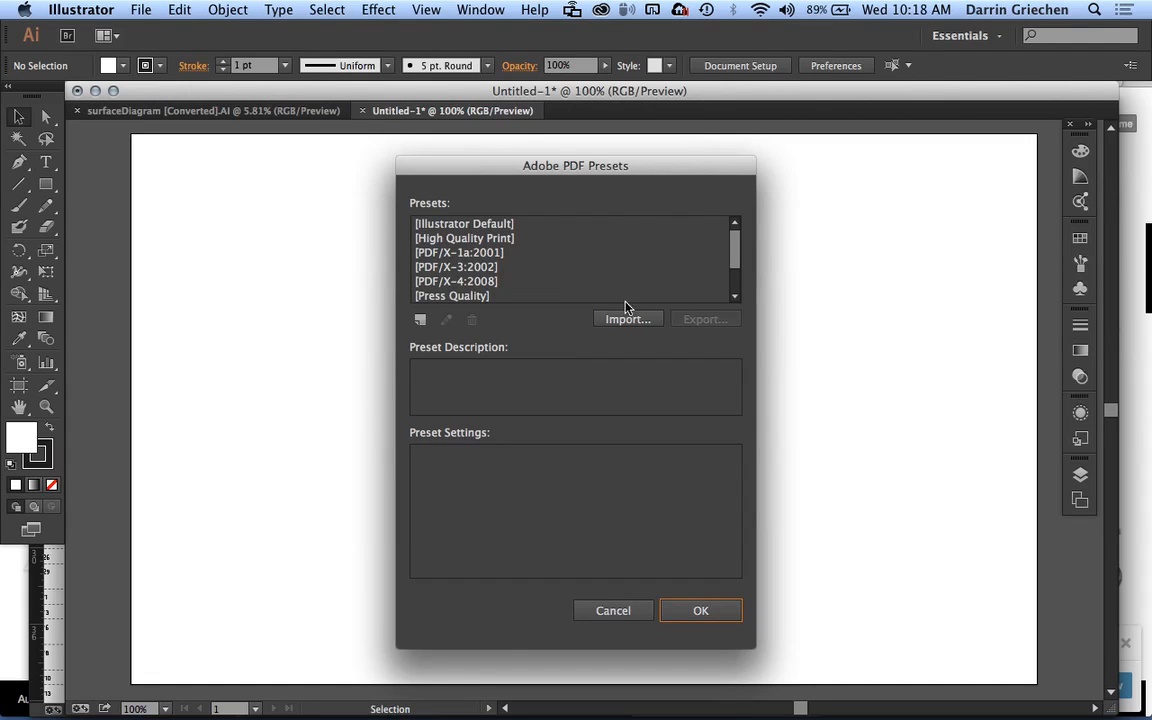
pyautogui.moveTo(735, 266); pyautogui.dragTo(740, 222)
pyautogui.scroll(-3, 527, 280)
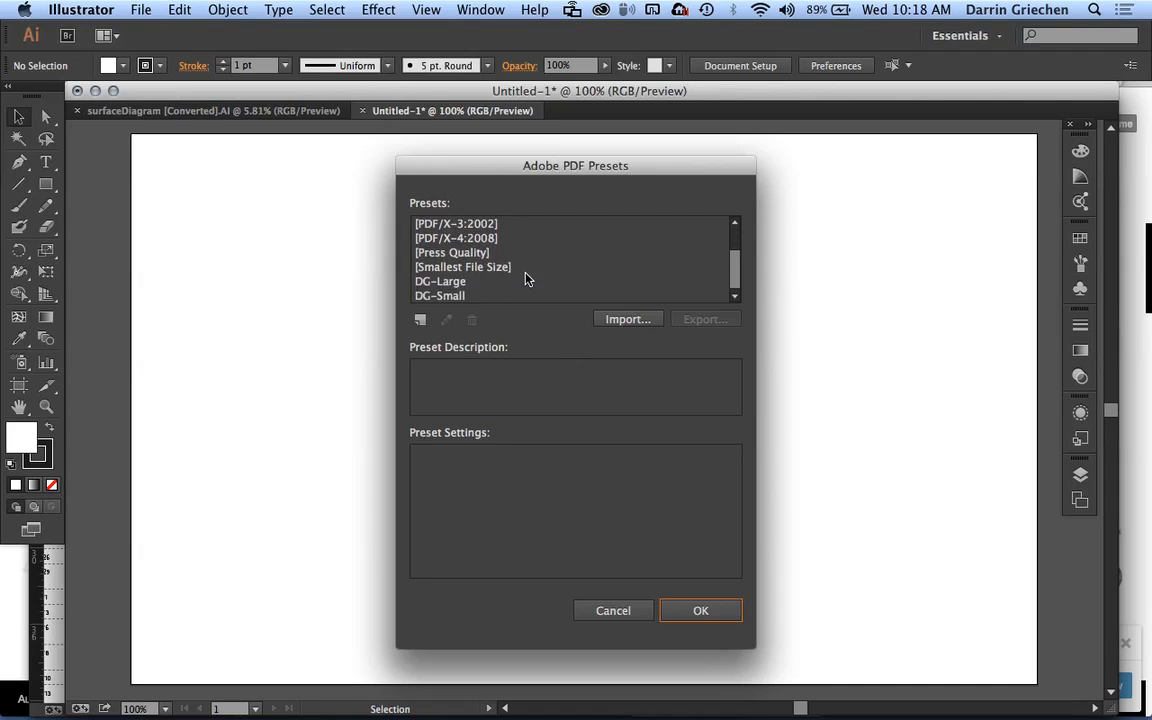
pyautogui.click(446, 298)
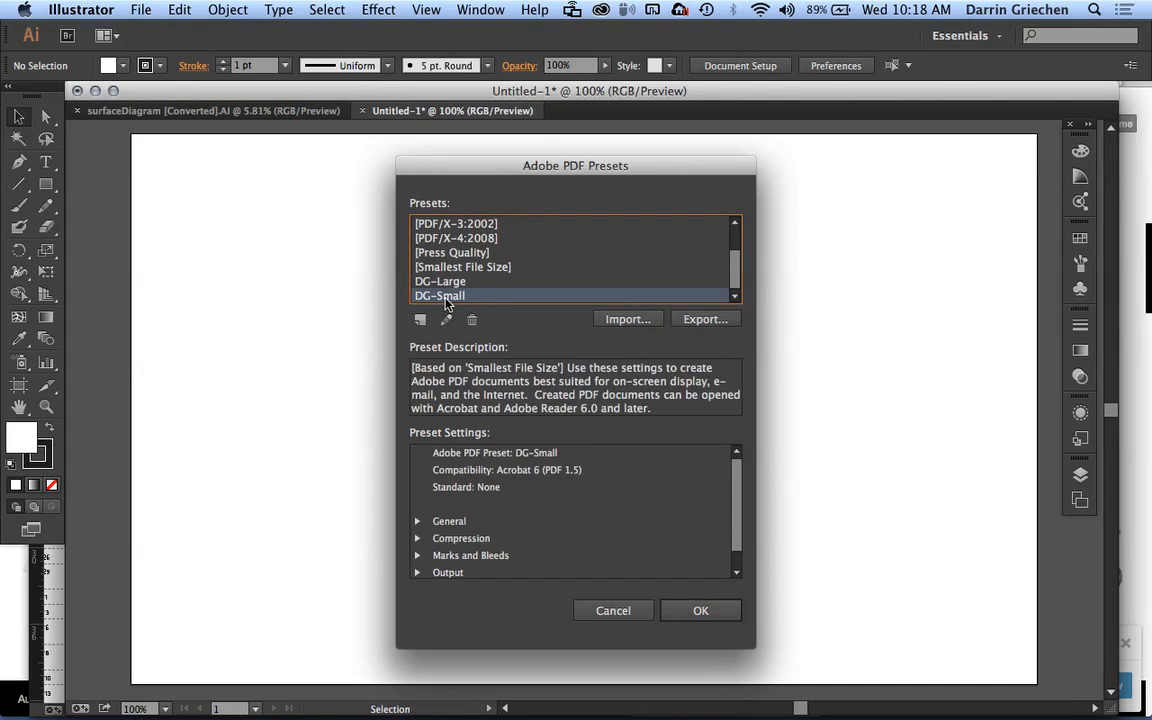
pyautogui.scroll(-1, 598, 502)
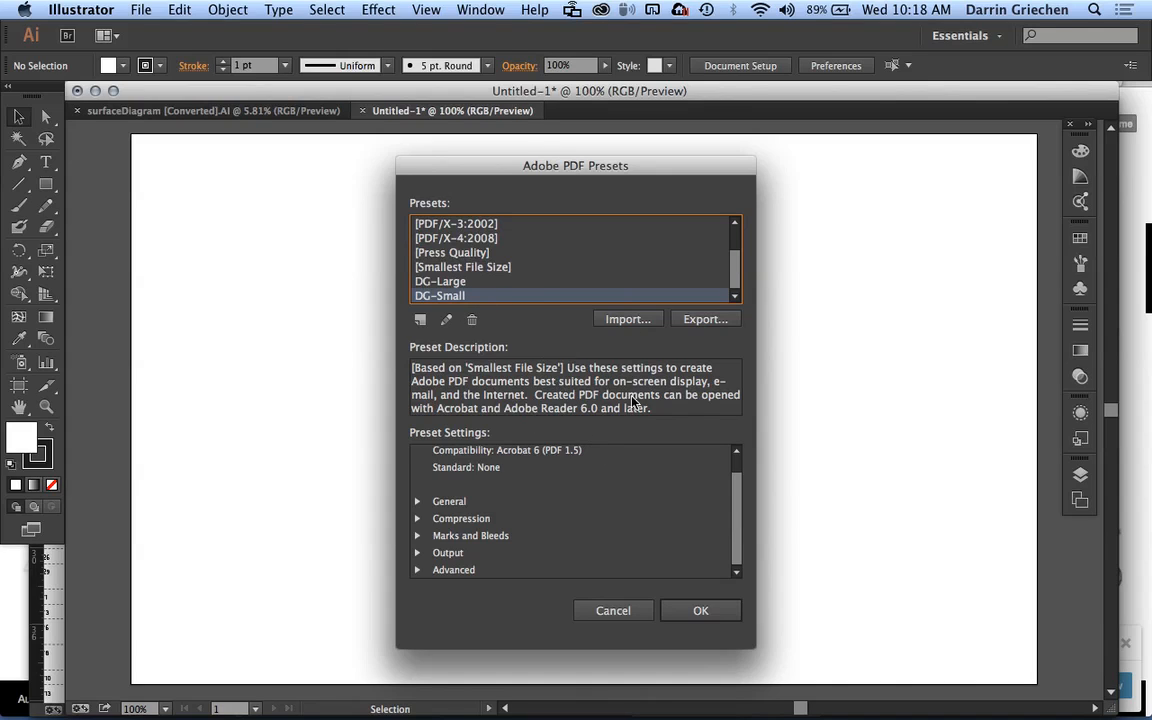
pyautogui.scroll(3, 530, 234)
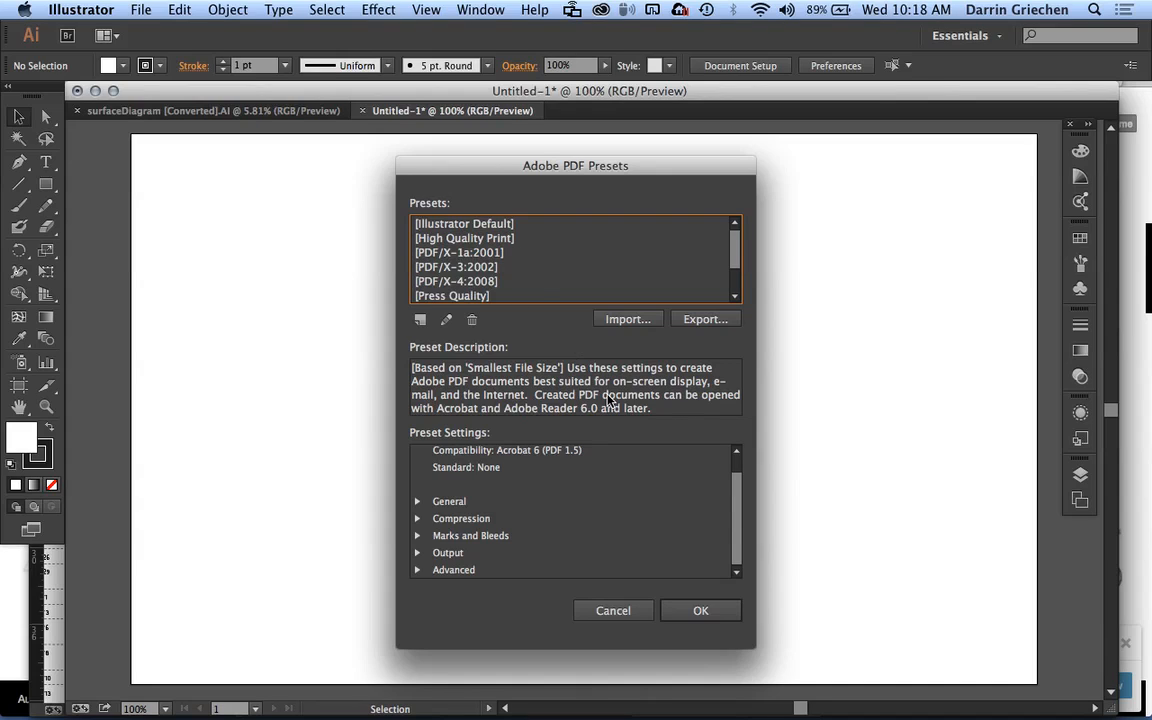
# Accept the Adobe PDF Presets and look over the editing and object commands available with nothing selected.
pyautogui.scroll(-2, 565, 287)
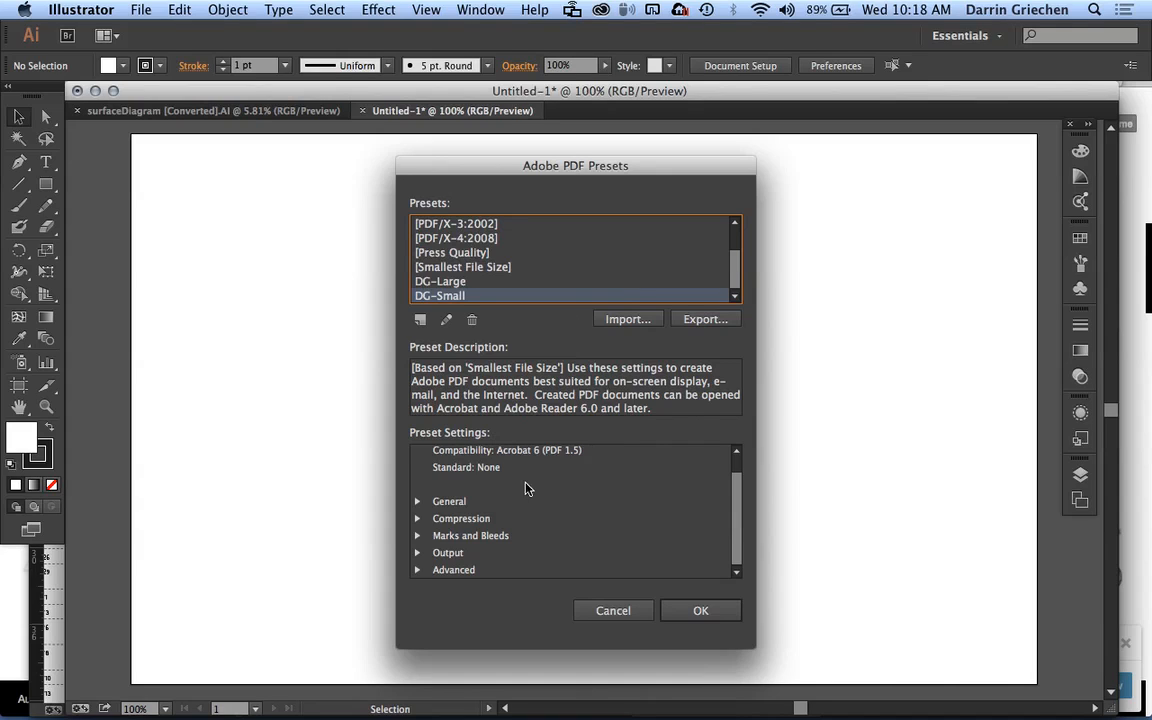
pyautogui.click(703, 611)
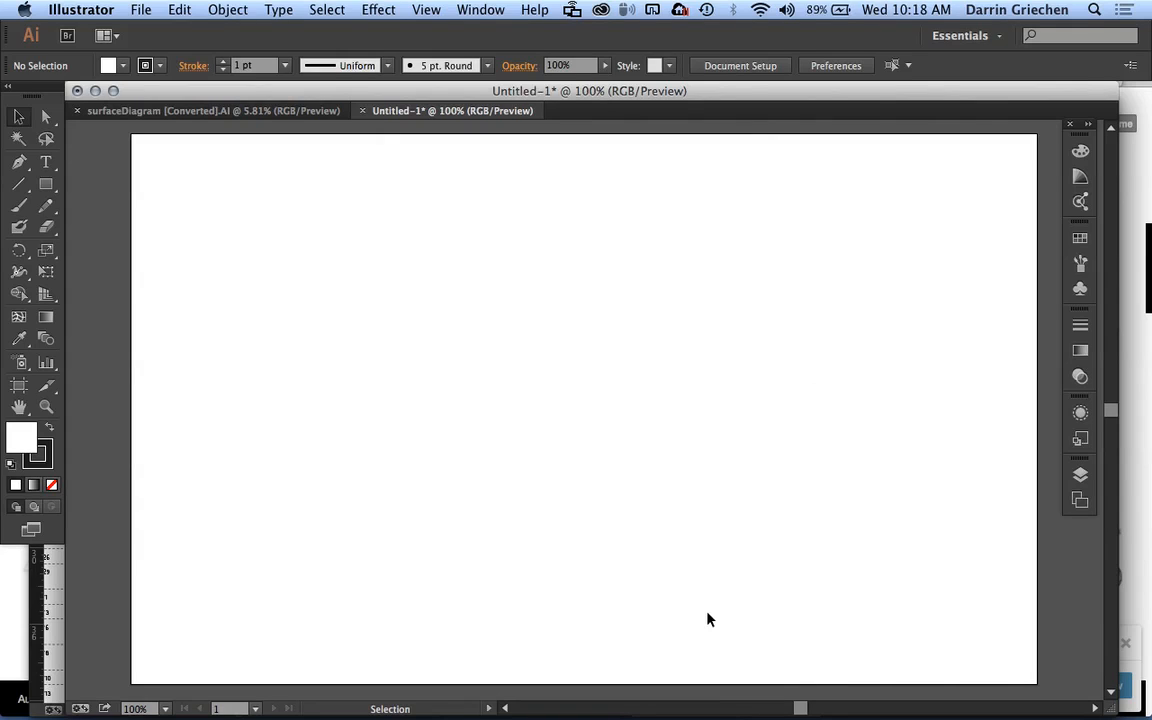
pyautogui.click(184, 10)
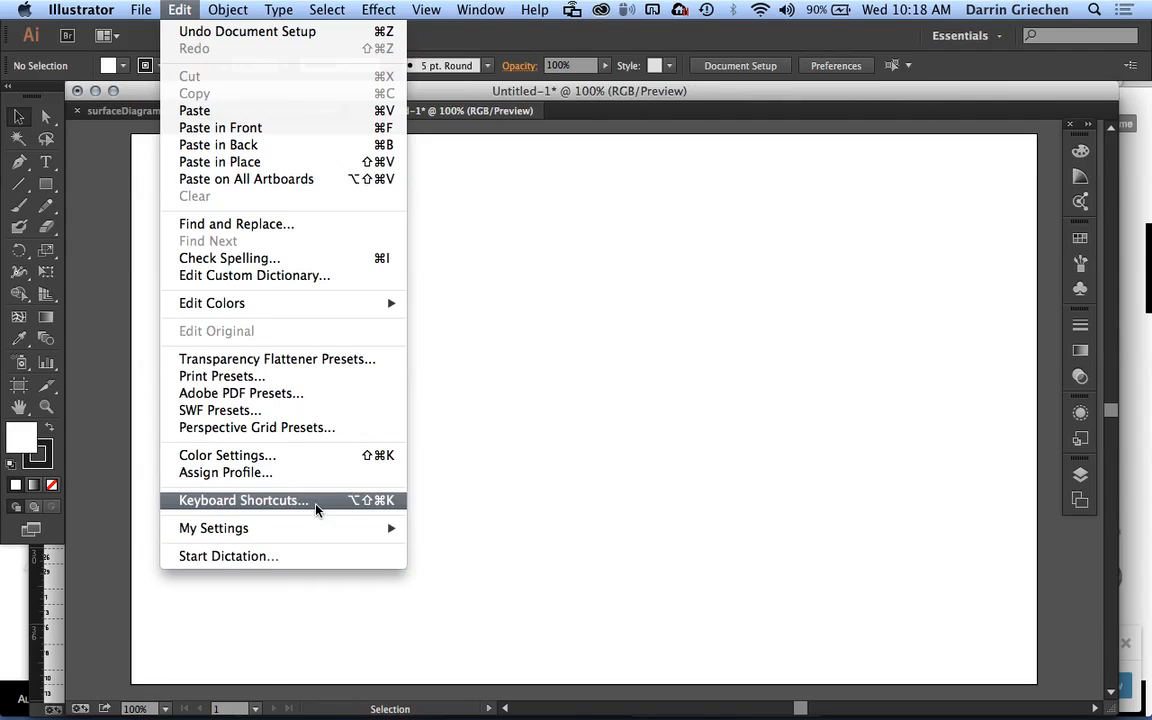
pyautogui.moveTo(220, 12)
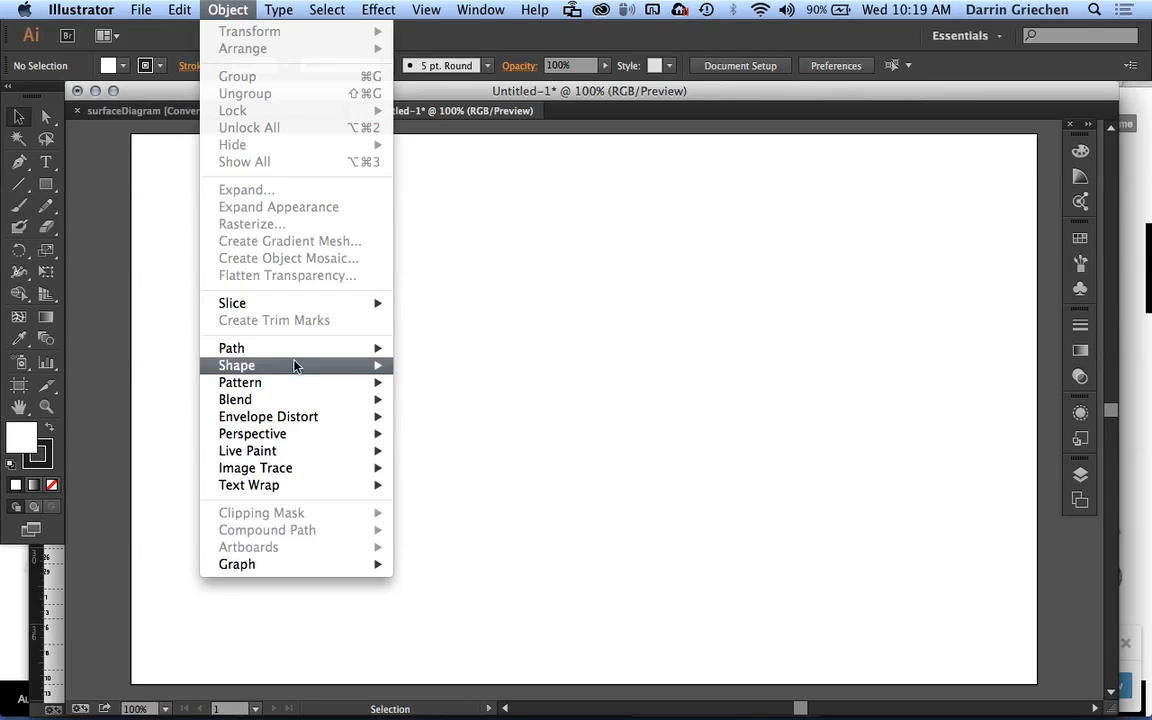
pyautogui.moveTo(300, 351)
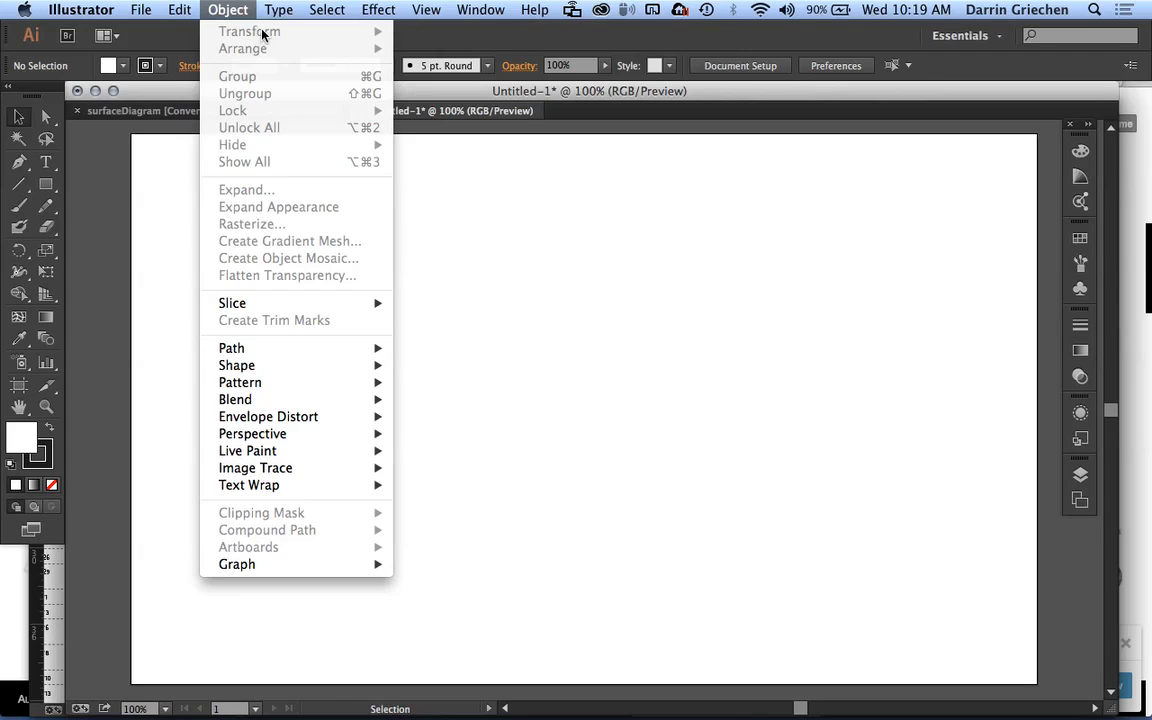
# Draw a rectangle about 2.85 in wide and 3.06 in high near the middle of the artboard.
pyautogui.click(45, 184)
pyautogui.click(45, 184)
pyautogui.moveTo(563, 276); pyautogui.dragTo(748, 476)
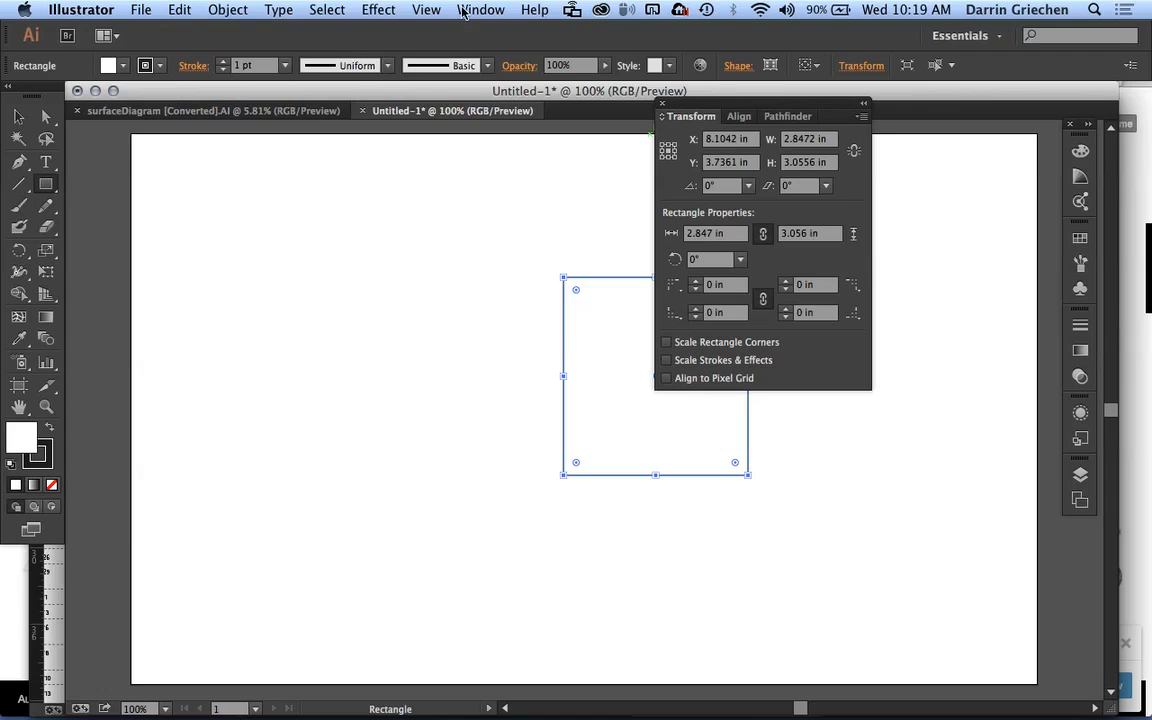
# Review the Transform and Arrange commands available for the selected rectangle.
pyautogui.click(226, 10)
pyautogui.moveTo(237, 37)
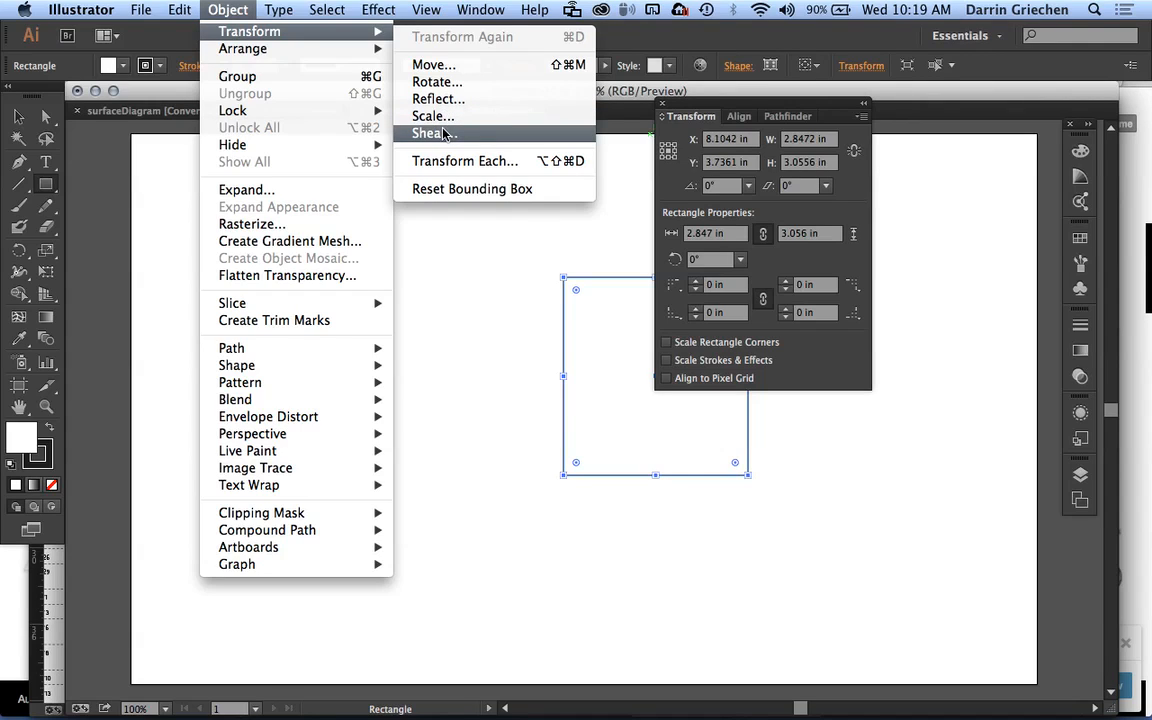
pyautogui.moveTo(349, 49)
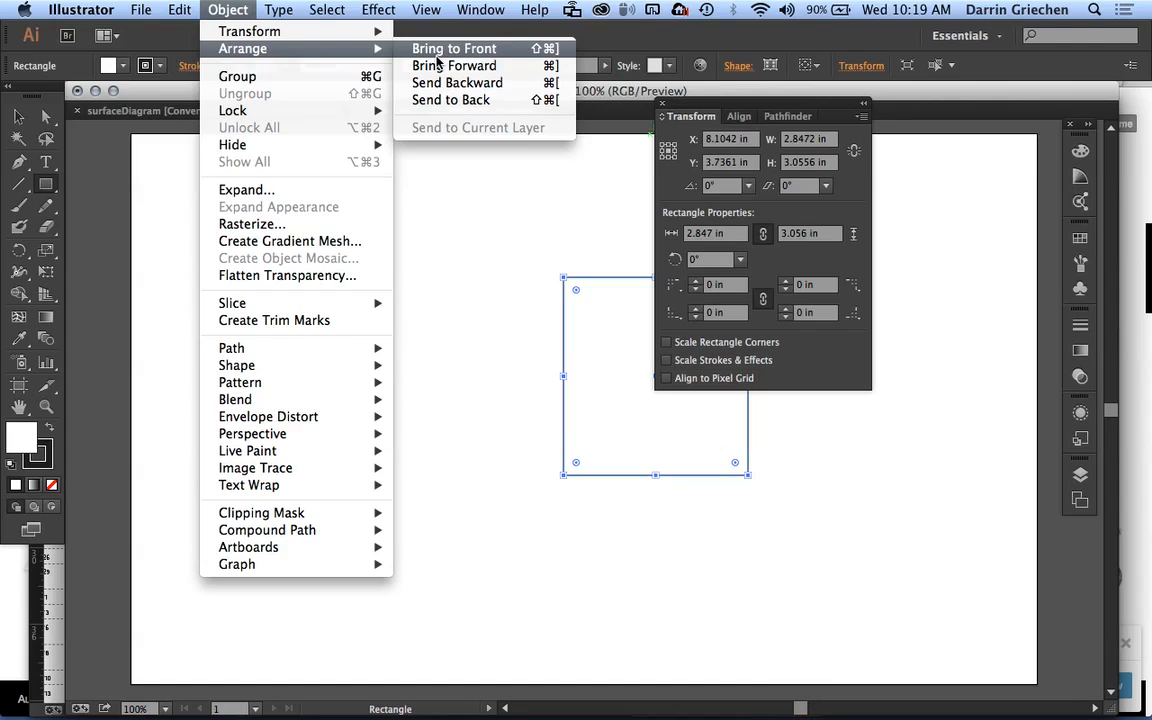
pyautogui.click(483, 287)
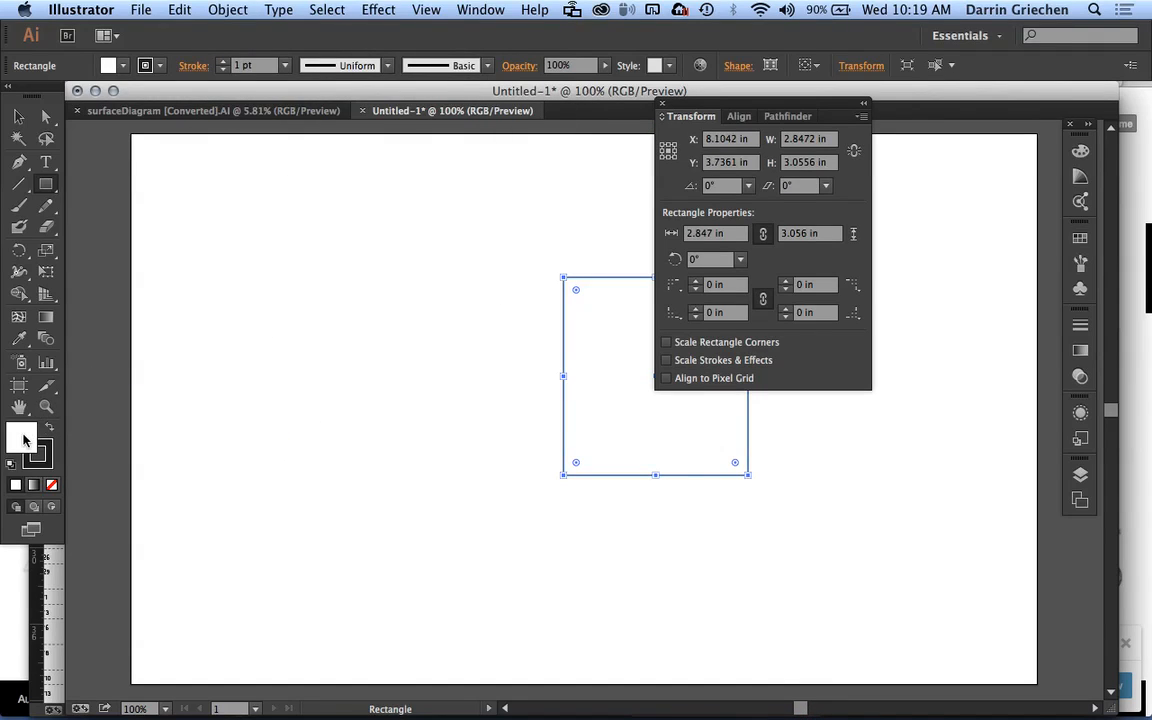
# Fill the rectangle with purple, hex 962EC6.
pyautogui.doubleClick(24, 440)
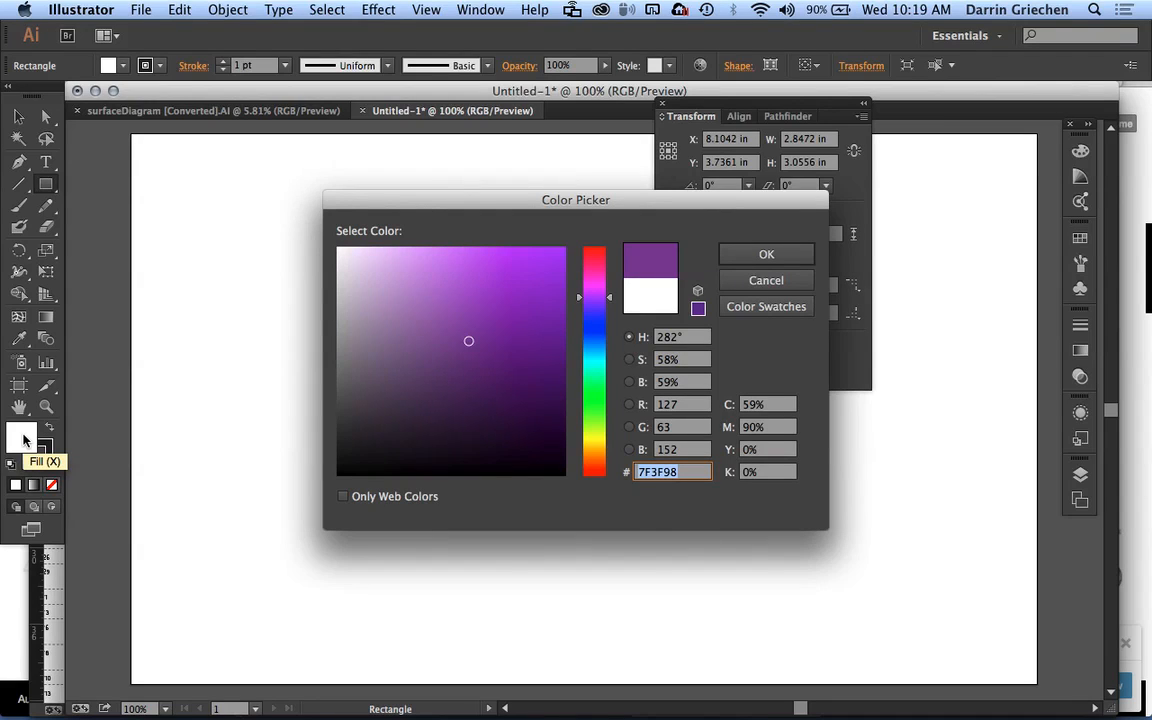
pyautogui.moveTo(455, 275); pyautogui.dragTo(512, 297)
pyautogui.click(764, 256)
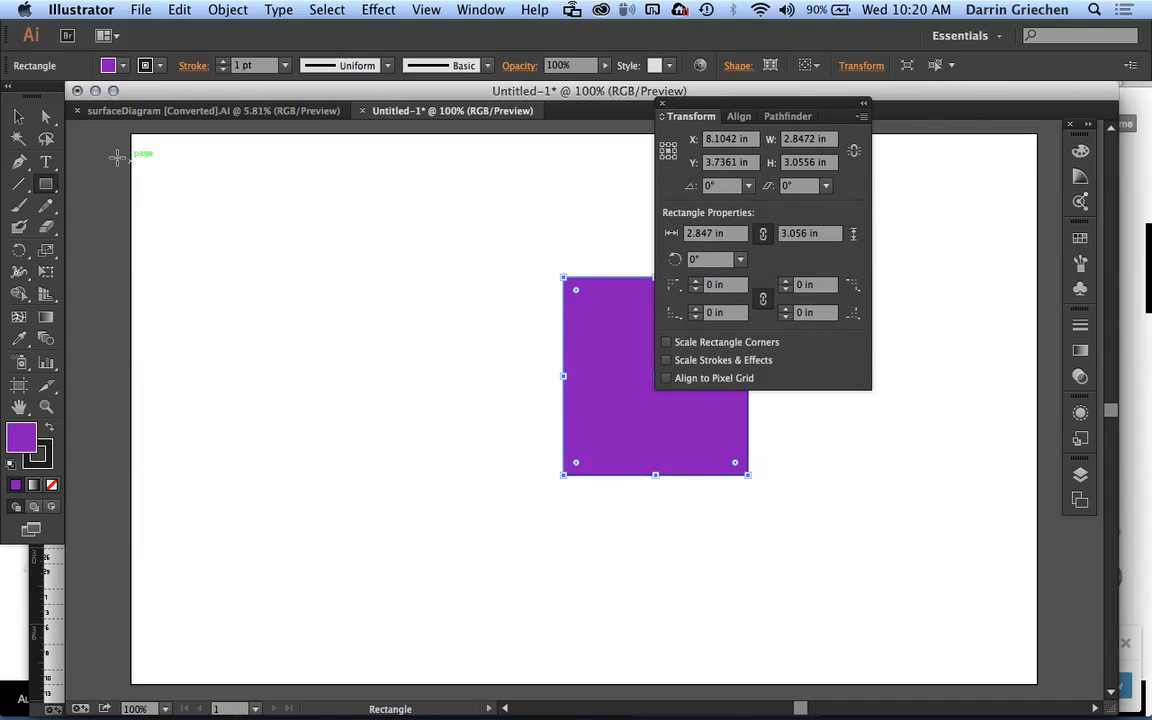
# Draw an ellipse about 1.44 in wide and 1.25 in high overlapping the purple rectangle's left edge.
pyautogui.click(18, 117)
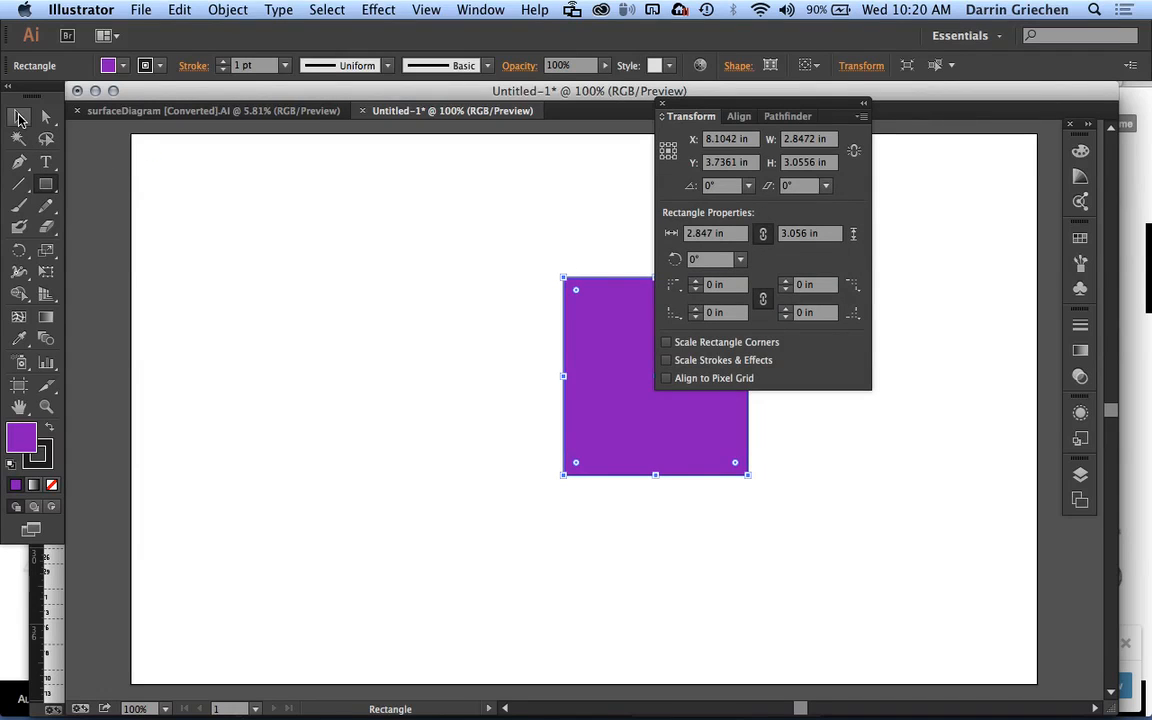
pyautogui.click(44, 187)
pyautogui.moveTo(42, 187); pyautogui.dragTo(116, 227)
pyautogui.moveTo(520, 352)
pyautogui.mouseDown()
pyautogui.moveTo(560, 411)
pyautogui.moveTo(614, 431)
pyautogui.mouseUp()
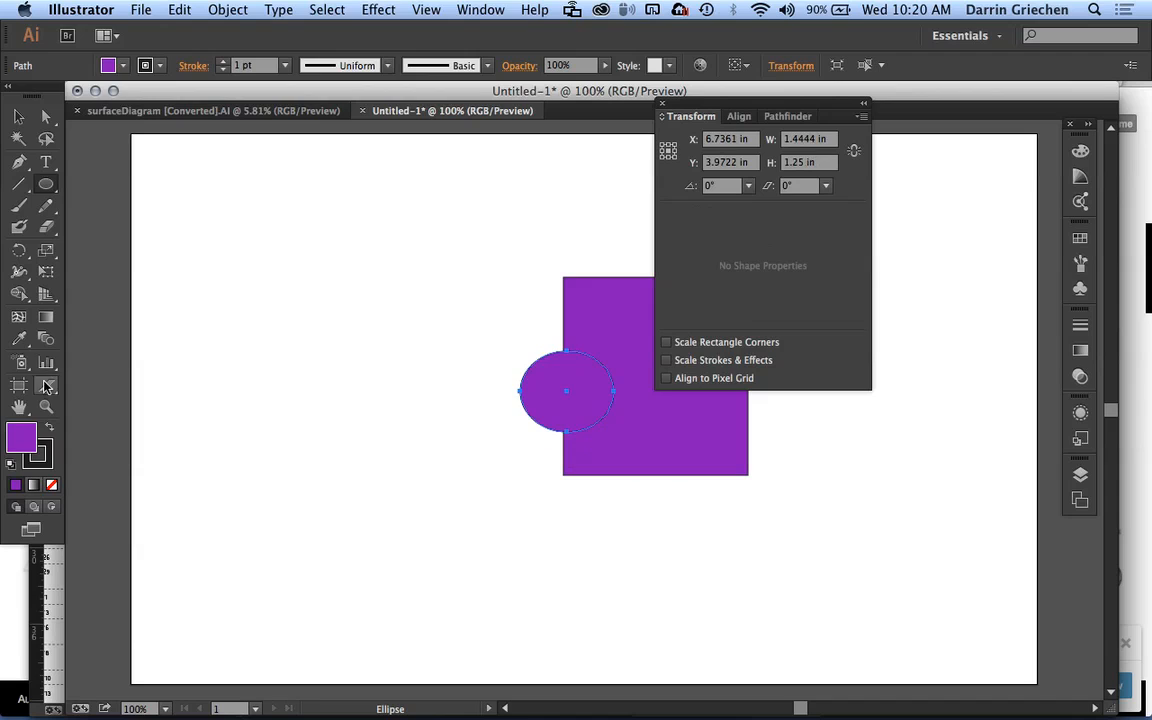
# Fill the ellipse with blue, hex 3076C4, and deselect it.
pyautogui.doubleClick(25, 438)
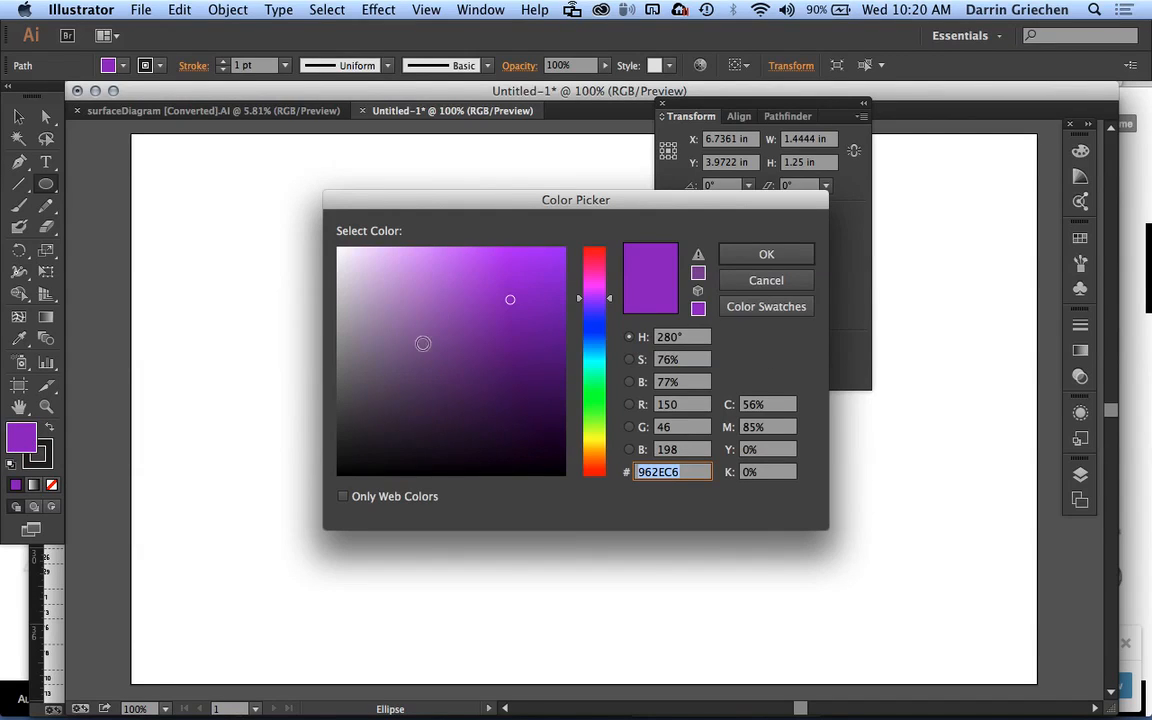
pyautogui.moveTo(596, 318); pyautogui.dragTo(598, 342)
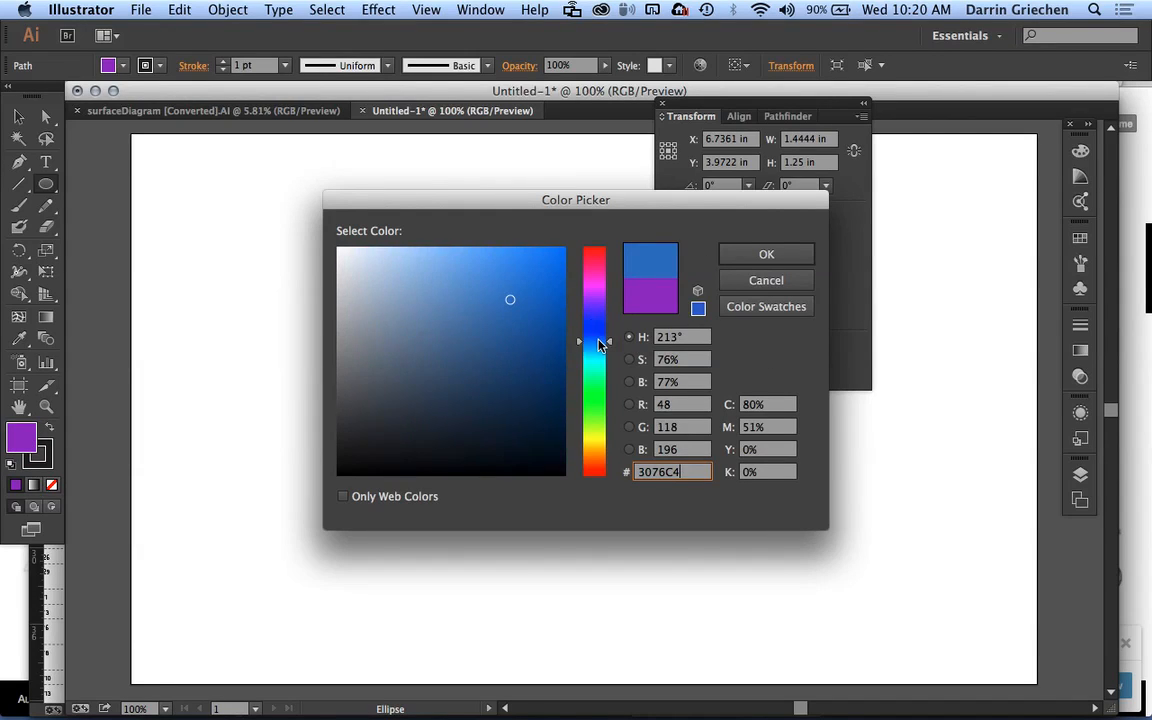
pyautogui.click(766, 254)
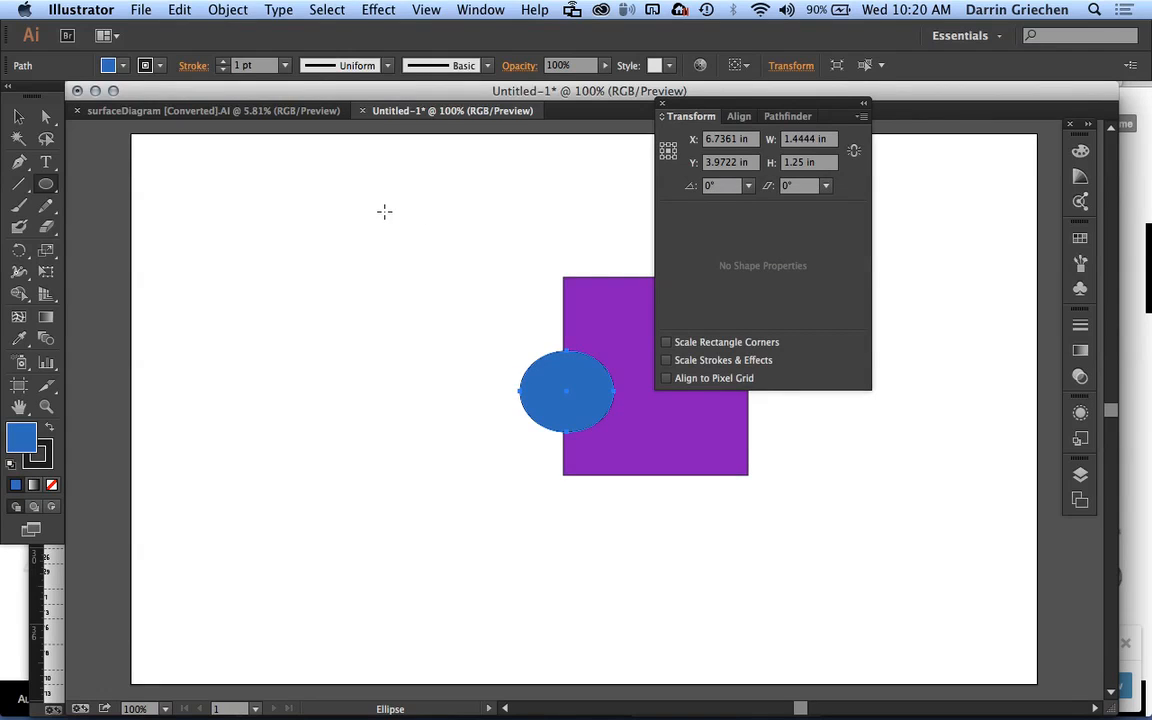
pyautogui.click(27, 122)
pyautogui.click(417, 247)
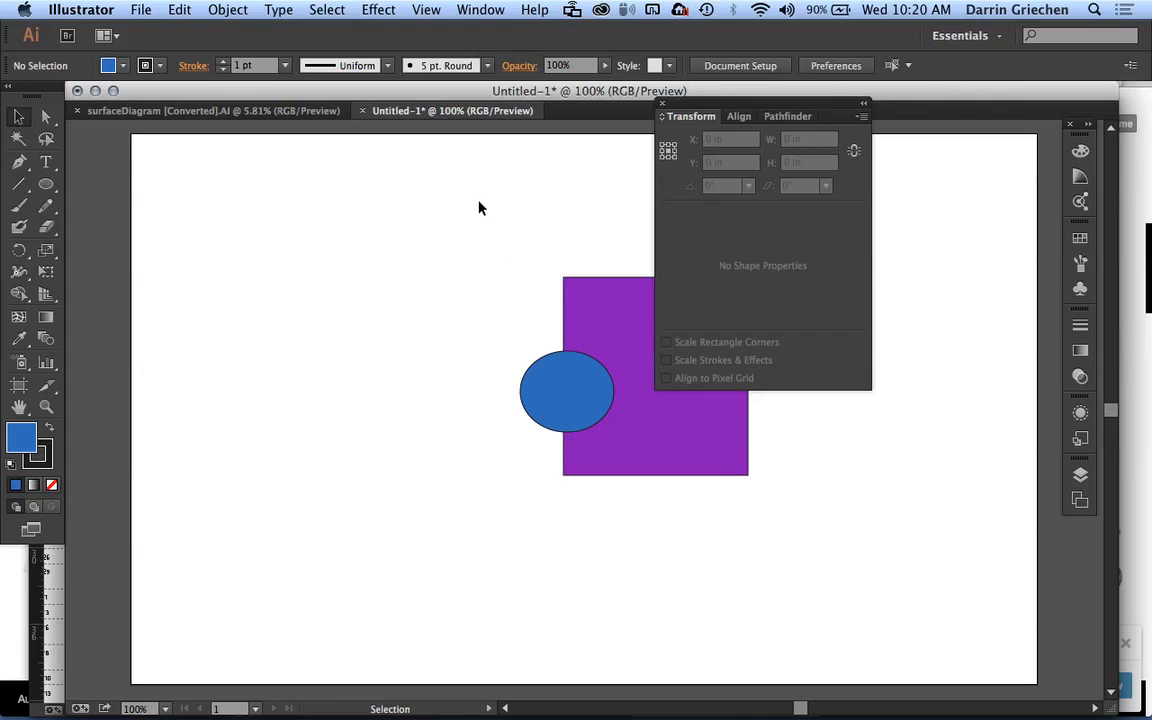
# Send the blue ellipse to the back, behind the purple rectangle, and deselect it.
pyautogui.click(557, 397)
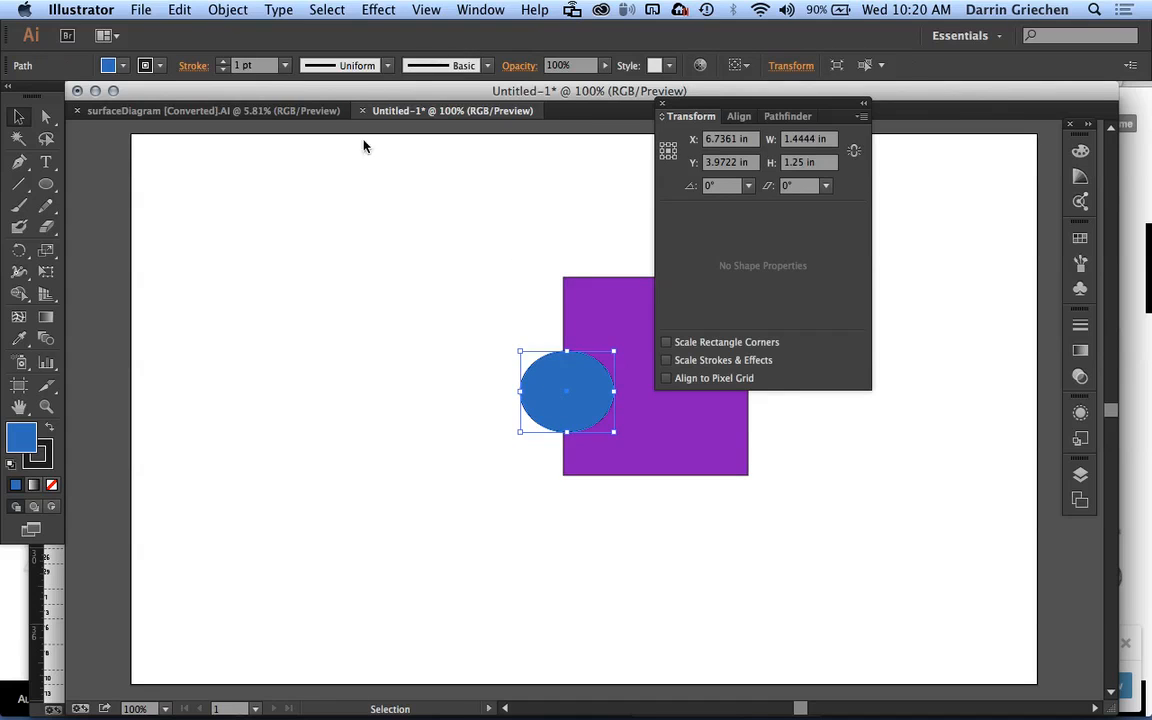
pyautogui.click(226, 10)
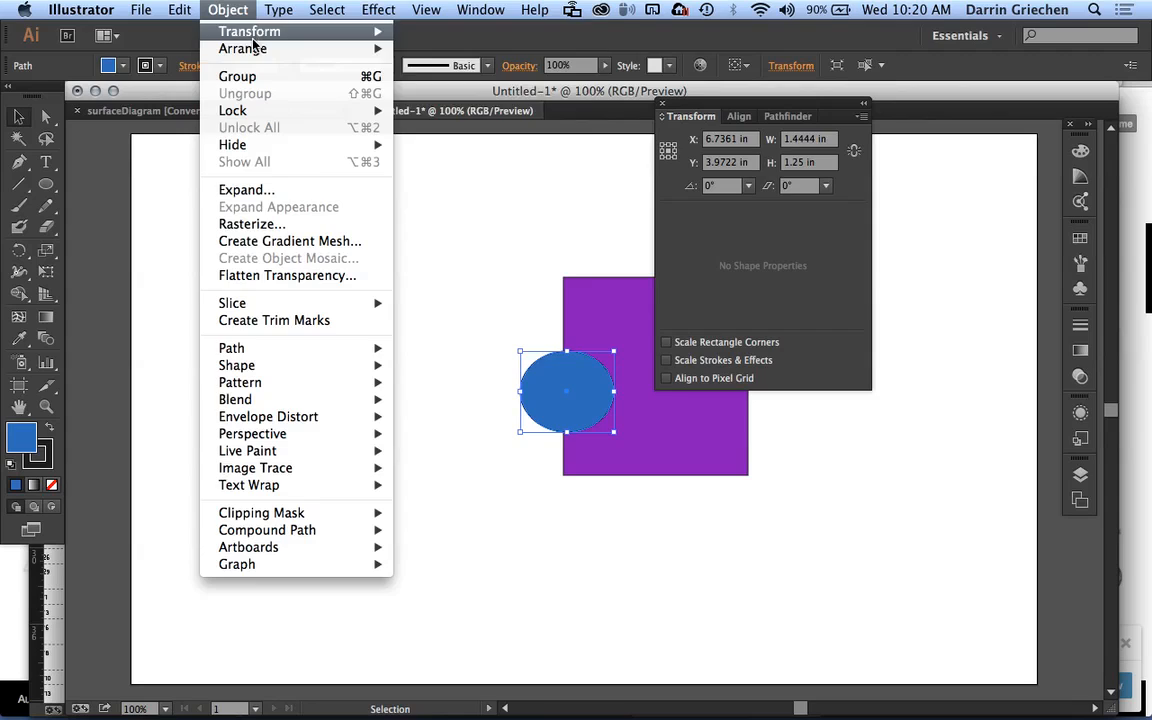
pyautogui.moveTo(257, 55)
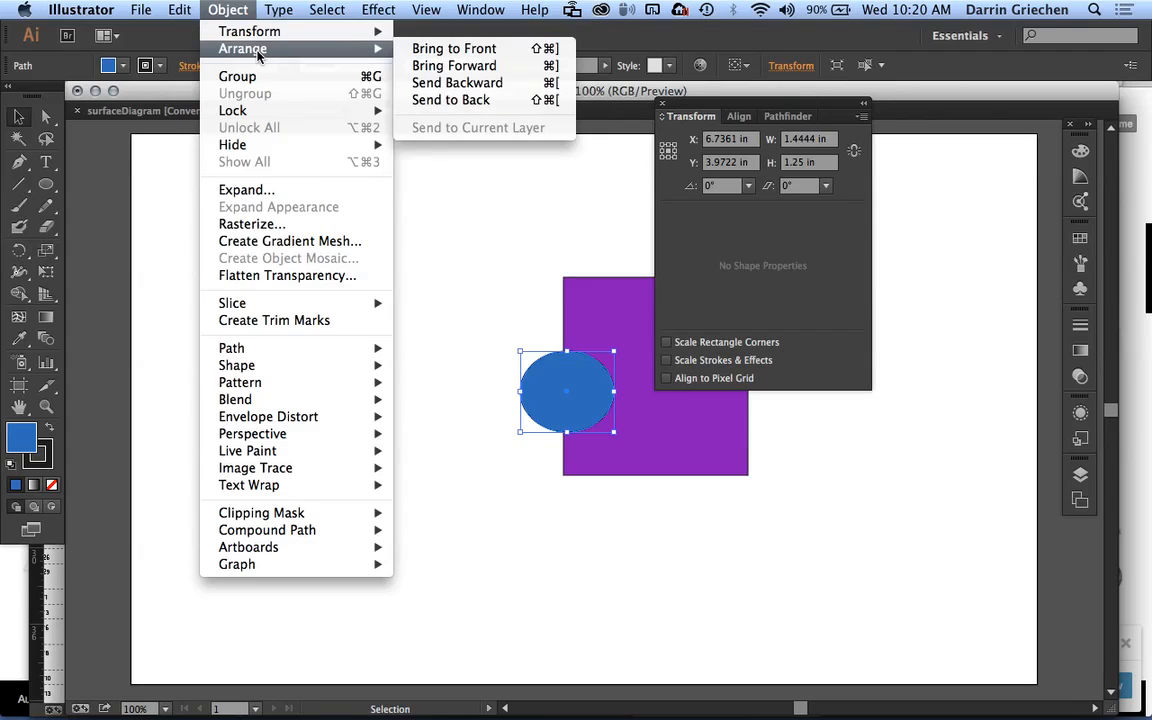
pyautogui.click(450, 100)
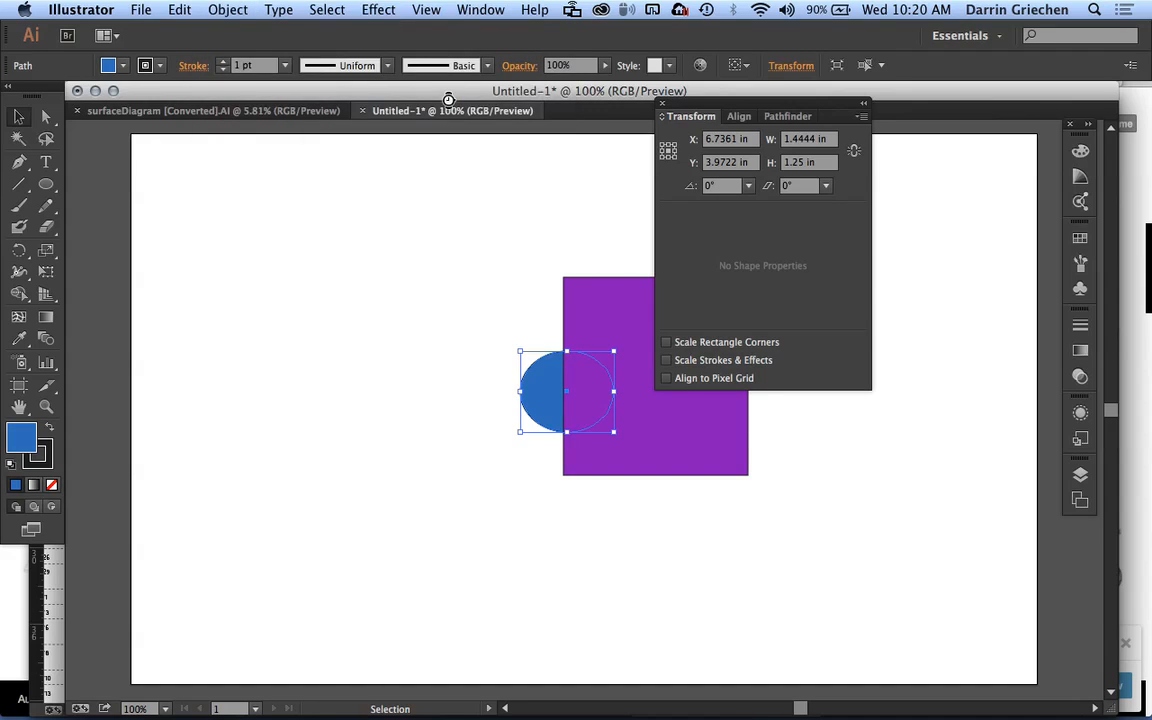
pyautogui.click(486, 290)
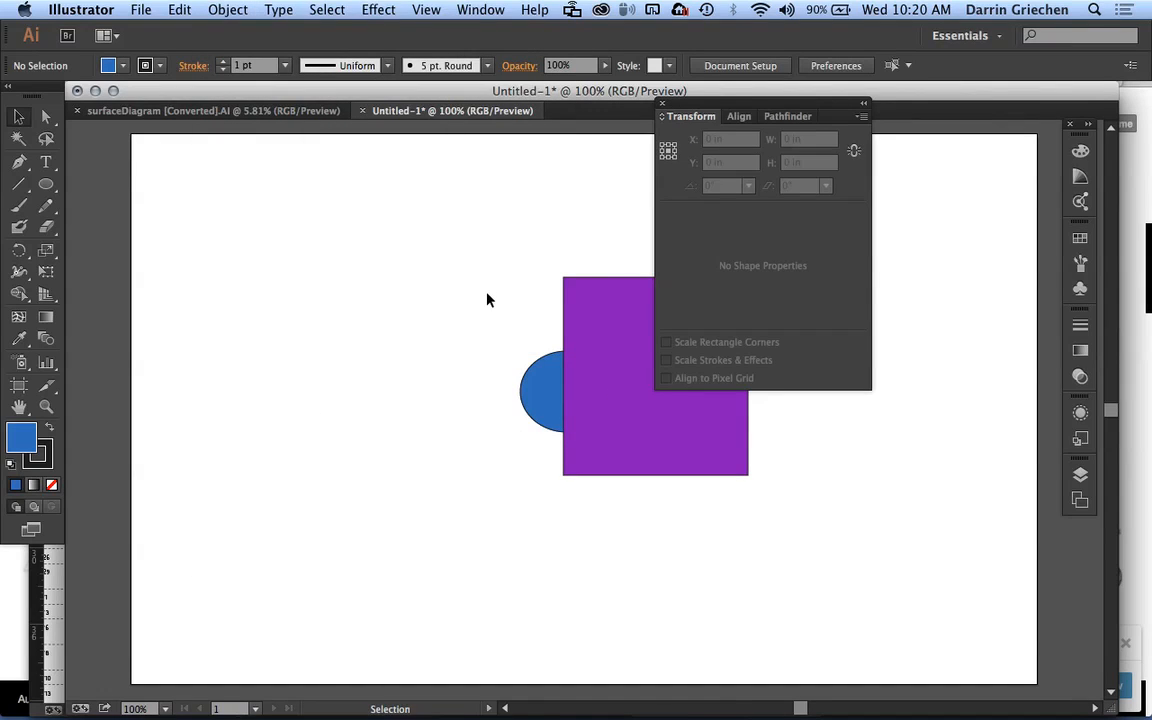
# Bring the blue ellipse to the front of the purple rectangle and deselect it.
pyautogui.click(549, 394)
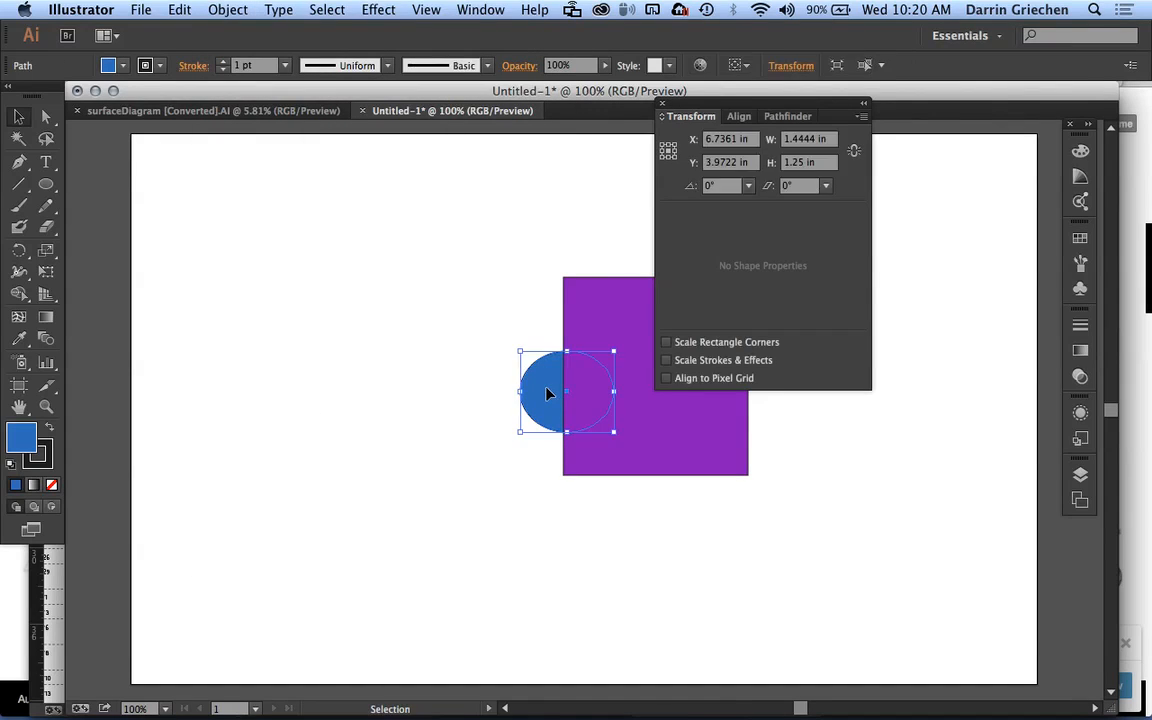
pyautogui.rightClick(548, 393)
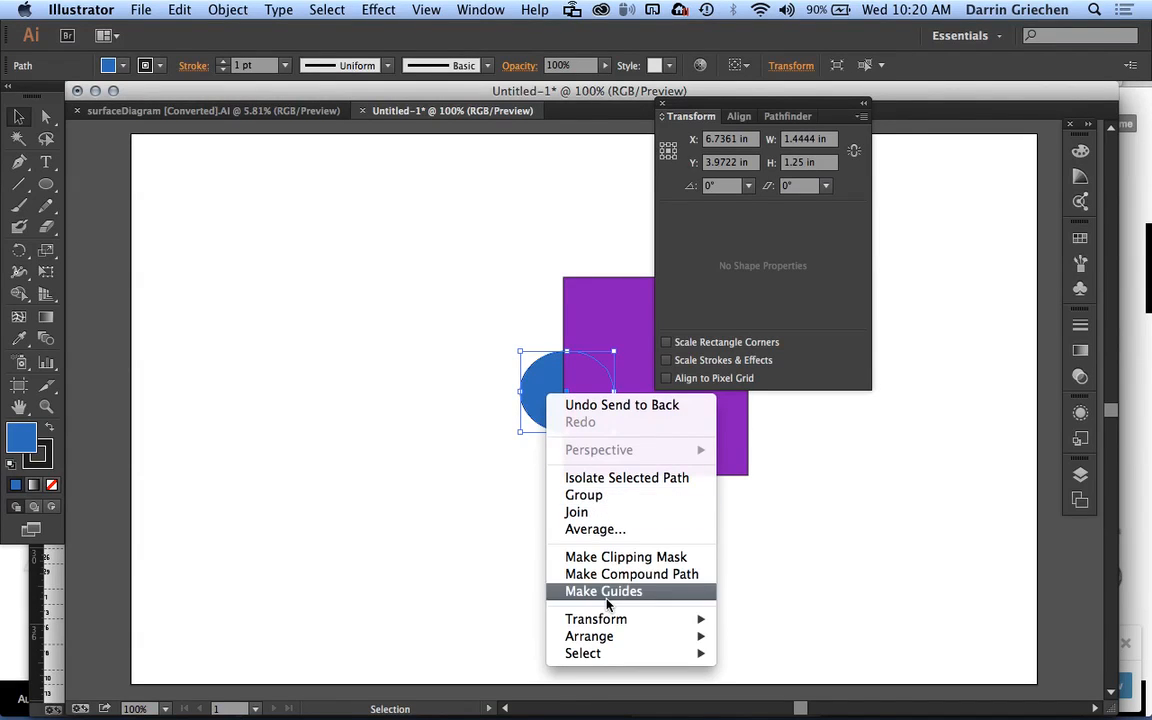
pyautogui.moveTo(613, 623)
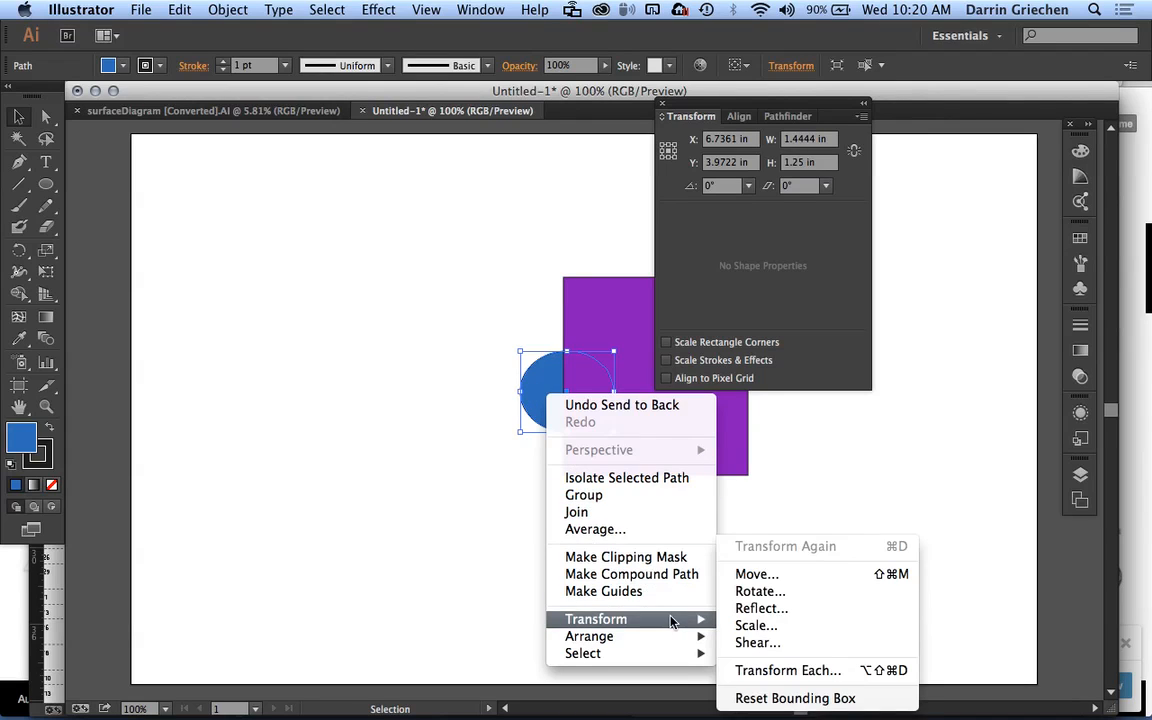
pyautogui.moveTo(673, 641)
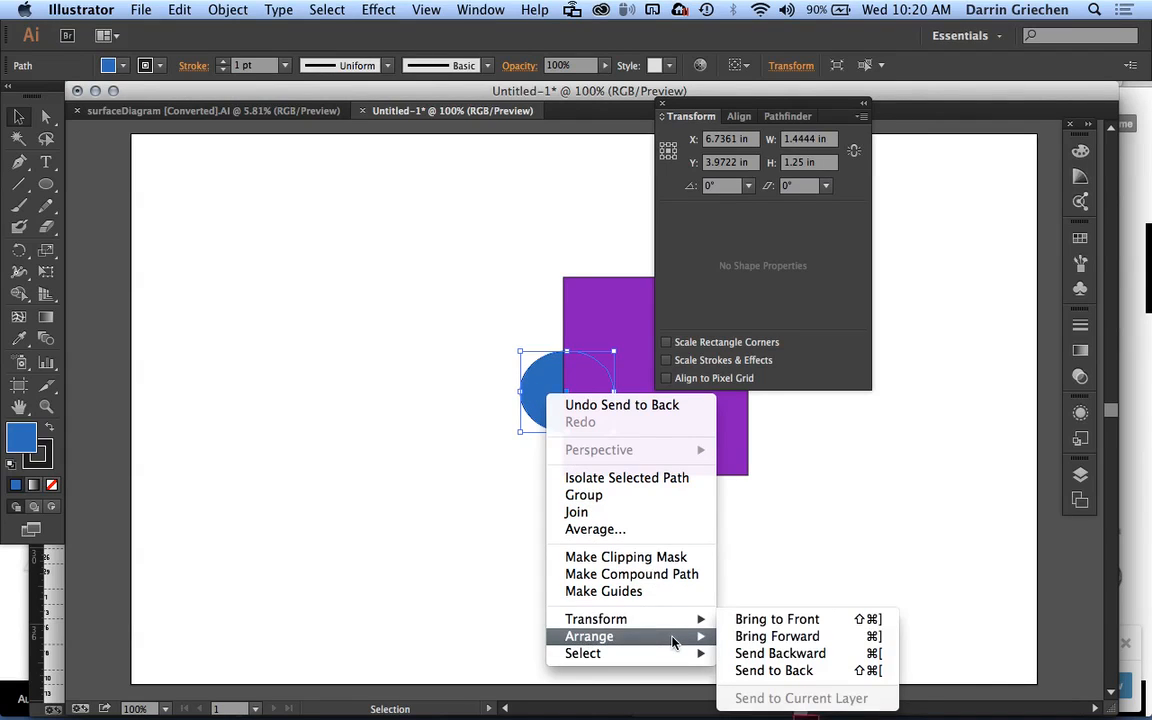
pyautogui.click(757, 621)
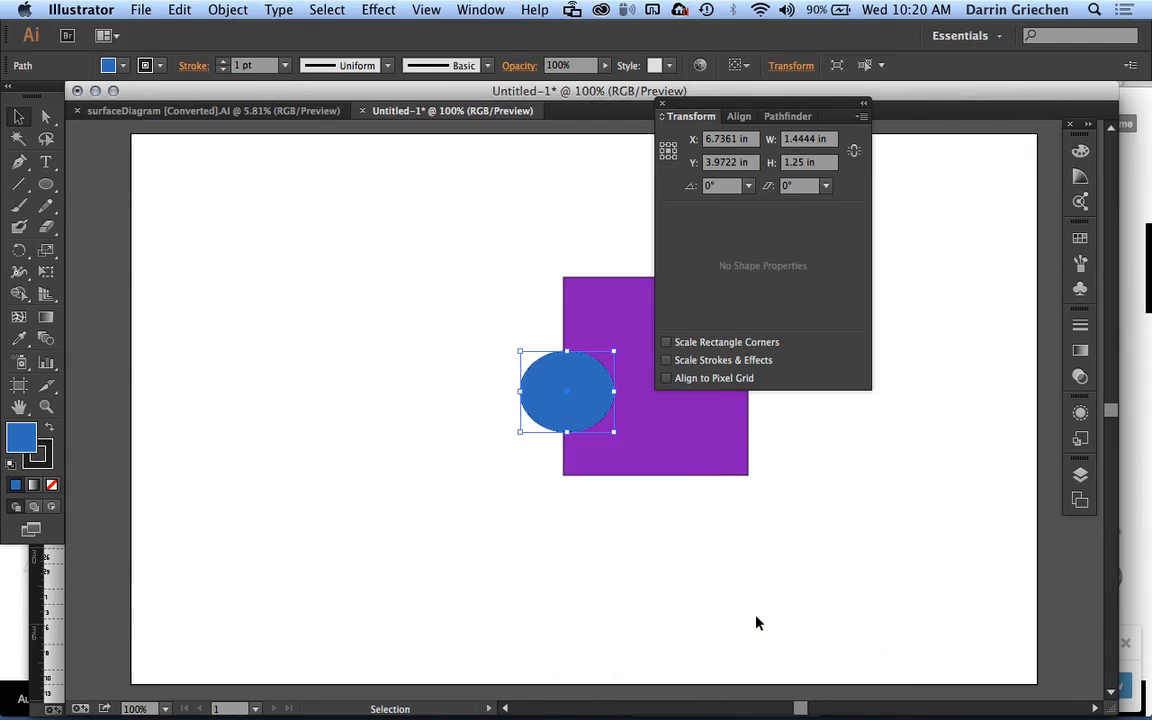
pyautogui.click(590, 530)
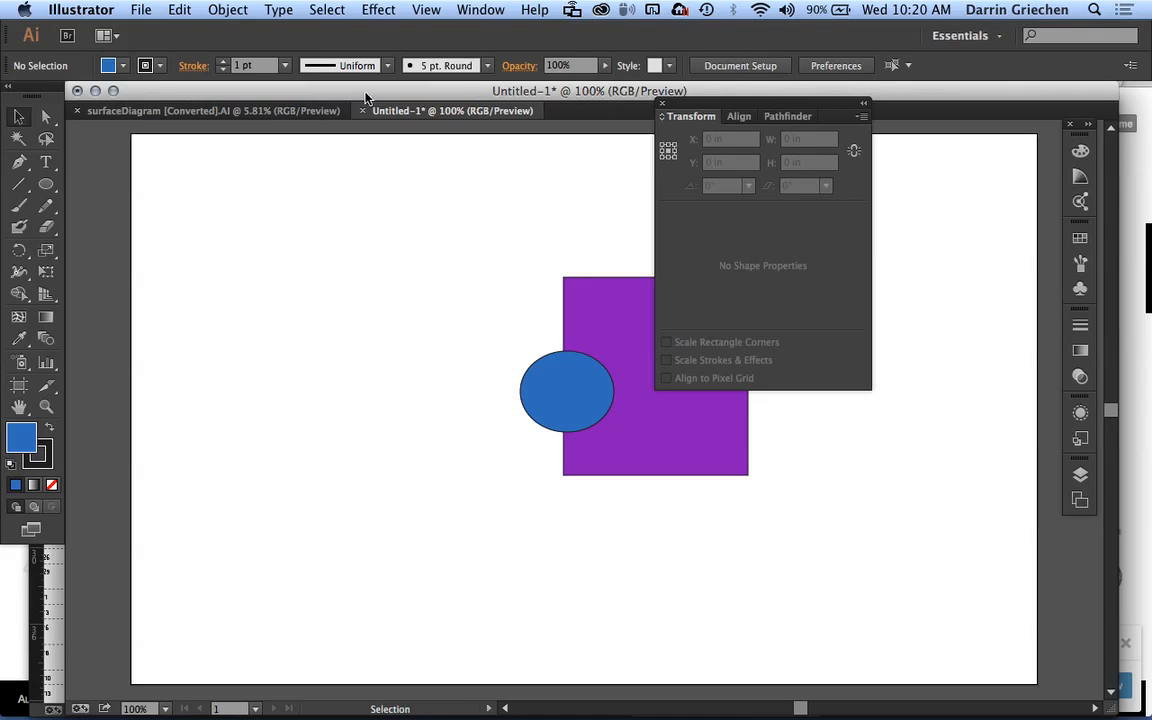
# Compare the object commands available with nothing selected against those available with the blue ellipse selected.
pyautogui.click(238, 9)
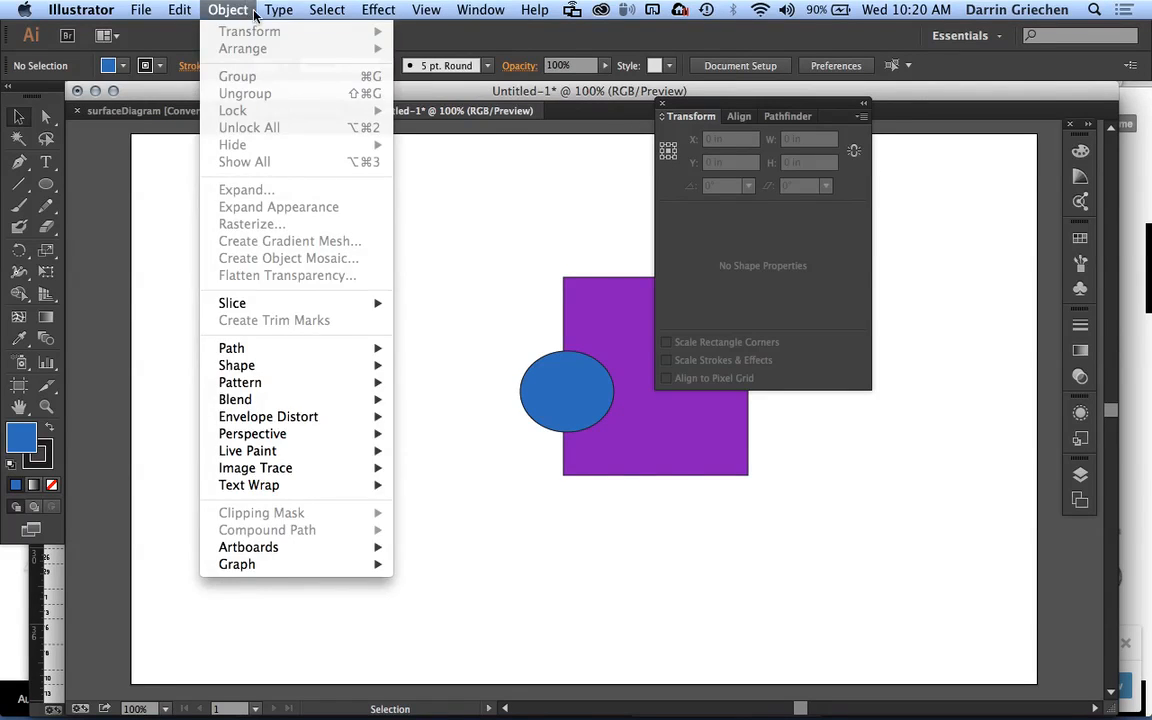
pyautogui.click(575, 375)
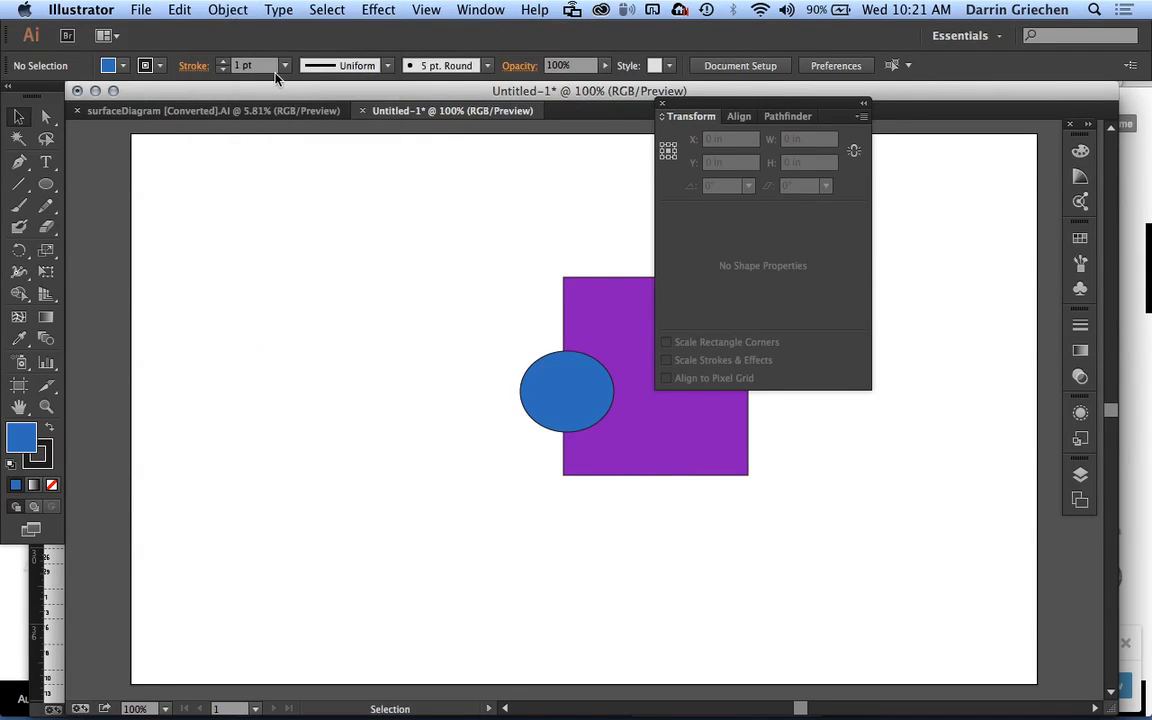
pyautogui.click(225, 12)
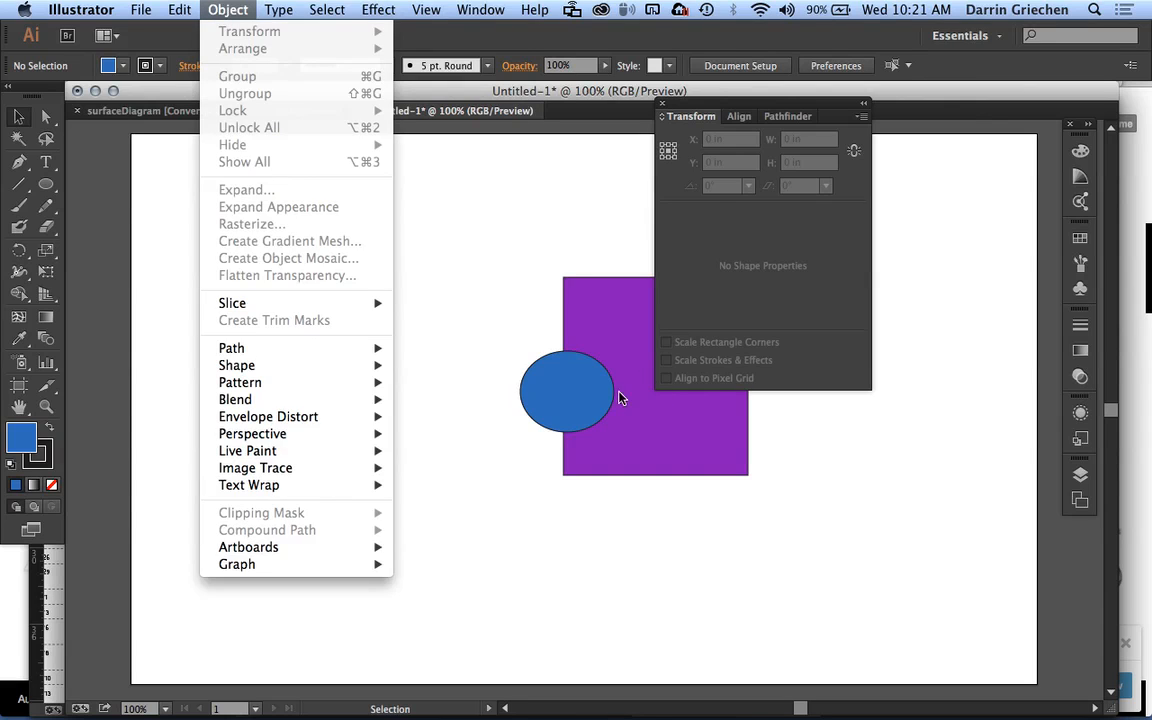
pyautogui.click(553, 391)
pyautogui.click(555, 392)
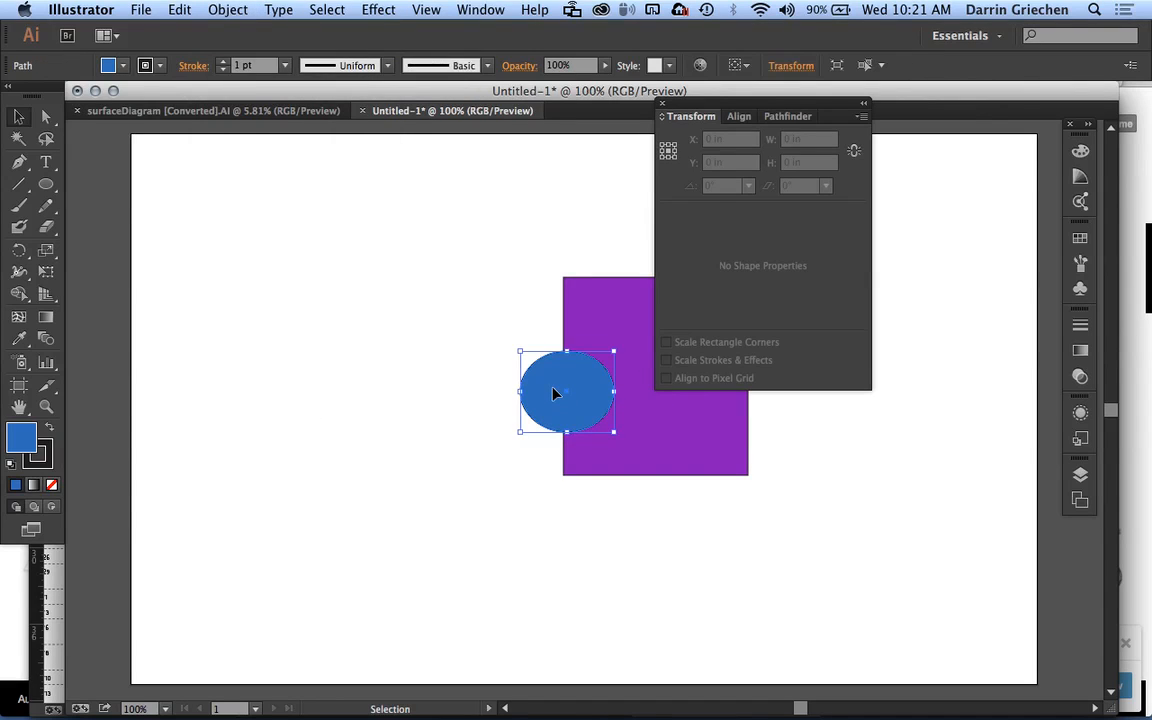
pyautogui.click(226, 9)
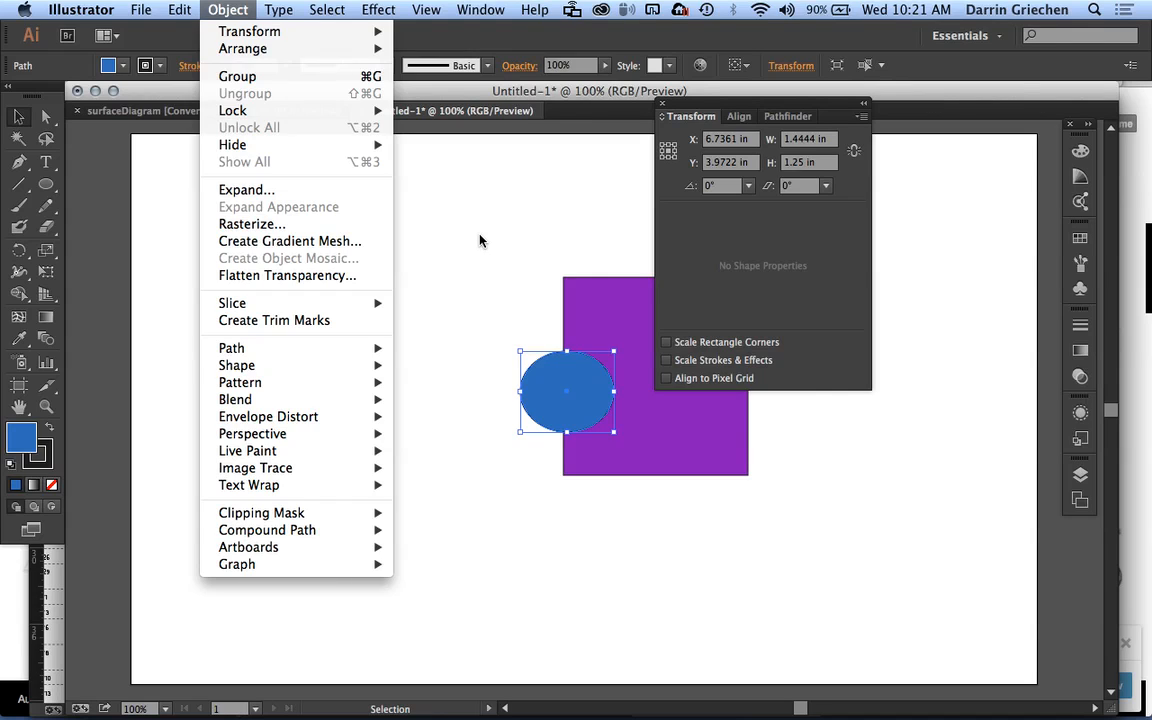
pyautogui.press('Escape')
# Select the blue ellipse and purple rectangle together and group them.
pyautogui.moveTo(479, 241); pyautogui.dragTo(783, 513)
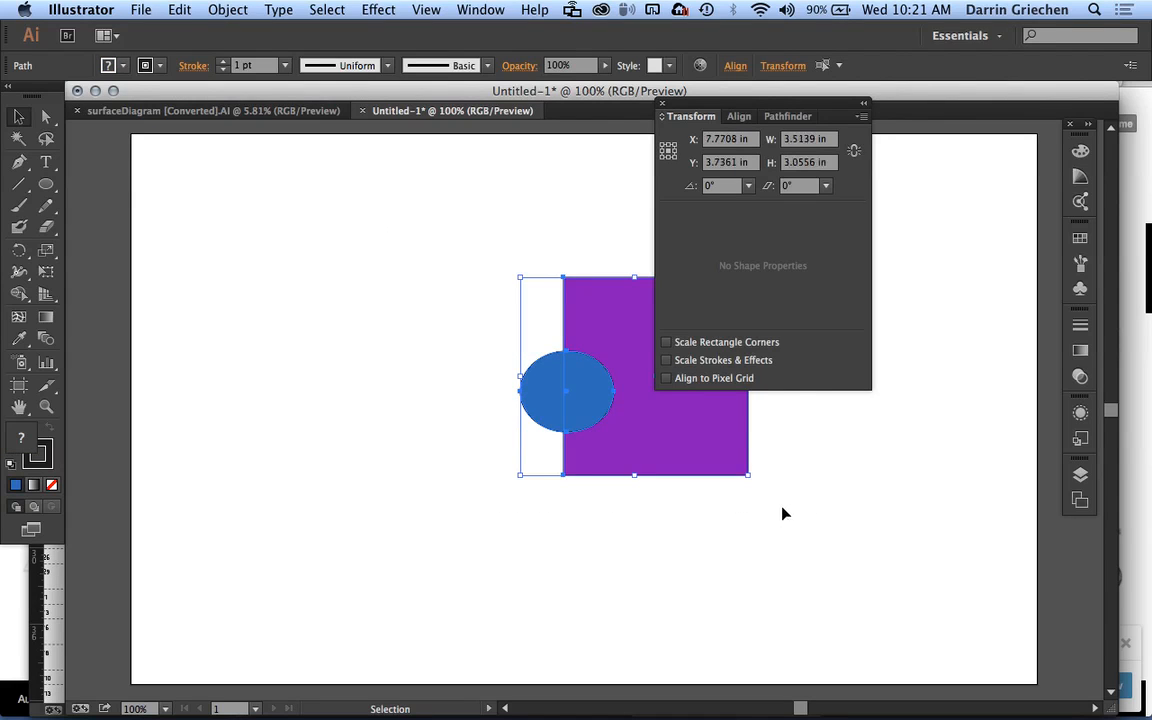
pyautogui.click(228, 9)
pyautogui.click(237, 76)
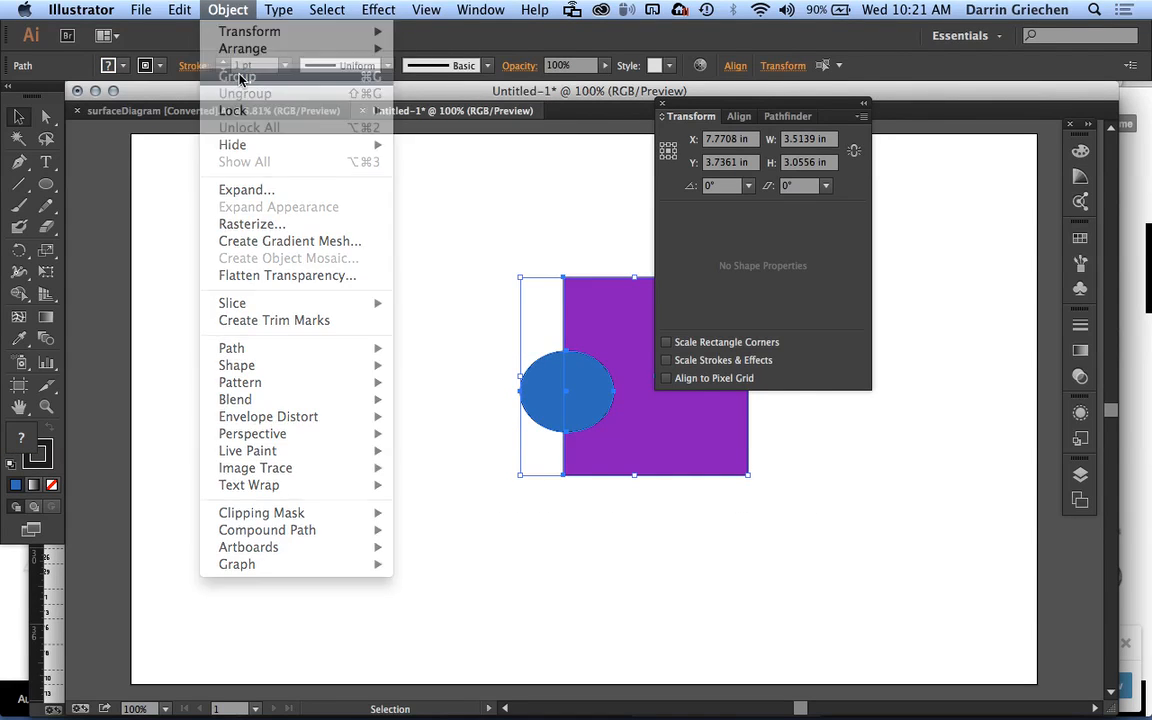
# Deselect the grouped shapes and expand Layer 1 and its group in the layers list to examine their contents.
pyautogui.click(340, 272)
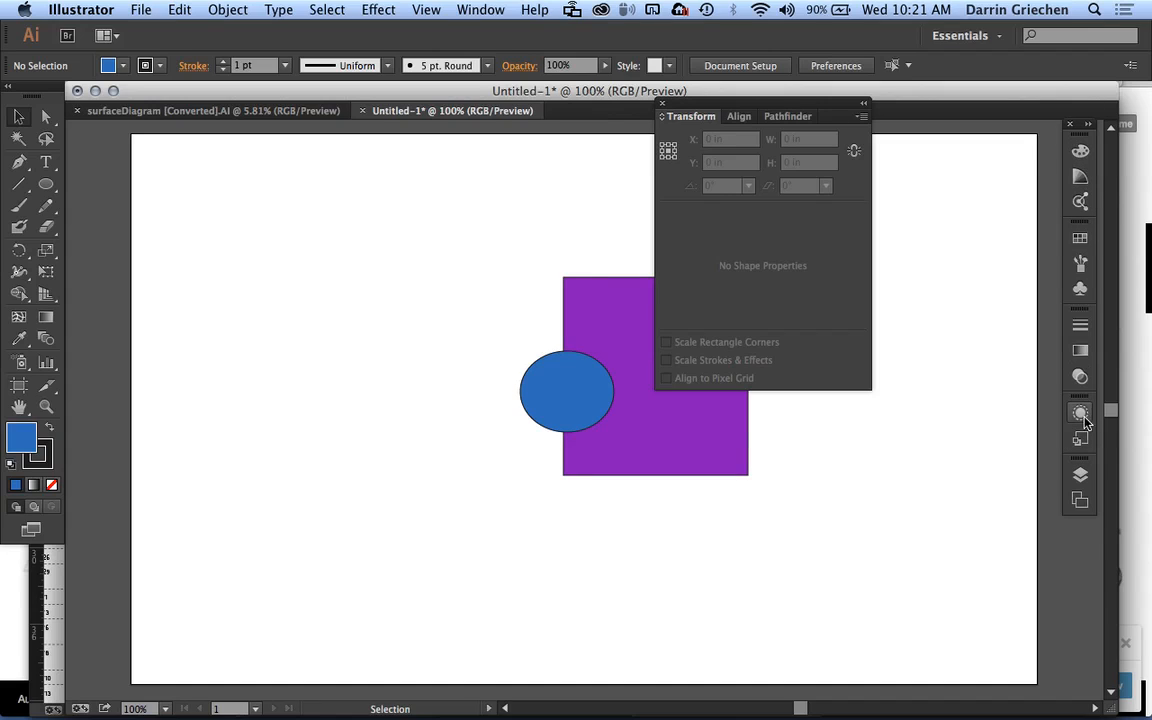
pyautogui.click(1081, 476)
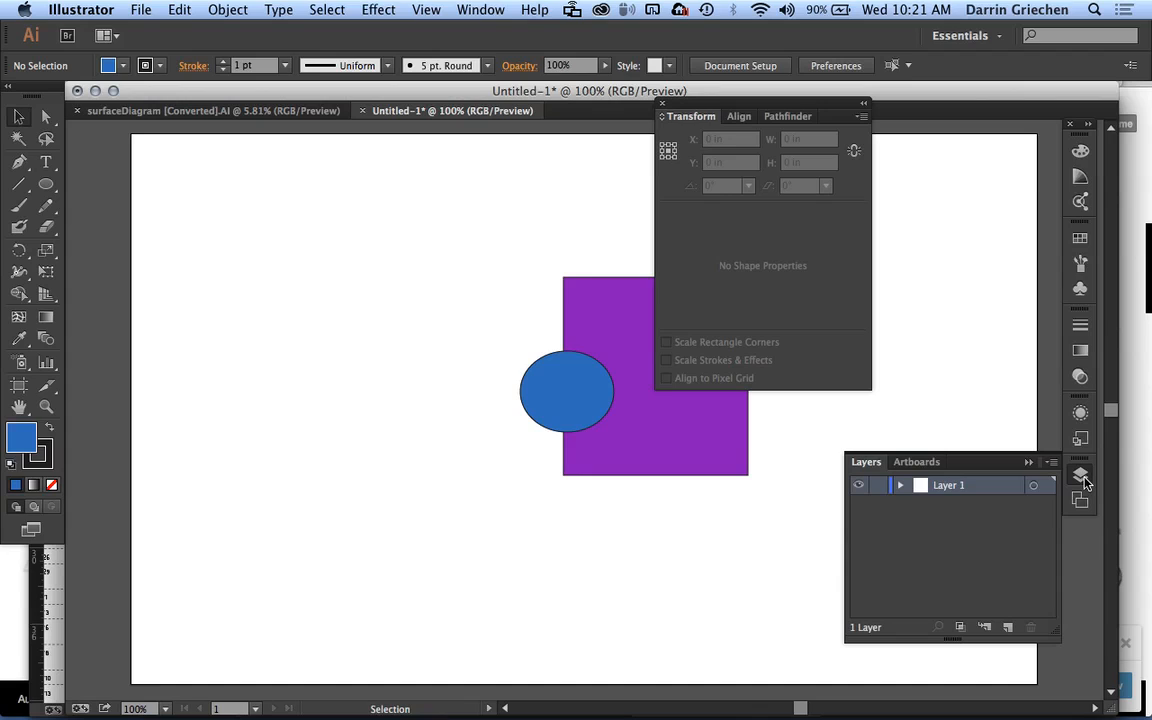
pyautogui.click(900, 486)
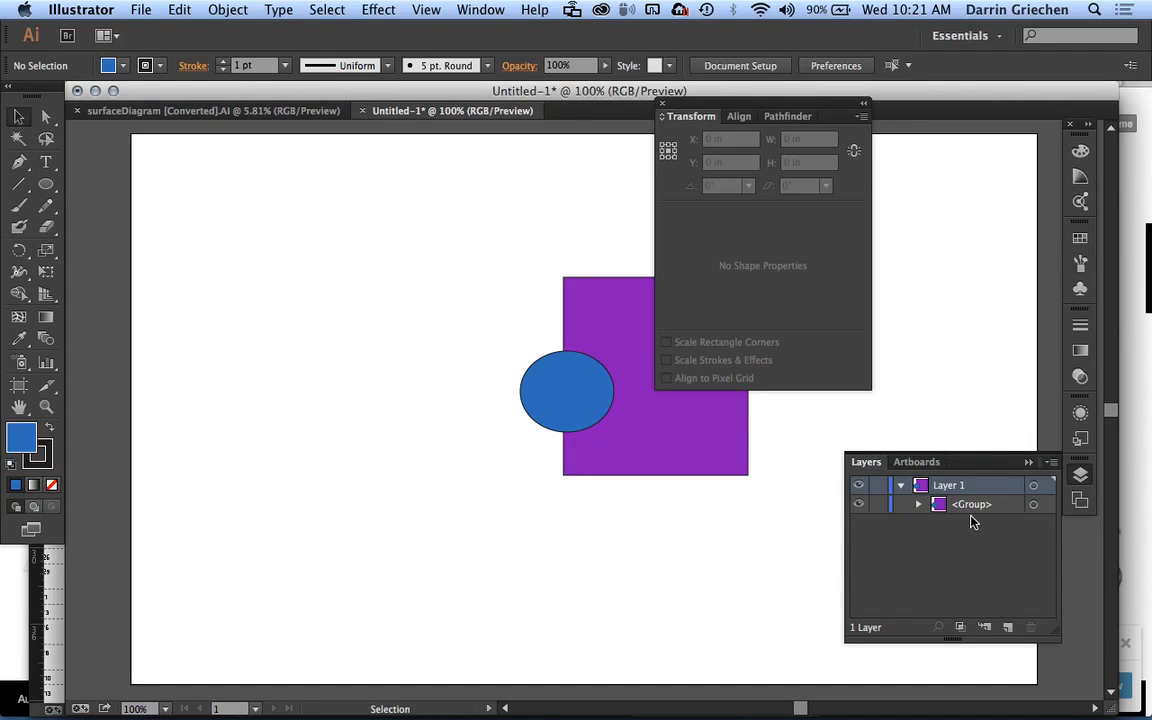
pyautogui.click(918, 506)
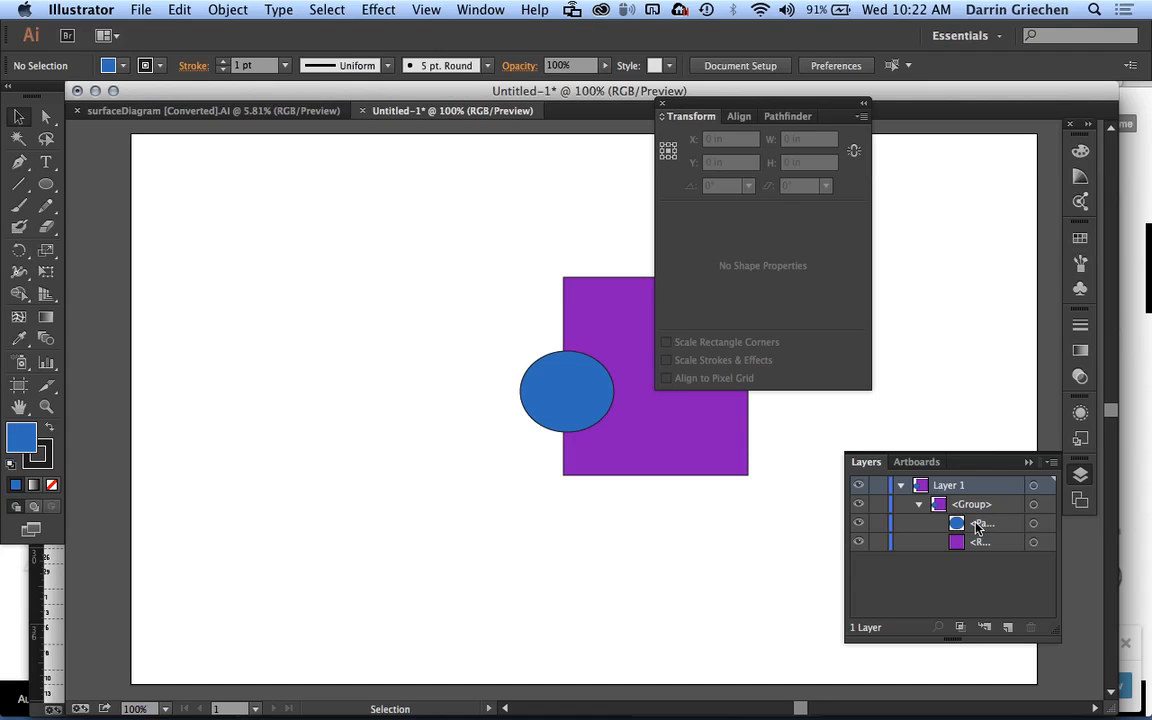
# Move the blue ellipse's path below the purple rectangle within the group's stacking order.
pyautogui.click(983, 524)
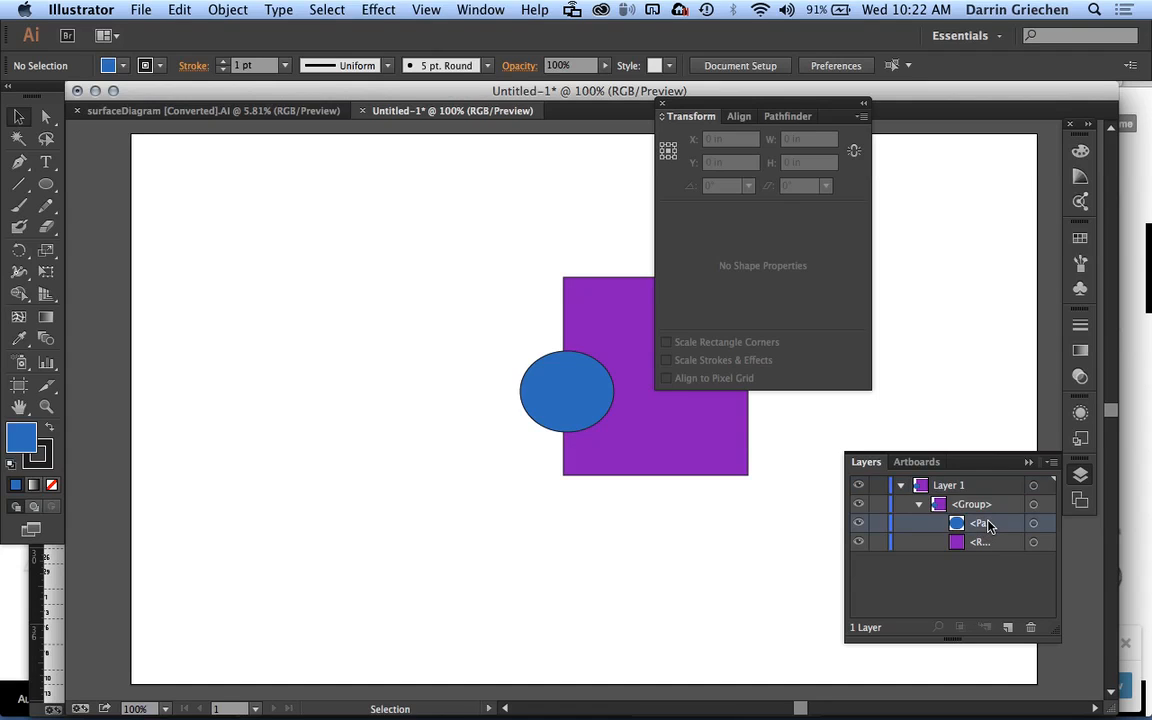
pyautogui.click(987, 524)
pyautogui.moveTo(987, 524); pyautogui.dragTo(990, 552)
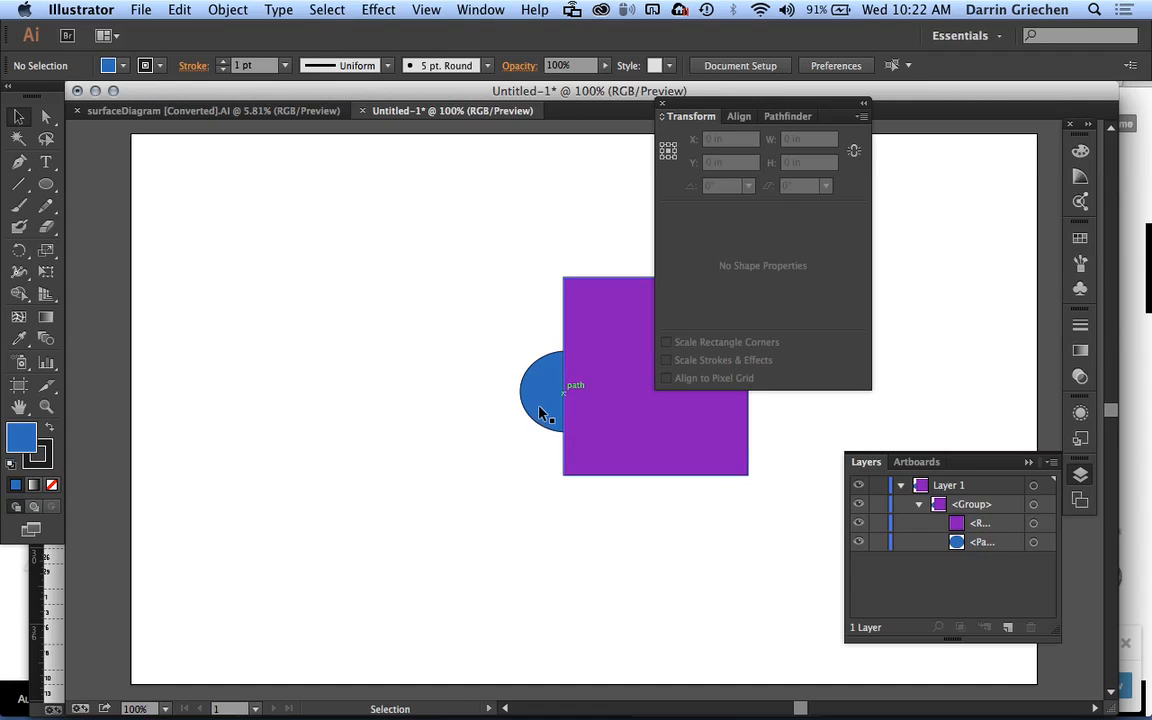
# Undo the stacking order change and the grouping of the two shapes, then deselect everything.
pyautogui.click(228, 10)
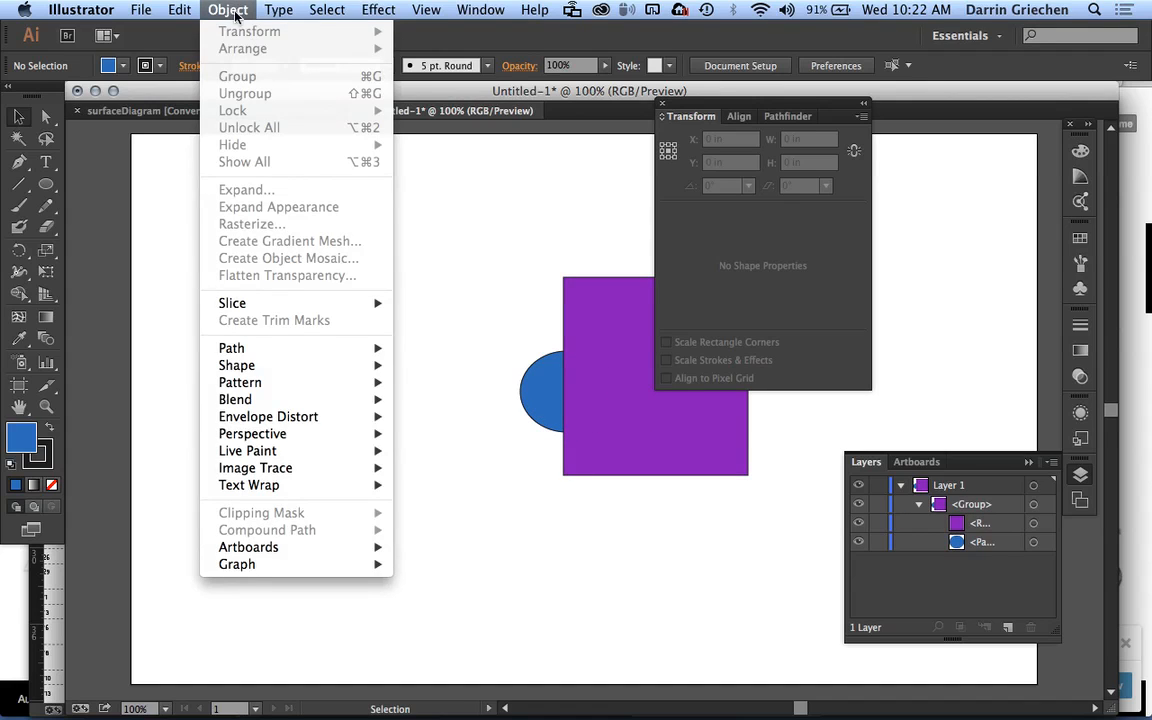
pyautogui.click(174, 31)
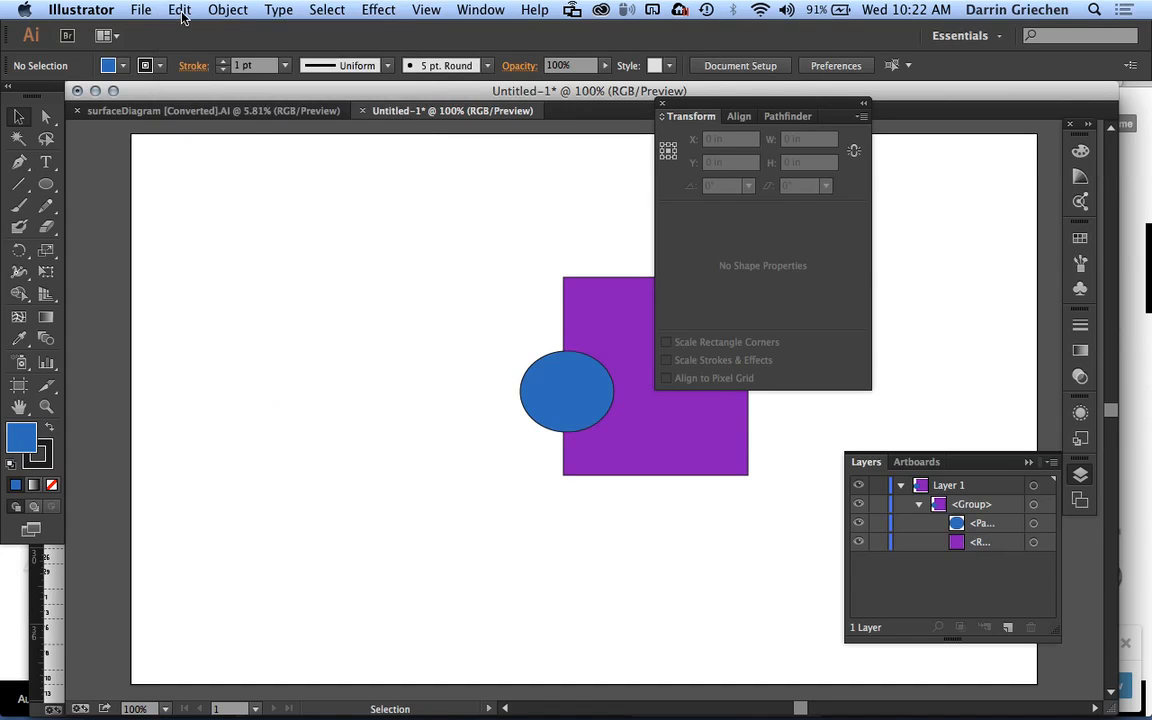
pyautogui.click(180, 10)
pyautogui.click(192, 32)
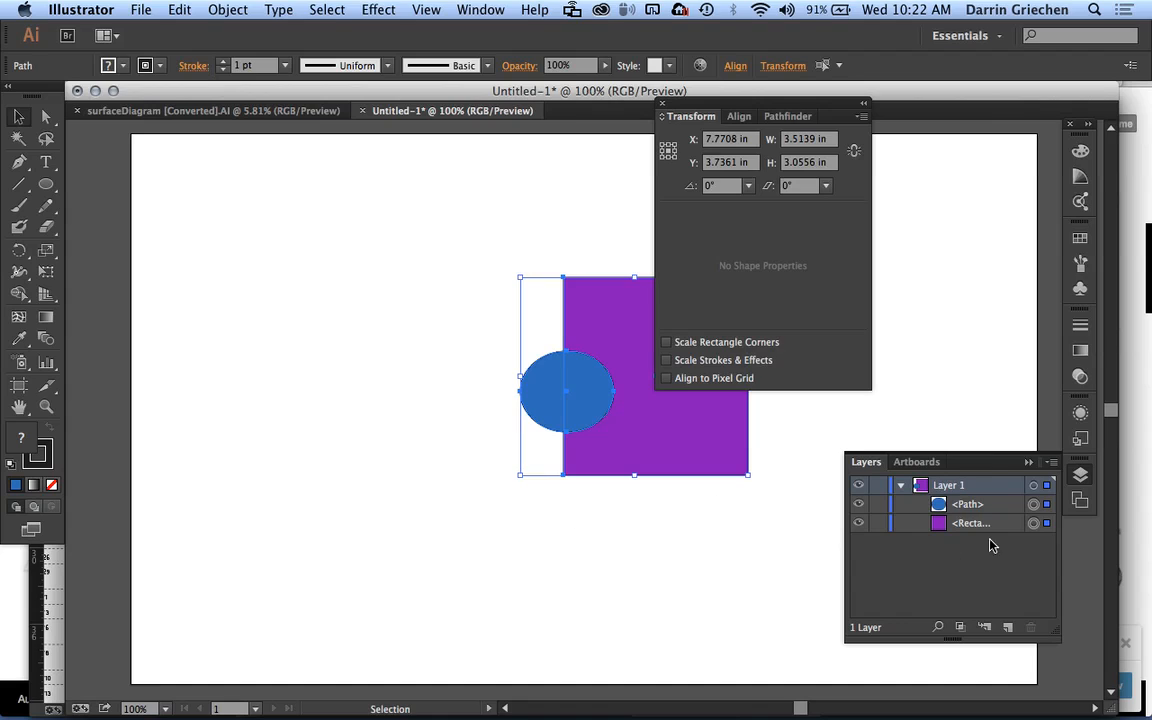
pyautogui.click(730, 573)
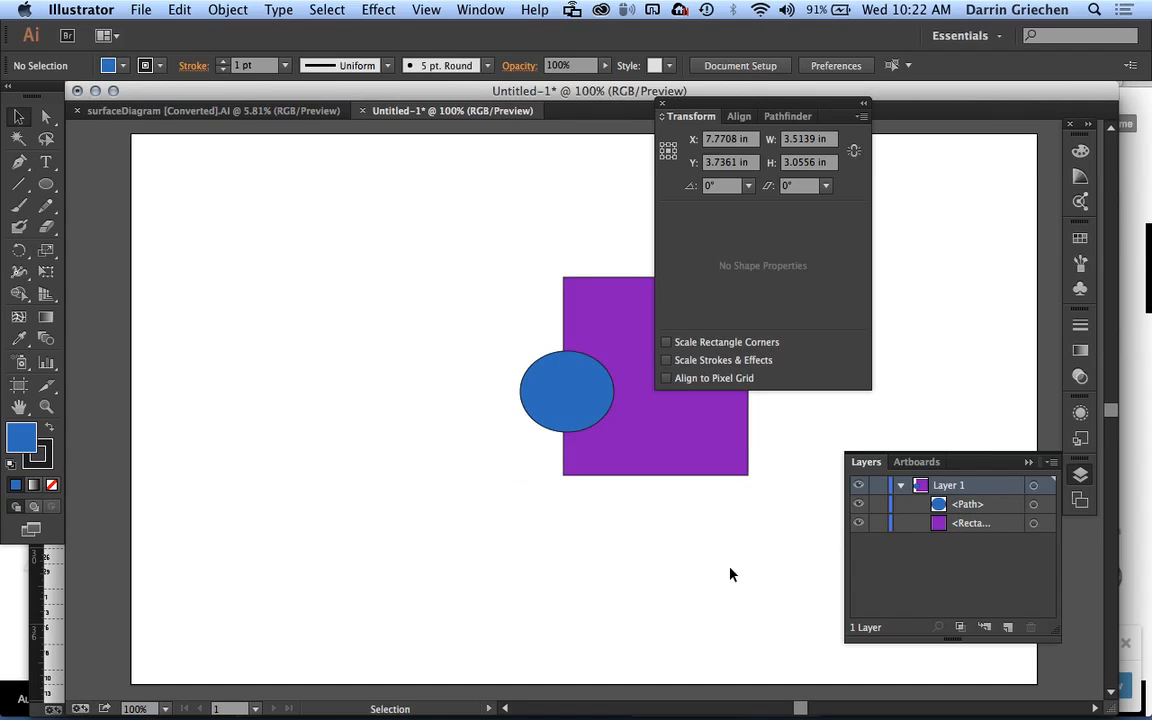
# Add a new layer and nest it inside Layer 1, above the blue ellipse and purple rectangle.
pyautogui.click(975, 511)
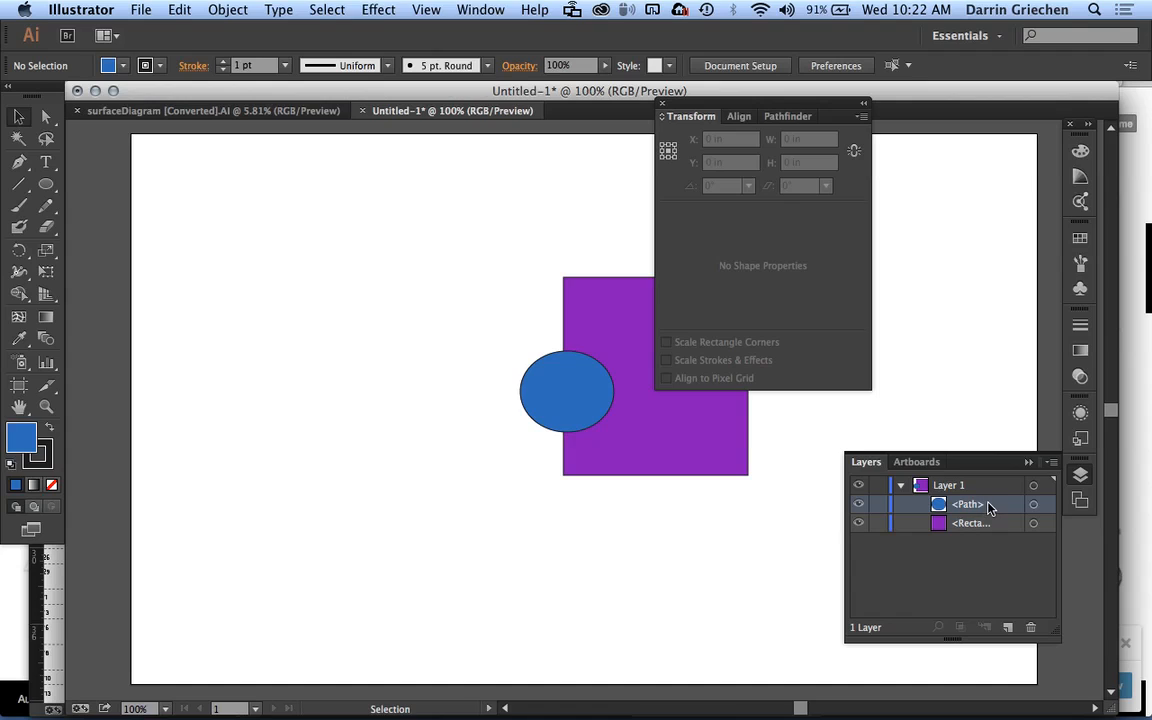
pyautogui.click(1008, 628)
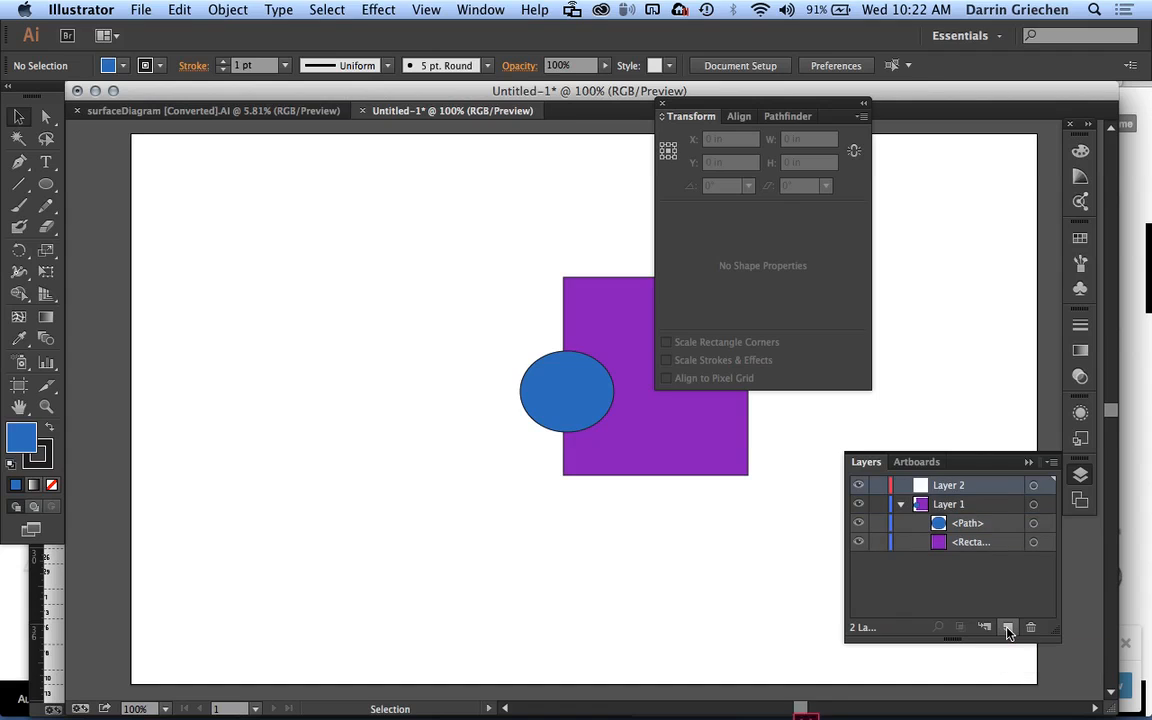
pyautogui.click(960, 487)
pyautogui.moveTo(960, 491); pyautogui.dragTo(963, 503)
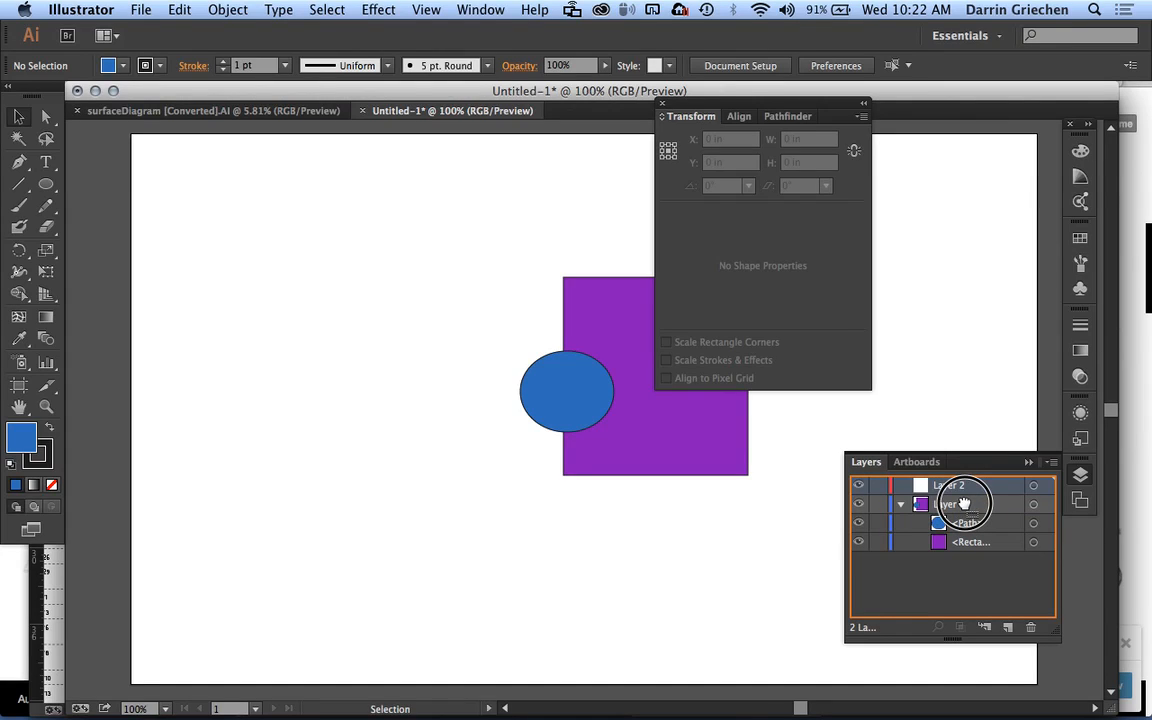
pyautogui.moveTo(963, 503); pyautogui.dragTo(965, 505)
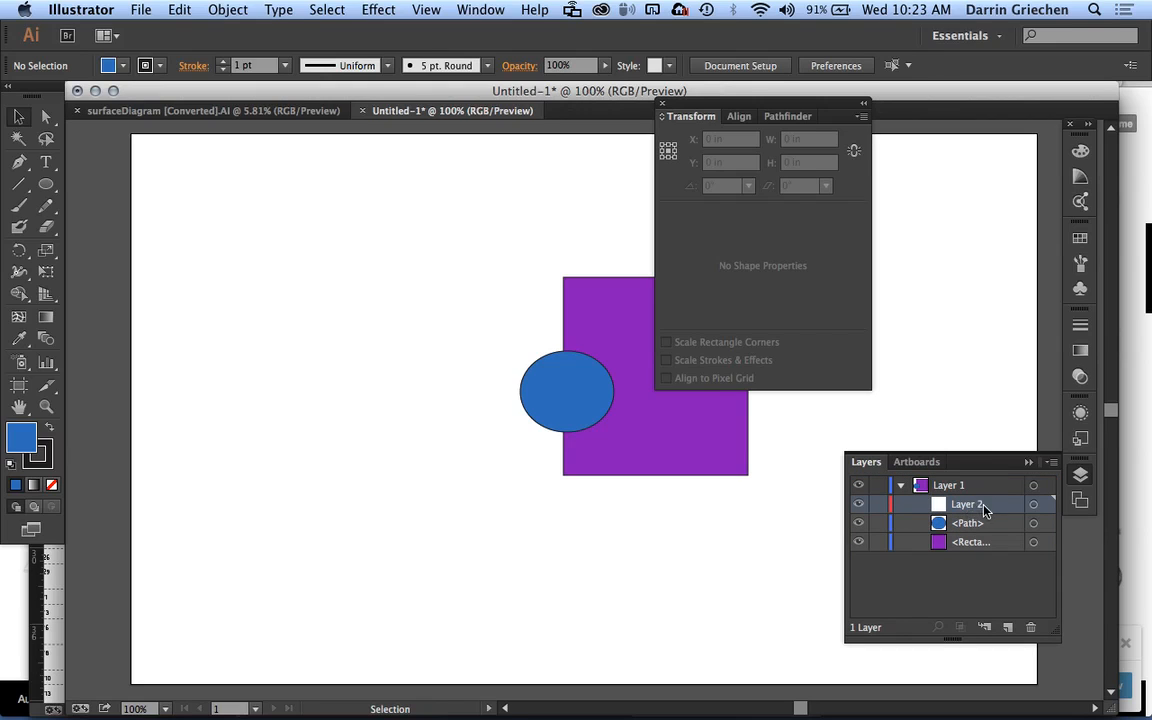
pyautogui.click(901, 485)
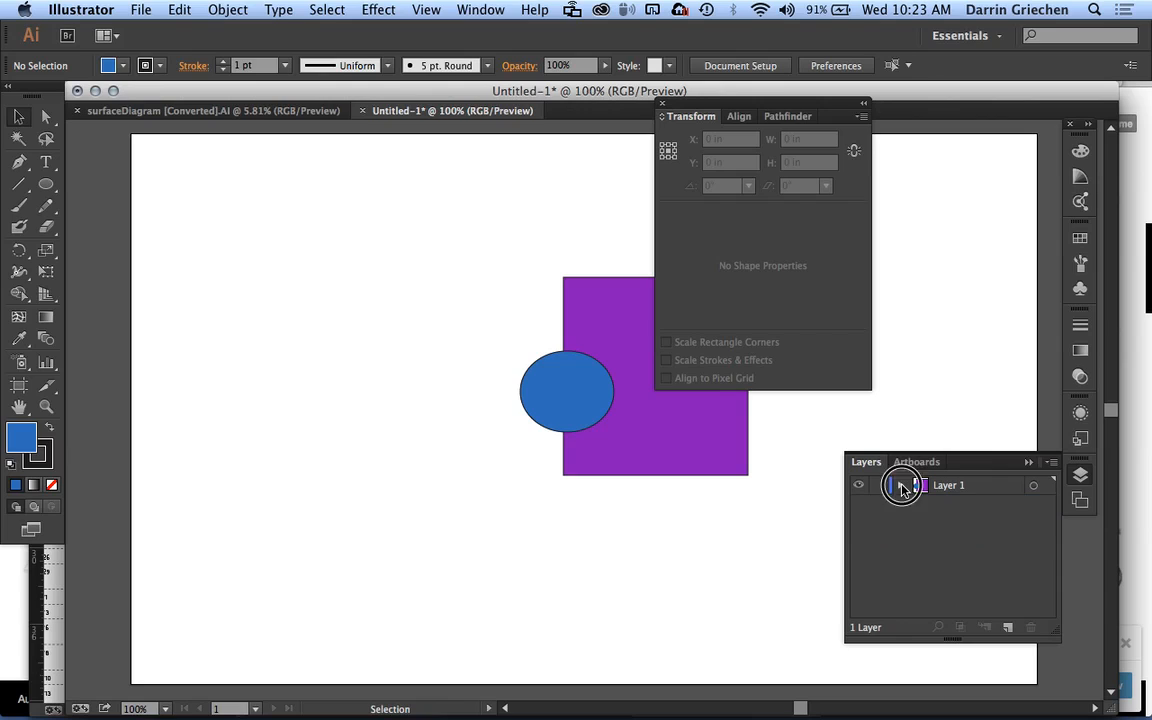
pyautogui.click(903, 485)
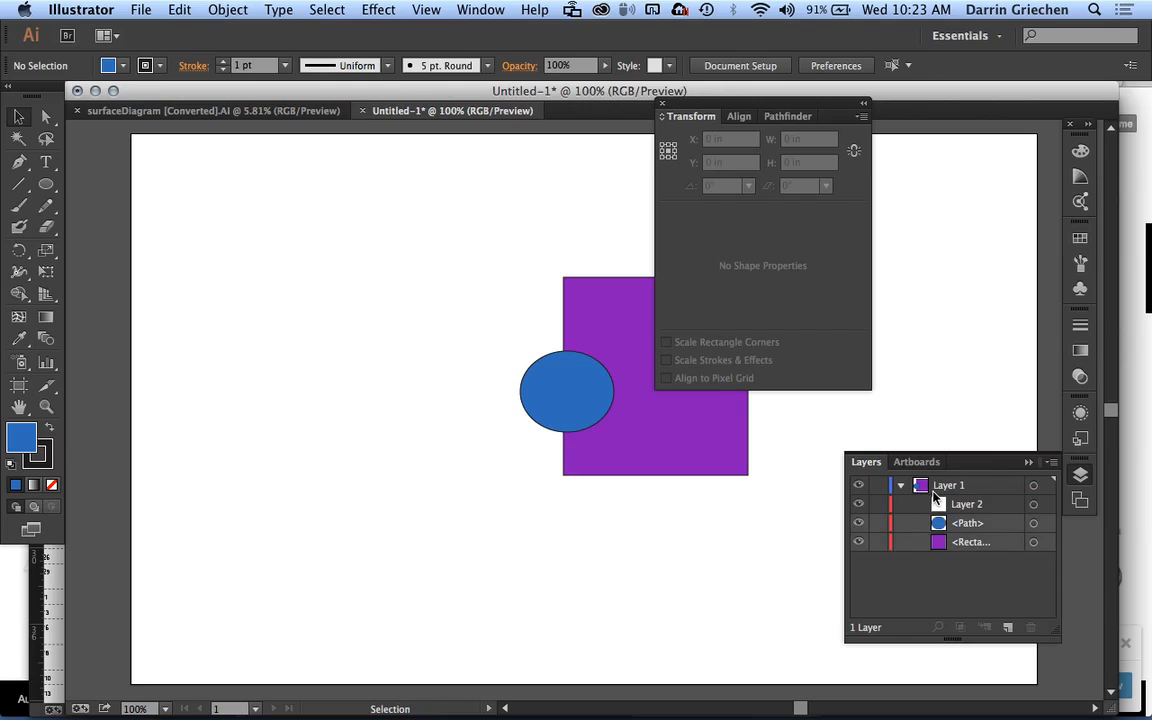
# Move the ellipse path and rectangle together into the nested Layer 2, and test selecting all its artwork at once.
pyautogui.click(976, 529)
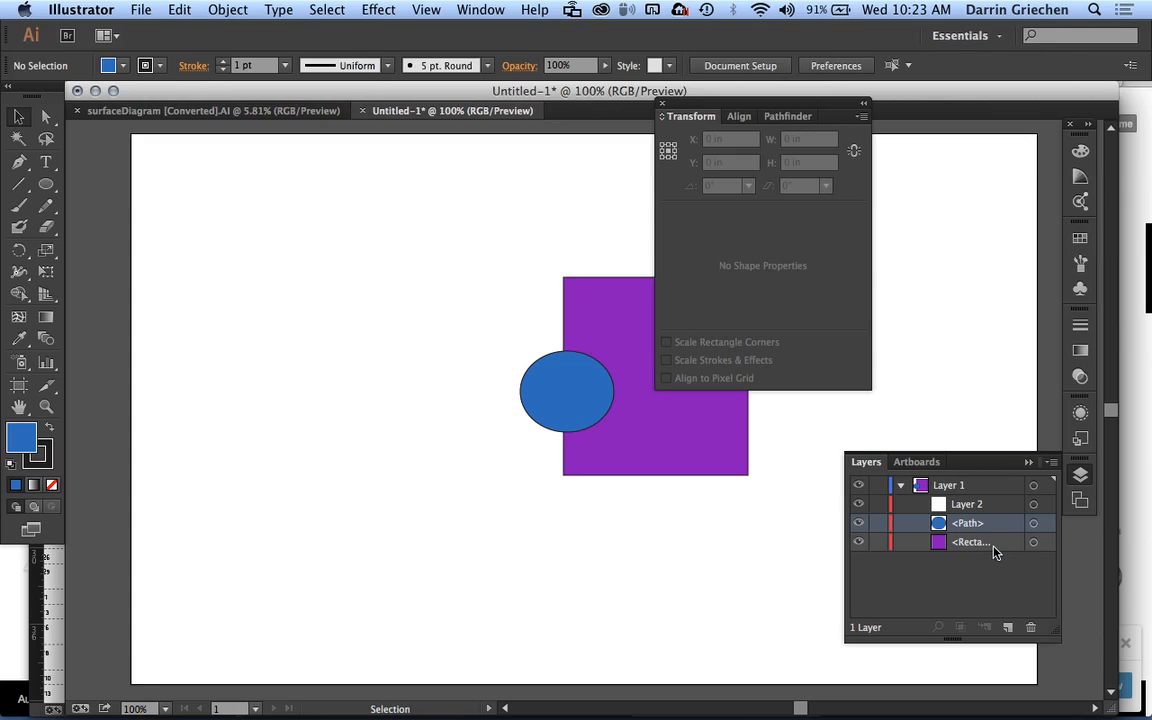
pyautogui.keyDown('shift'); pyautogui.click(997, 551); pyautogui.keyUp('shift')
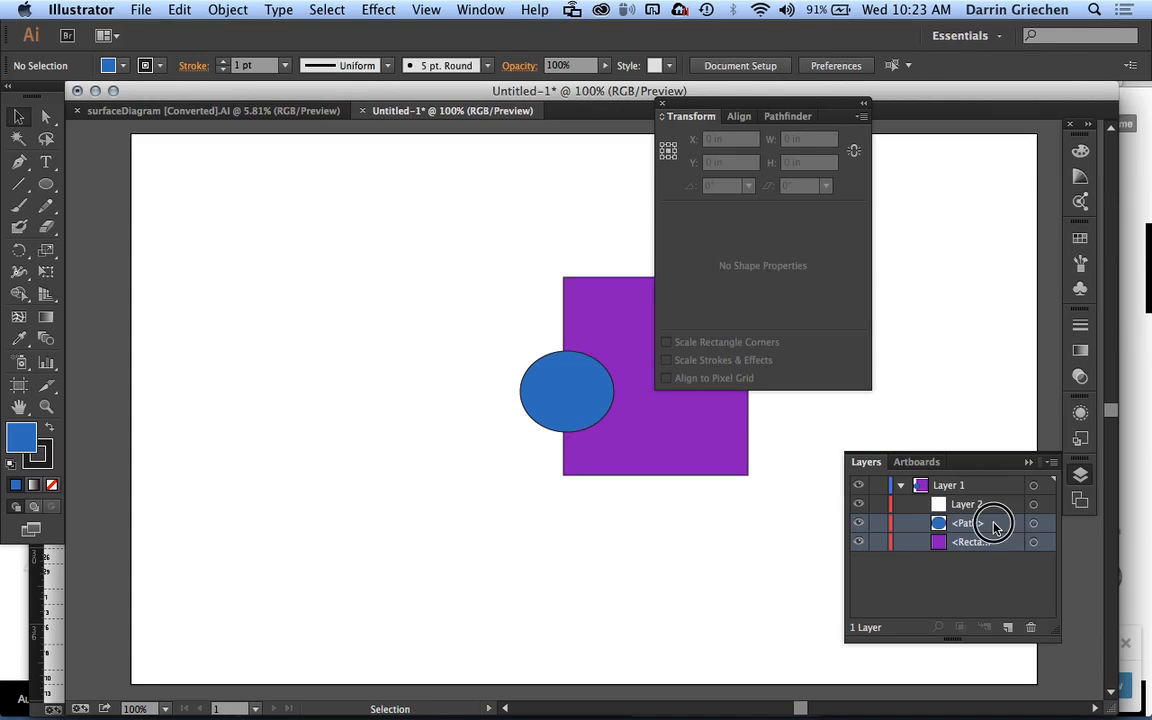
pyautogui.moveTo(995, 527); pyautogui.dragTo(991, 504)
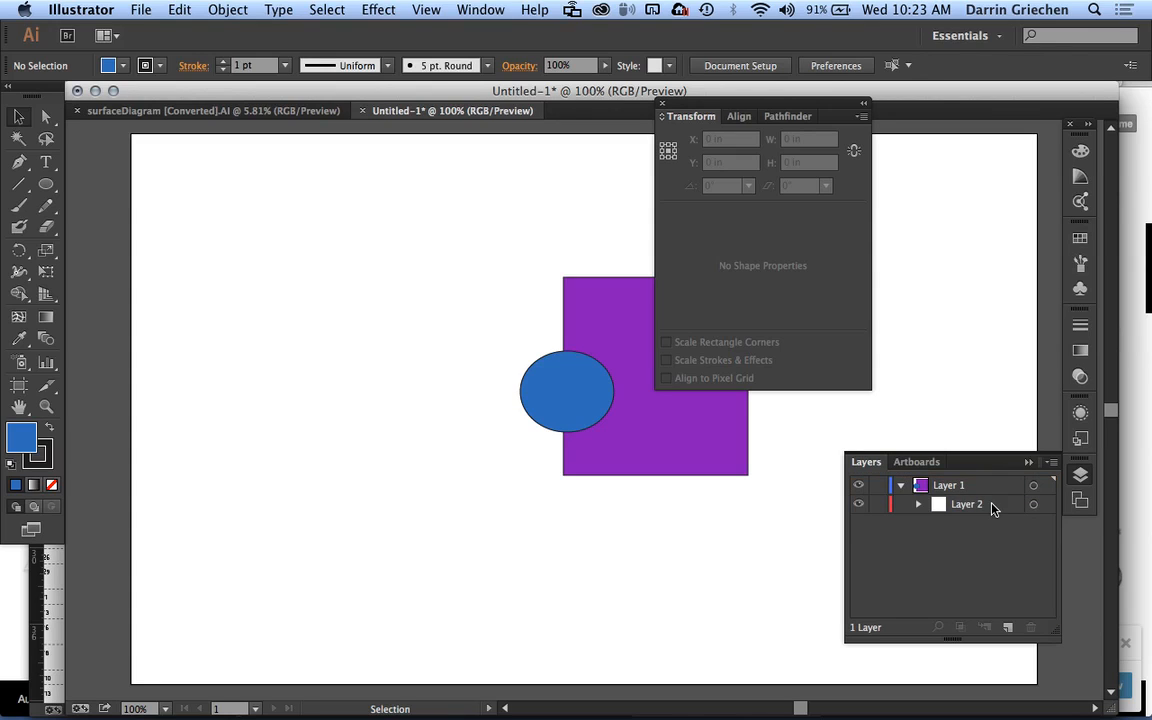
pyautogui.click(918, 505)
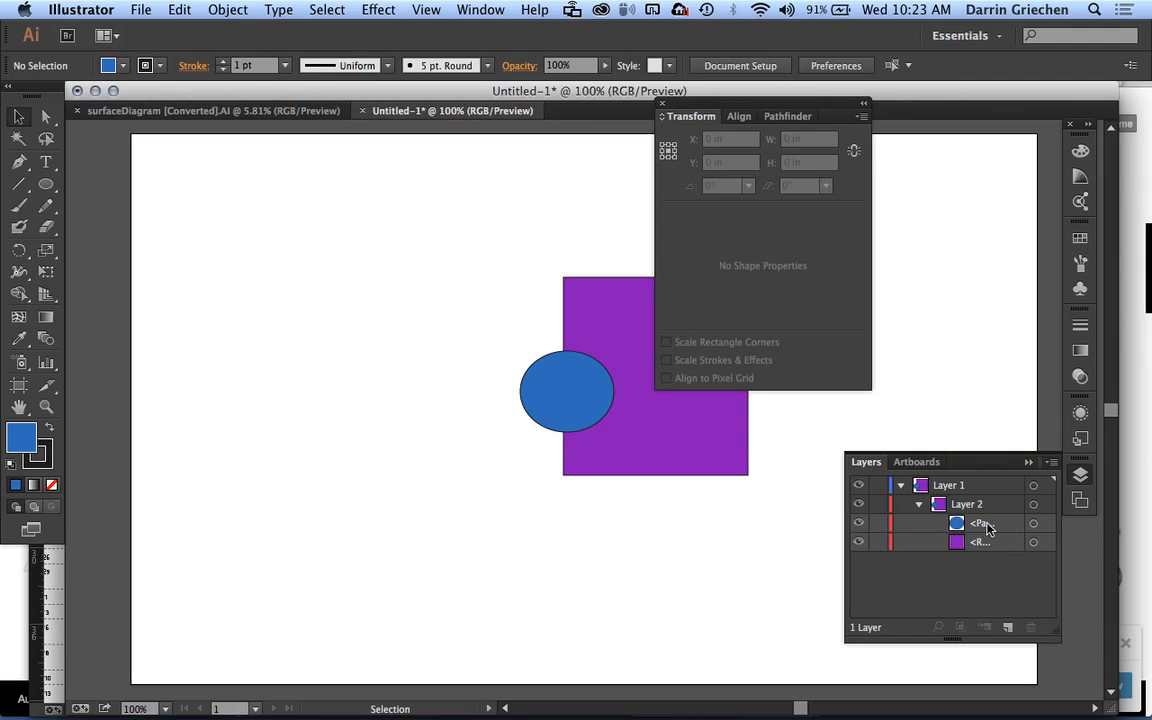
pyautogui.click(1047, 506)
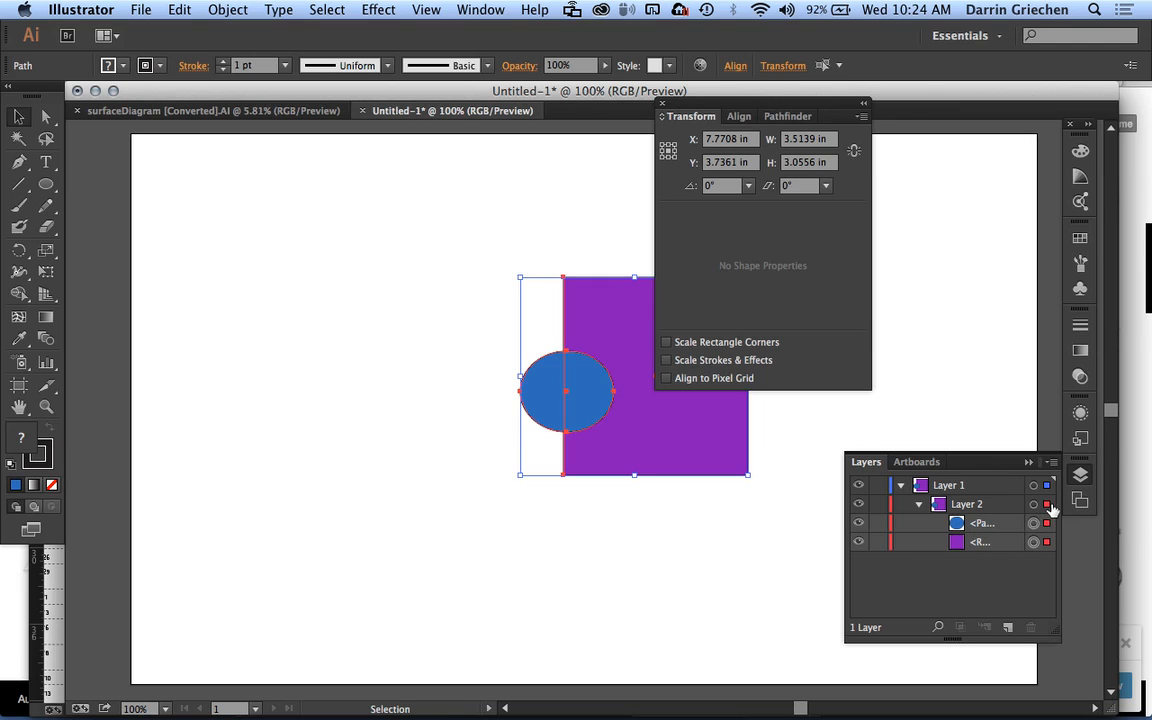
pyautogui.click(967, 433)
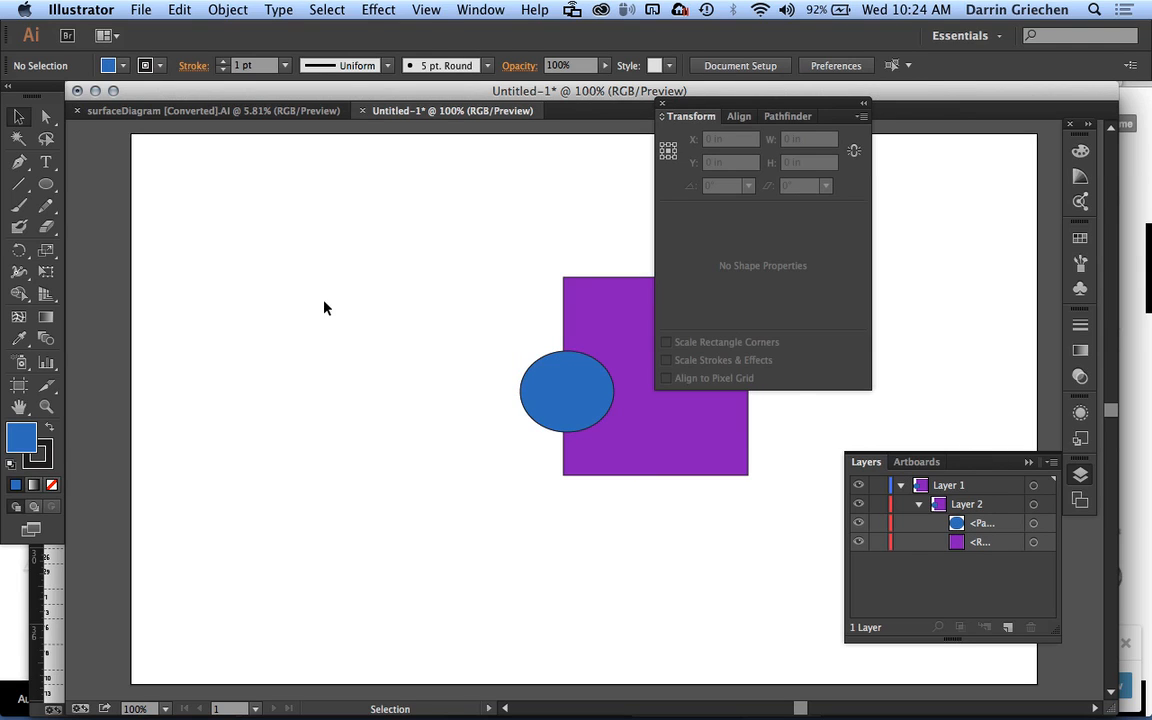
# Select only the blue ellipse and review the Lock and Hide options available for it.
pyautogui.click(227, 10)
pyautogui.click(568, 404)
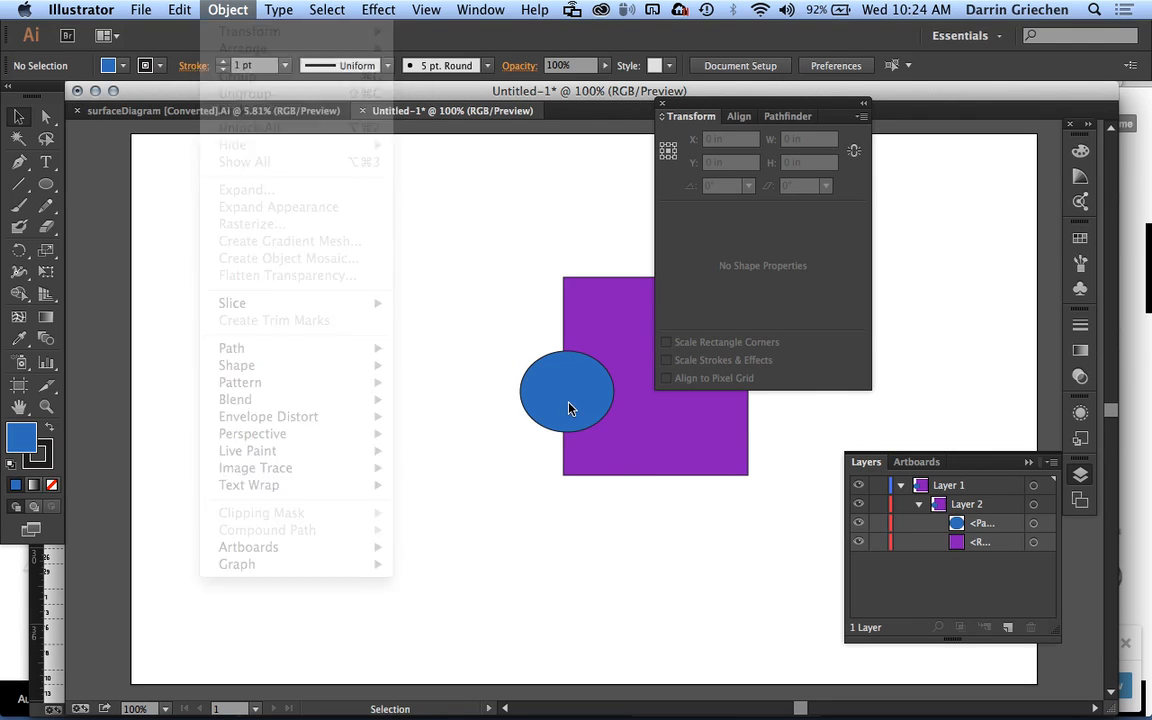
pyautogui.click(558, 403)
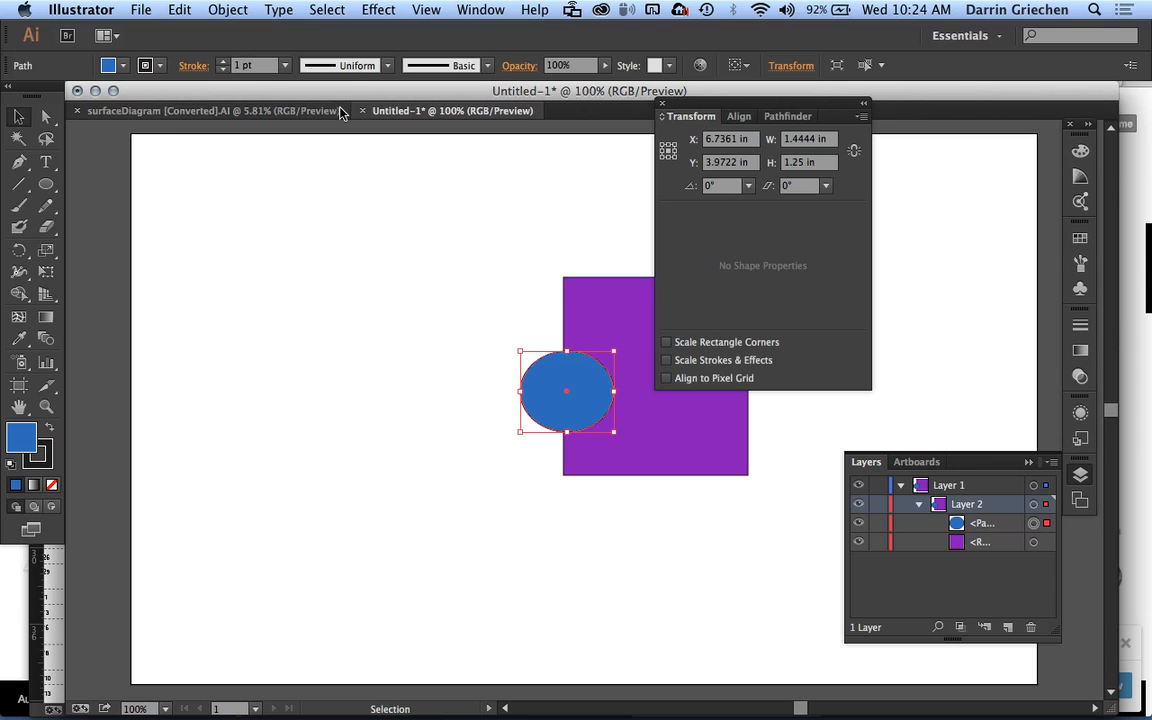
pyautogui.click(229, 10)
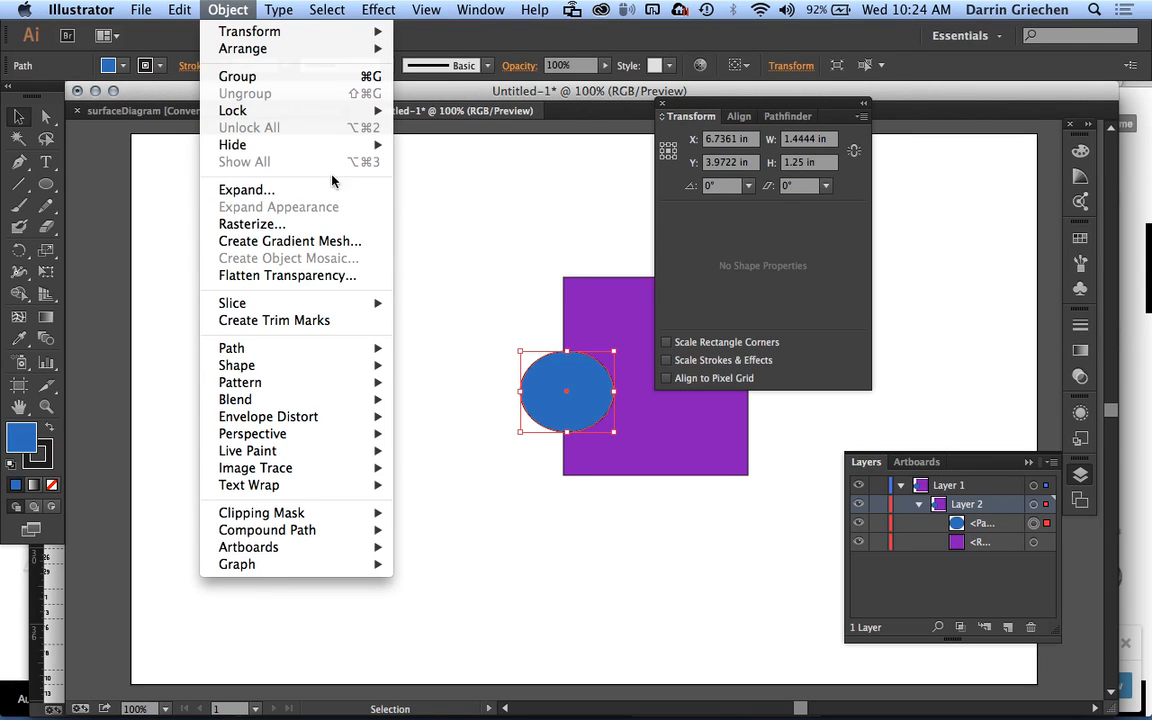
pyautogui.moveTo(333, 114)
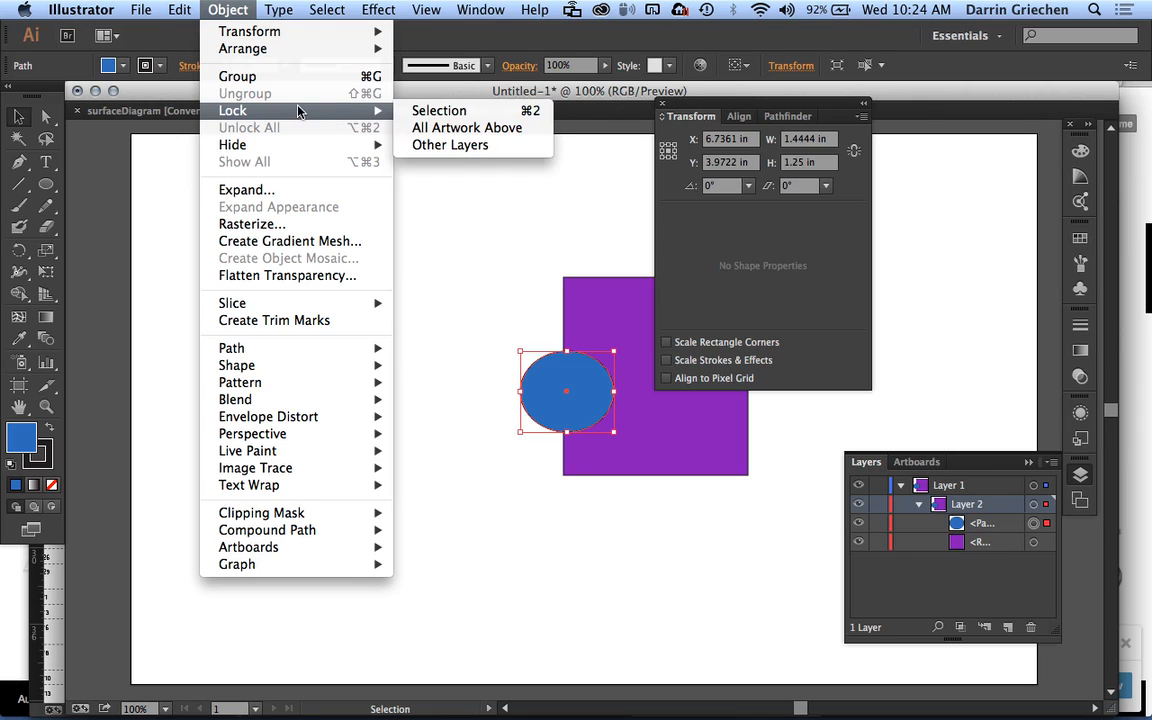
pyautogui.moveTo(327, 146)
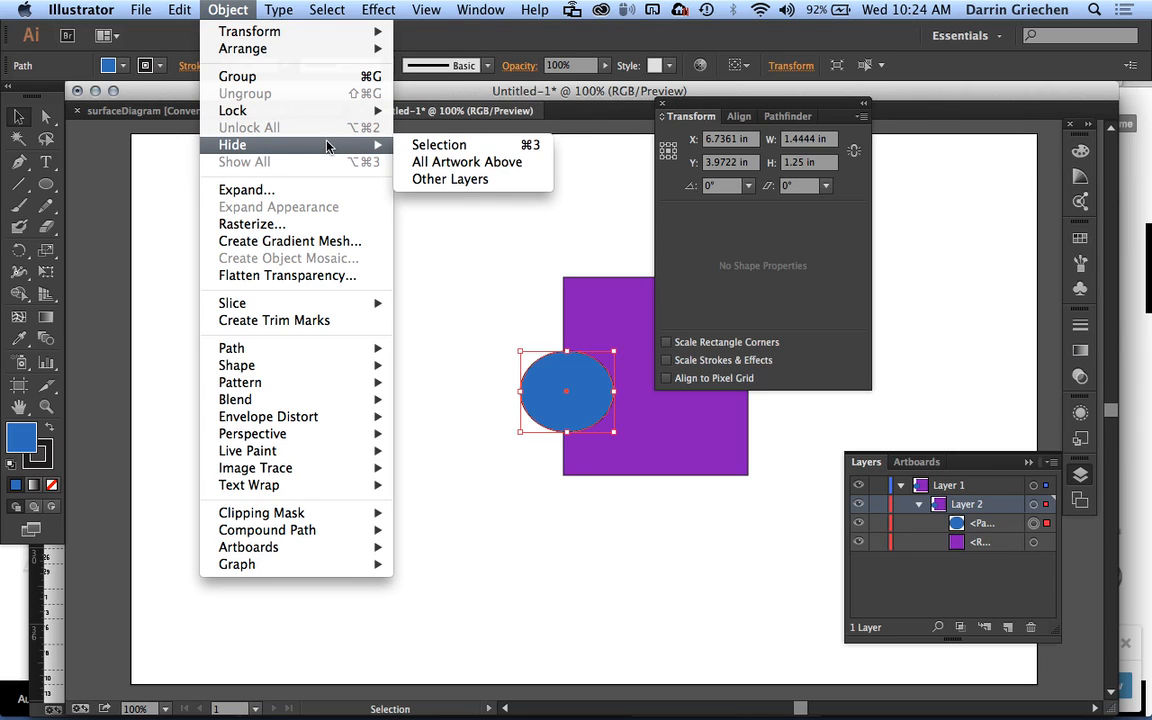
# Toggle the blue ellipse's visibility off and on again in the layers list.
pyautogui.click(860, 529)
pyautogui.click(860, 529)
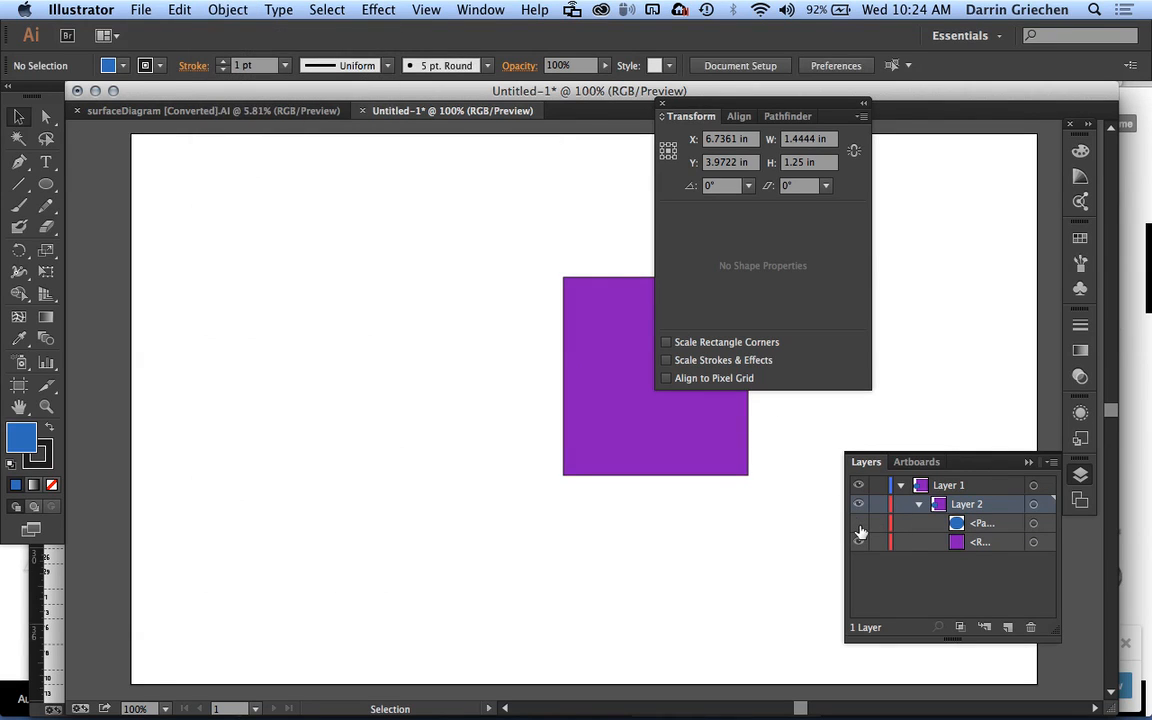
pyautogui.click(860, 530)
pyautogui.click(861, 532)
pyautogui.click(861, 532)
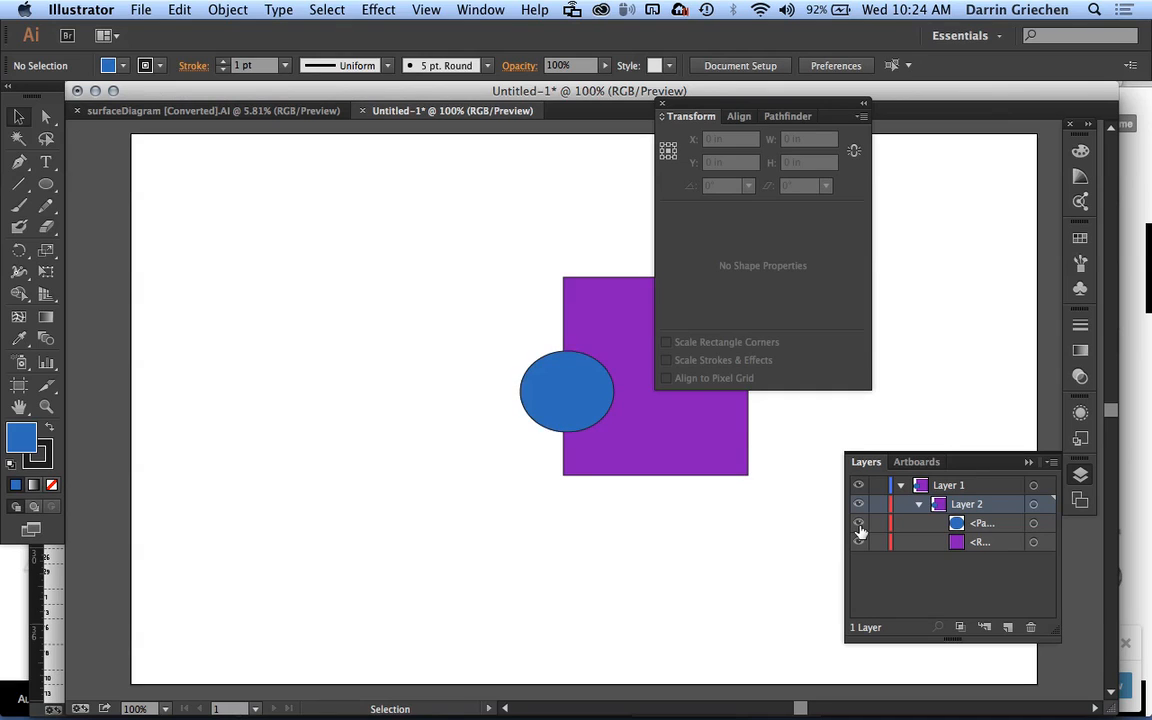
# Compare the object commands with nothing selected and with the blue ellipse selected, examining Expand.
pyautogui.click(229, 10)
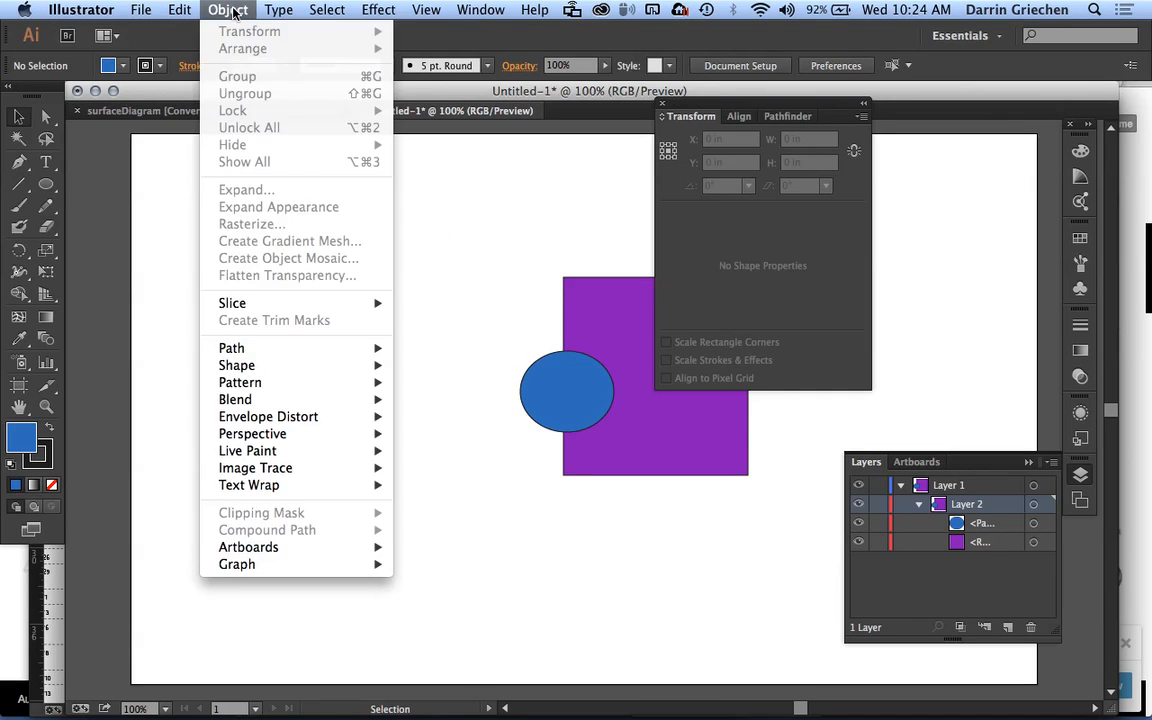
pyautogui.moveTo(278, 10)
pyautogui.click(561, 445)
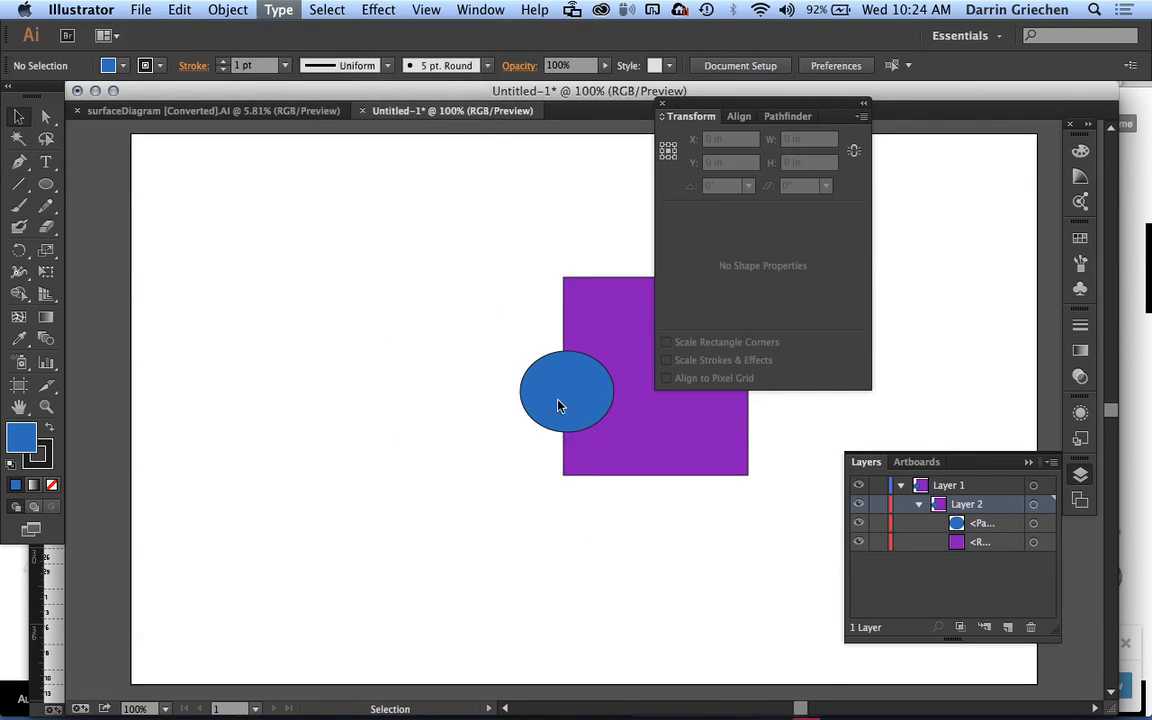
pyautogui.click(560, 402)
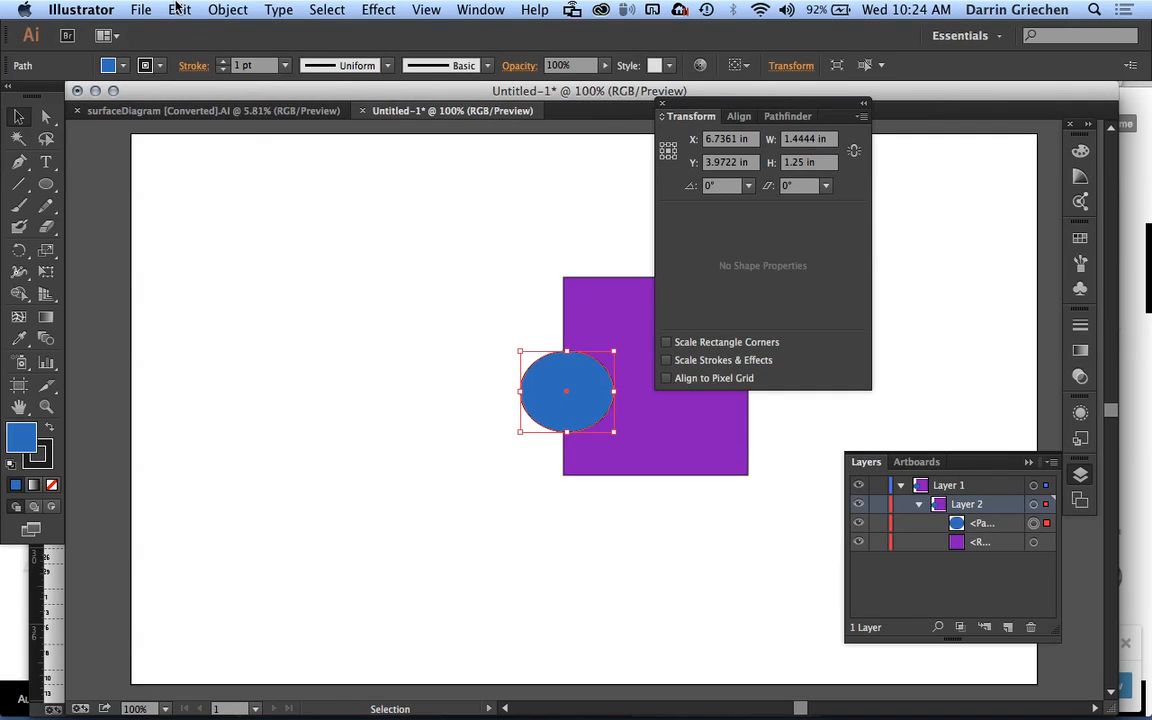
pyautogui.click(226, 10)
pyautogui.moveTo(326, 303)
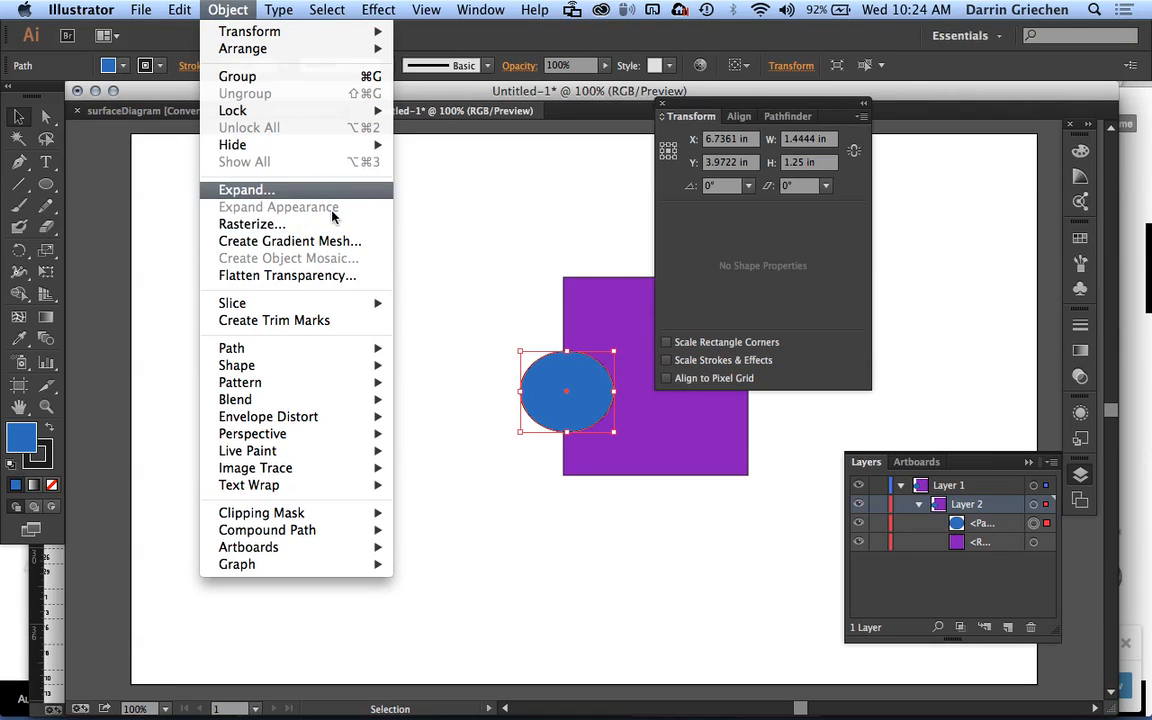
pyautogui.click(522, 317)
# Move the blue ellipse clear of the purple rectangle, to about X 4.25 in, Y 4.75 in, and set its stroke weight to 4 pt.
pyautogui.moveTo(553, 423); pyautogui.dragTo(395, 473)
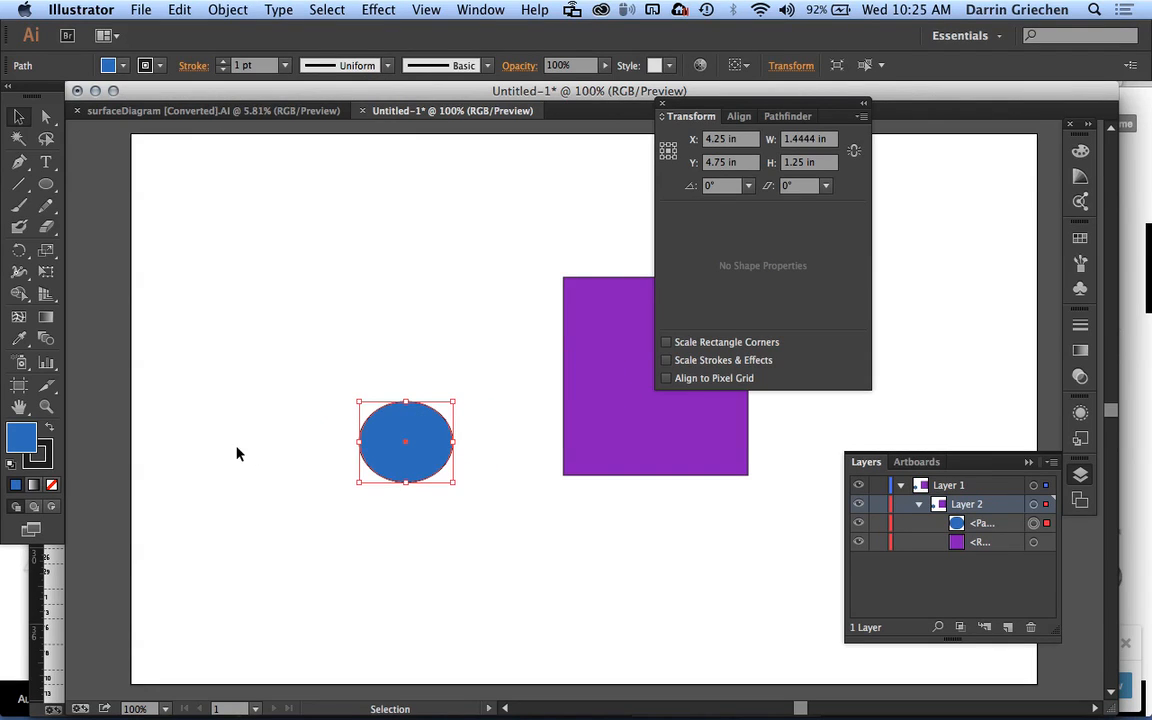
pyautogui.click(286, 66)
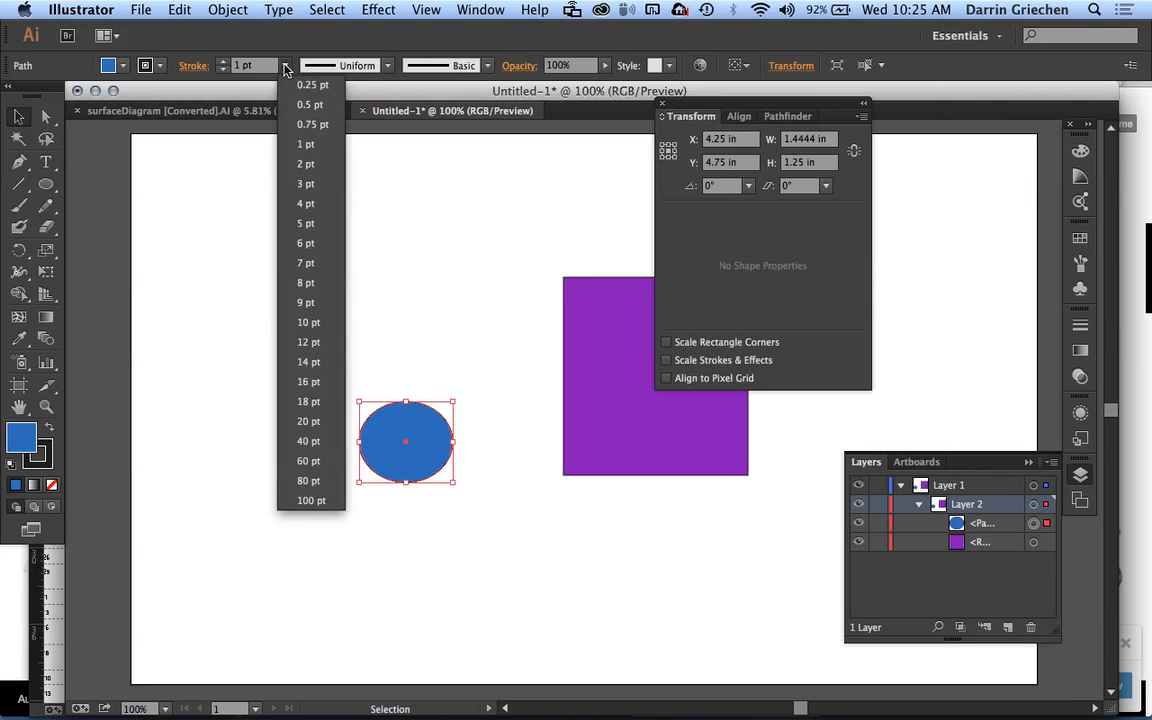
pyautogui.click(312, 204)
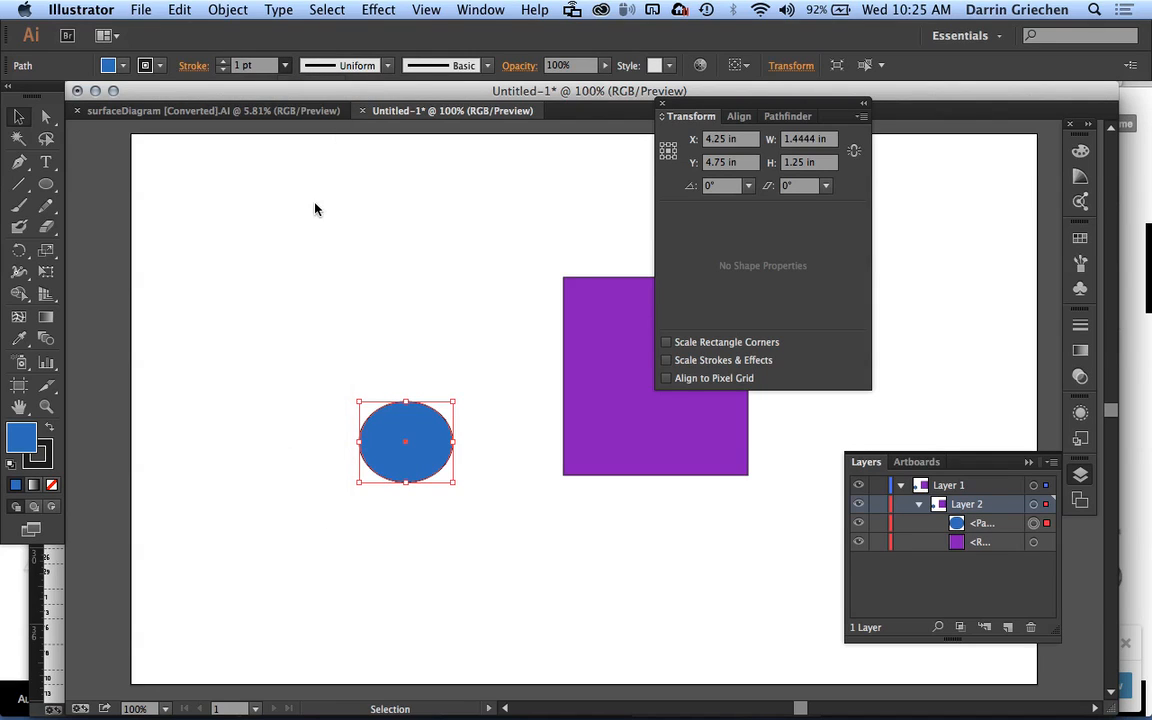
pyautogui.click(453, 349)
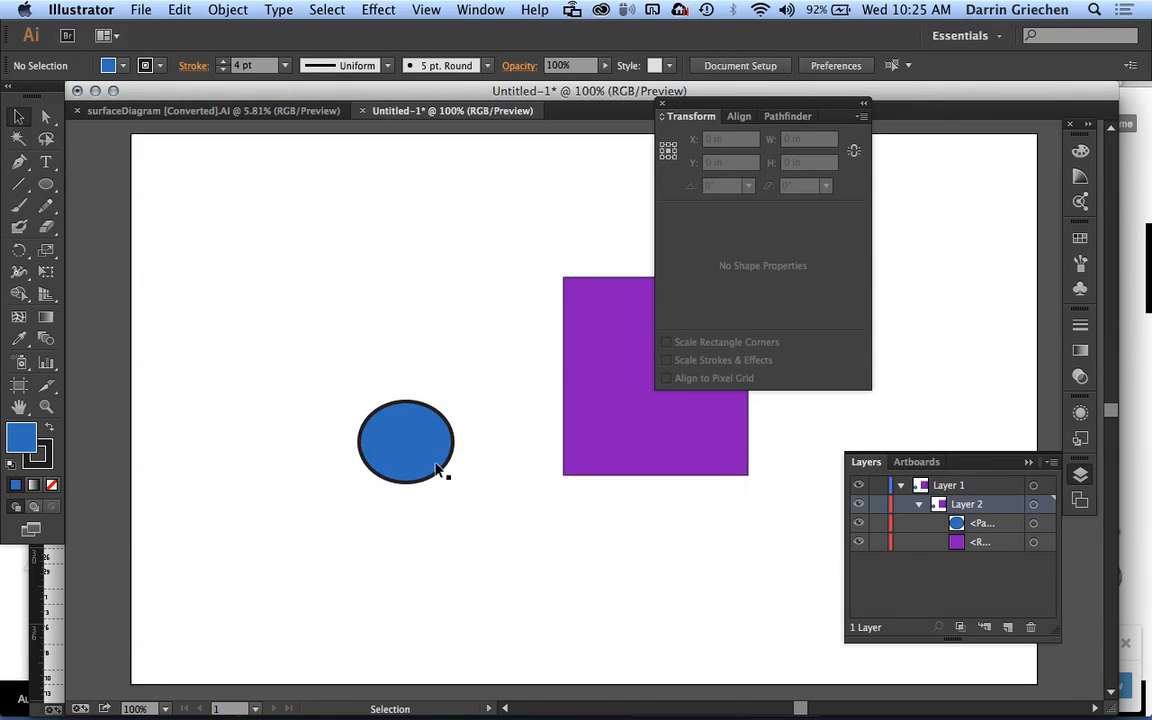
pyautogui.click(424, 457)
pyautogui.click(445, 301)
# Expand the blue ellipse's fill and stroke into separate objects and reveal the resulting group's contents in the layers list.
pyautogui.click(404, 427)
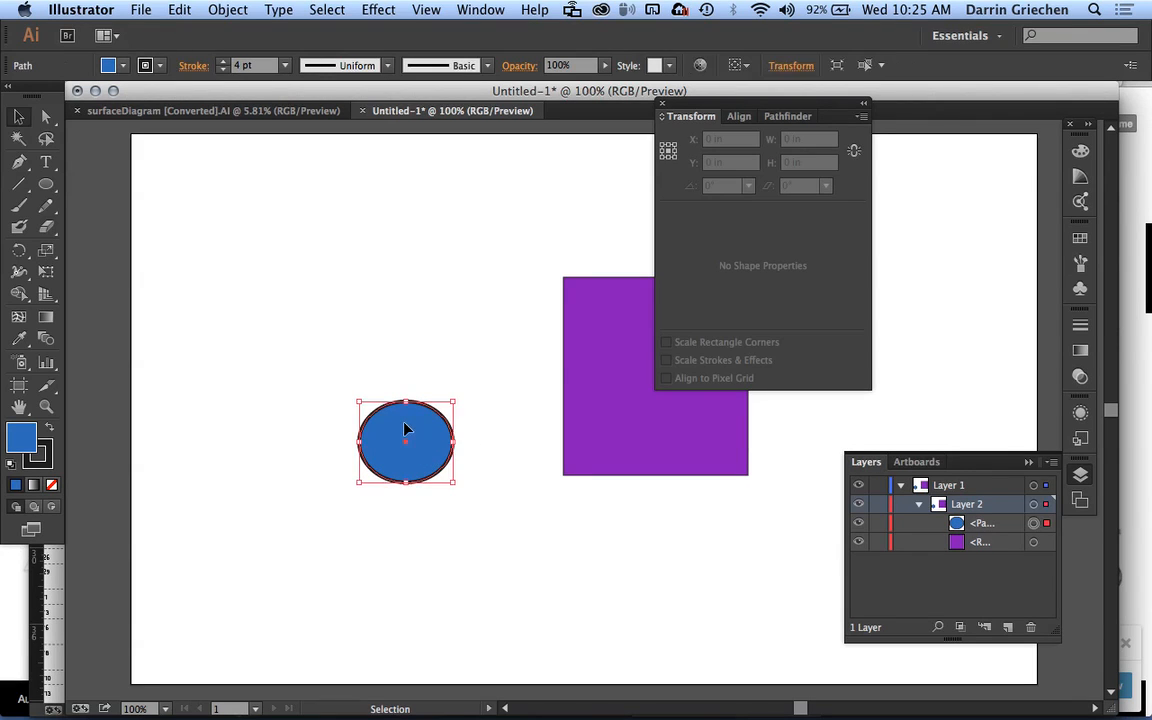
pyautogui.click(207, 10)
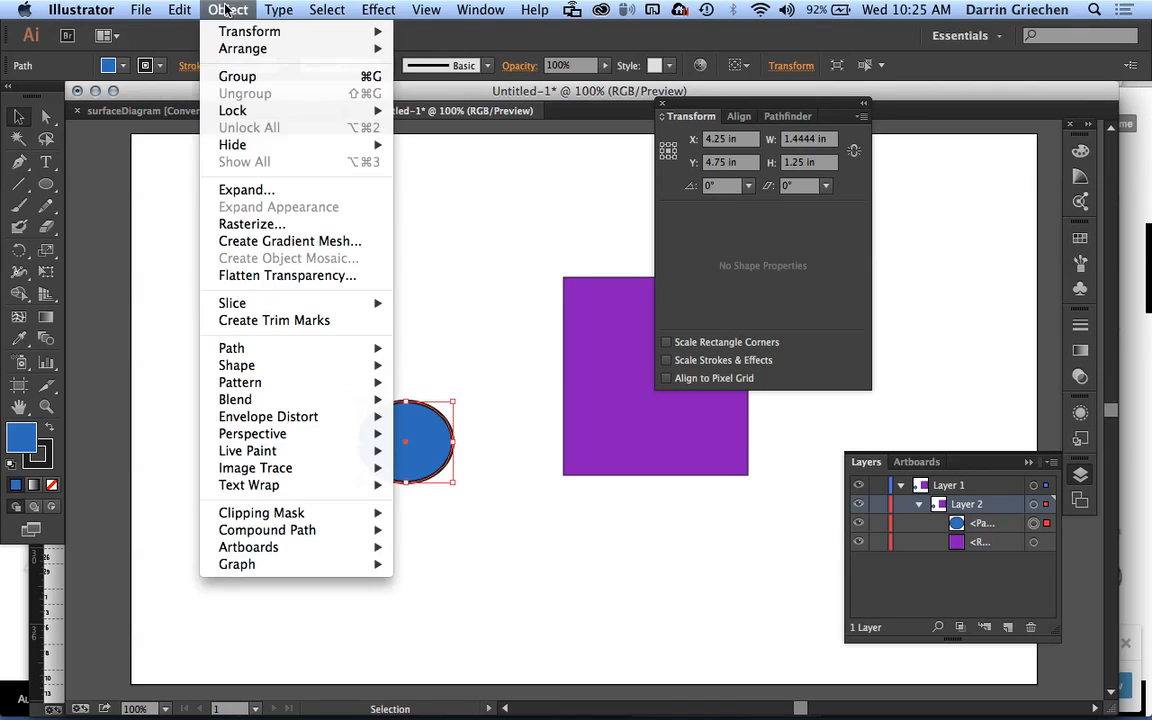
pyautogui.click(287, 190)
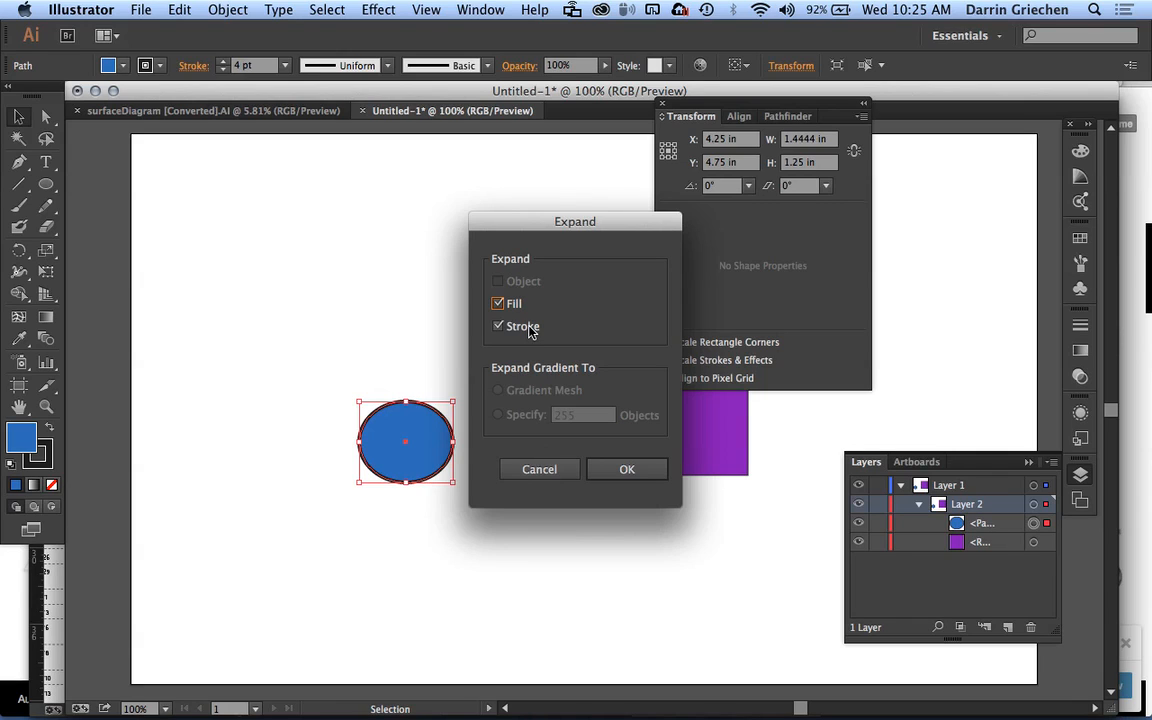
pyautogui.click(629, 475)
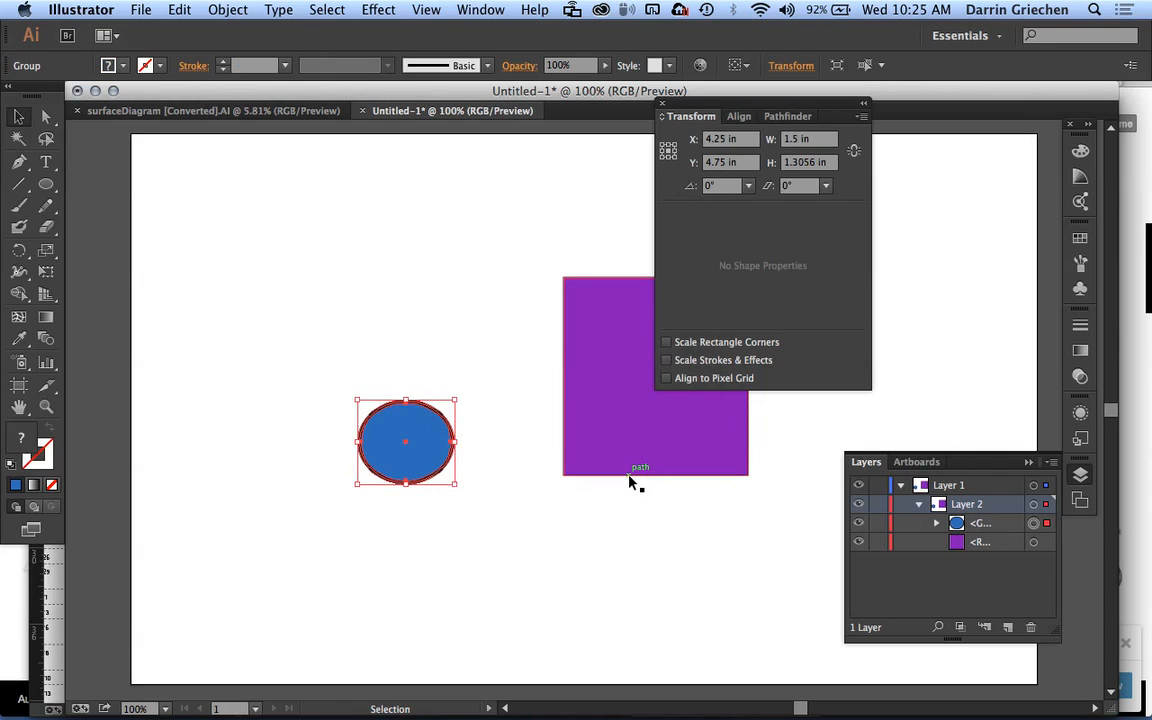
pyautogui.click(936, 522)
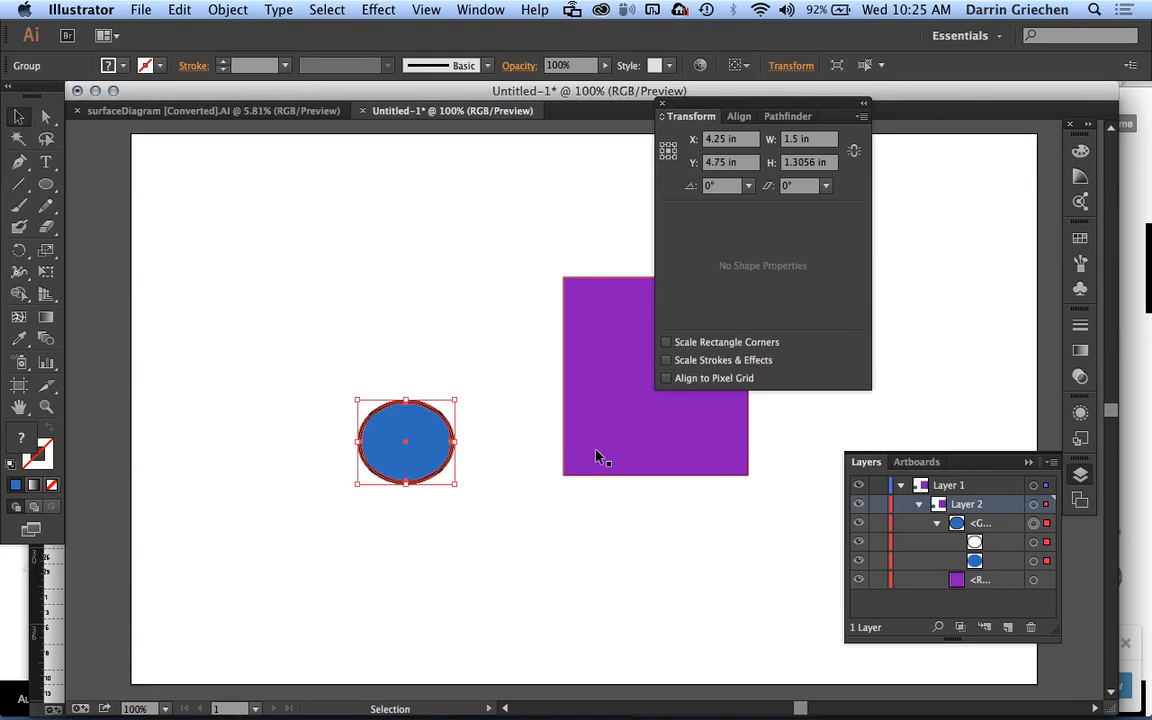
pyautogui.click(449, 352)
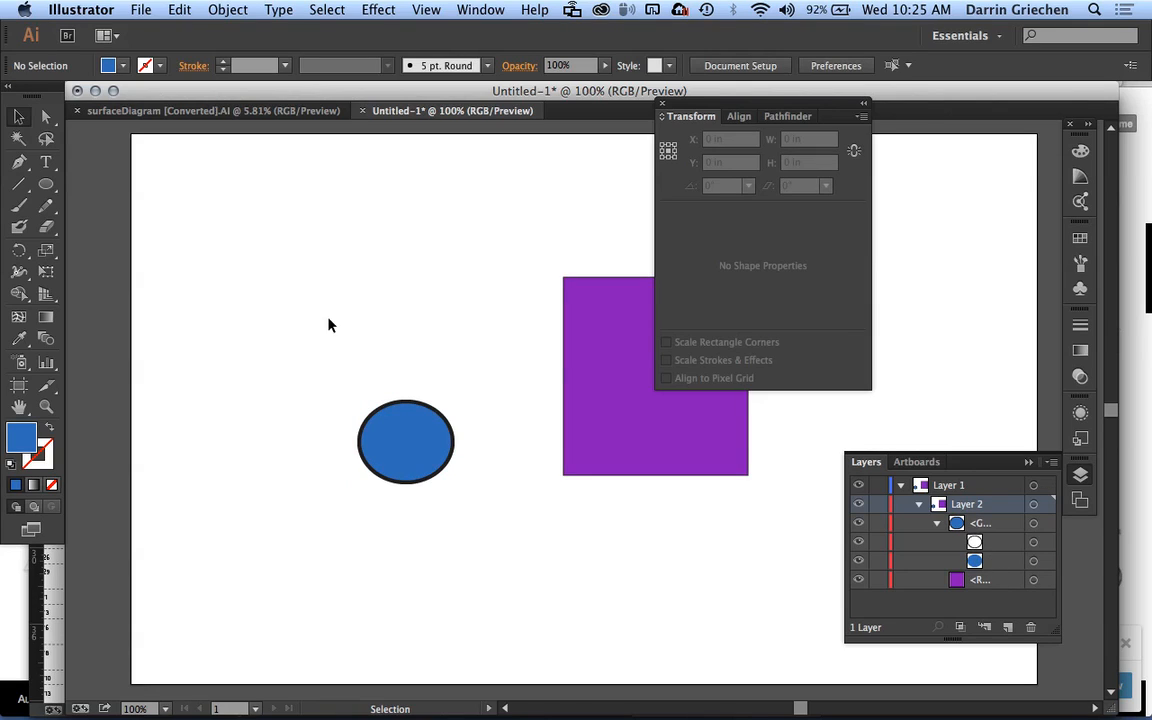
# Draw a diagonal line above the ellipse, about 4 in wide and 2.5 in high, and give it a 20 pt stroke.
pyautogui.click(19, 184)
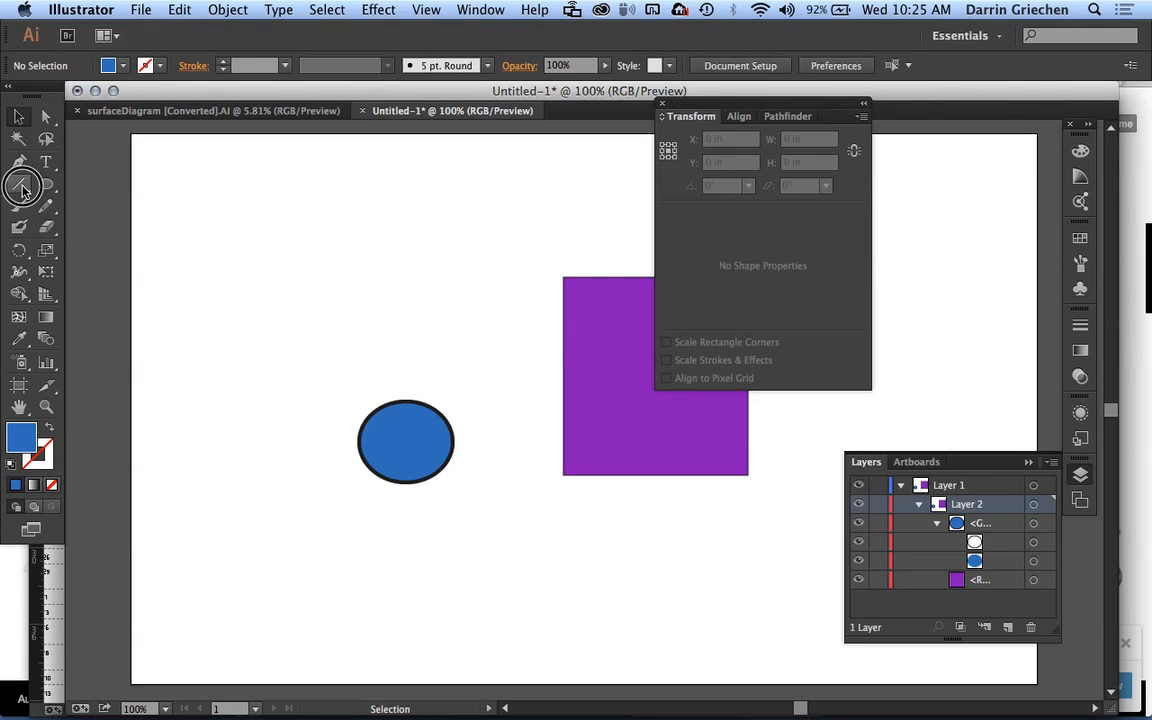
pyautogui.moveTo(264, 365); pyautogui.dragTo(522, 202)
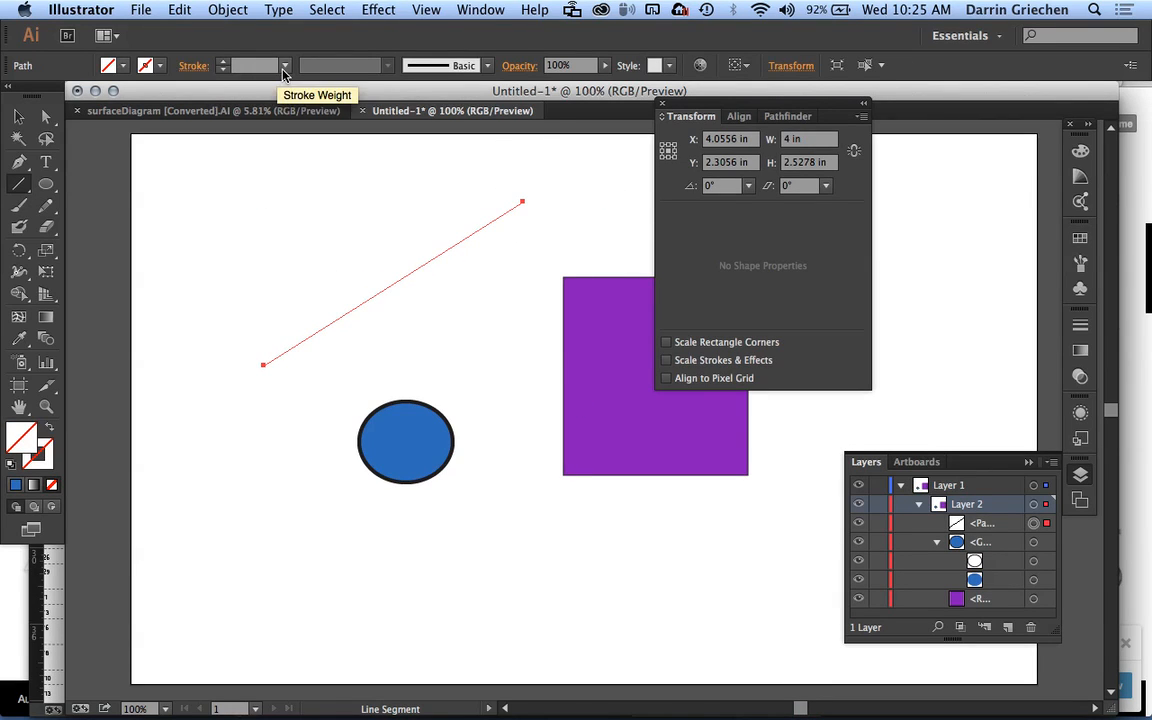
pyautogui.click(285, 65)
pyautogui.click(310, 261)
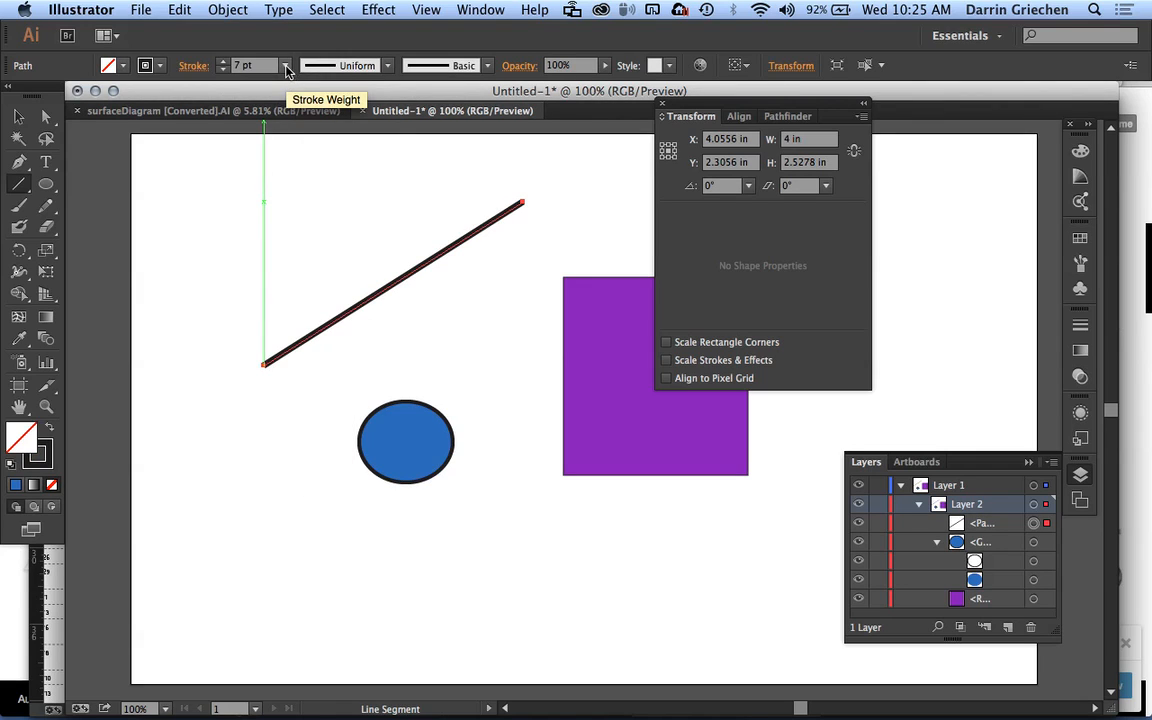
pyautogui.click(285, 65)
pyautogui.click(310, 421)
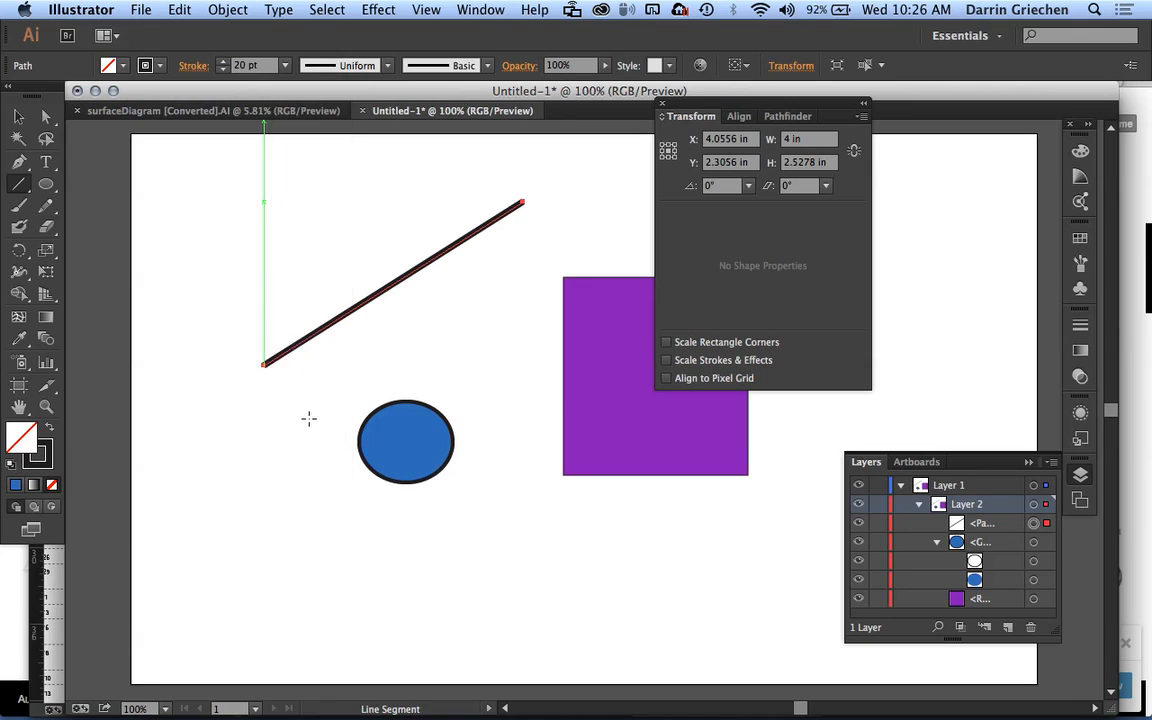
# Turn the diagonal line's stroke into a dashed line with a dash length of 3 pt.
pyautogui.click(193, 66)
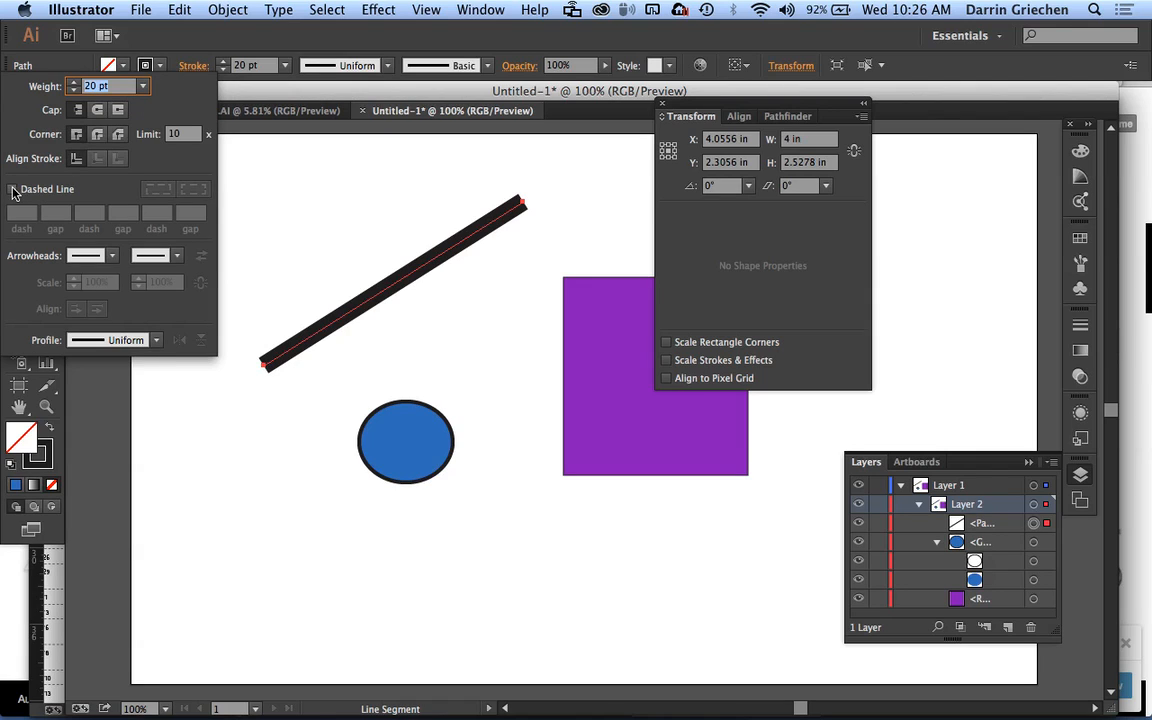
pyautogui.click(12, 189)
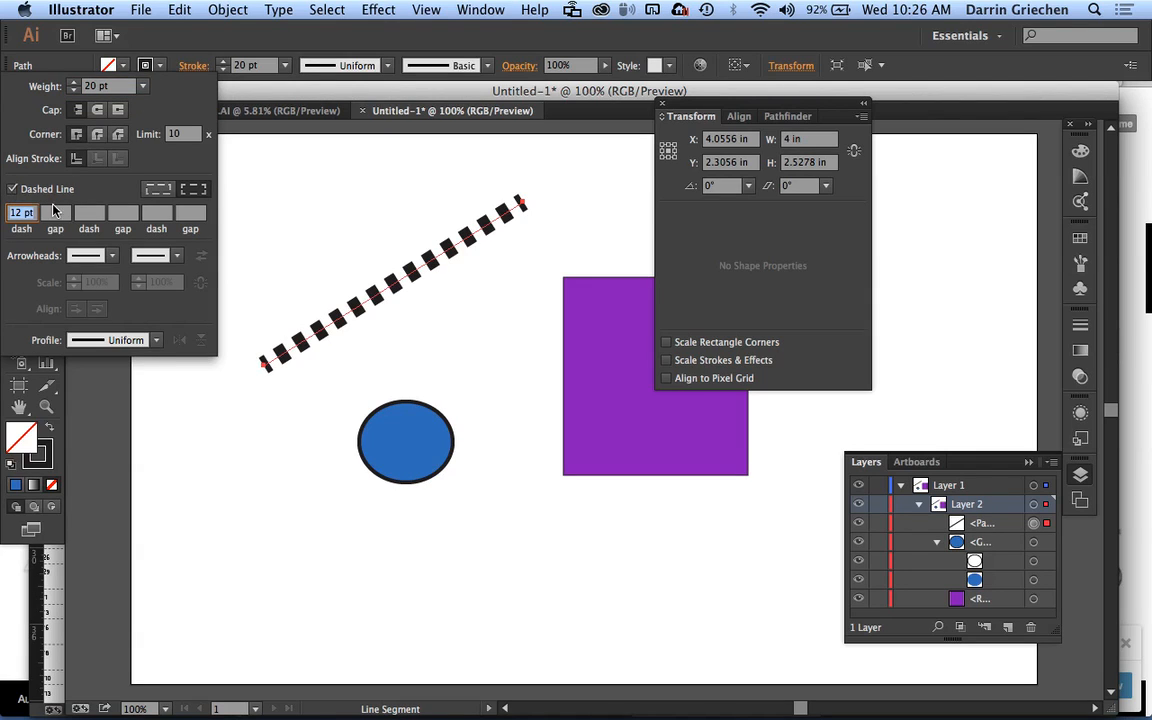
pyautogui.write('3')
pyautogui.press('Tab')
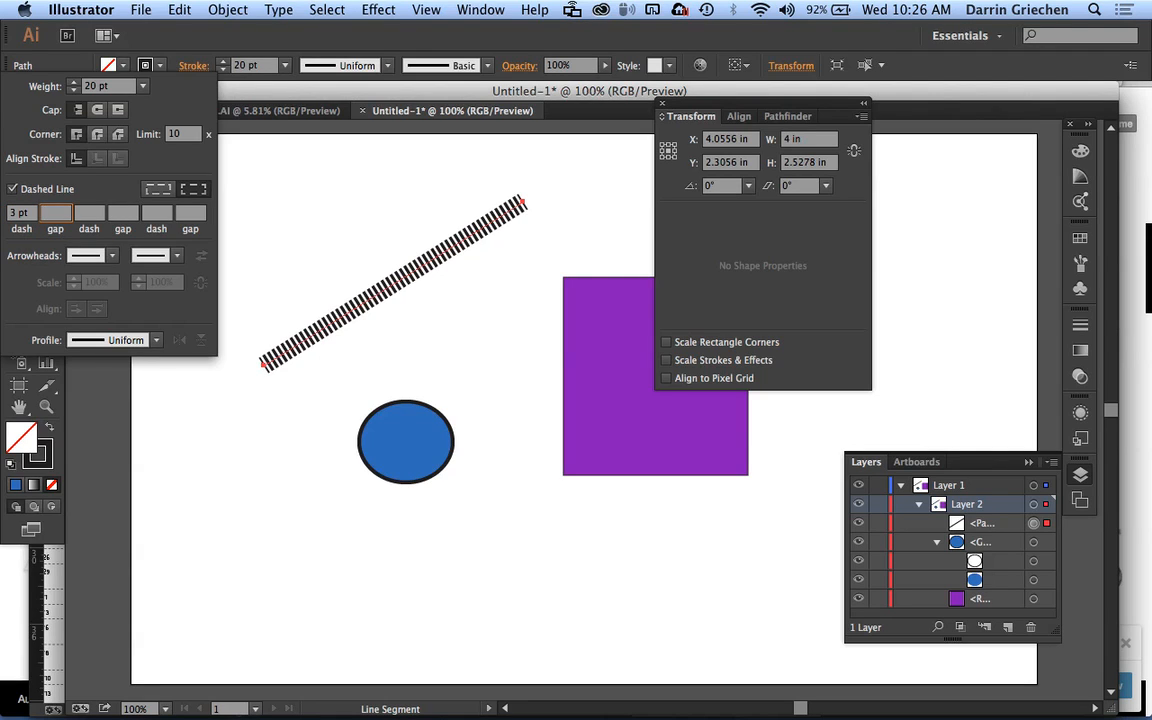
# Set the diagonal line's dash length to 20 pt and its gap to 5 pt.
pyautogui.click(15, 214)
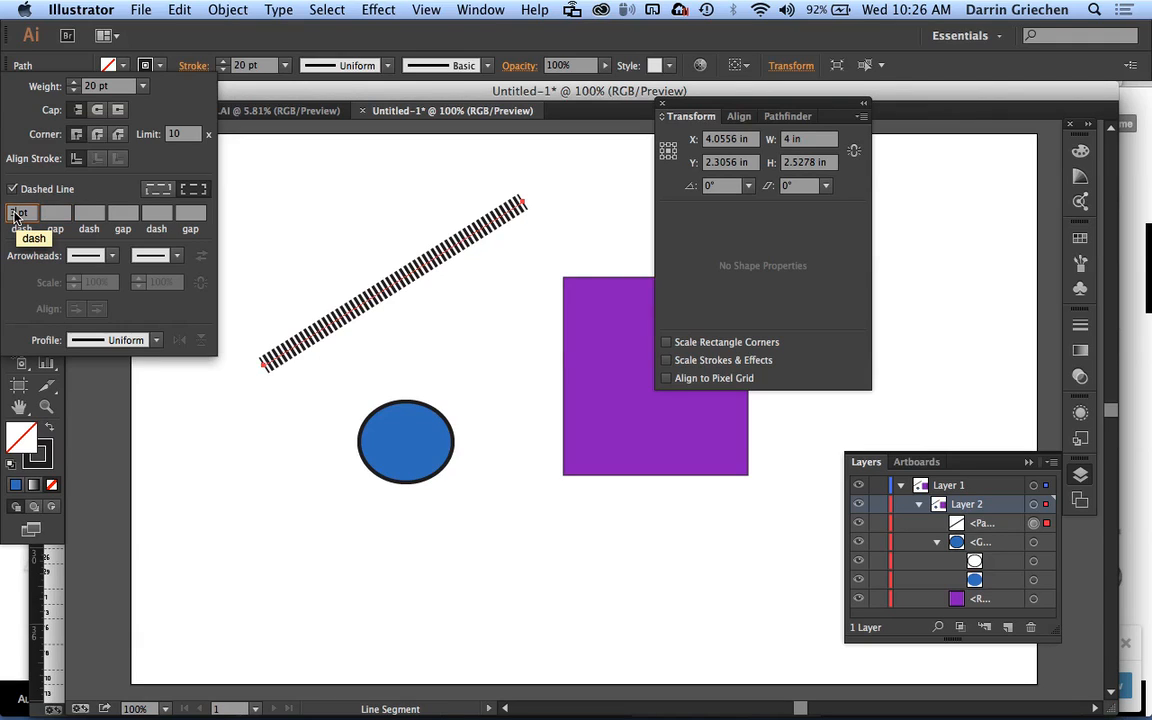
pyautogui.press('BackSpace')
pyautogui.write('20')
pyautogui.click(57, 214)
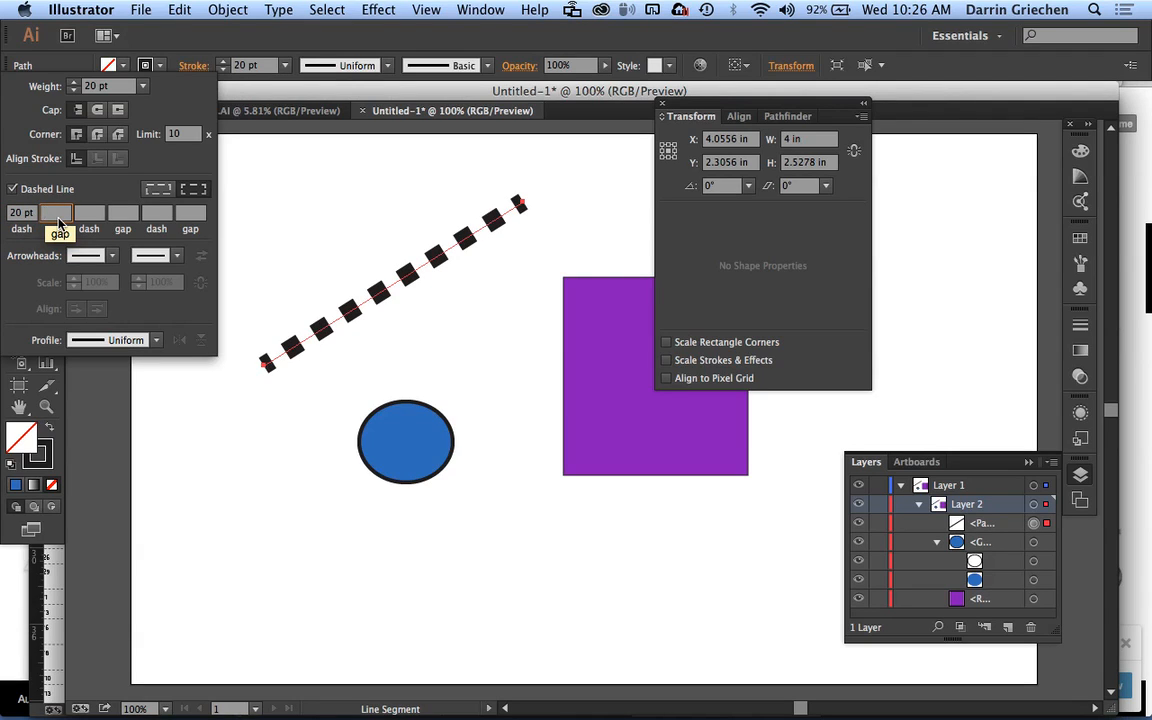
pyautogui.write('5')
pyautogui.press('Tab')
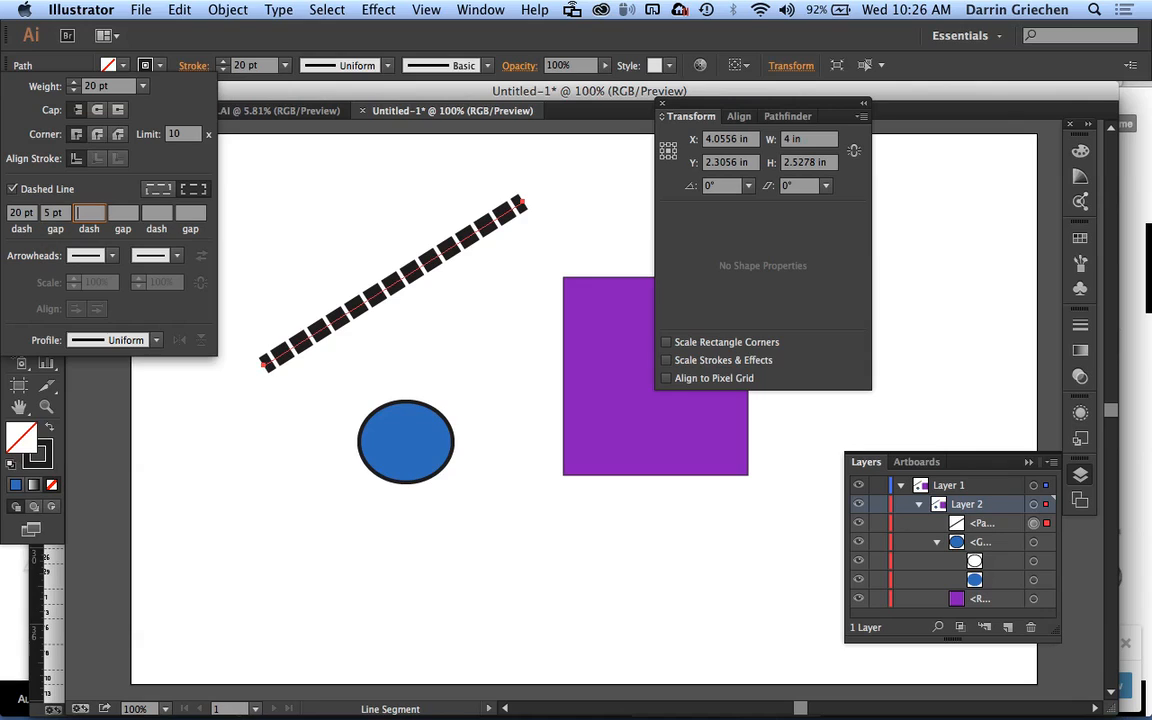
pyautogui.click(315, 228)
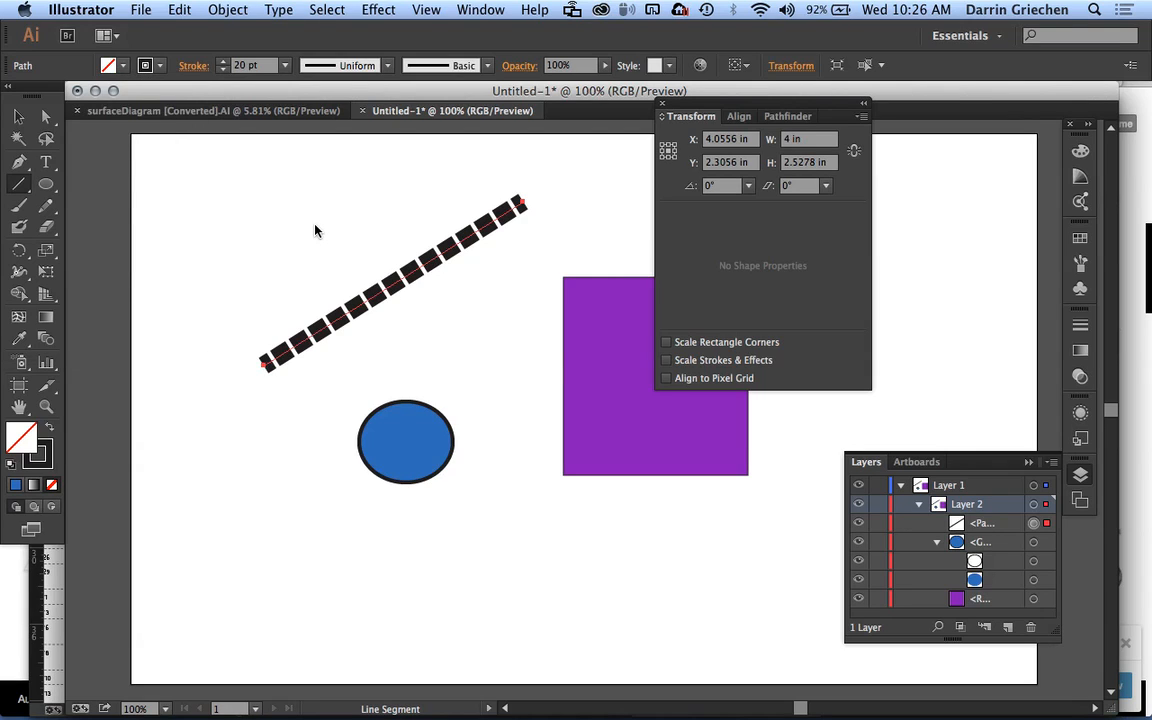
pyautogui.click(194, 66)
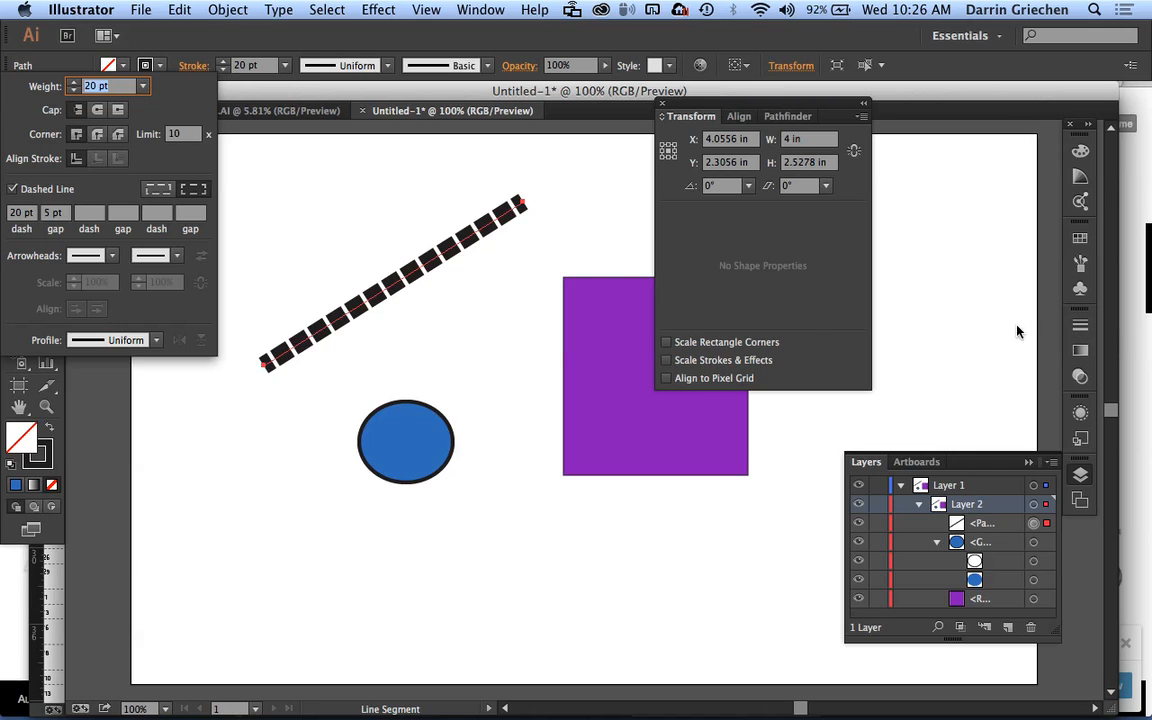
pyautogui.click(419, 185)
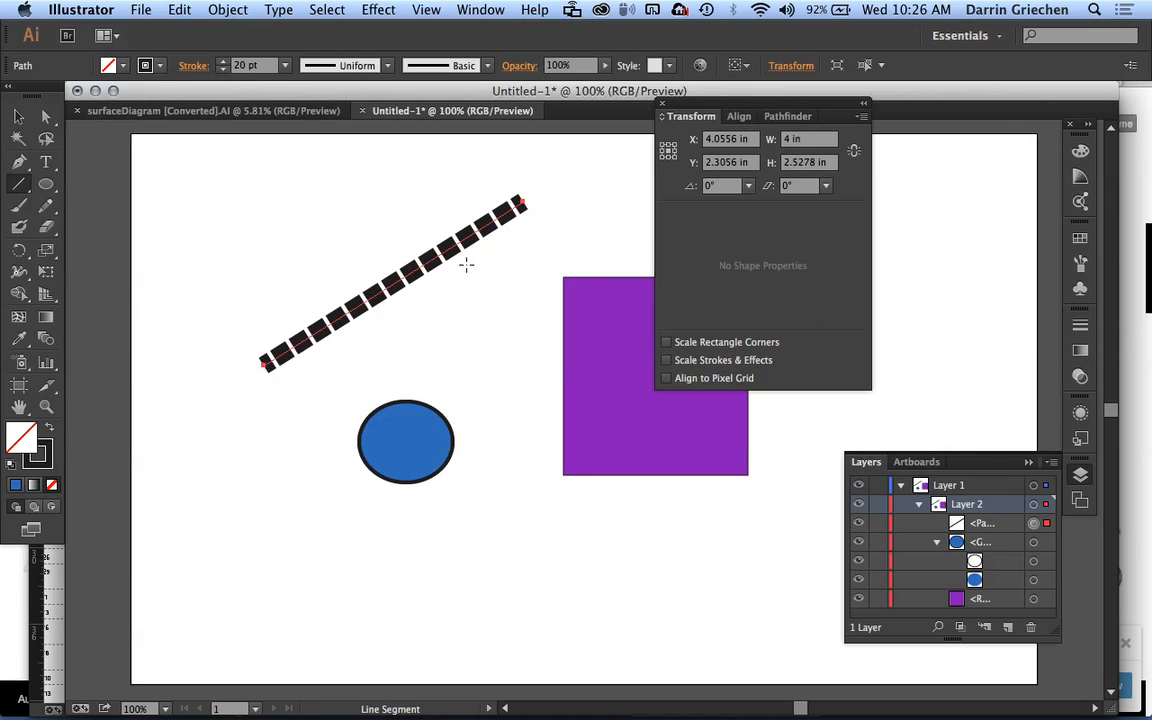
# Expand the appearance of the dashed diagonal line and deselect it.
pyautogui.click(17, 120)
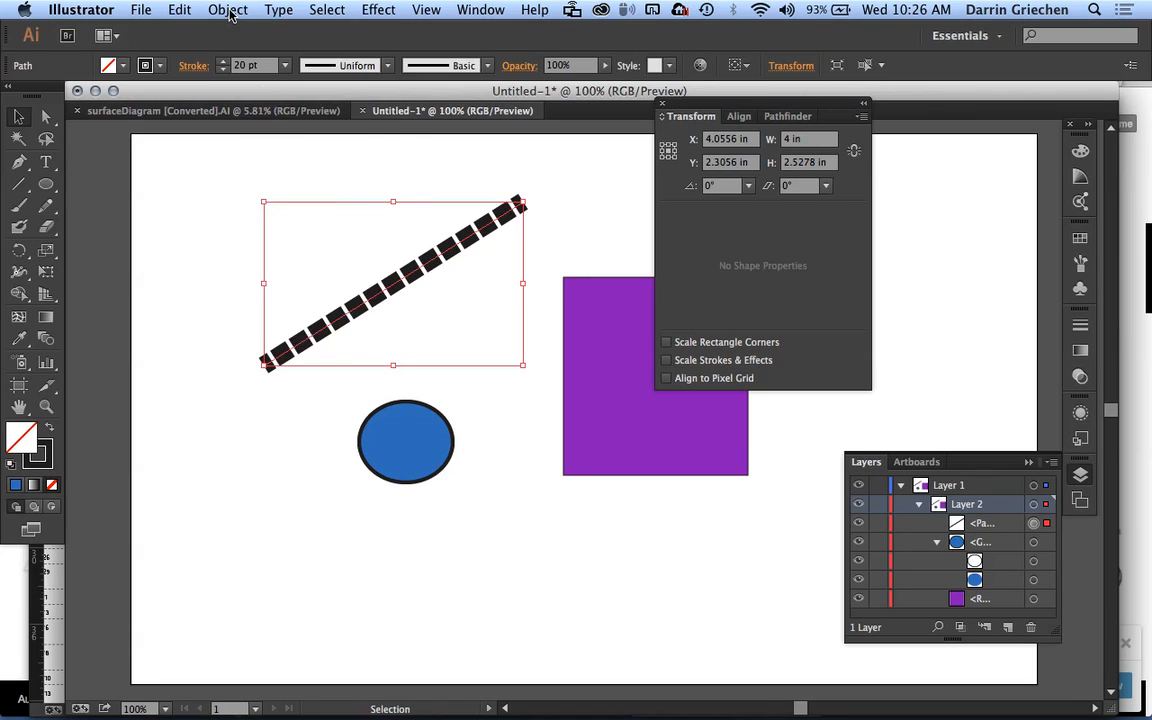
pyautogui.click(229, 11)
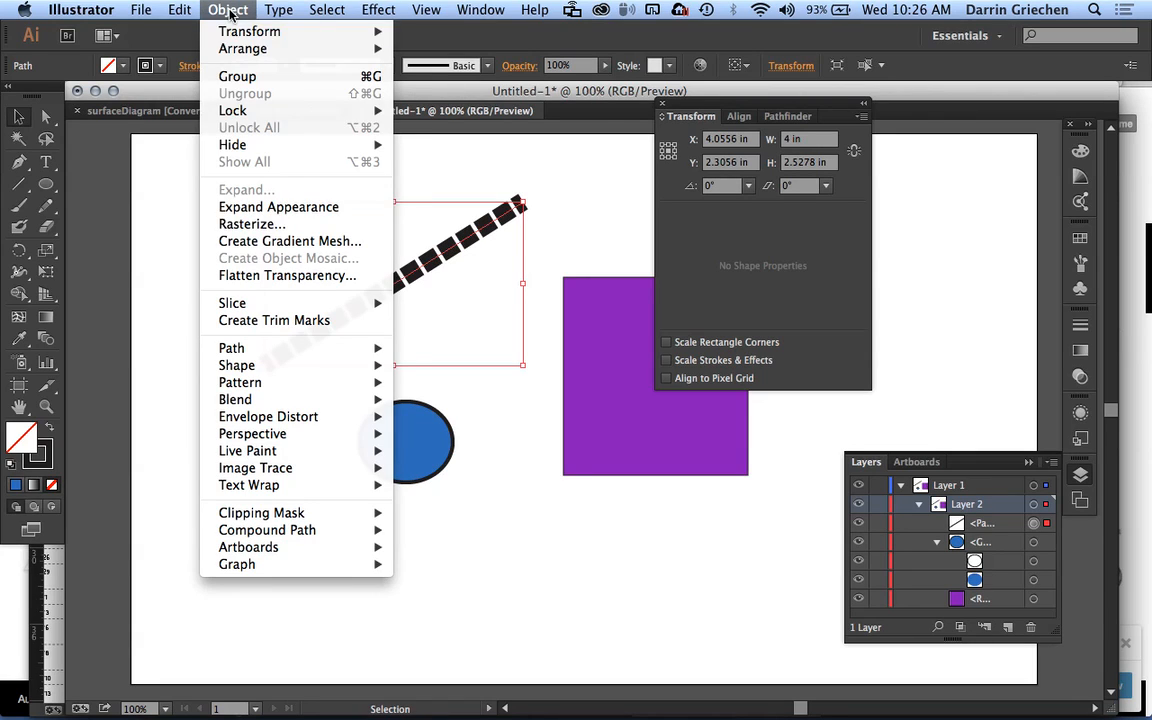
pyautogui.click(281, 208)
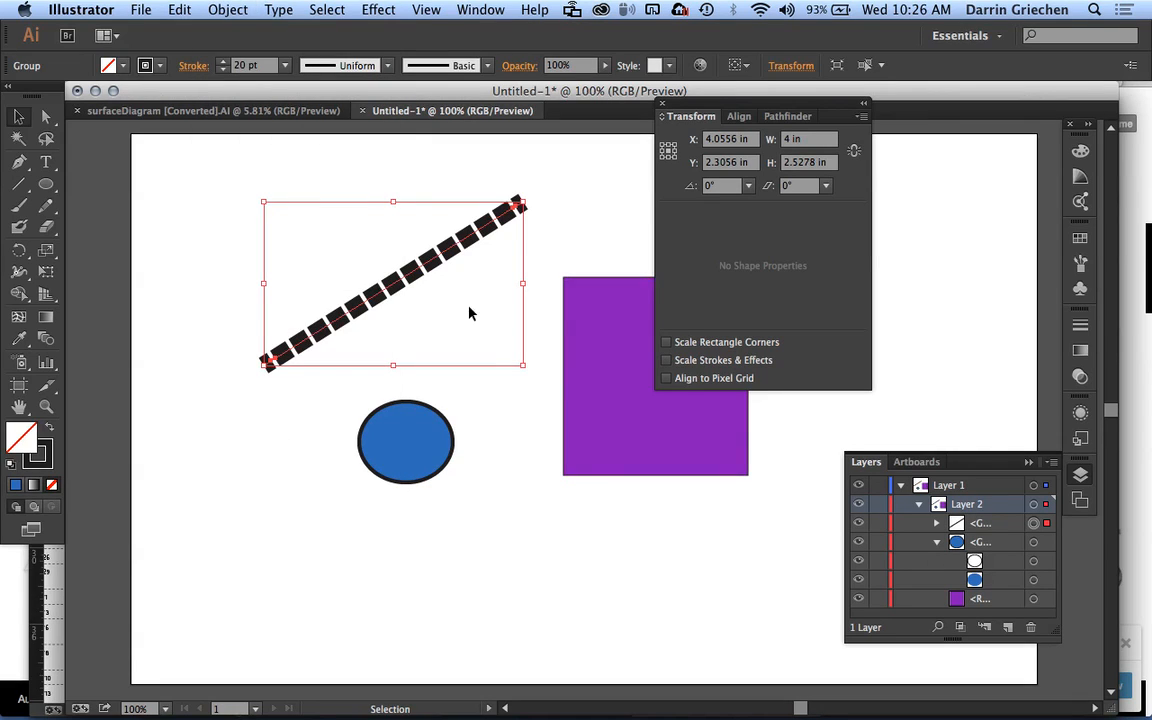
pyautogui.click(227, 220)
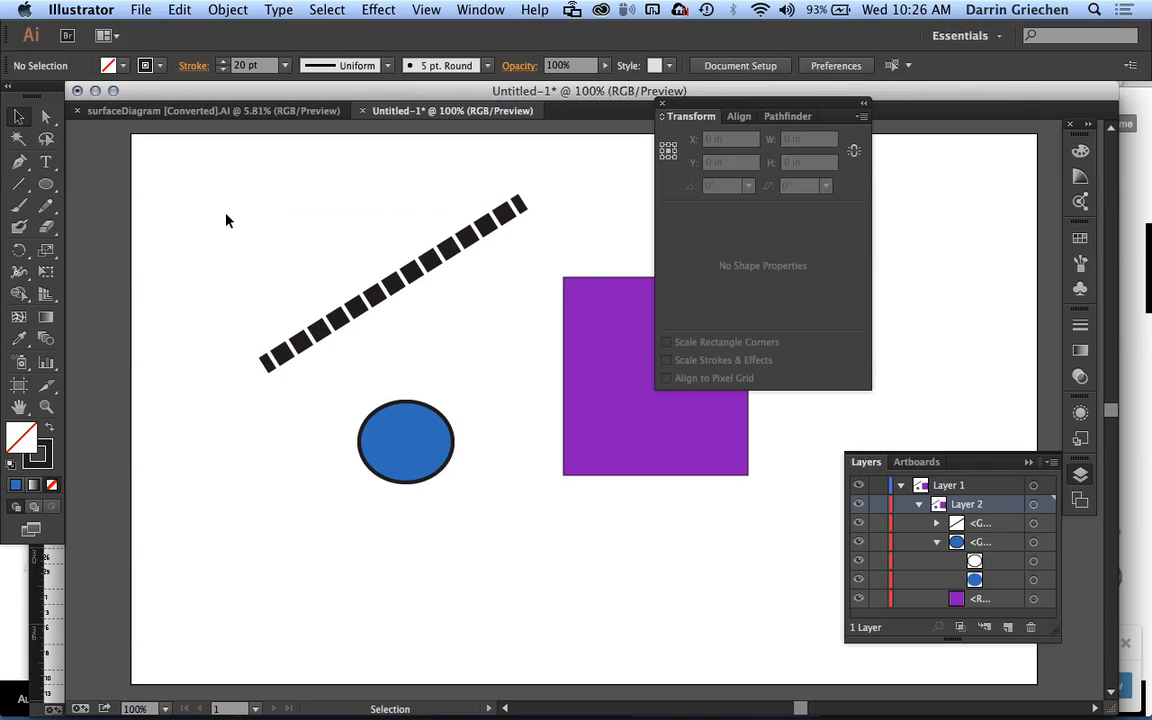
# Reveal the expanded line's group in the layers list and select each of its three paths in turn to examine them.
pyautogui.click(389, 288)
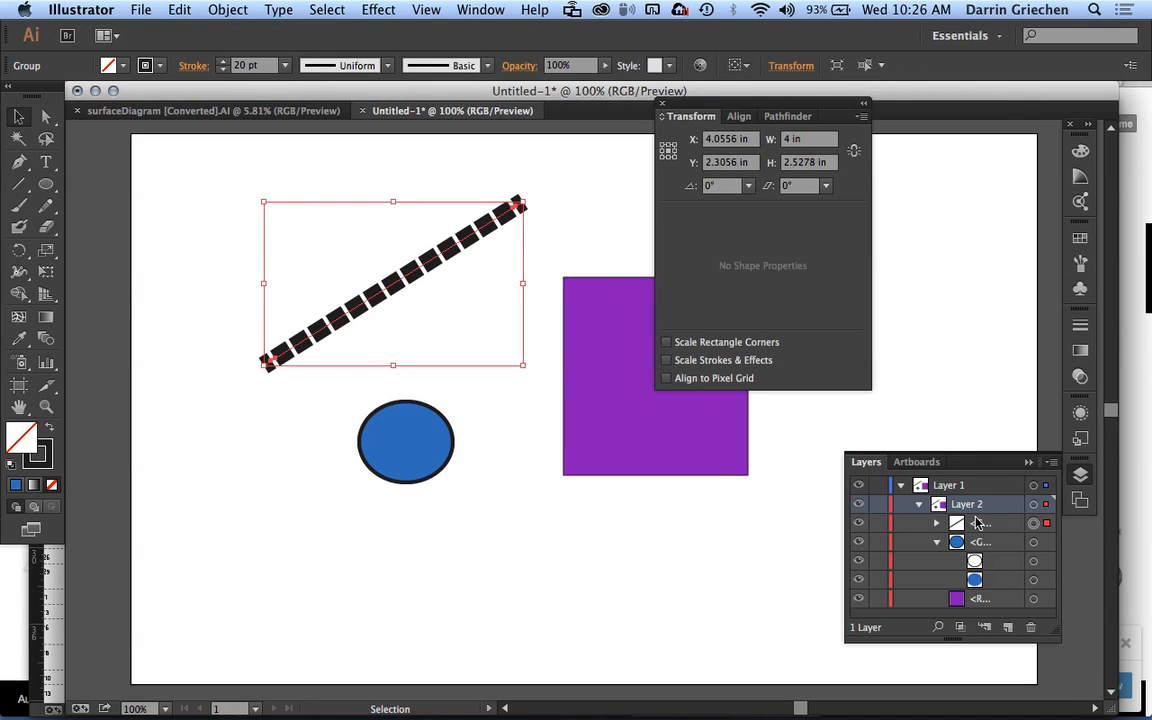
pyautogui.click(934, 524)
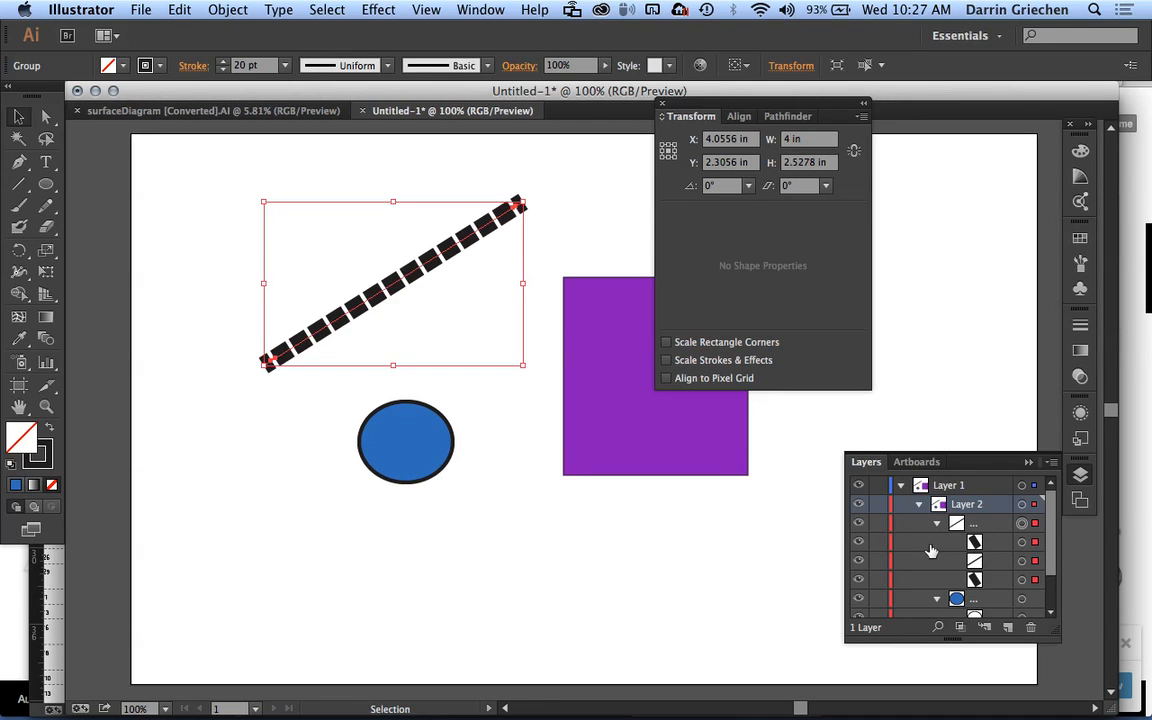
pyautogui.click(787, 535)
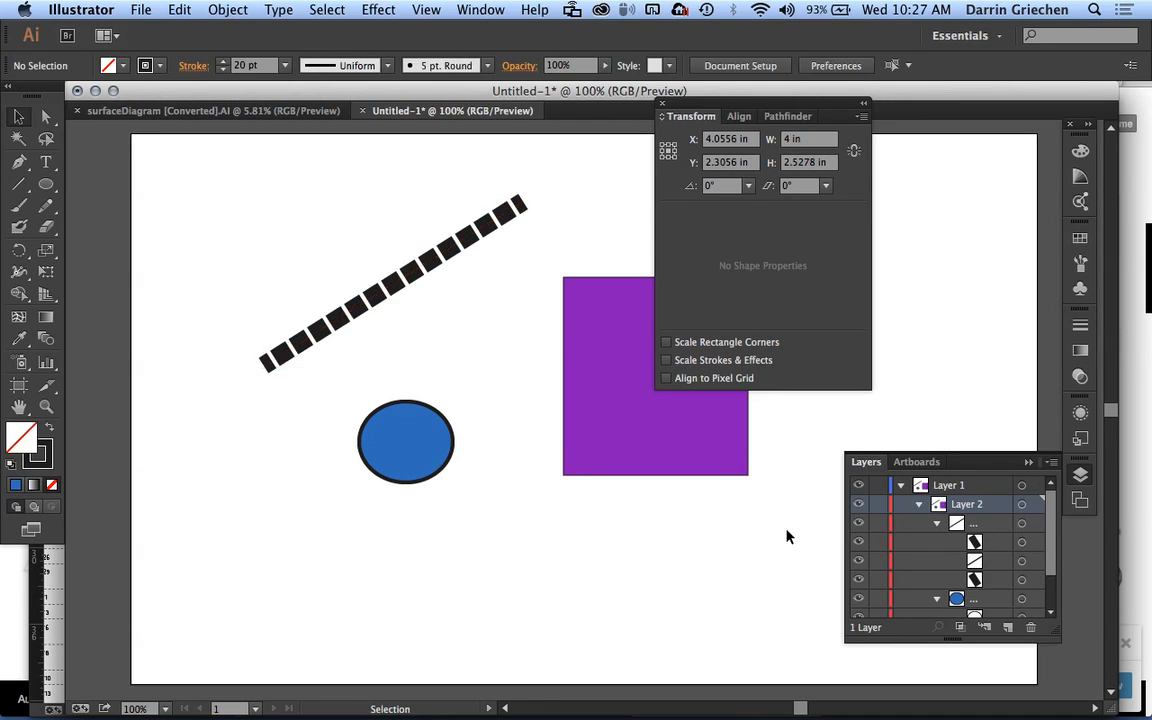
pyautogui.click(1022, 542)
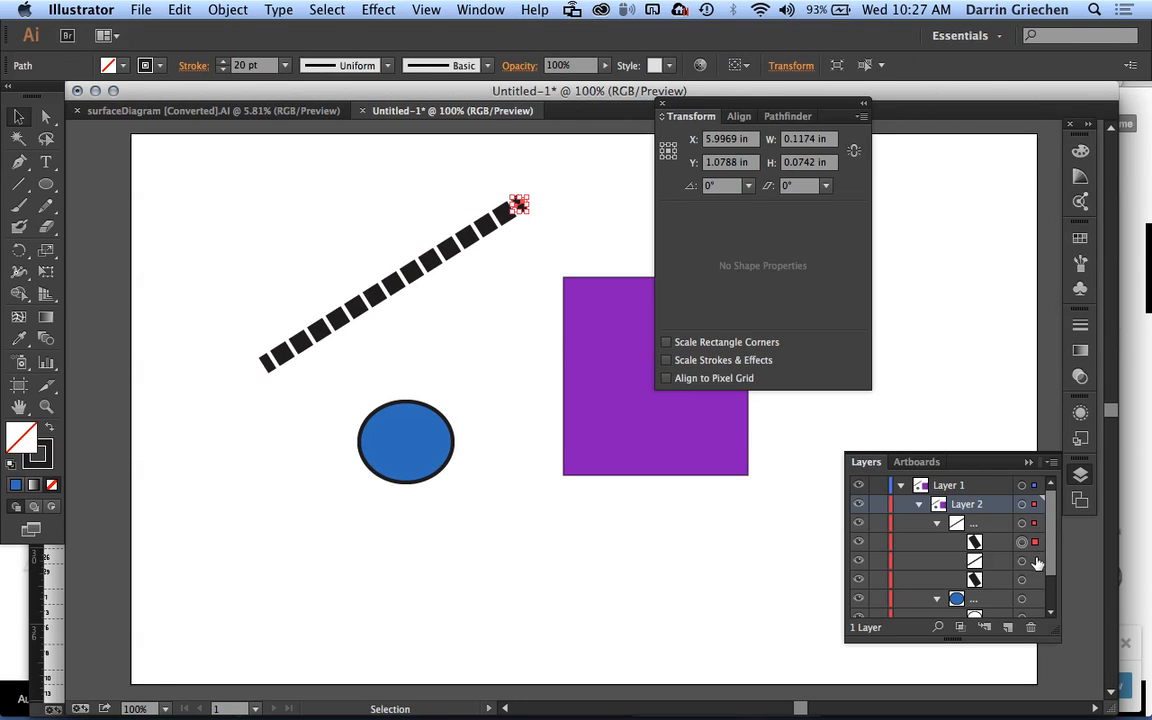
pyautogui.click(1031, 562)
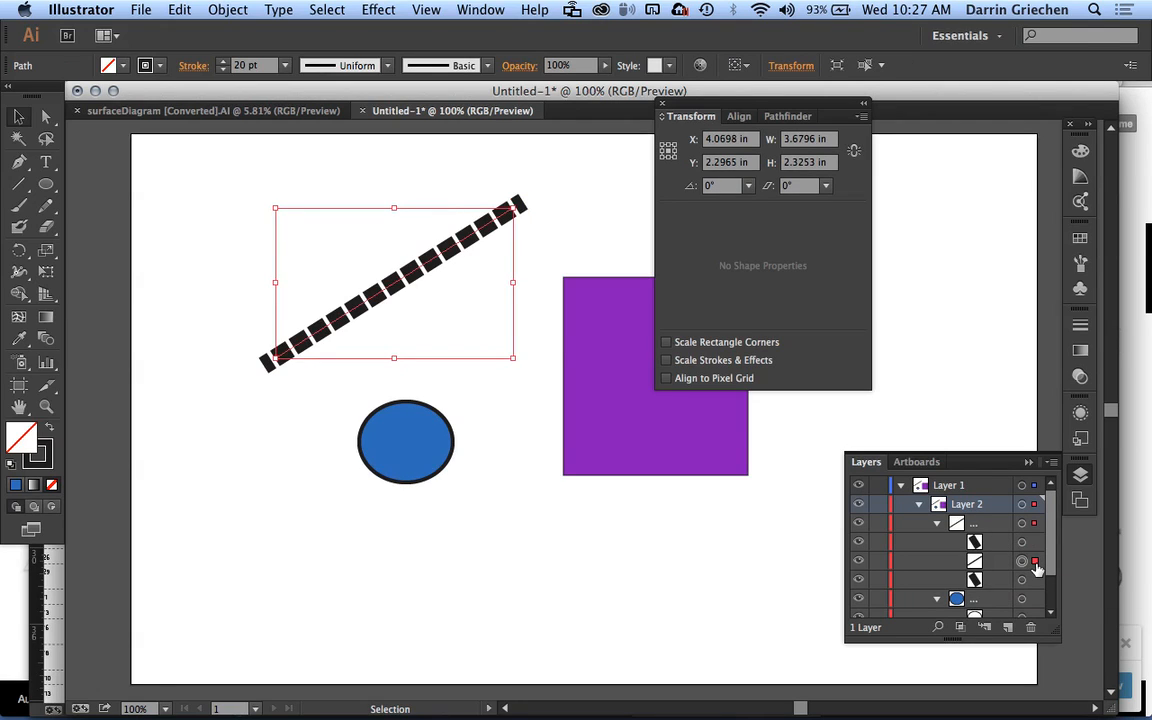
pyautogui.click(1022, 580)
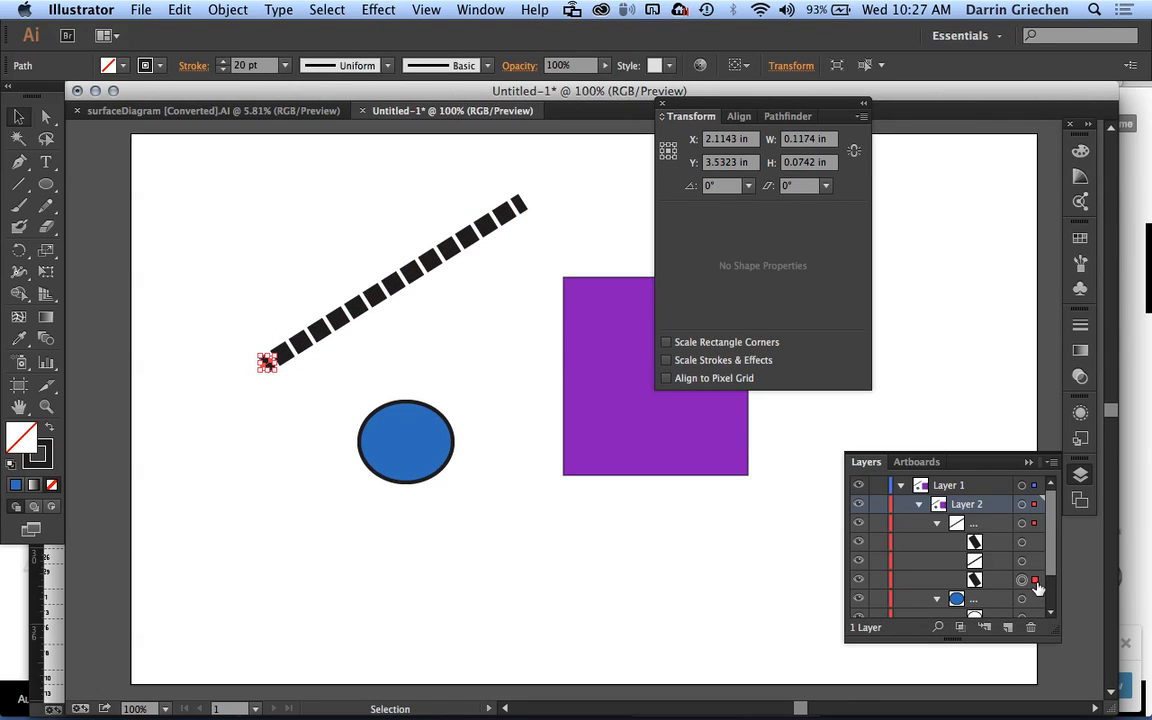
# Directly select an anchor point on the lower end dash of the expanded line, and deselect it.
pyautogui.click(45, 117)
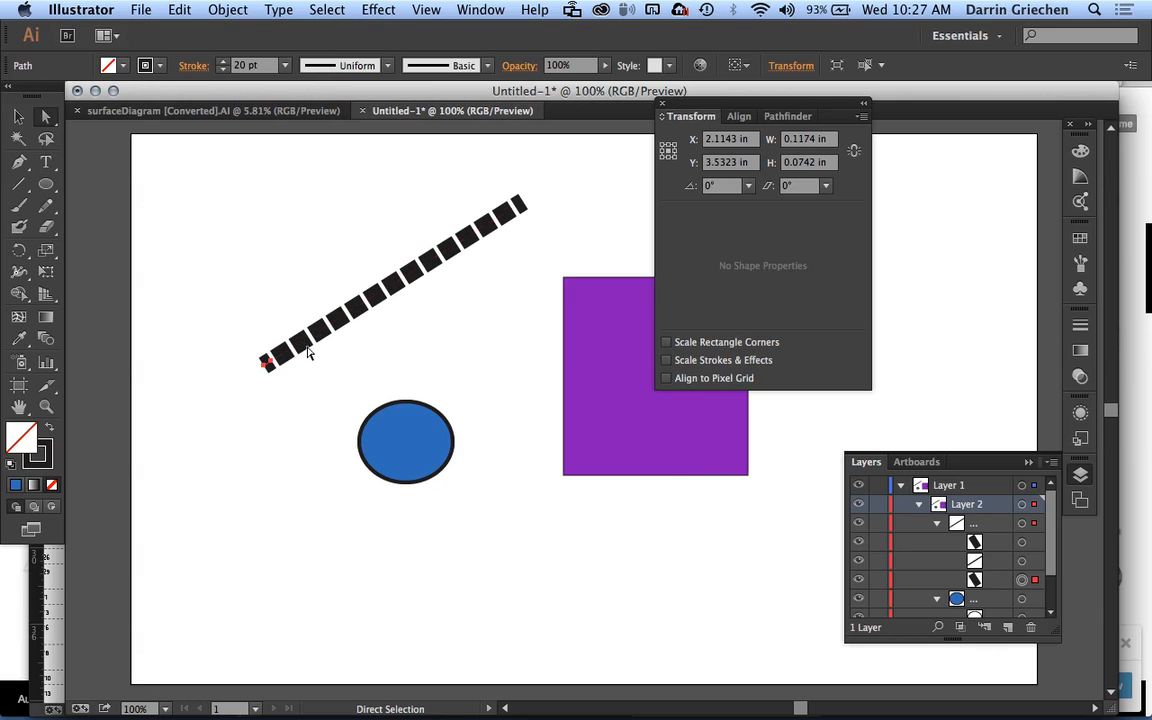
pyautogui.click(268, 366)
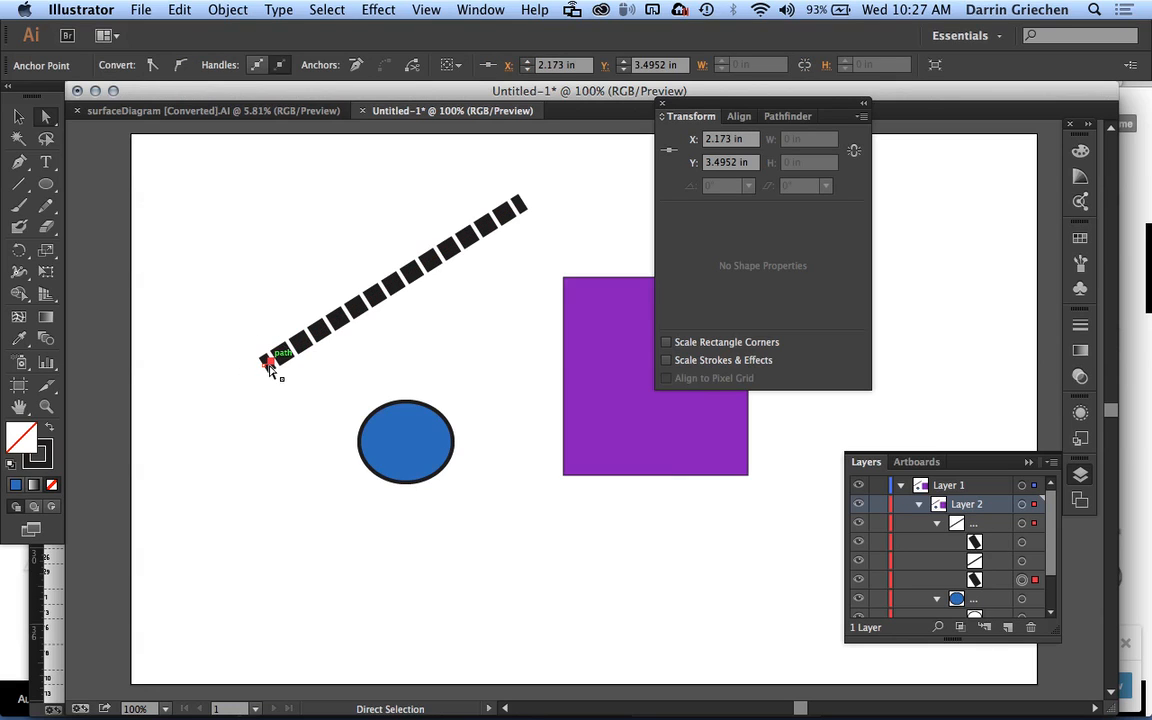
pyautogui.click(305, 371)
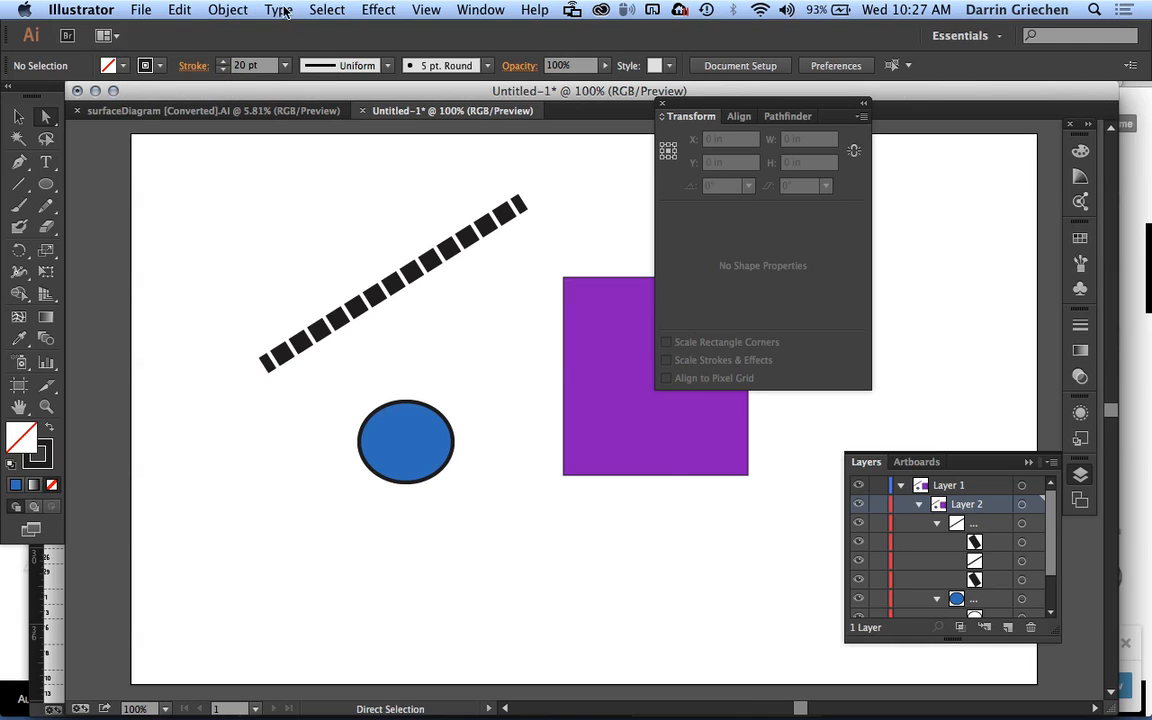
# Try to apply Outline Stroke to the purple rectangle.
pyautogui.click(224, 10)
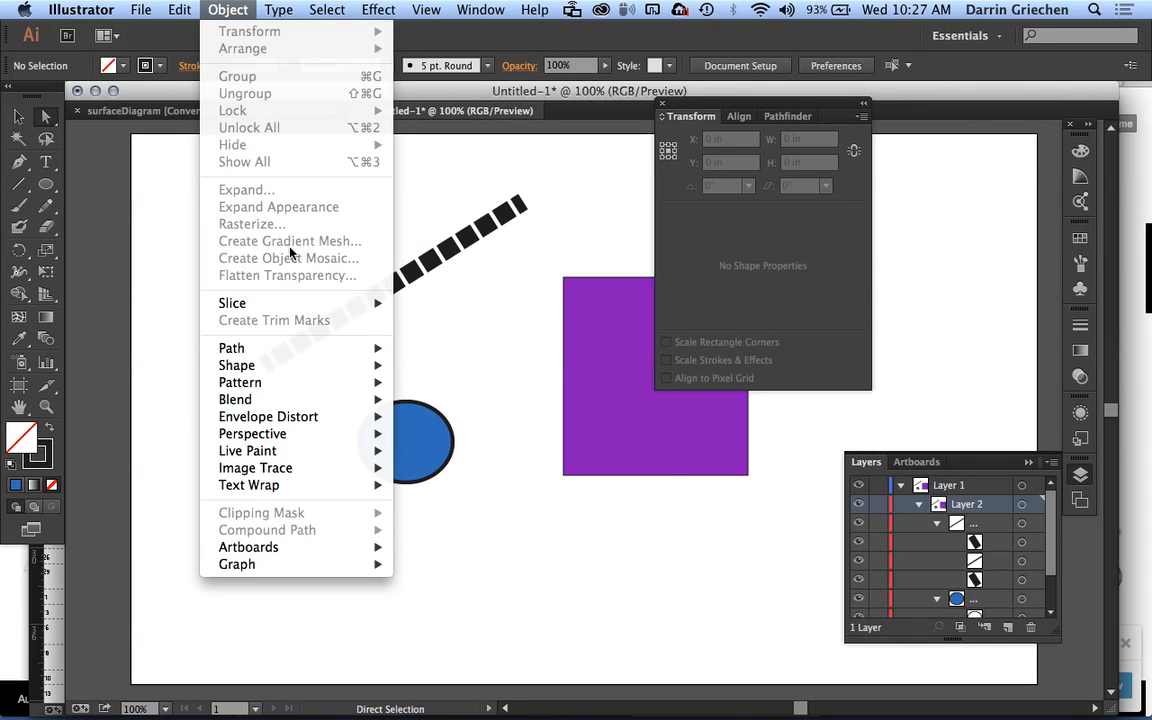
pyautogui.click(445, 337)
pyautogui.click(18, 116)
pyautogui.click(599, 357)
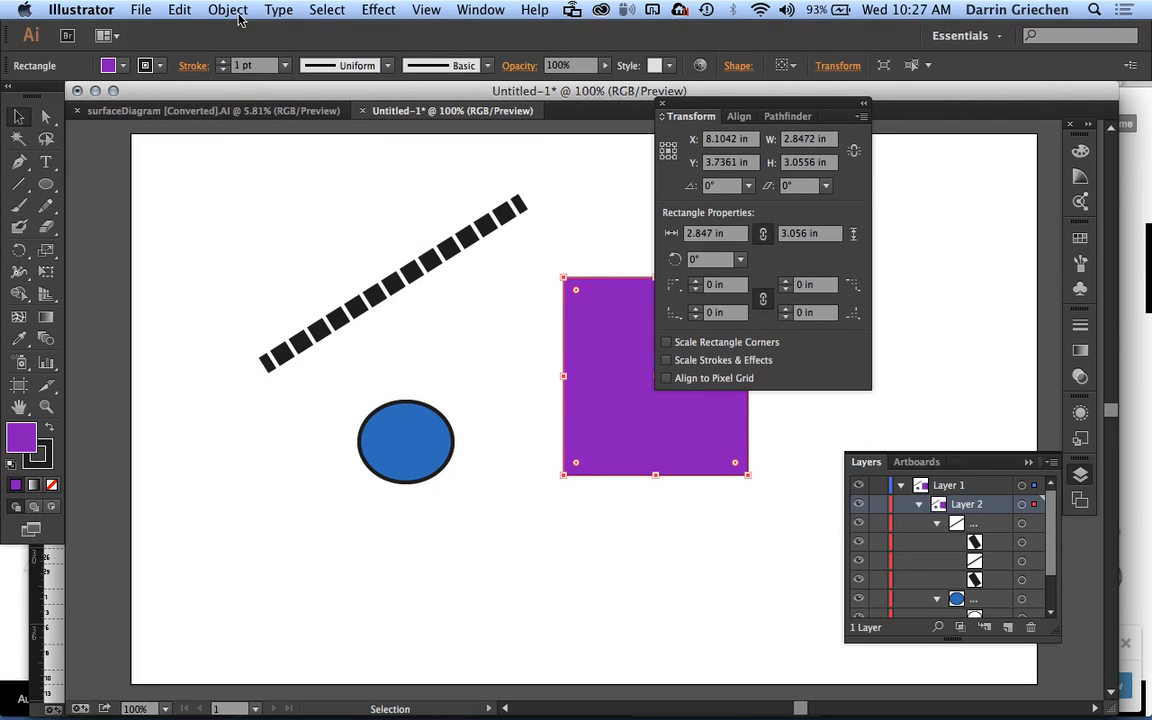
pyautogui.click(228, 10)
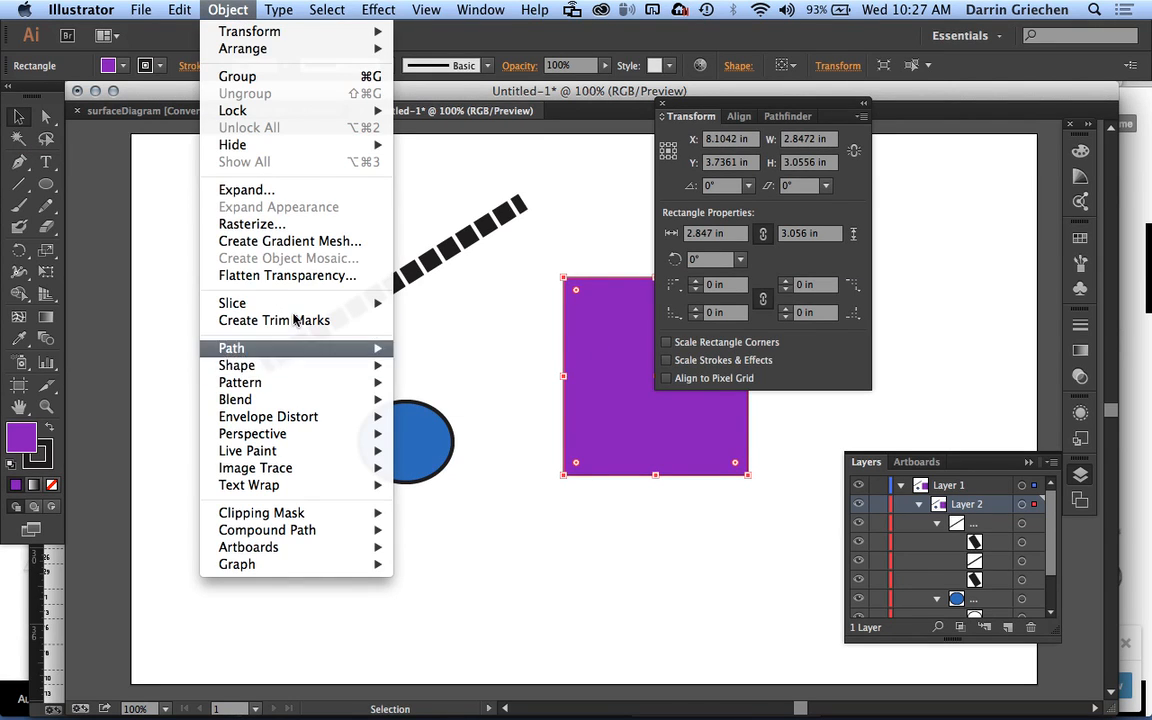
pyautogui.moveTo(316, 354)
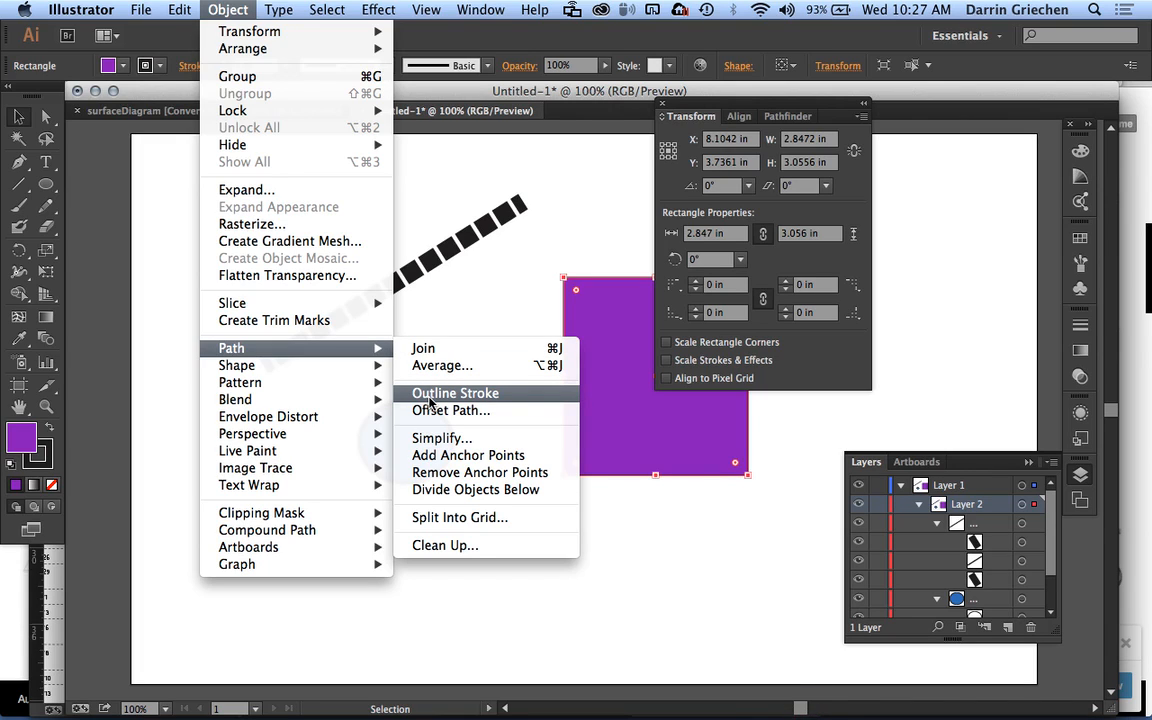
pyautogui.click(430, 396)
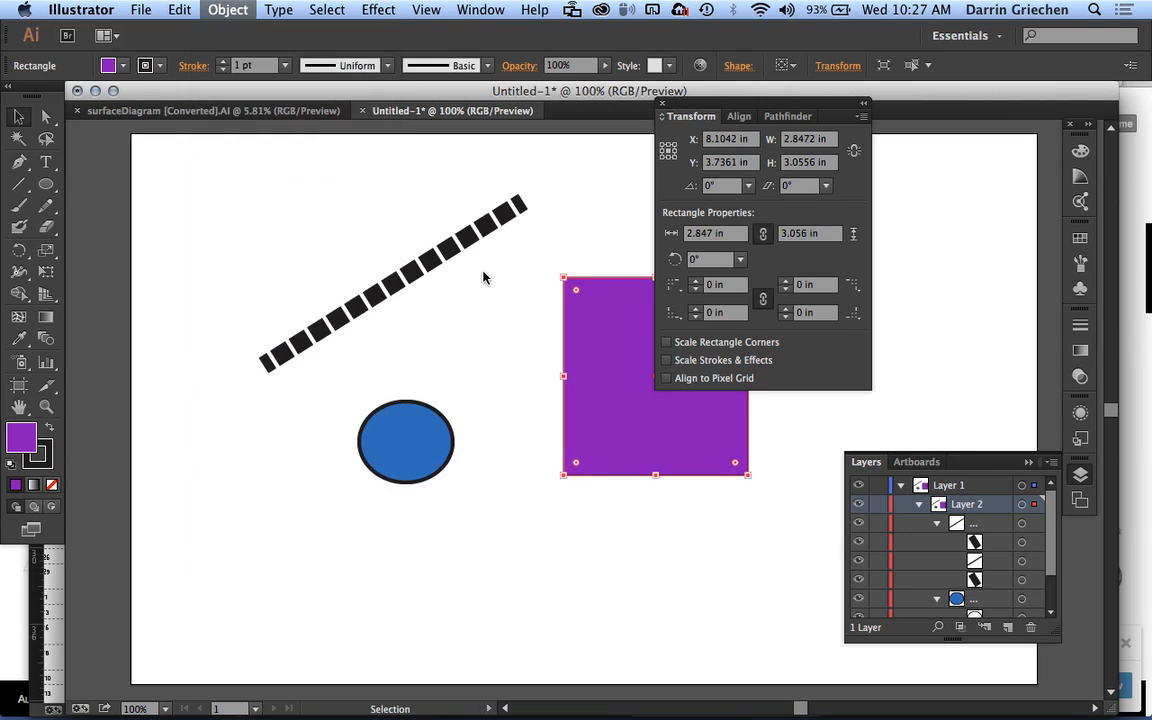
# Move the dashed line group to about X 3.3 in, Y 1.47 in, and outline its strokes.
pyautogui.moveTo(395, 286); pyautogui.dragTo(345, 229)
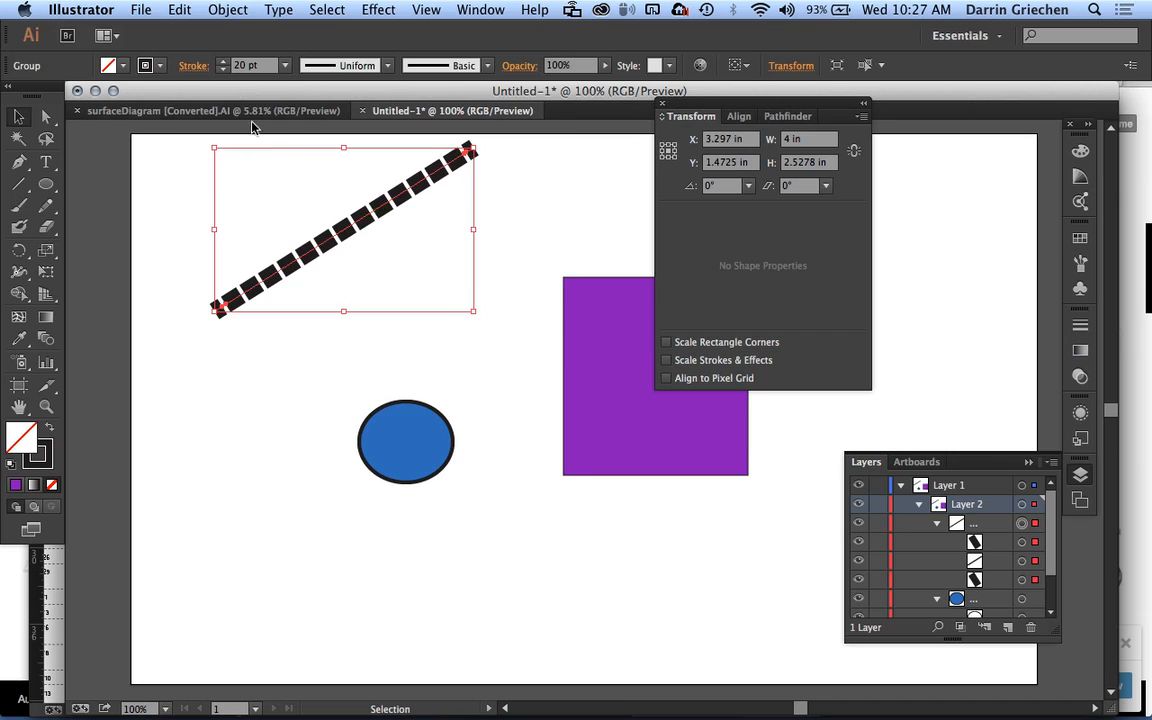
pyautogui.click(228, 10)
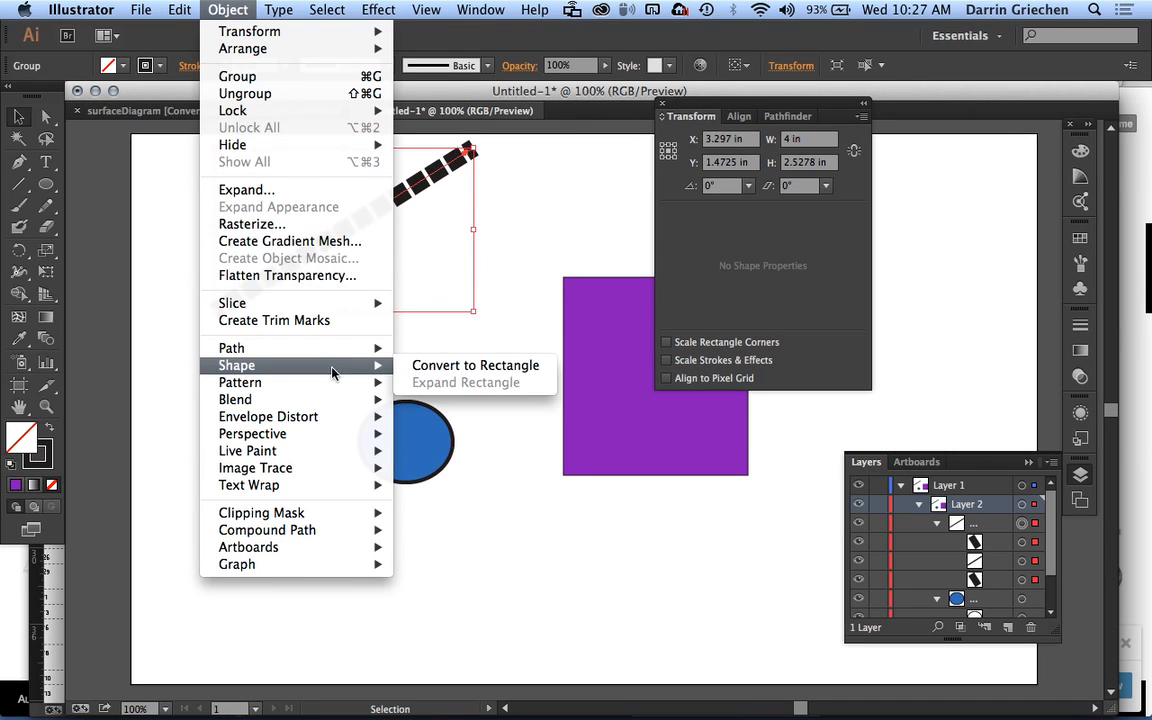
pyautogui.moveTo(382, 357)
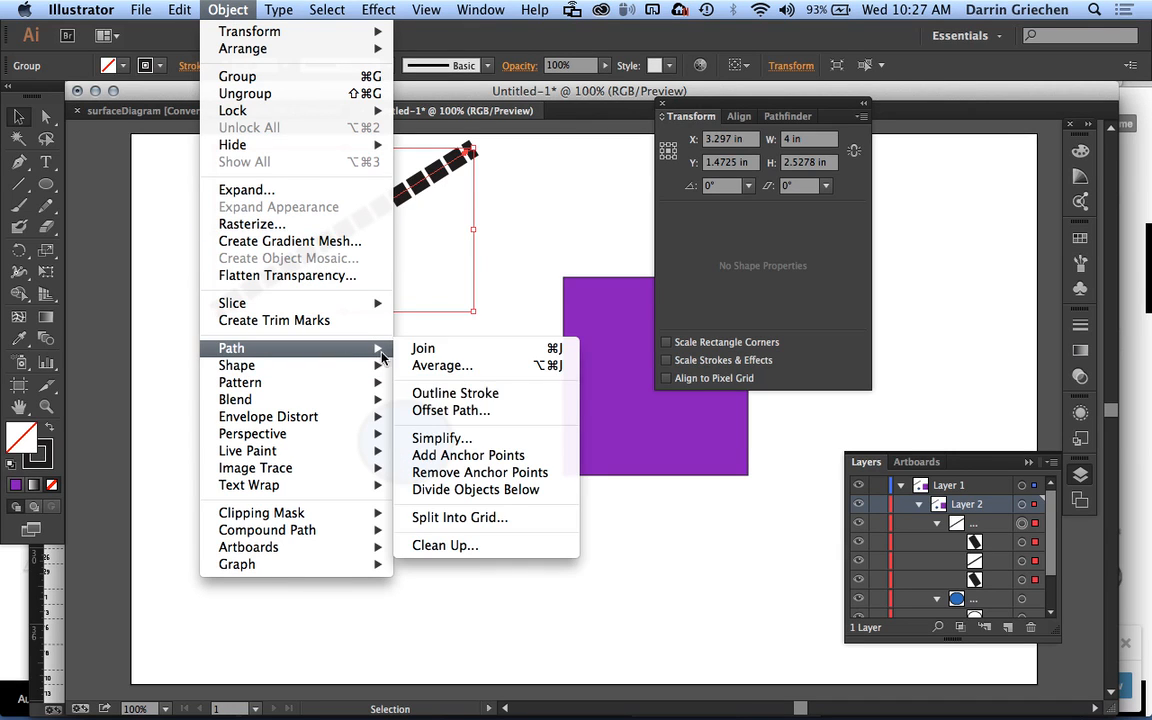
pyautogui.click(465, 399)
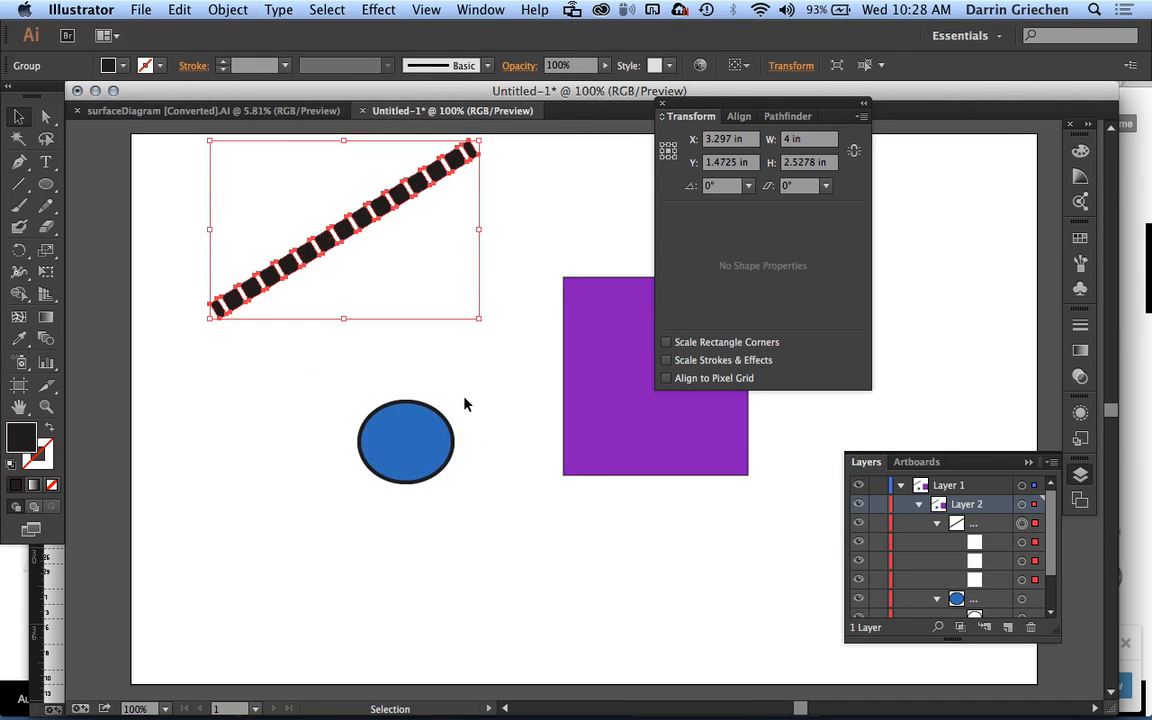
pyautogui.click(517, 240)
pyautogui.click(425, 185)
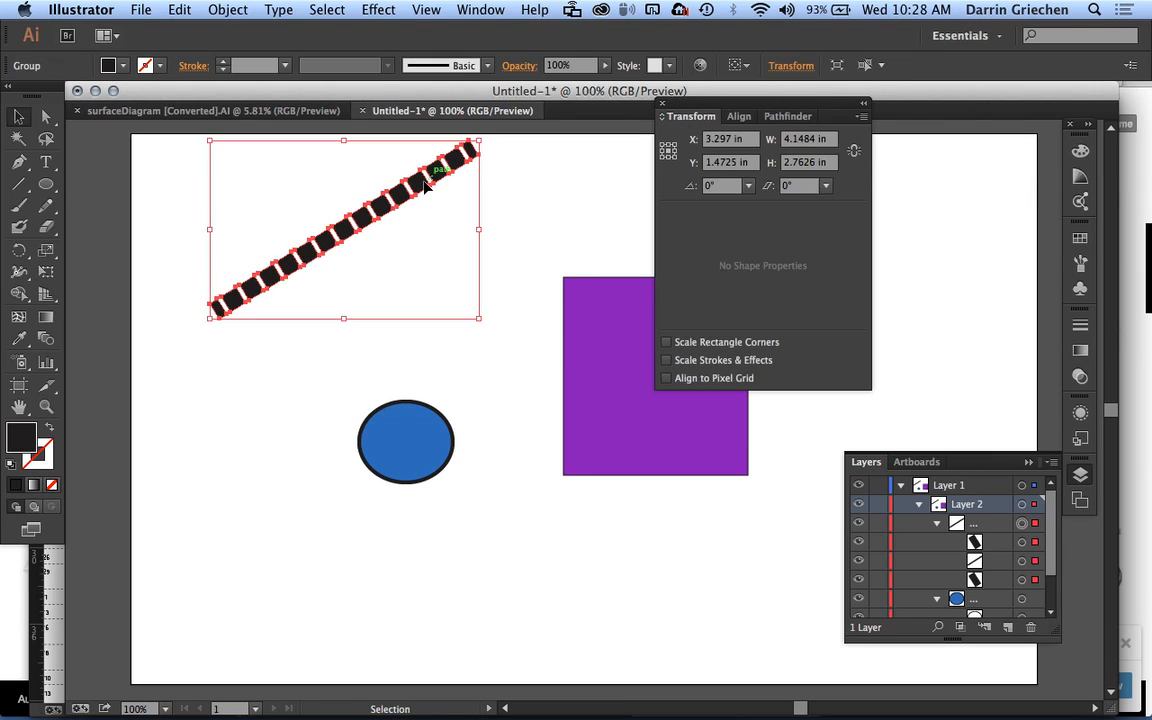
pyautogui.click(541, 216)
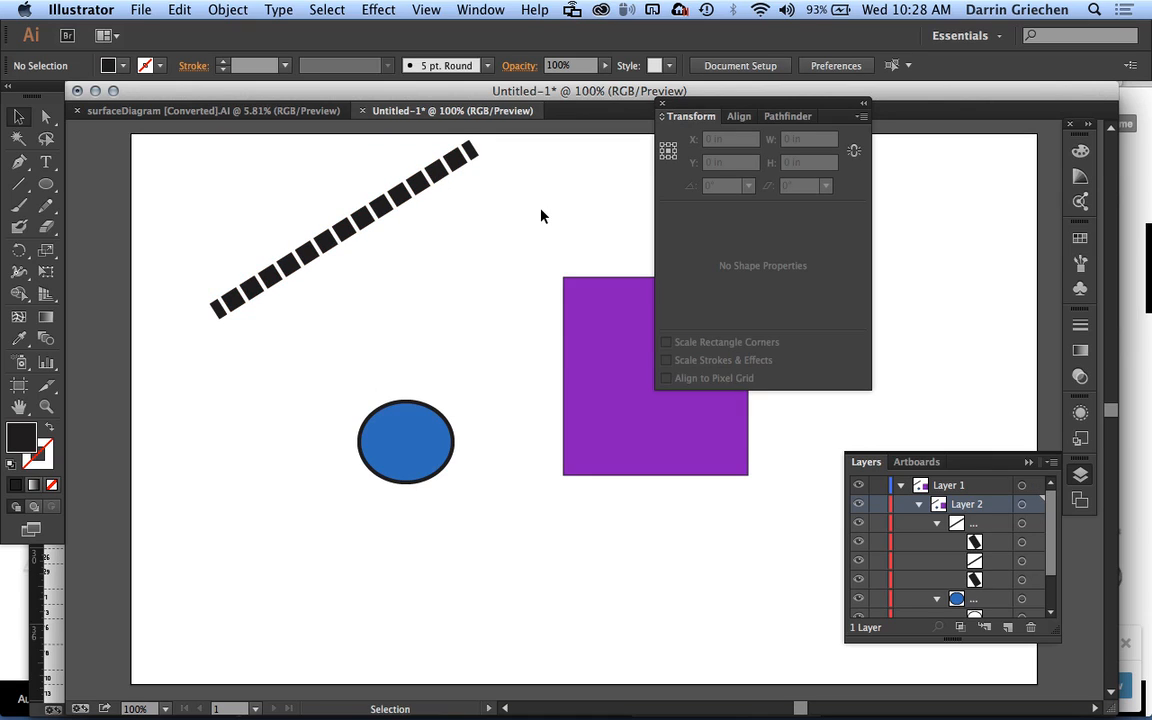
# Reshape a single dash near the middle of the outlined line by moving its lower anchor point to about X 3.6 in, Y 1.3 in.
pyautogui.click(45, 117)
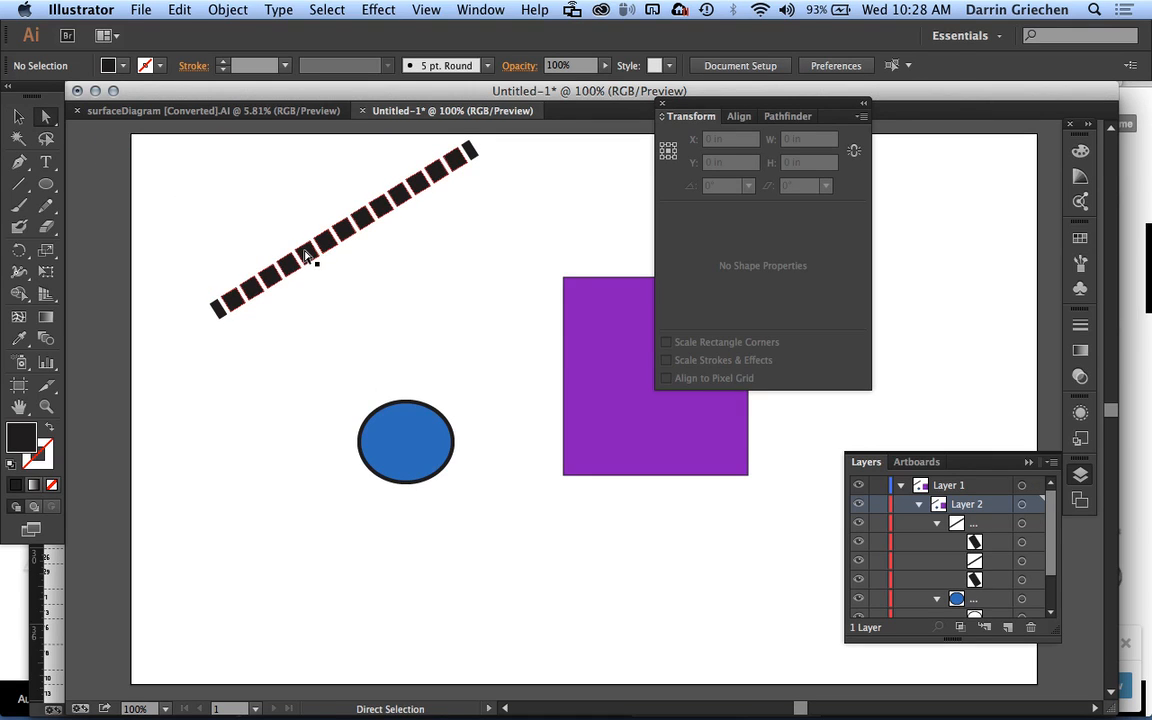
pyautogui.click(305, 255)
pyautogui.click(387, 291)
pyautogui.moveTo(361, 235); pyautogui.dragTo(360, 222)
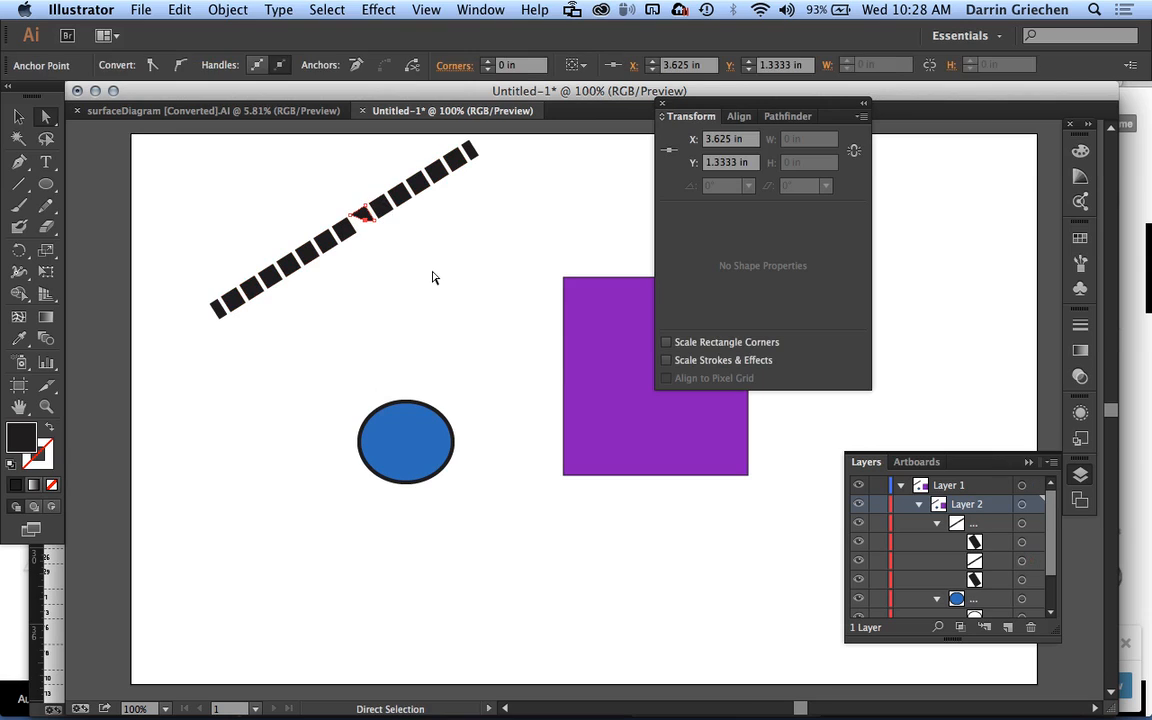
pyautogui.click(434, 276)
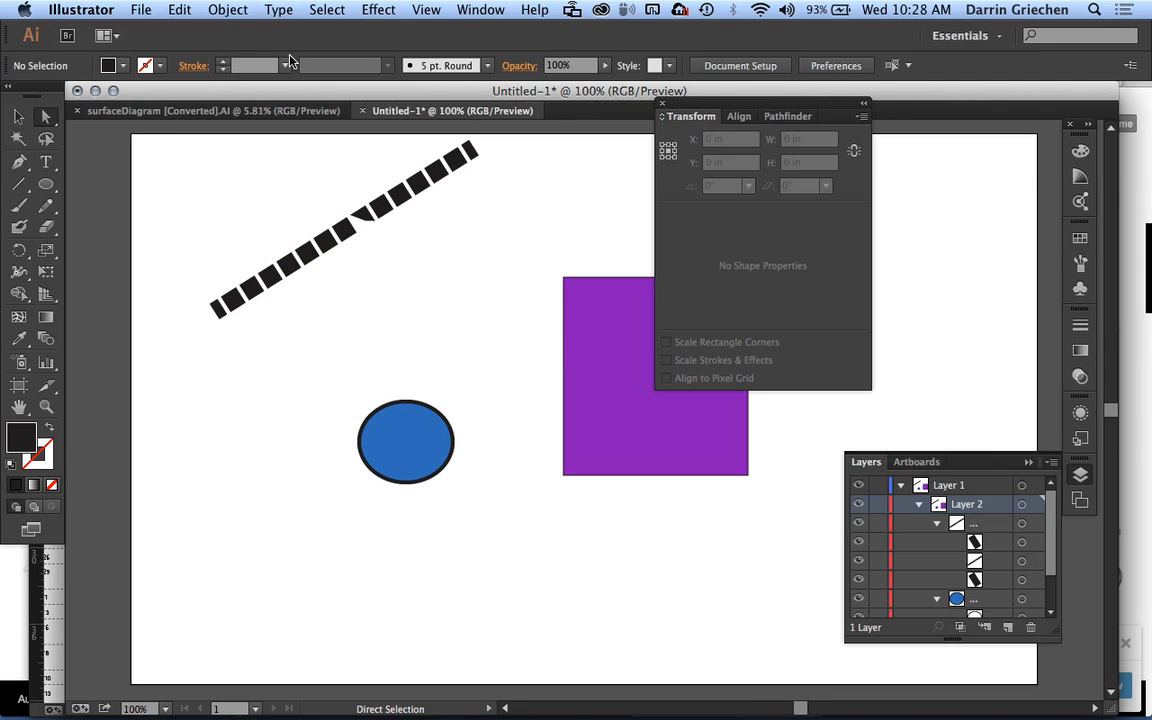
# Look through the object commands available for the purple rectangle, including Envelope Distort and Clipping Mask.
pyautogui.click(222, 18)
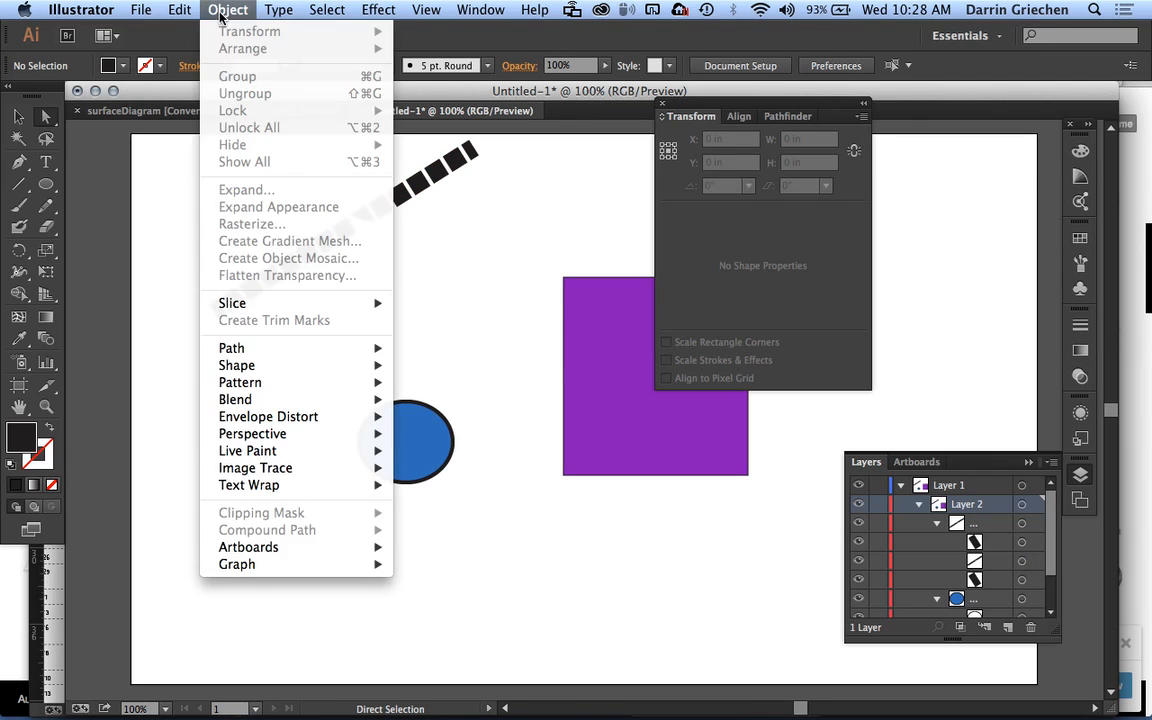
pyautogui.moveTo(359, 350)
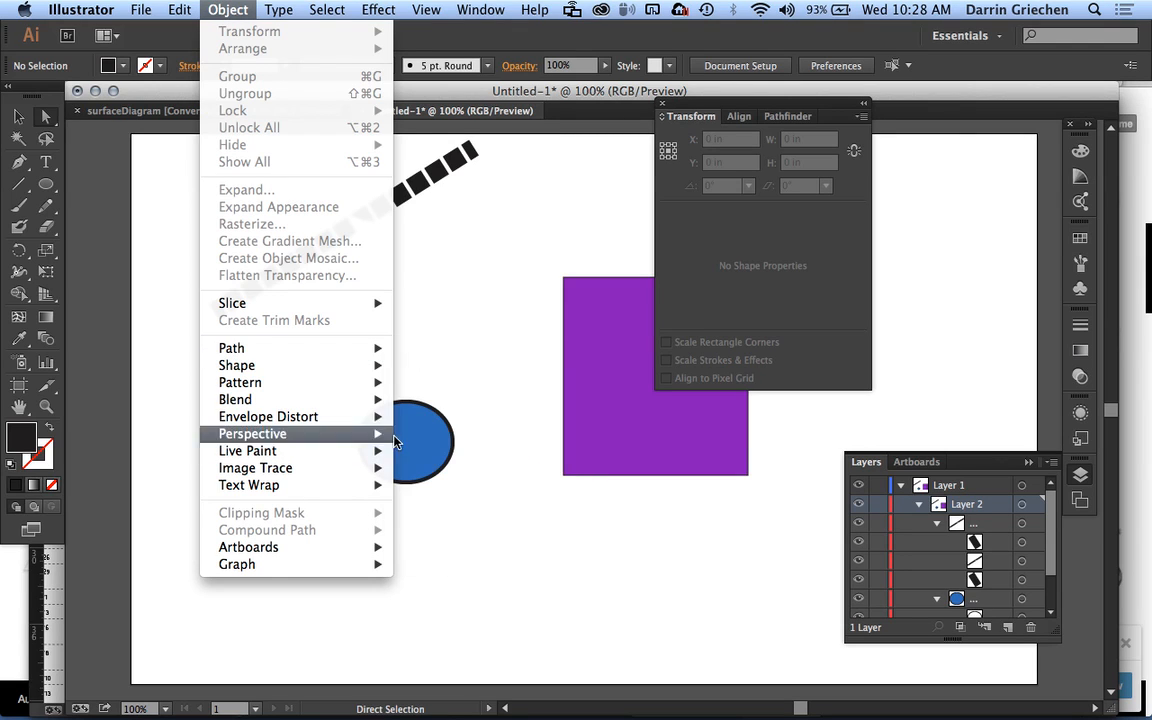
pyautogui.click(552, 366)
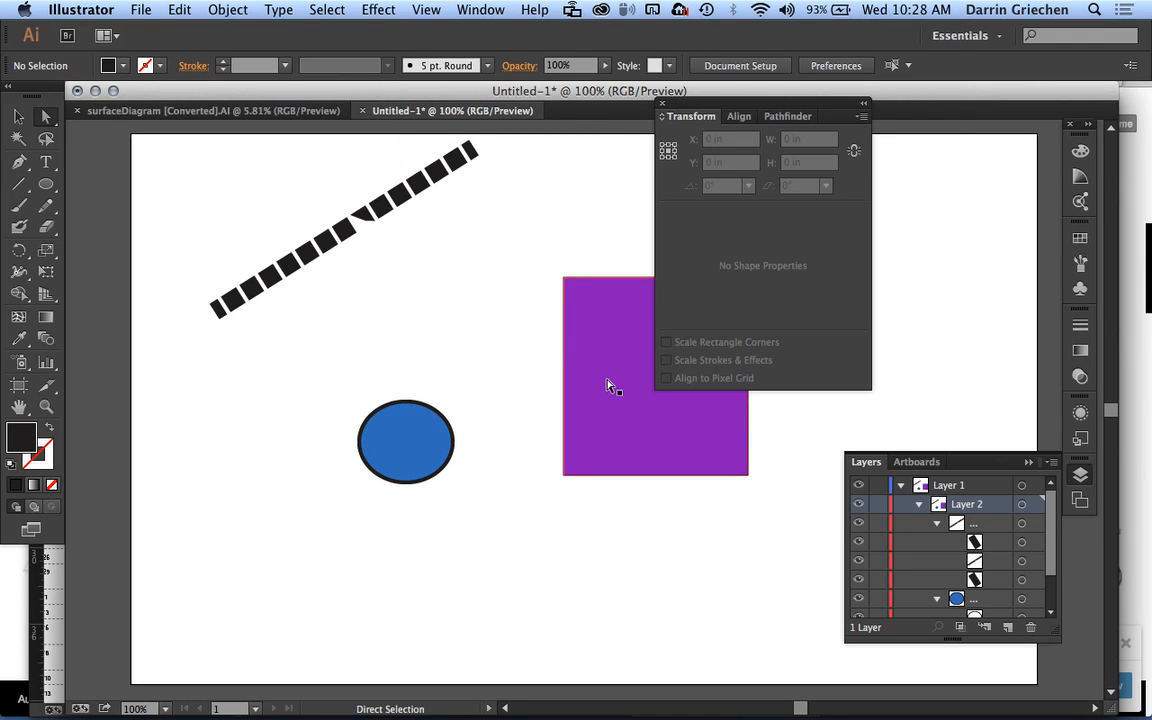
pyautogui.click(581, 347)
pyautogui.click(229, 10)
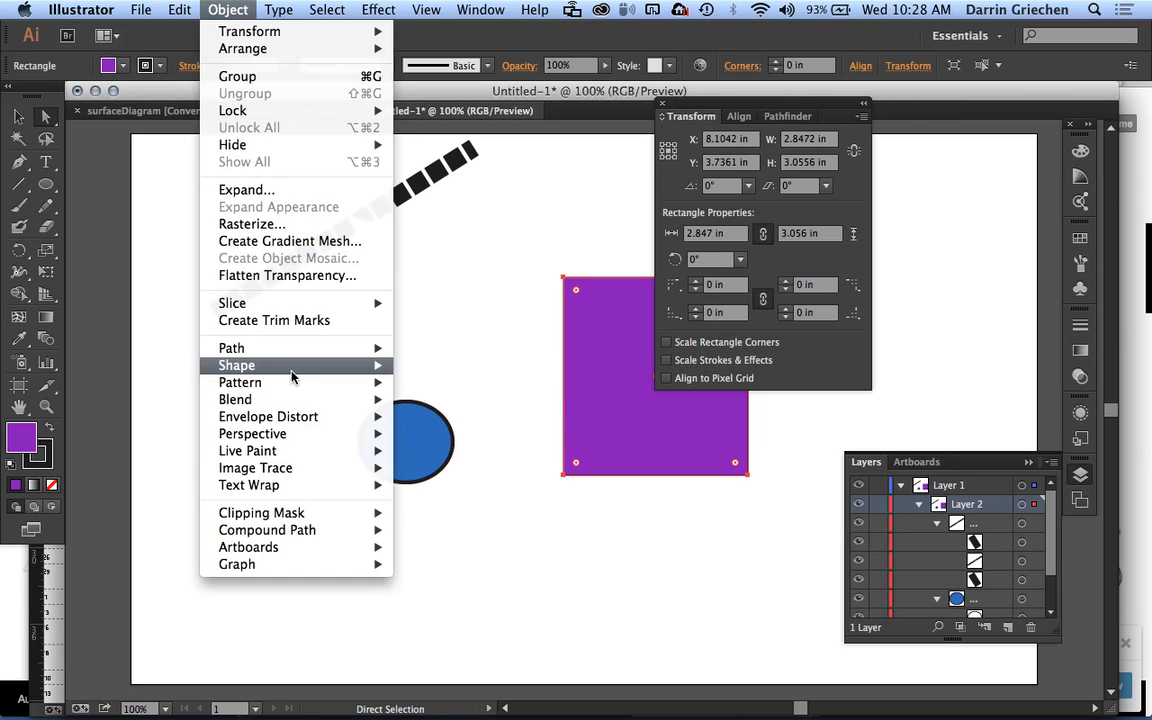
pyautogui.moveTo(296, 390)
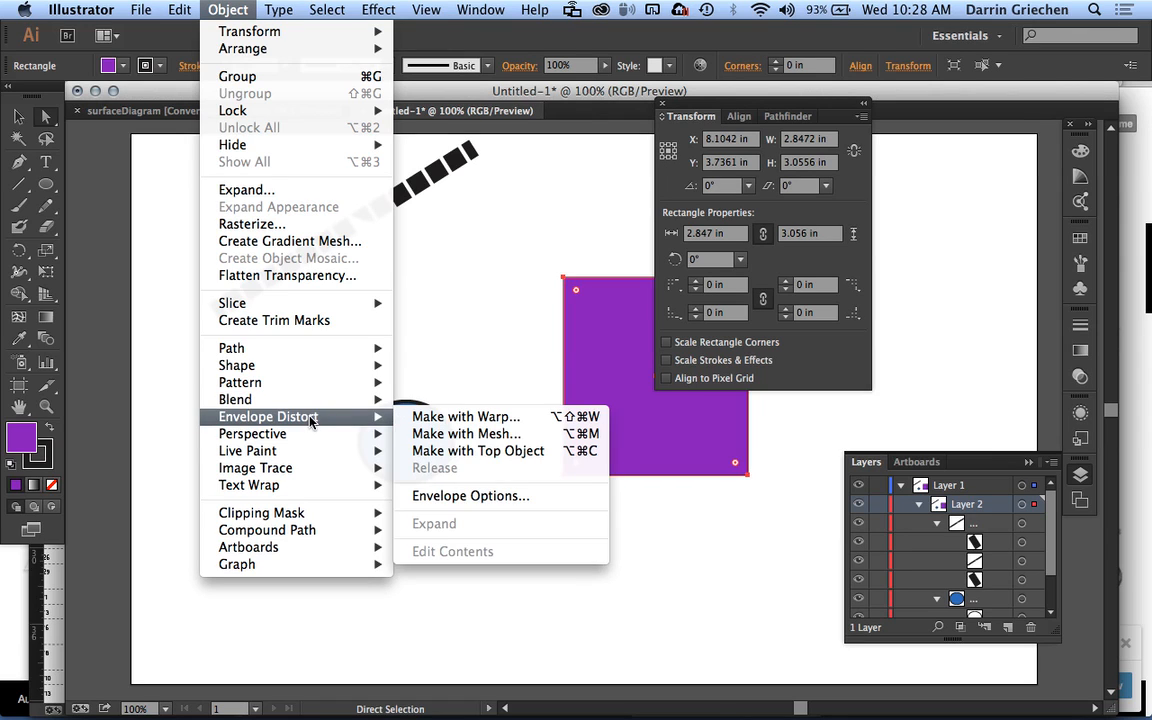
pyautogui.moveTo(305, 477)
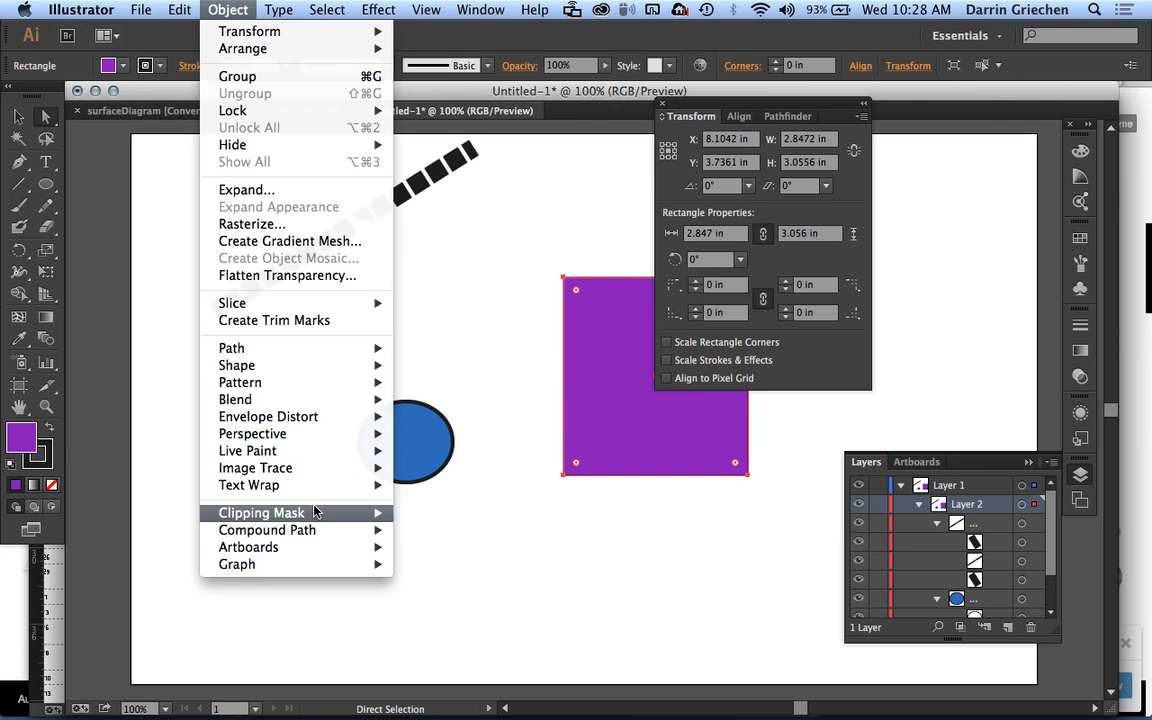
pyautogui.moveTo(314, 513)
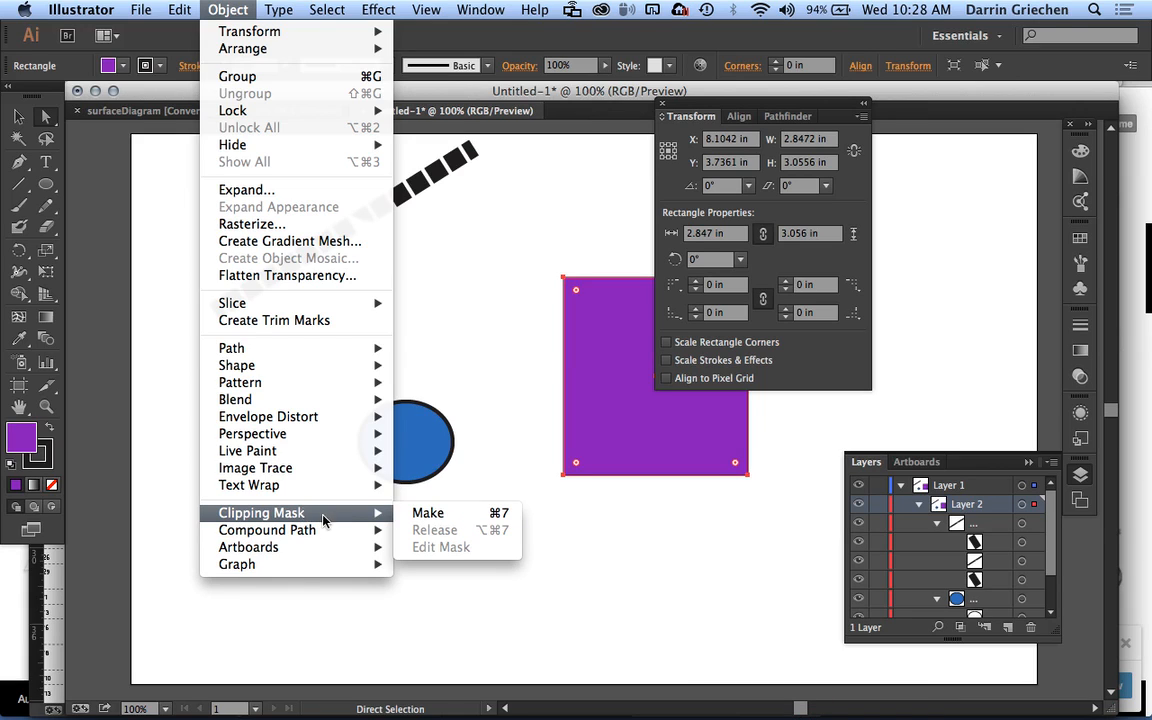
pyautogui.click(580, 621)
pyautogui.click(391, 325)
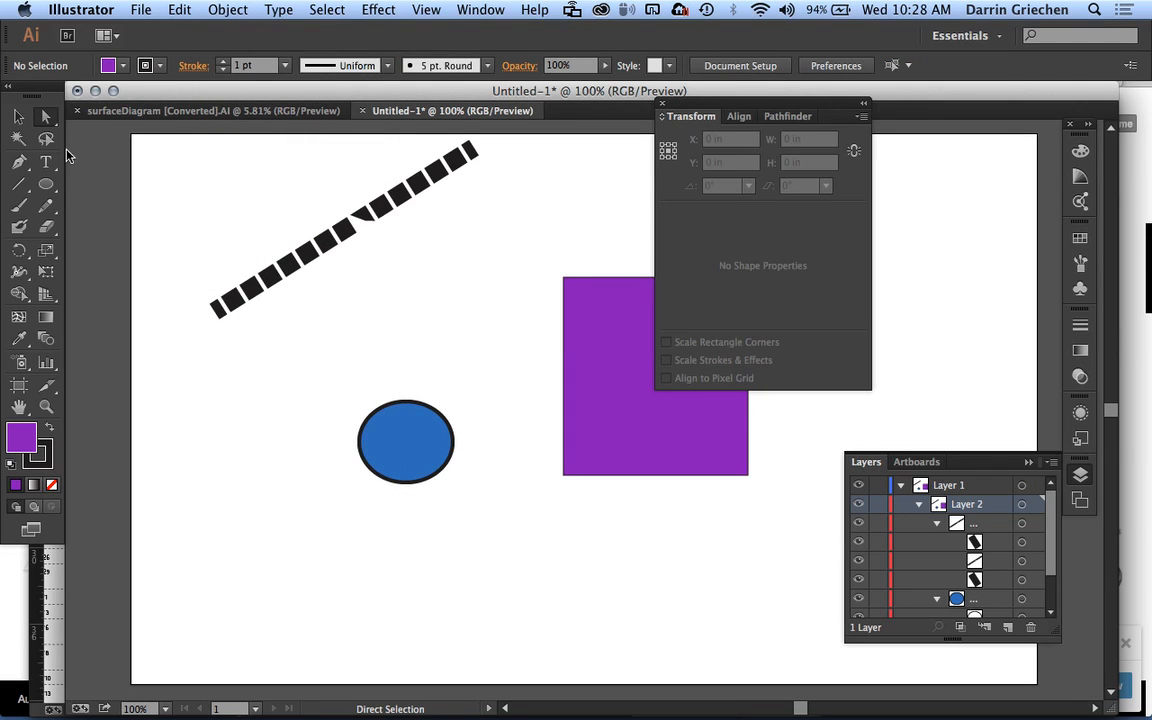
# Draw a purple hexagon about 3.65 in wide and 4.13 in high with the Polygon tool, overlapping the ellipse and the rectangle.
pyautogui.click(47, 185)
pyautogui.moveTo(47, 185); pyautogui.dragTo(115, 249)
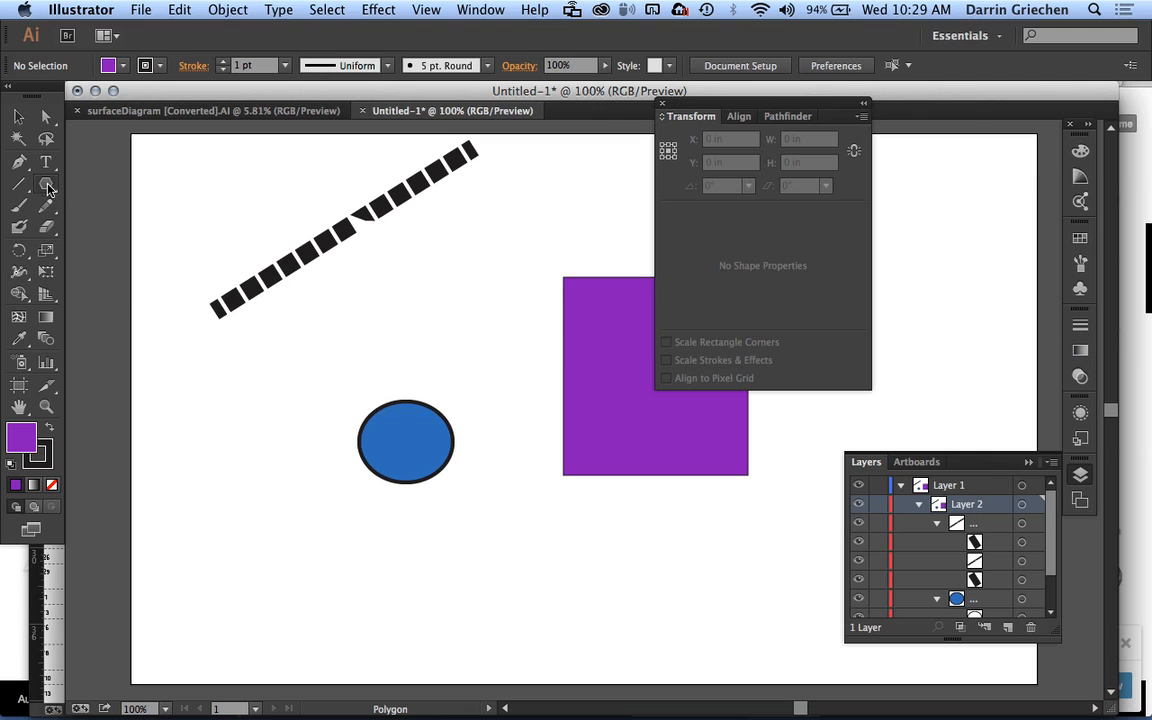
pyautogui.click(47, 185)
pyautogui.moveTo(47, 185); pyautogui.dragTo(122, 249)
pyautogui.moveTo(506, 442); pyautogui.dragTo(619, 372)
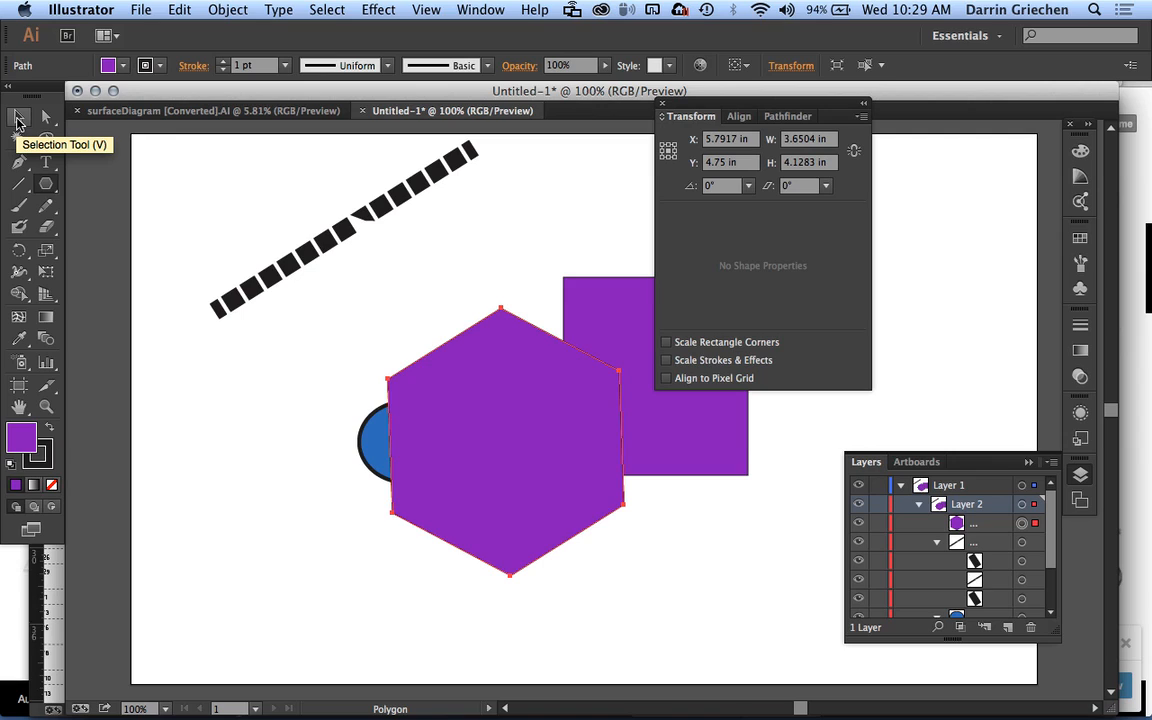
# Make a clipping mask from the ellipse, hexagon and rectangle so the hexagon clips the other two shapes, and deselect.
pyautogui.click(17, 122)
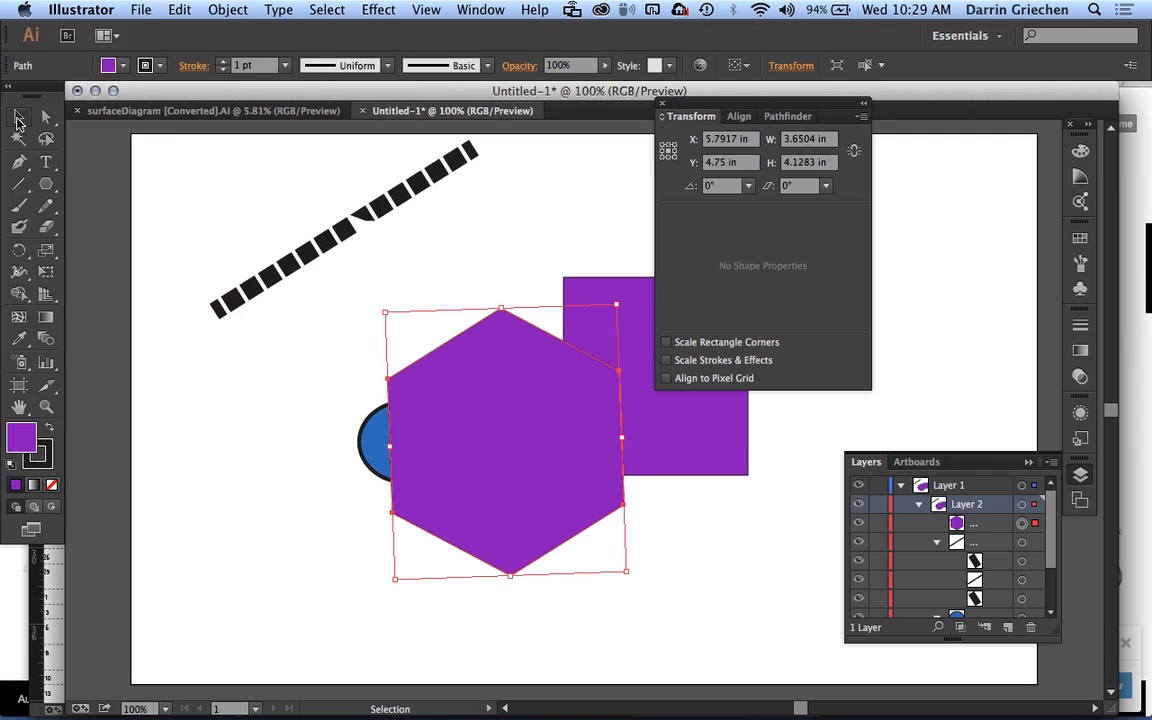
pyautogui.click(376, 442)
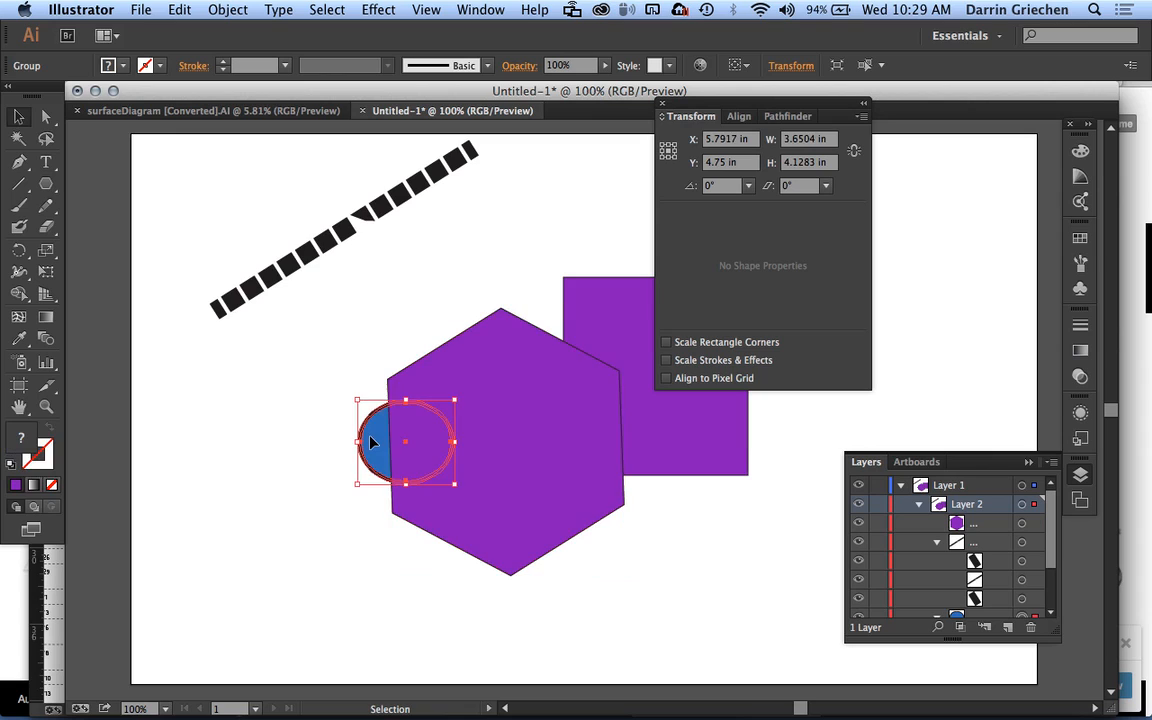
pyautogui.keyDown('shift'); pyautogui.click(509, 392); pyautogui.keyUp('shift')
pyautogui.keyDown('shift'); pyautogui.click(604, 297); pyautogui.keyUp('shift')
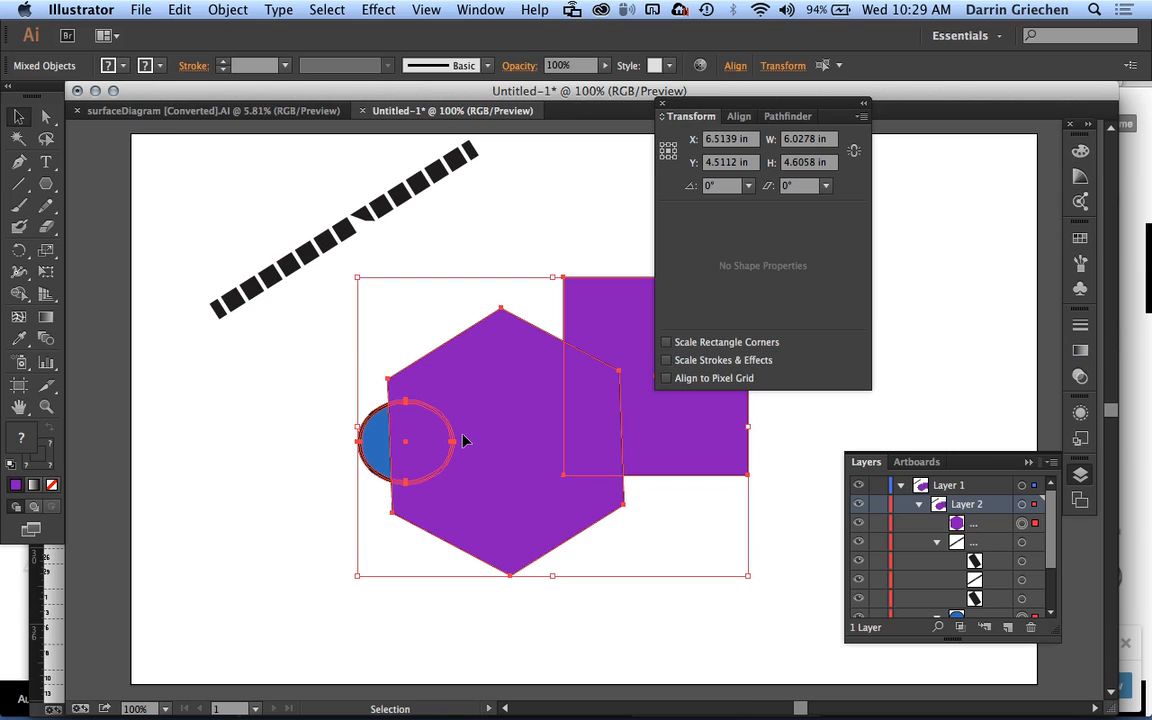
pyautogui.click(212, 12)
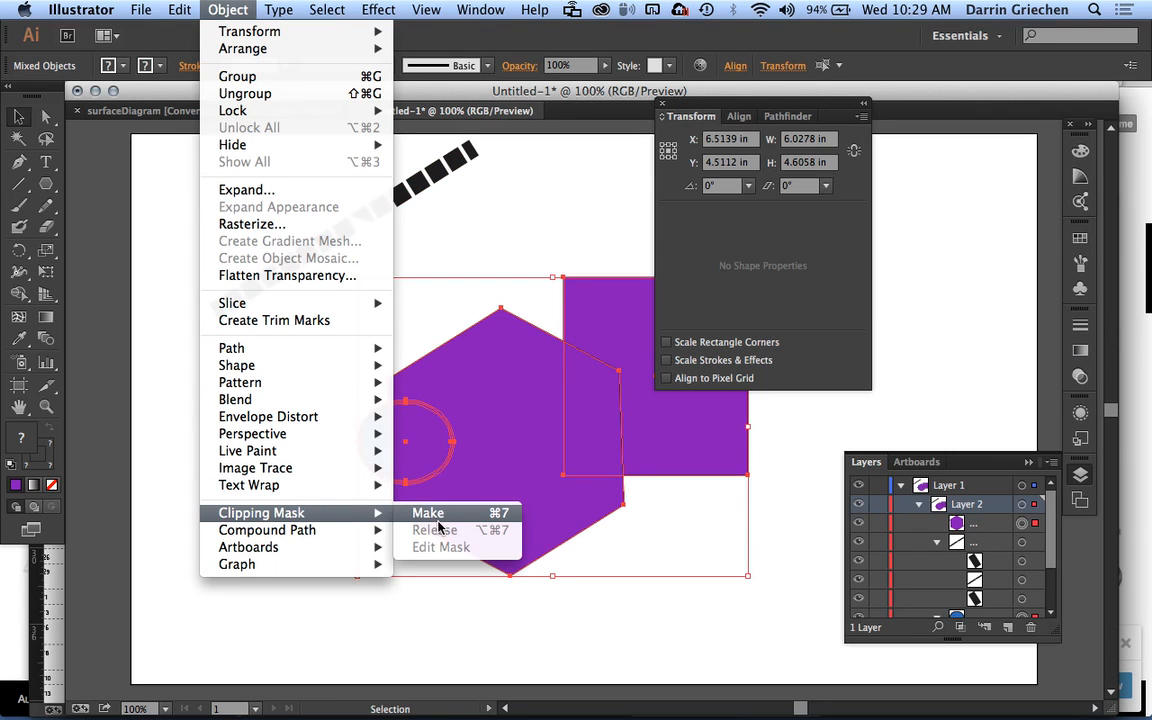
pyautogui.click(438, 515)
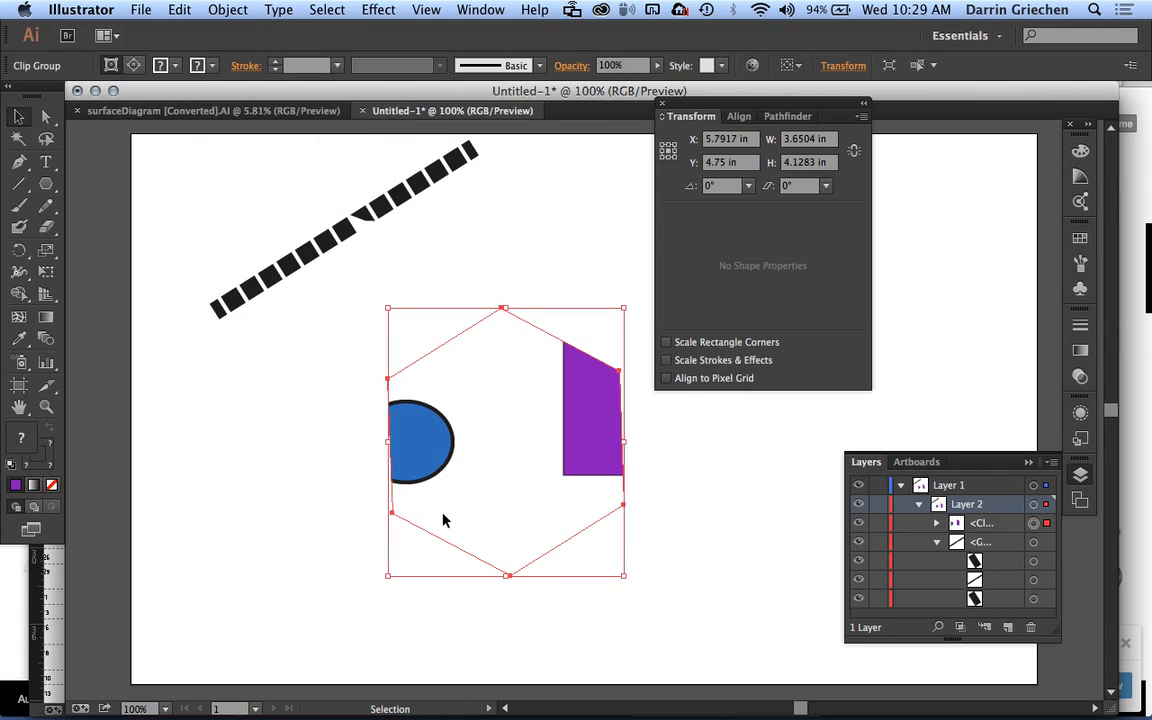
pyautogui.click(752, 577)
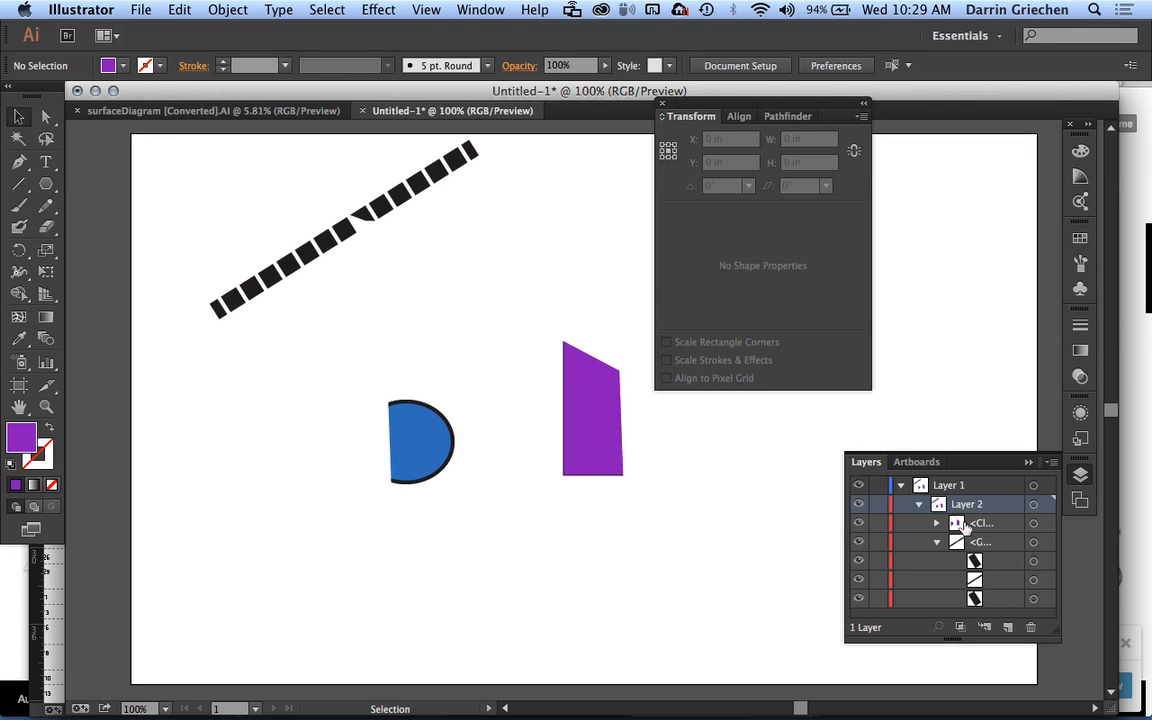
# Widen the layers list to show full object names and expand the clip group to examine its contents.
pyautogui.click(845, 527)
pyautogui.moveTo(845, 527); pyautogui.dragTo(648, 536)
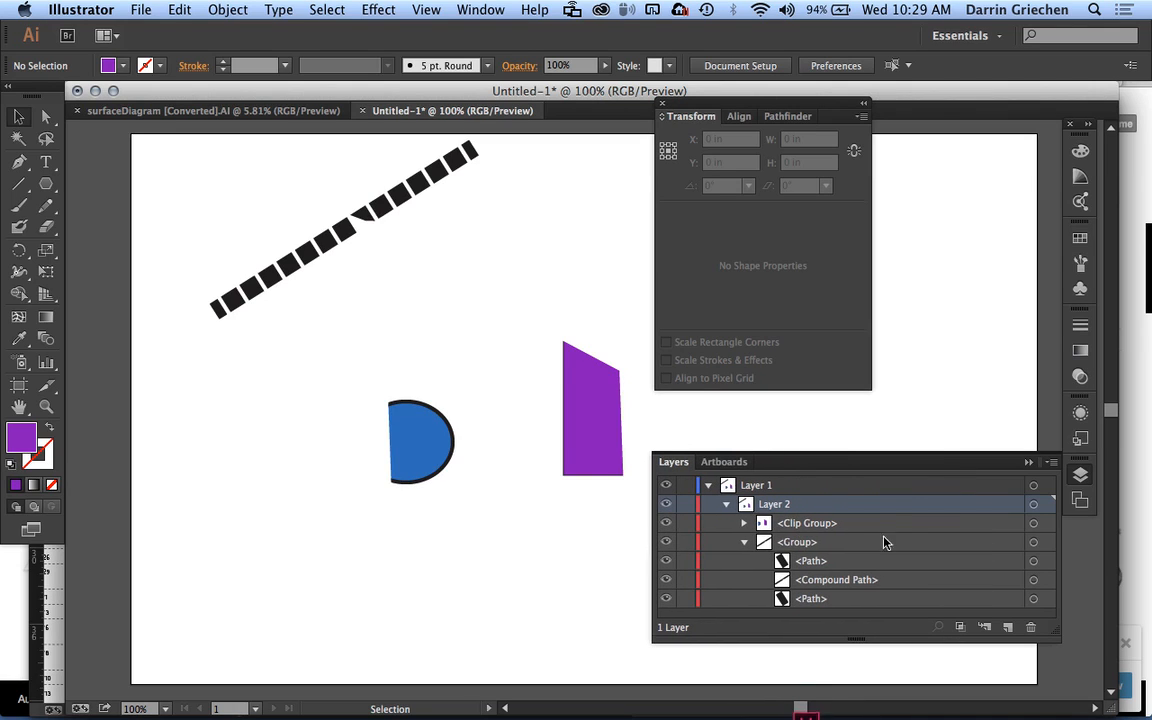
pyautogui.click(745, 524)
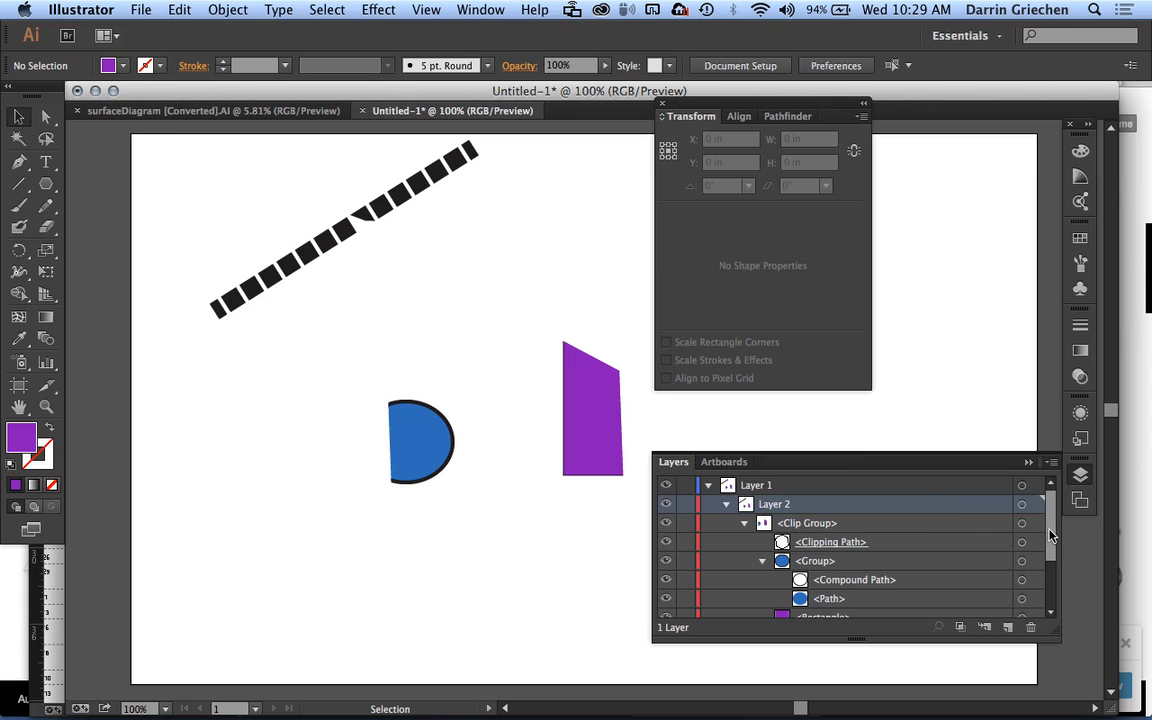
# Release the clipping mask on the clip group holding the ellipse and rectangle, and deselect everything.
pyautogui.click(1022, 523)
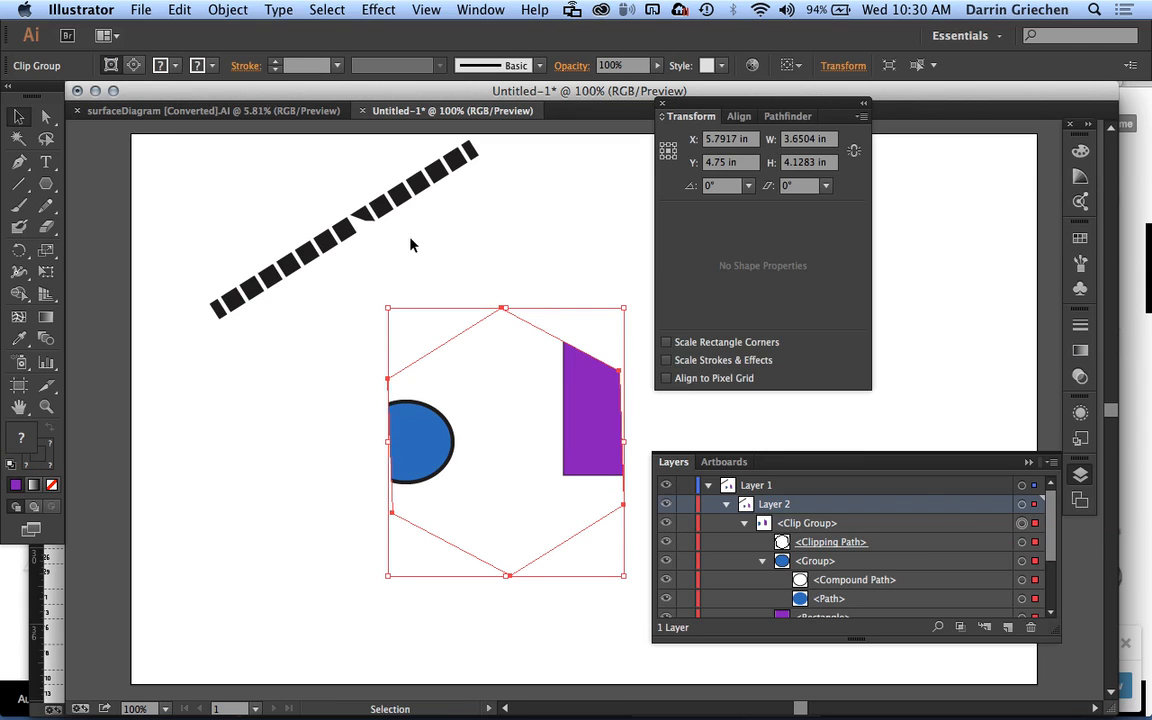
pyautogui.click(227, 12)
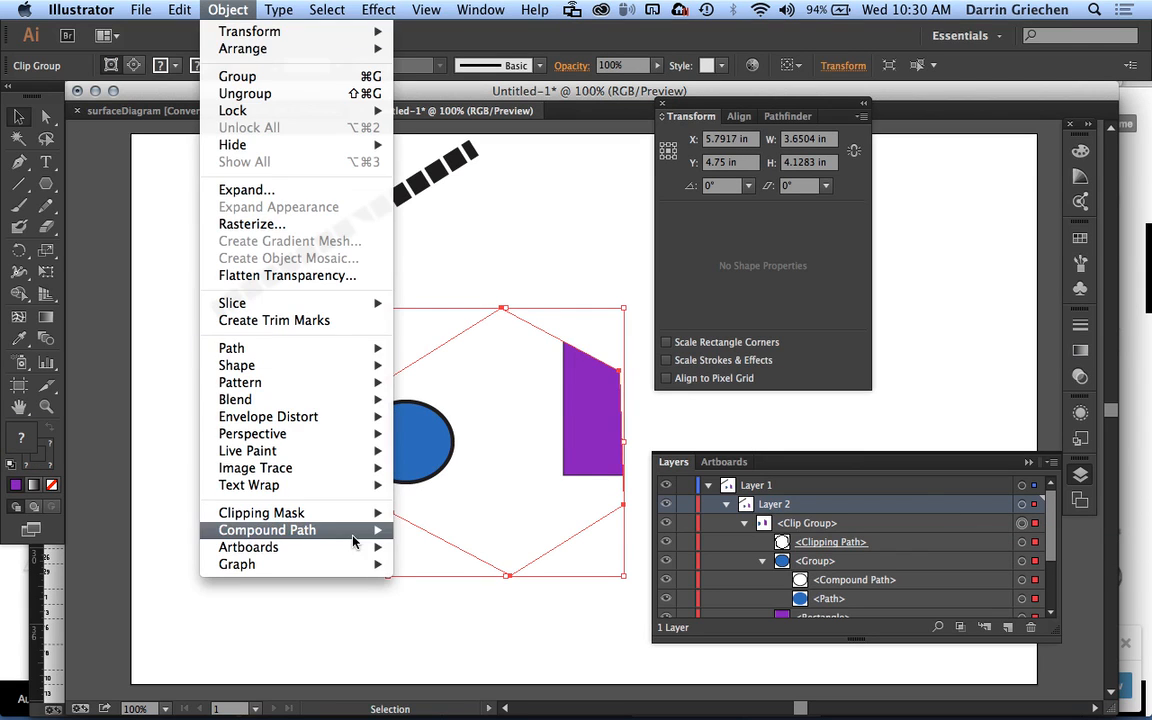
pyautogui.moveTo(345, 513)
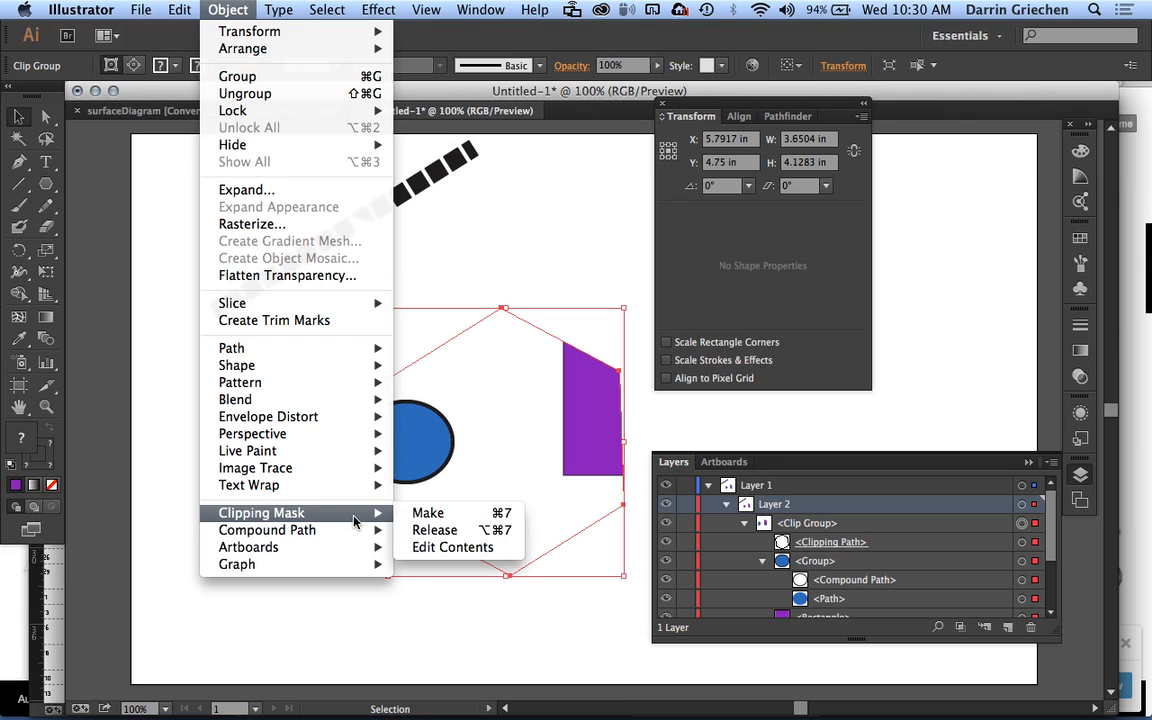
pyautogui.click(424, 530)
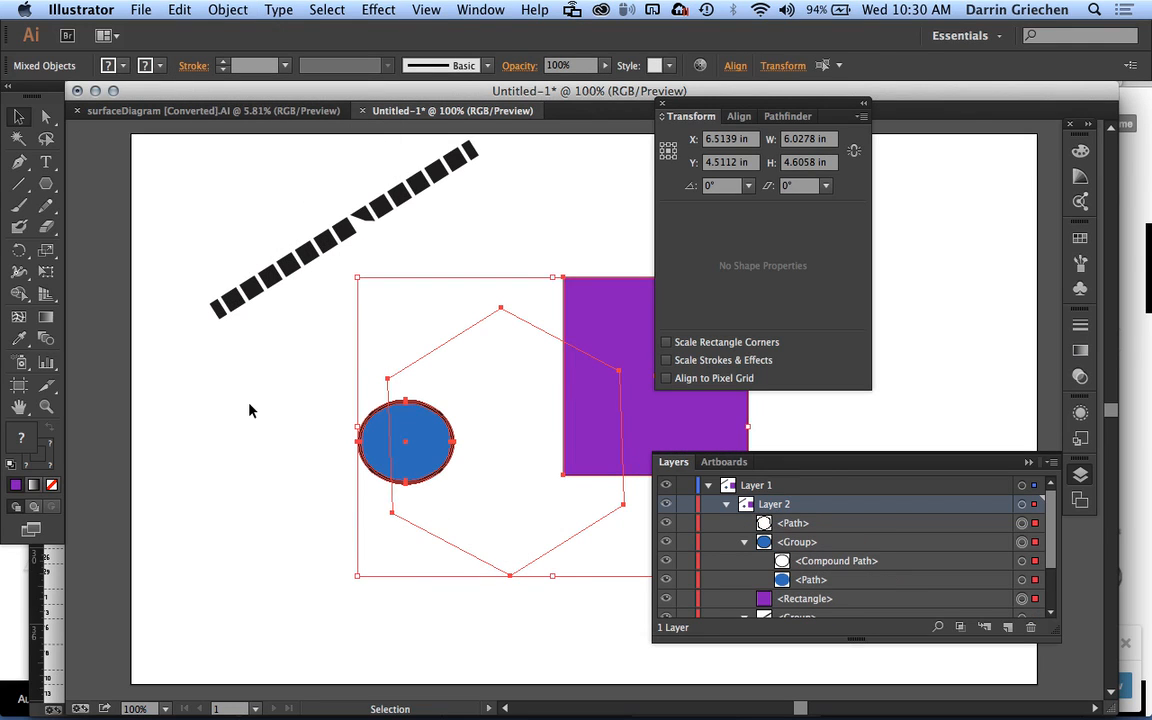
pyautogui.click(250, 410)
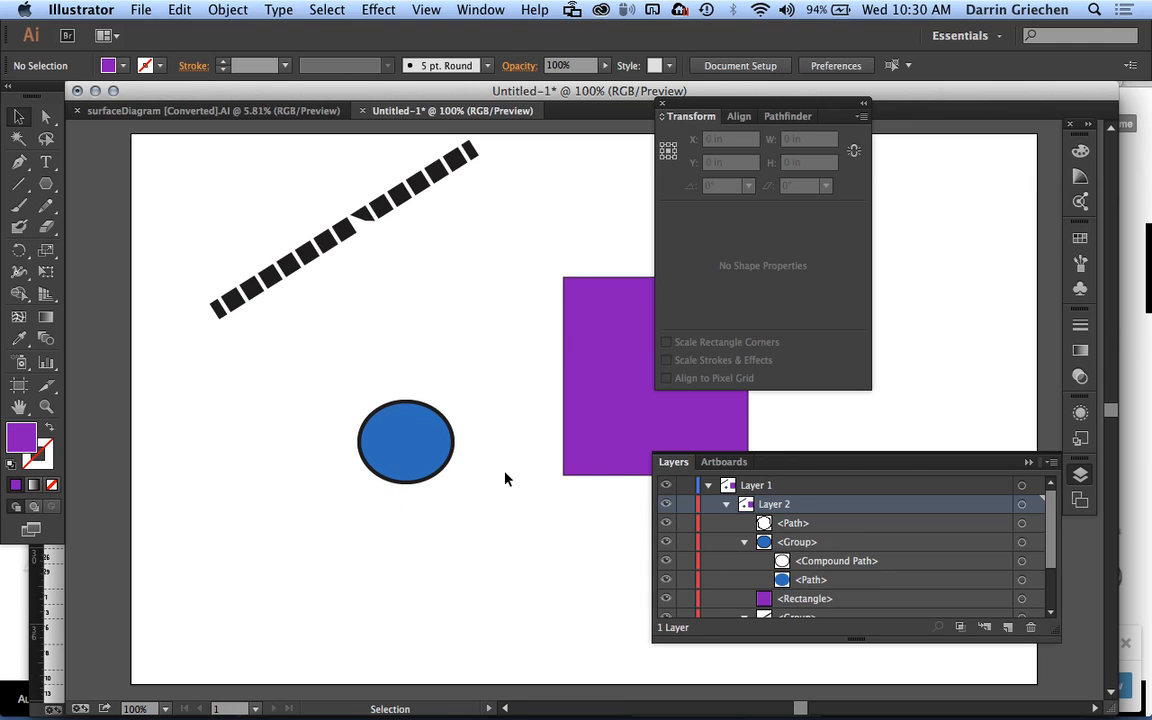
# Reposition the purple rectangle so it surrounds the blue ellipse with the ellipse in front, and deselect.
pyautogui.scroll(-3, 446, 527)
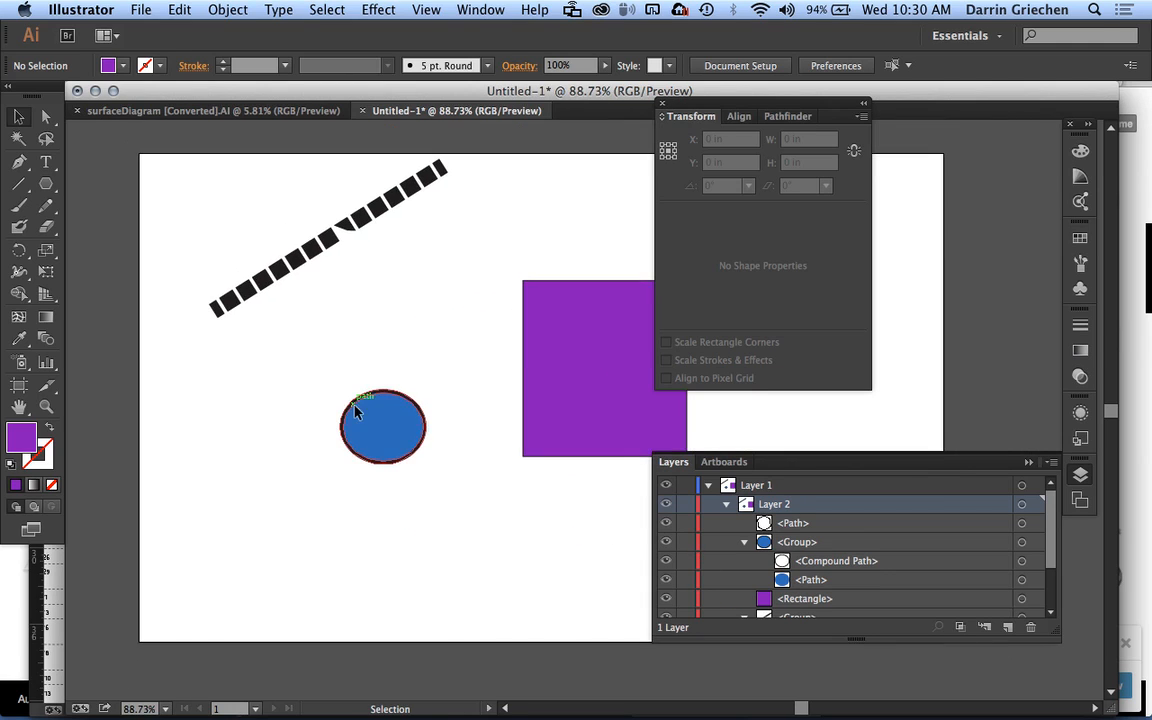
pyautogui.click(228, 10)
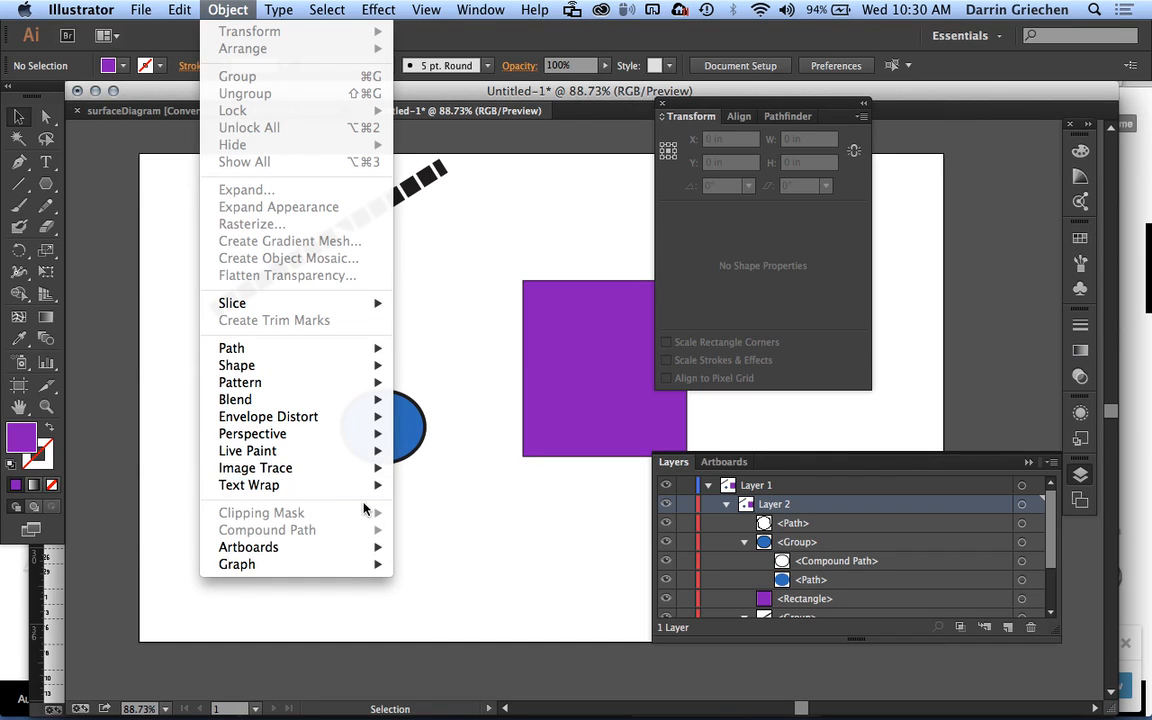
pyautogui.click(488, 469)
pyautogui.moveTo(386, 434); pyautogui.dragTo(405, 478)
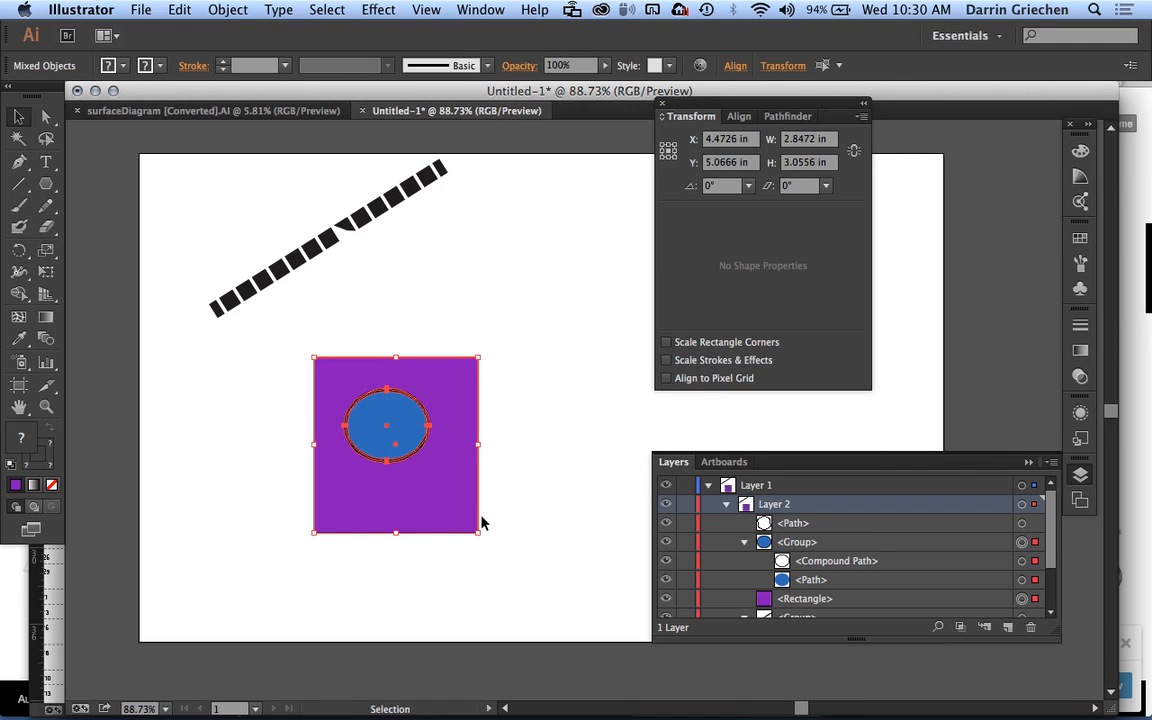
pyautogui.click(513, 509)
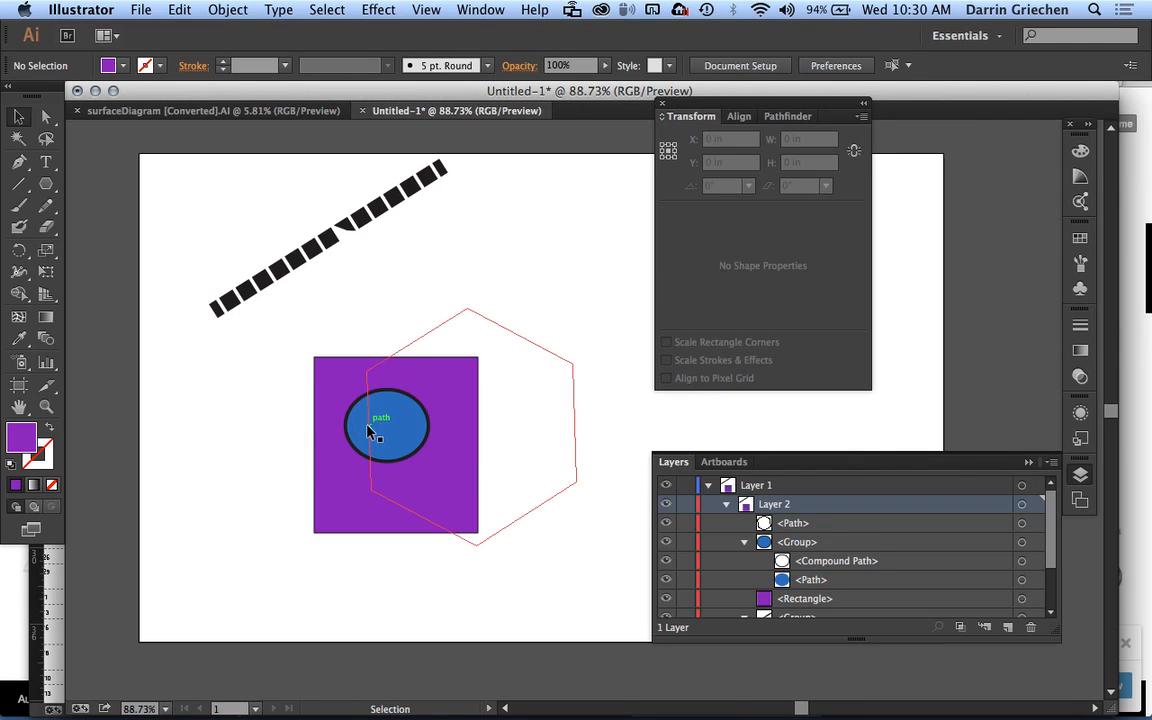
# Delete the blue ellipse group and the unfilled hexagon path, leaving the purple rectangle and the dashed line.
pyautogui.click(399, 410)
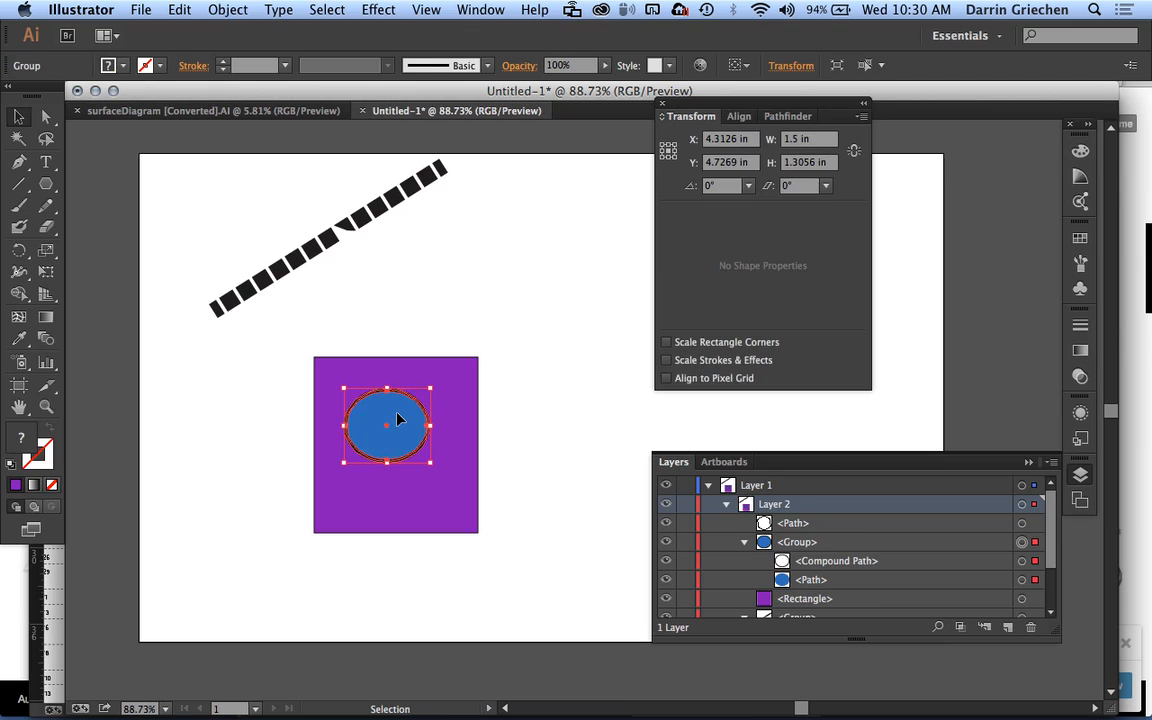
pyautogui.press('super+shift+bracketleft')
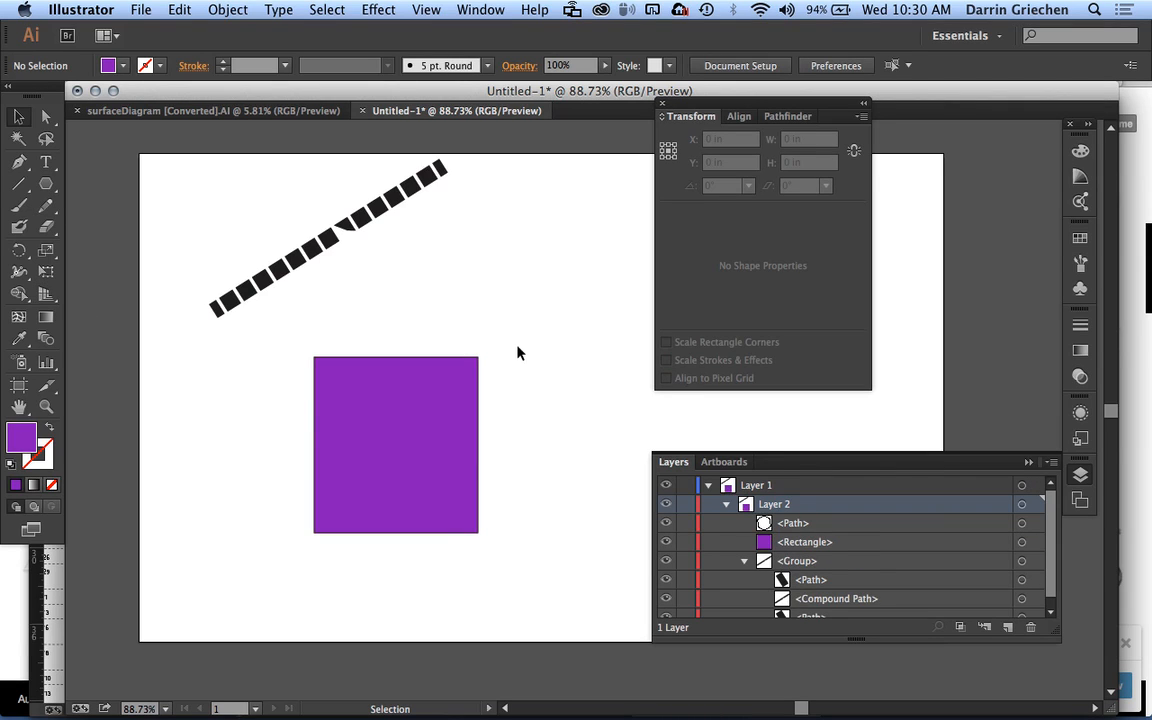
pyautogui.click(517, 334)
pyautogui.press('Delete')
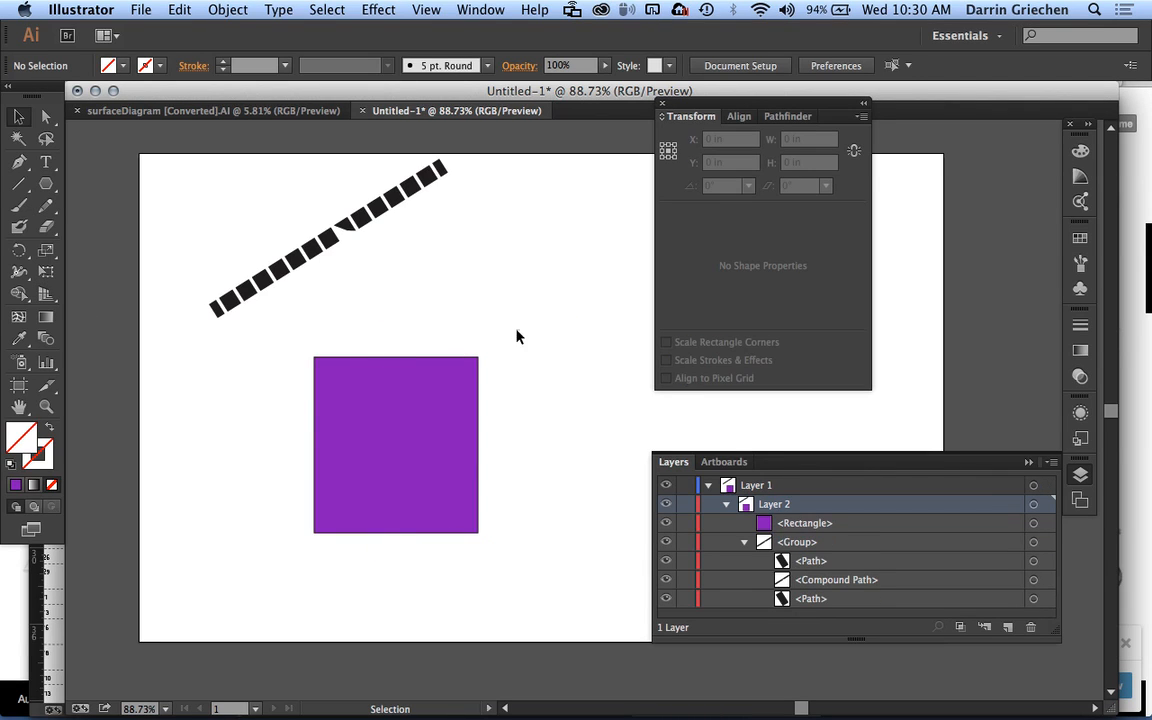
# Draw an ellipse about 1.10 in wide and 1.05 in high inside the purple rectangle with the Ellipse tool.
pyautogui.moveTo(46, 183); pyautogui.dragTo(117, 229)
pyautogui.moveTo(368, 410); pyautogui.dragTo(432, 470)
pyautogui.click(18, 116)
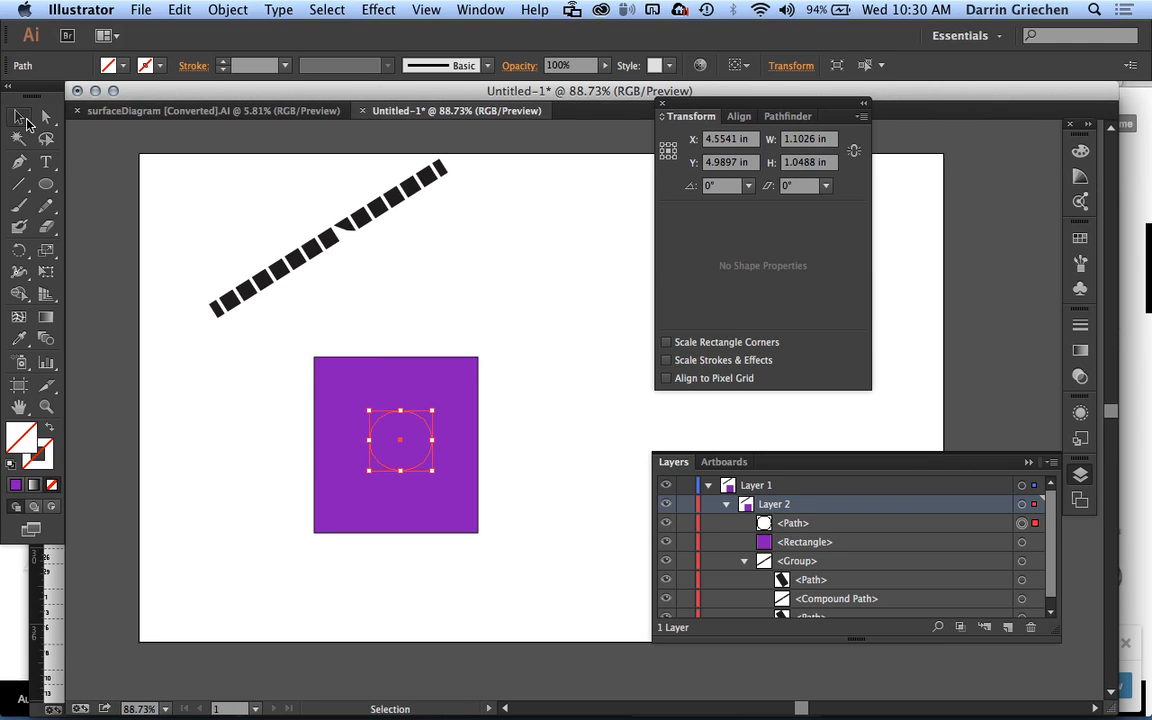
# Make a compound path from the small ellipse and the purple rectangle so the ellipse cuts a hole, and deselect.
pyautogui.moveTo(535, 432); pyautogui.dragTo(386, 396)
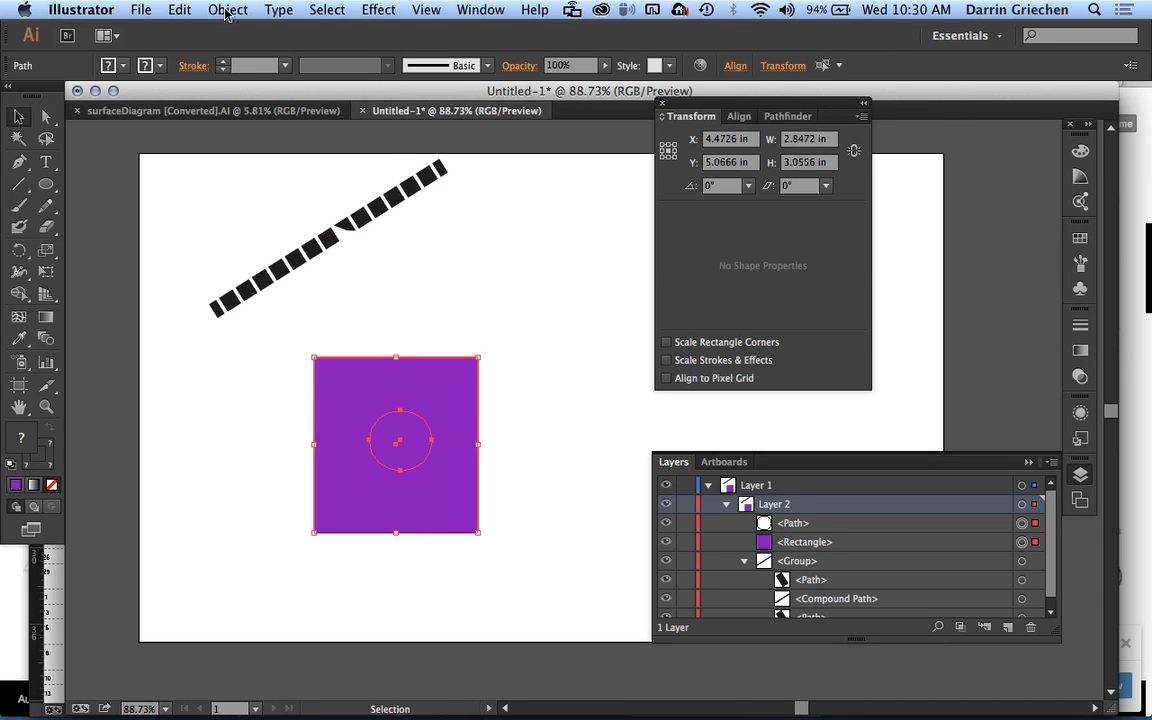
pyautogui.click(226, 14)
pyautogui.moveTo(294, 530)
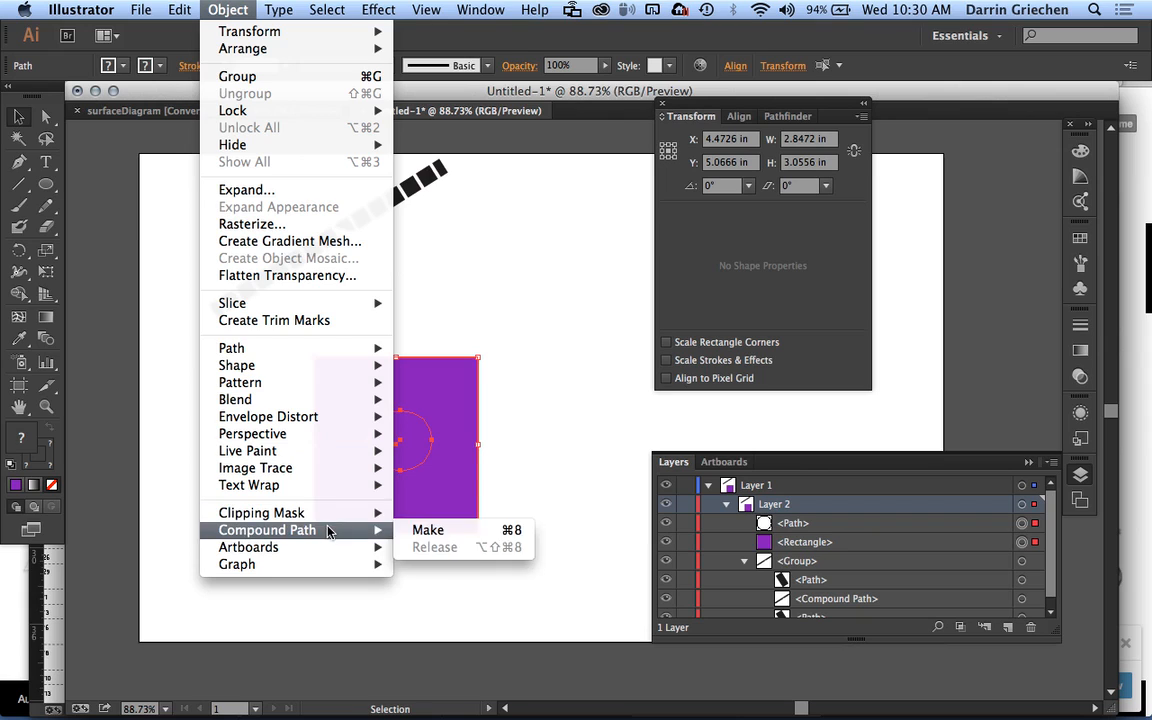
pyautogui.click(429, 531)
pyautogui.click(567, 476)
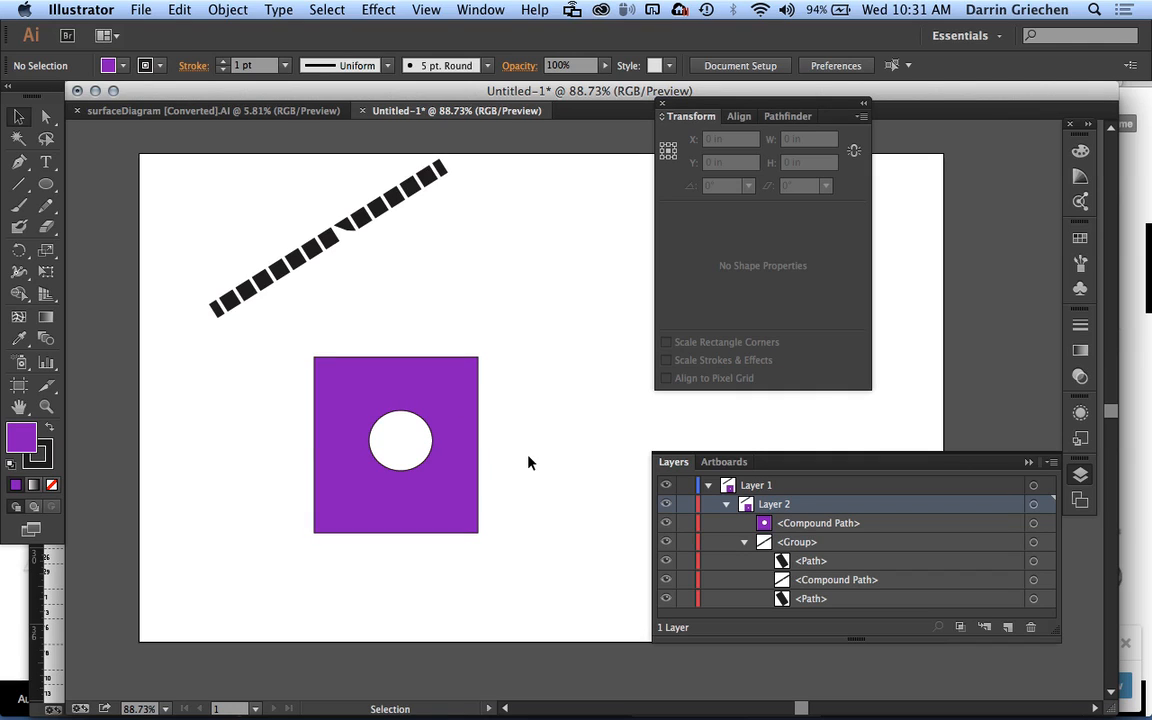
# Release the compound path of the purple rectangle and move the small circle out to the rectangle's right side.
pyautogui.click(876, 527)
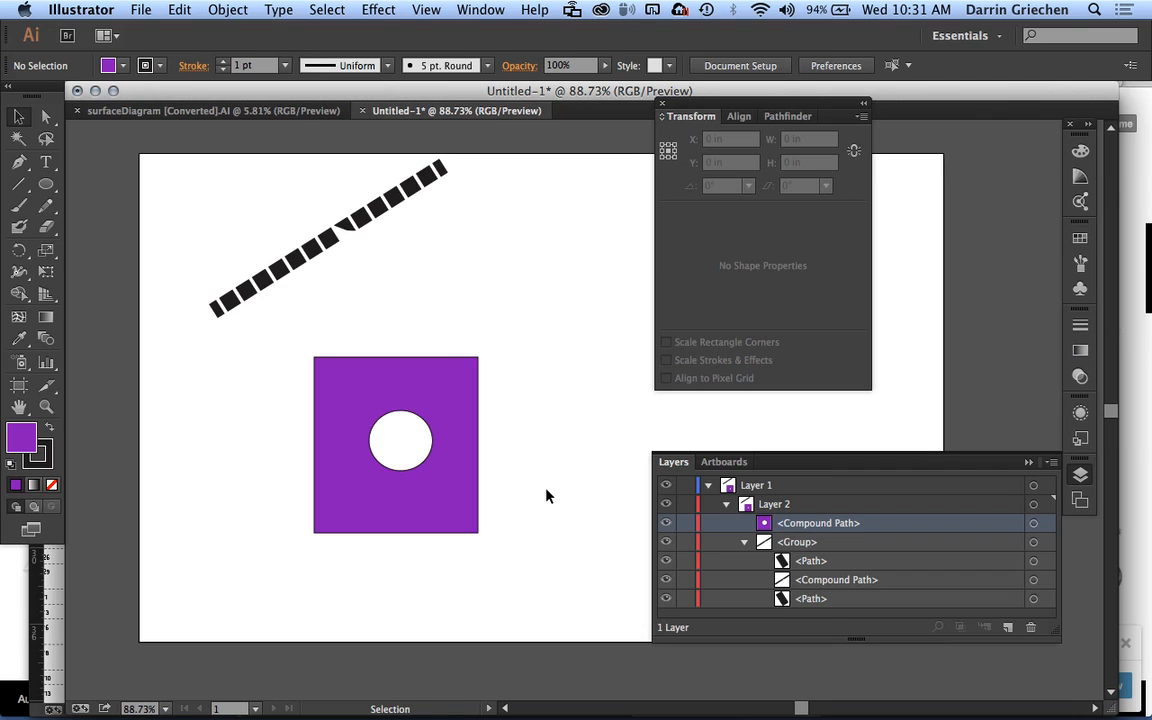
pyautogui.click(445, 476)
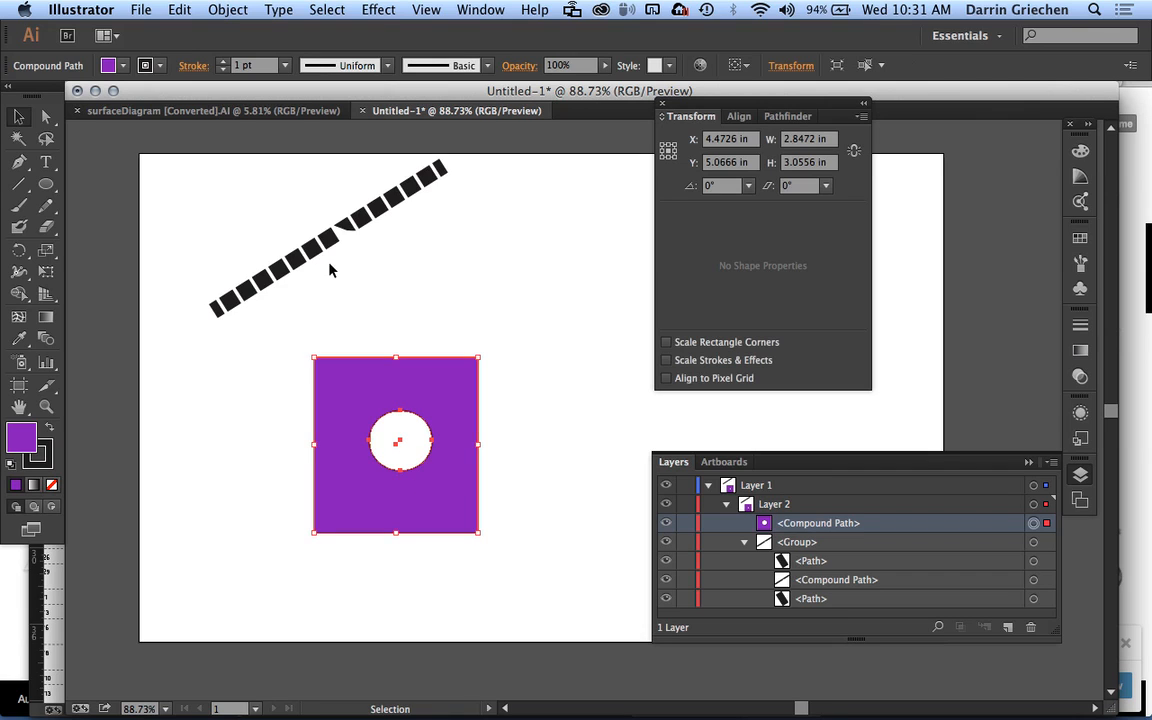
pyautogui.click(228, 9)
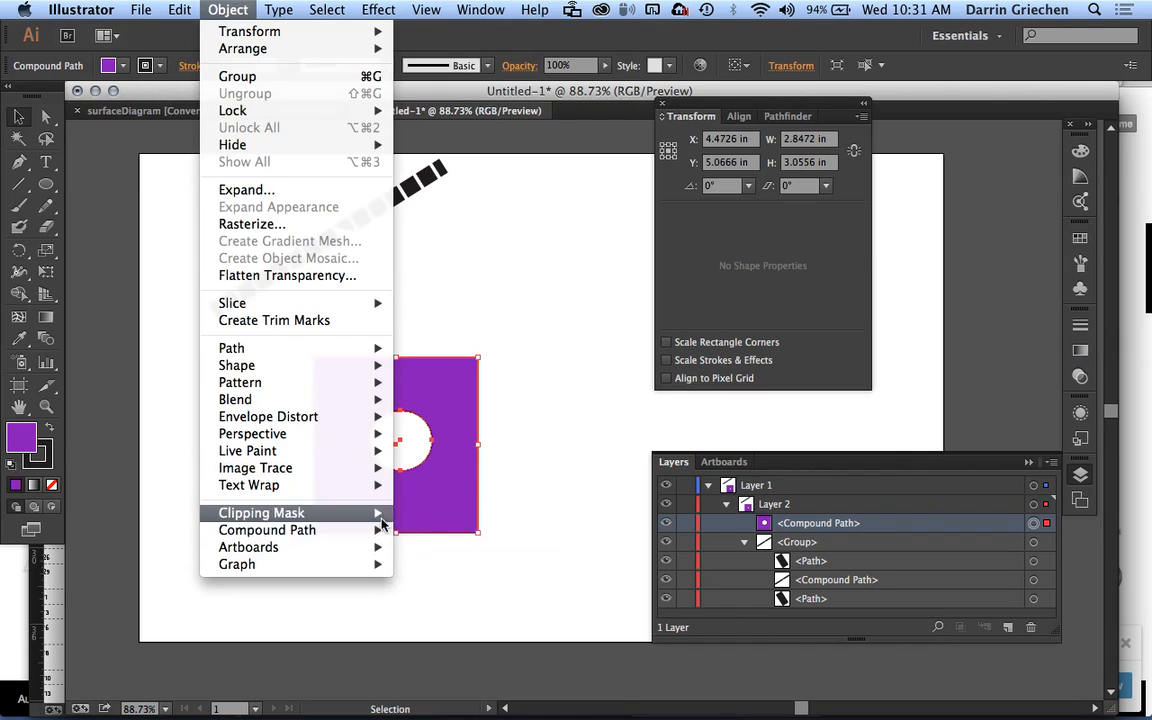
pyautogui.moveTo(381, 528)
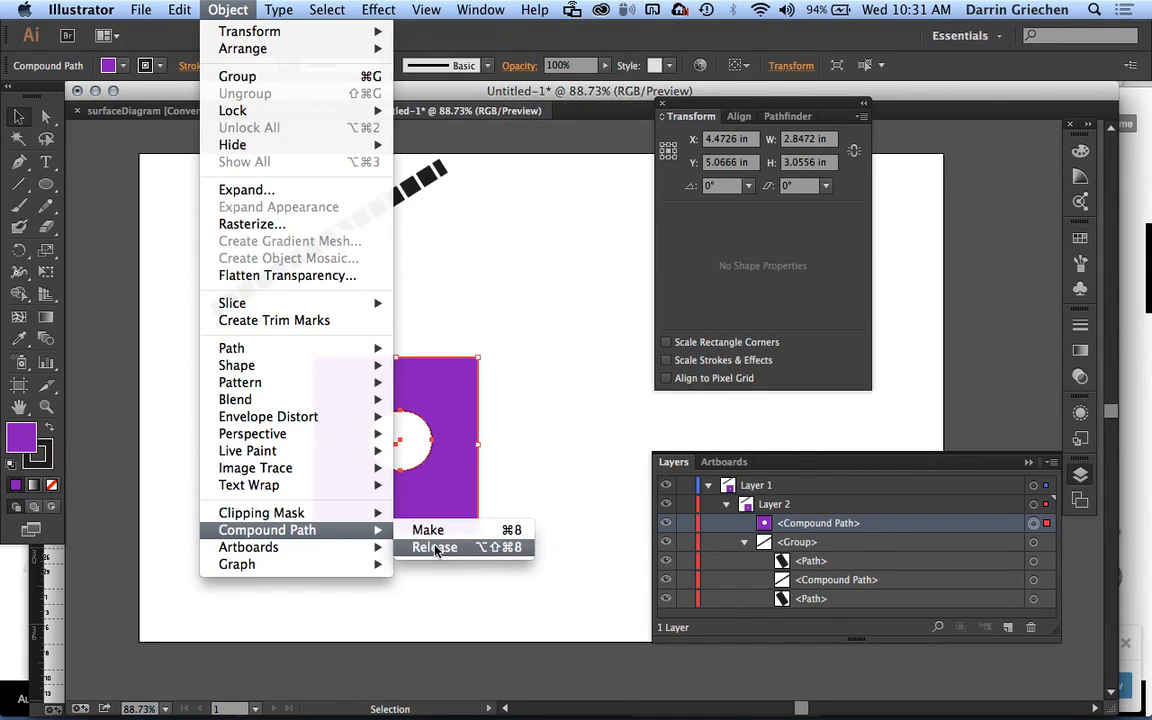
pyautogui.click(435, 549)
pyautogui.click(550, 452)
pyautogui.moveTo(416, 453); pyautogui.dragTo(555, 445)
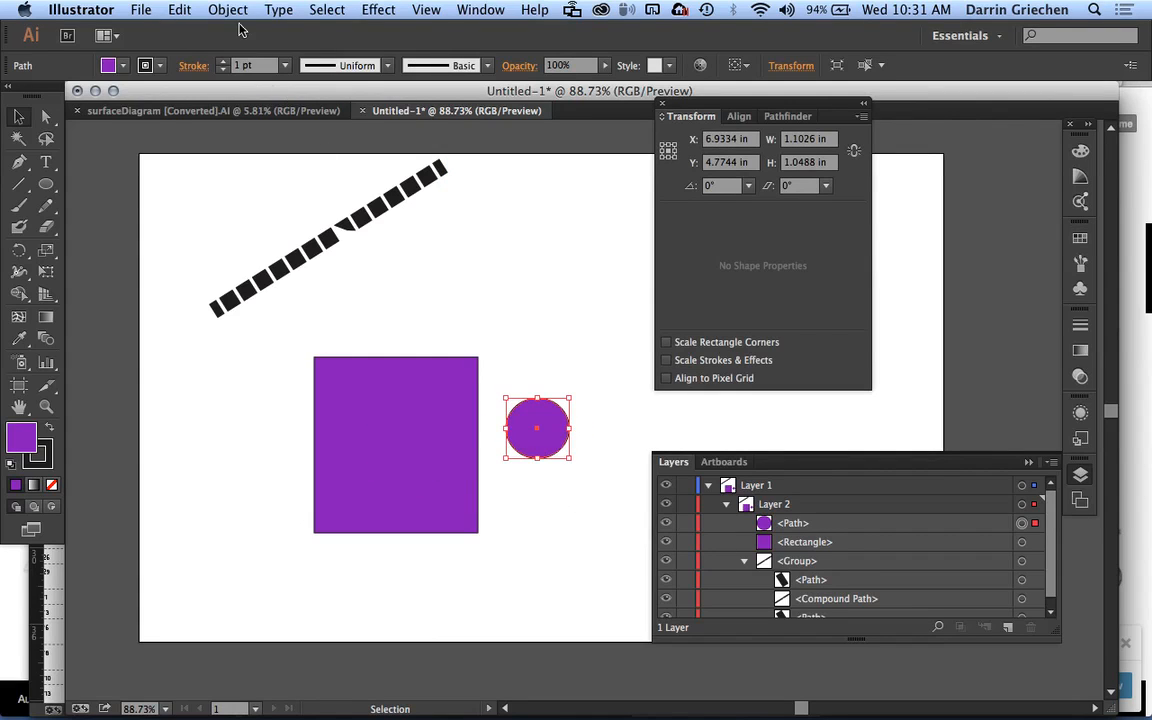
# Look through the remaining object commands and the selection commands, including selecting by the same attributes, and deselect the circle.
pyautogui.click(228, 10)
pyautogui.moveTo(311, 535)
pyautogui.moveTo(315, 557)
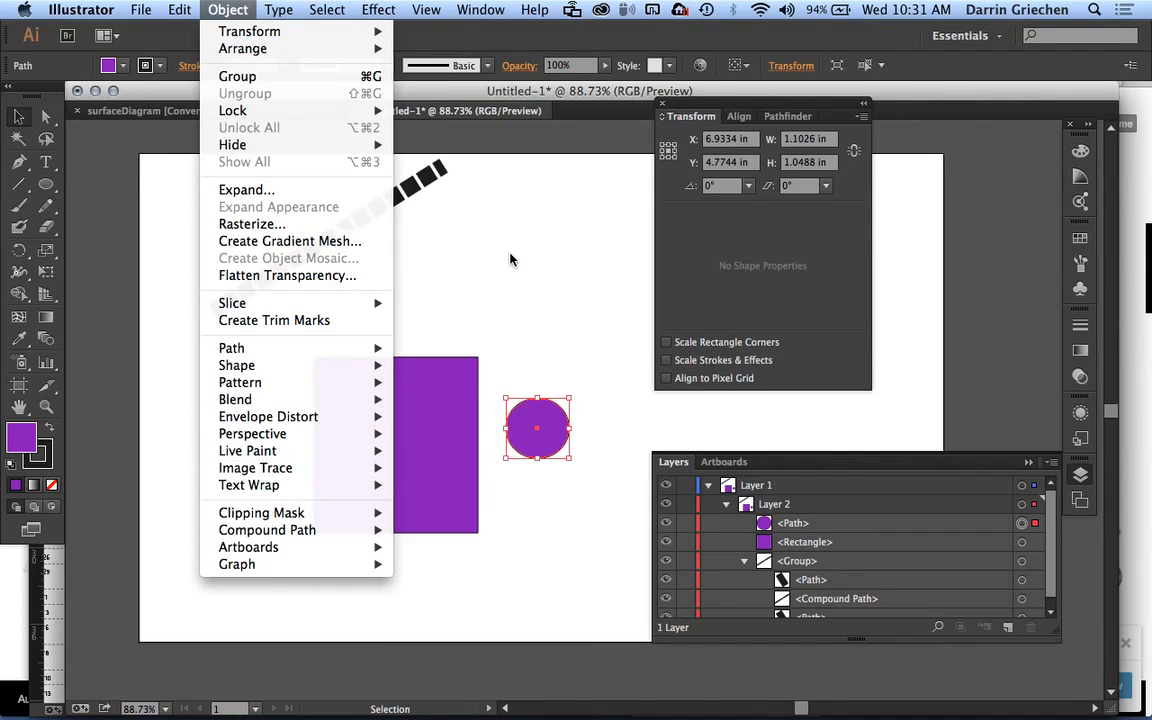
pyautogui.click(460, 230)
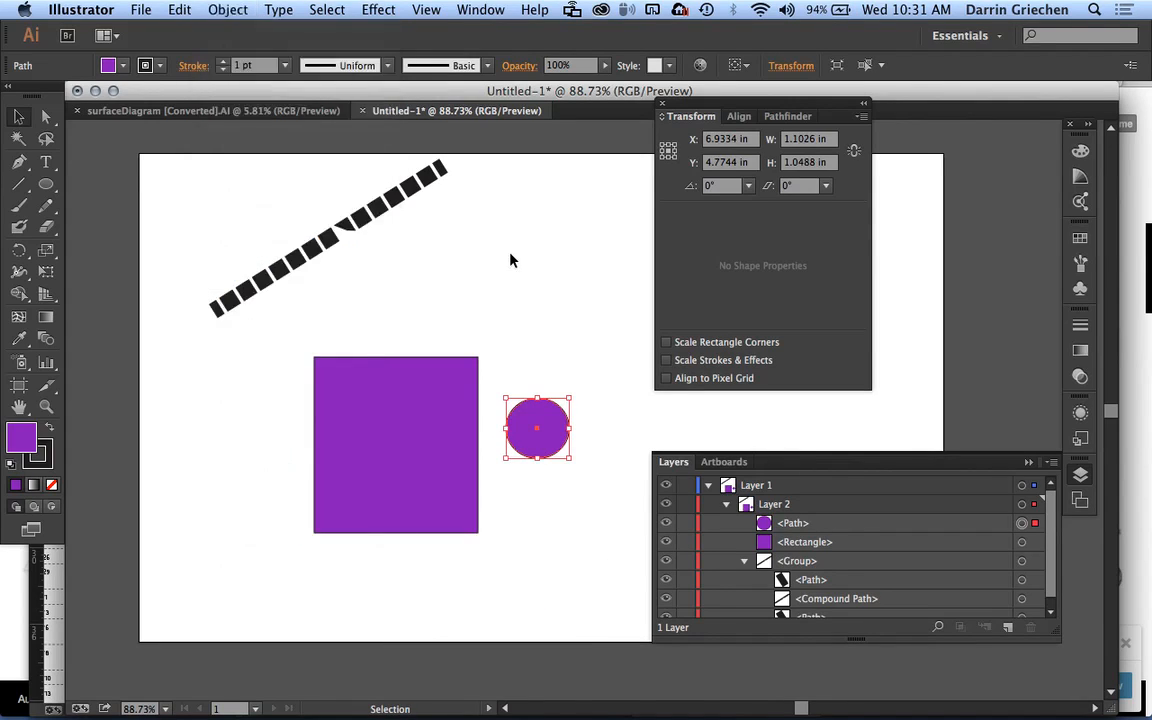
pyautogui.click(280, 10)
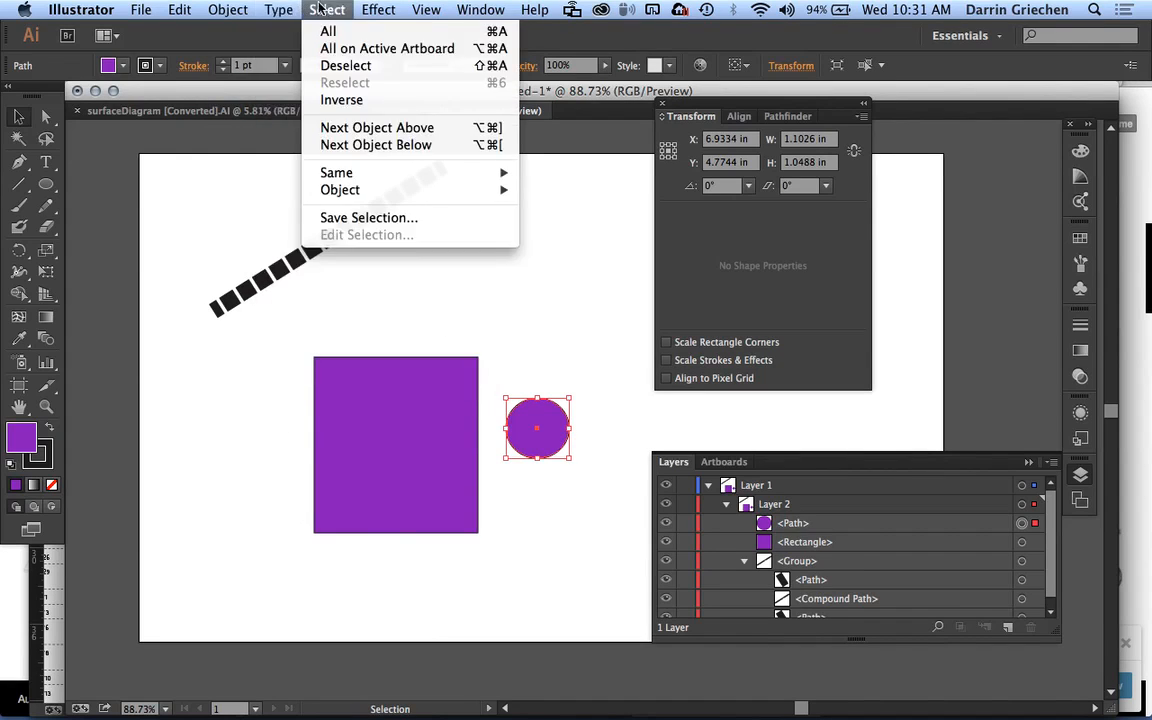
pyautogui.moveTo(331, 15)
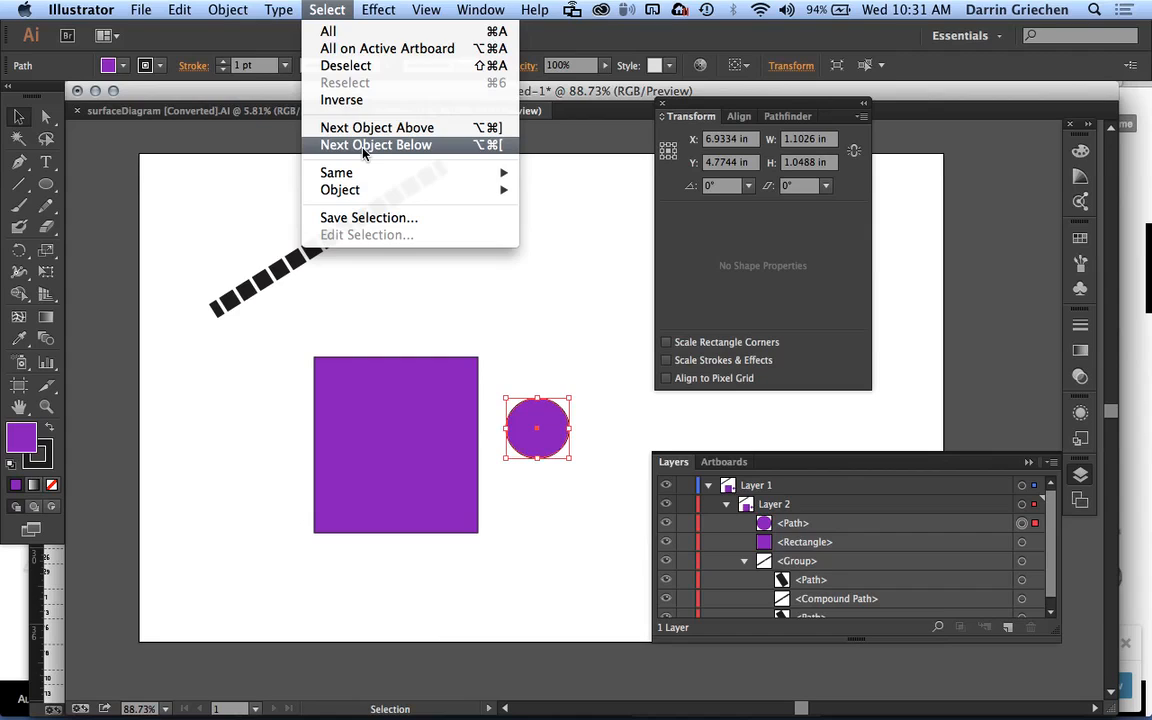
pyautogui.moveTo(377, 179)
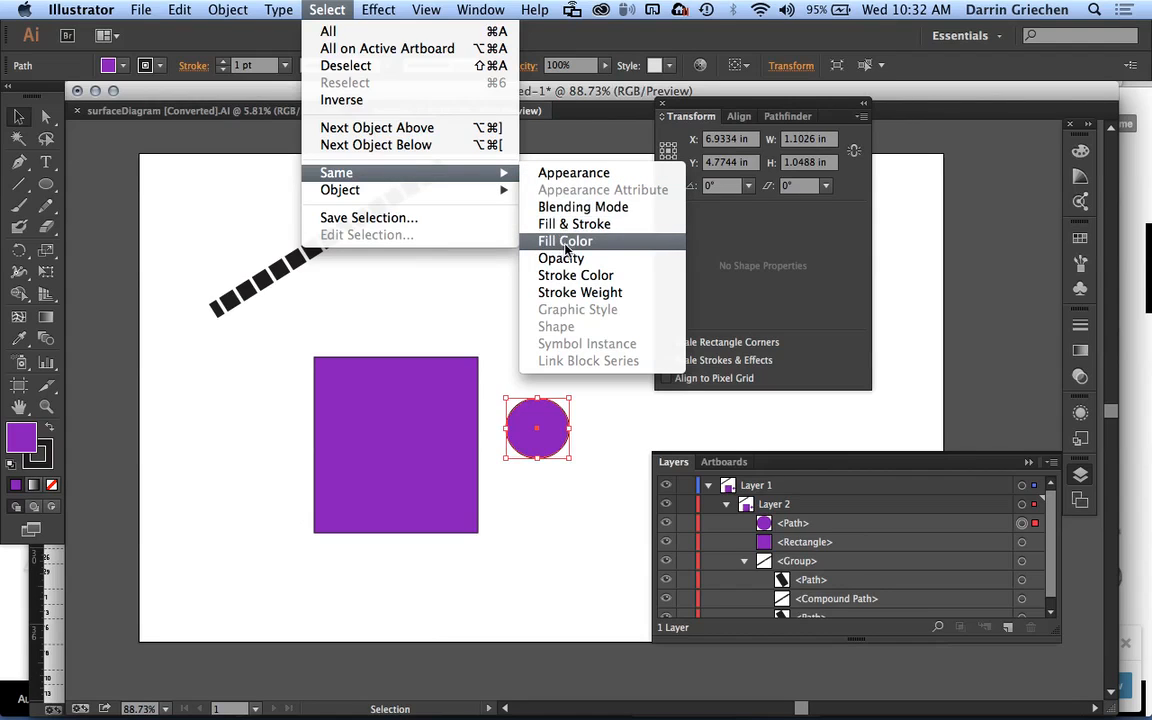
pyautogui.click(479, 289)
pyautogui.click(480, 291)
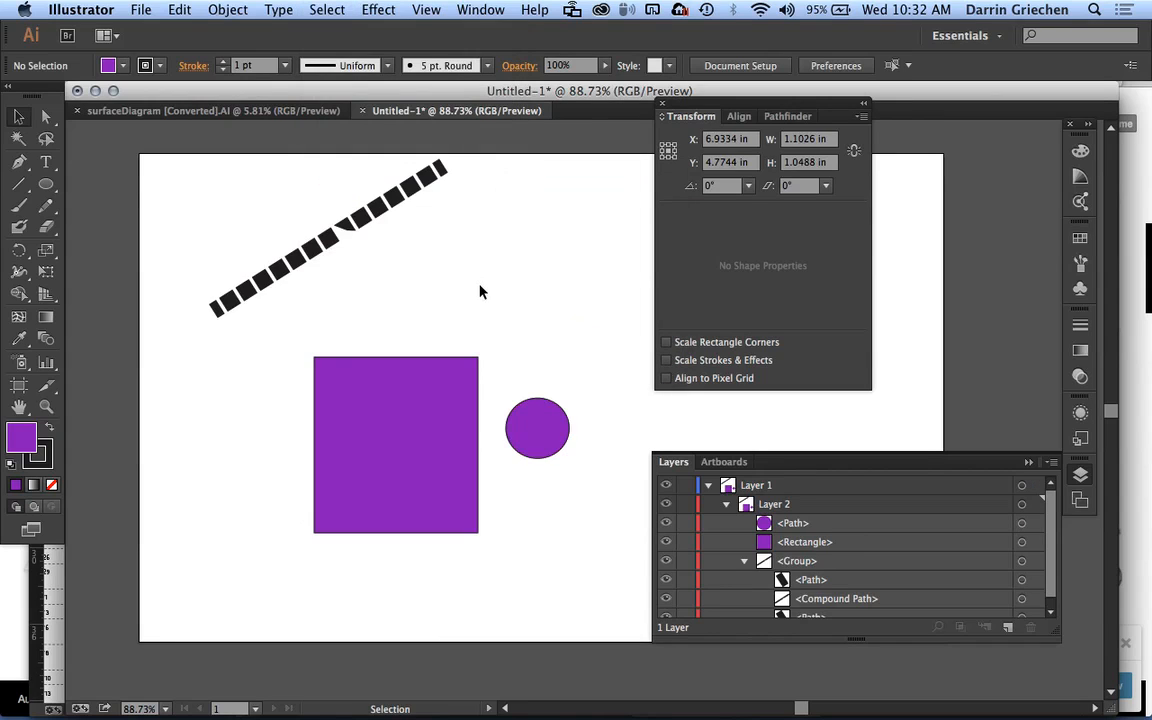
# Select all objects sharing the same purple fill color, and deselect them.
pyautogui.click(327, 9)
pyautogui.moveTo(401, 180)
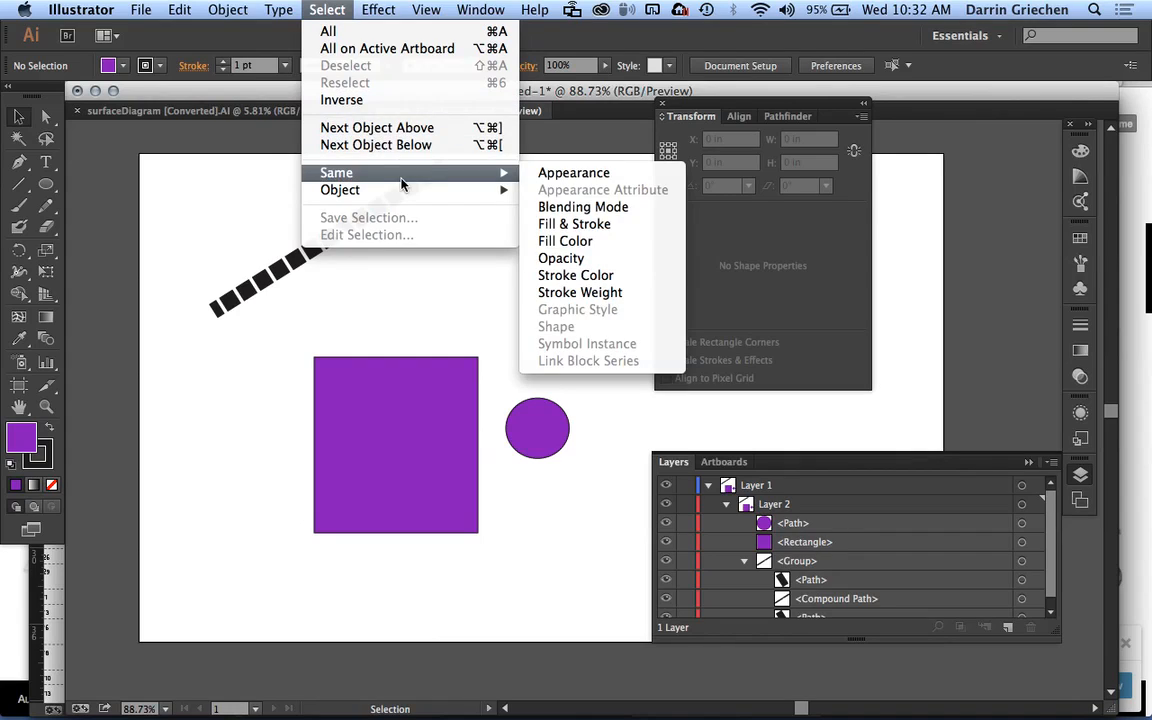
pyautogui.click(580, 241)
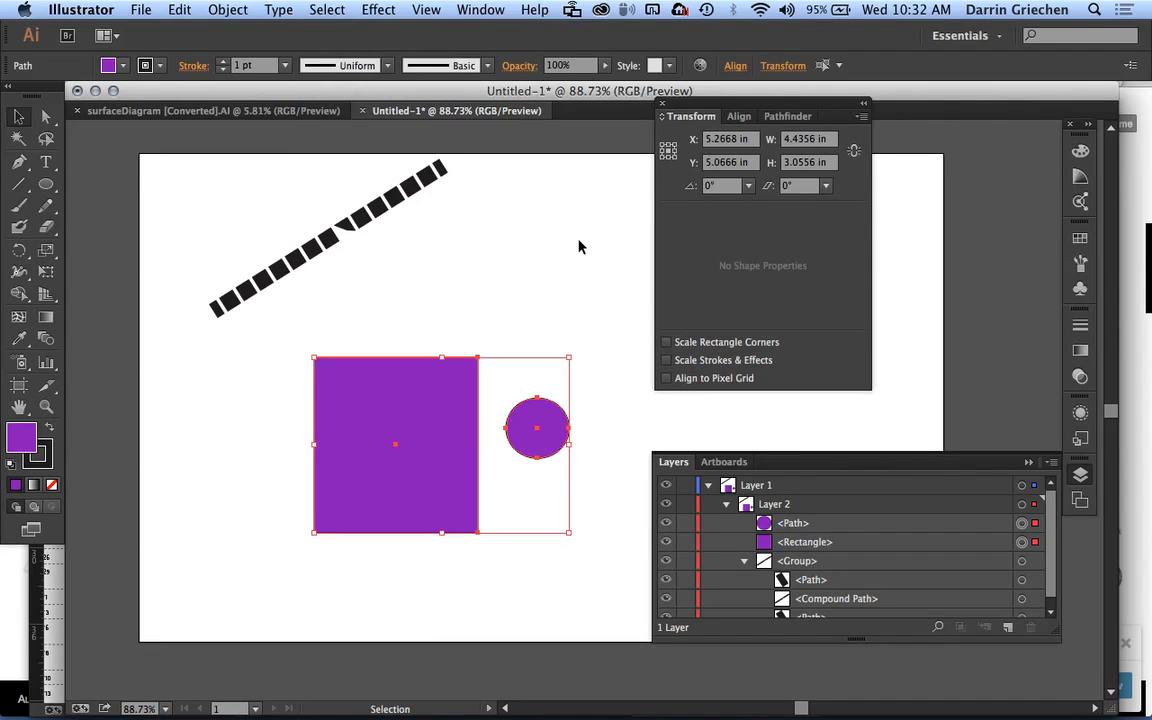
pyautogui.click(494, 288)
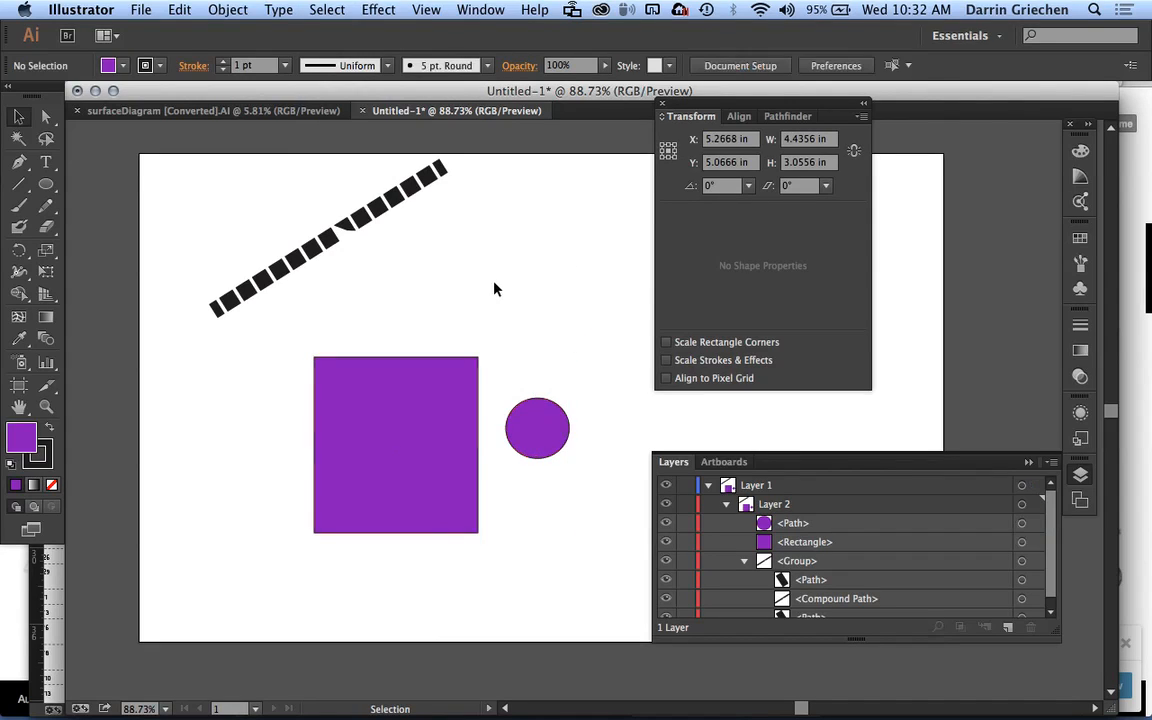
# Look through the available Illustrator and Photoshop effects, including the Pathfinder effects.
pyautogui.click(313, 12)
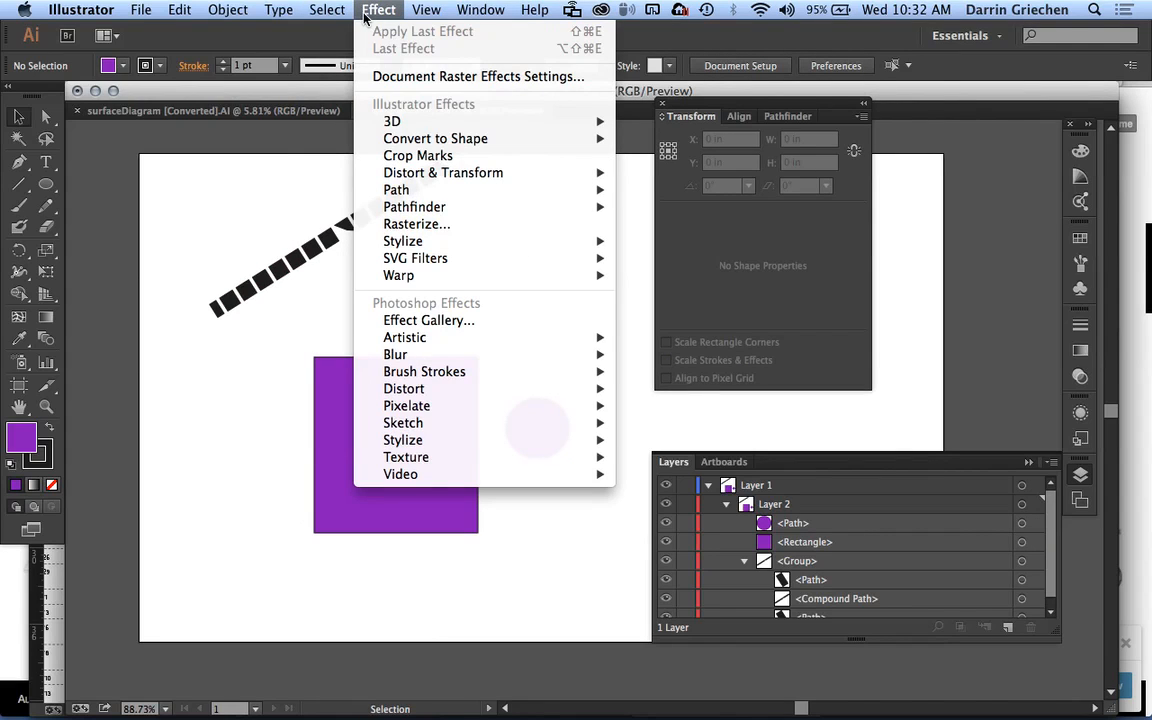
pyautogui.moveTo(442, 260)
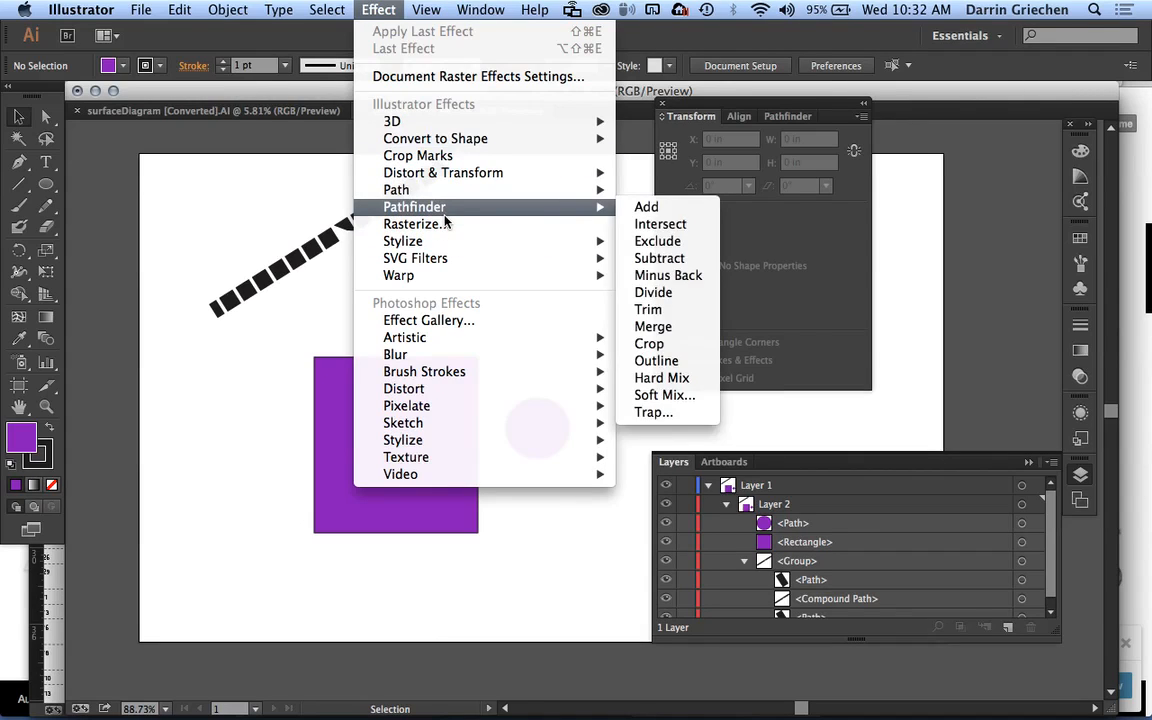
pyautogui.click(325, 300)
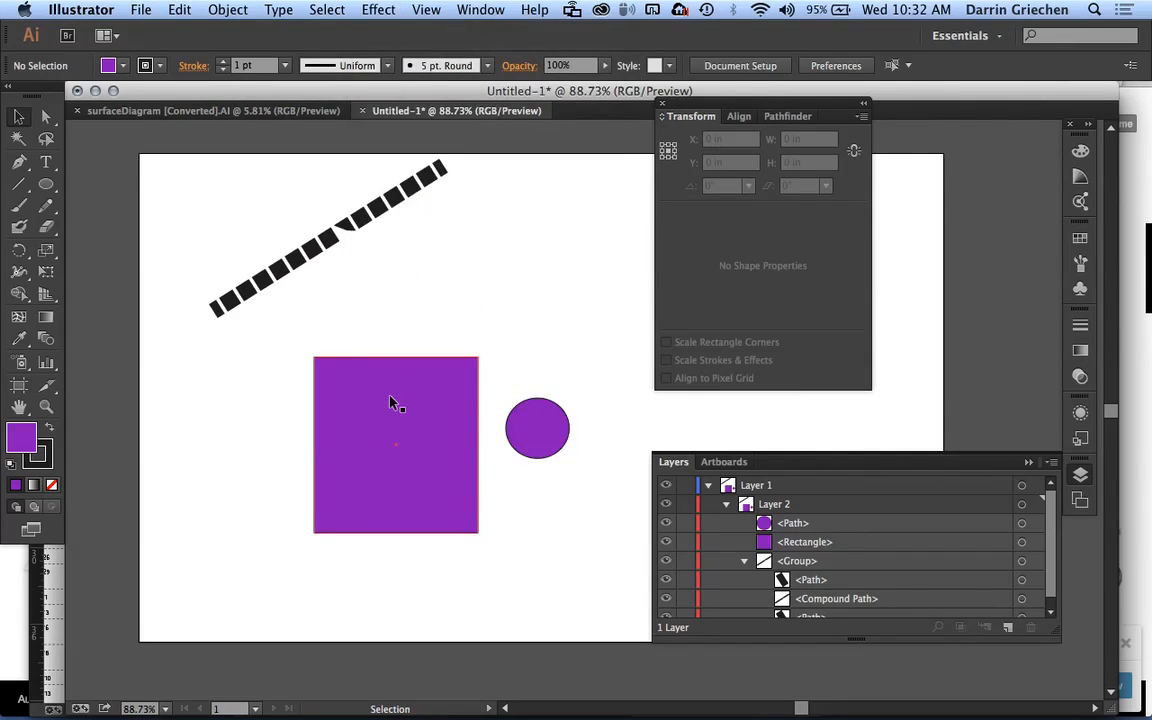
# Apply the Pucker & Bloat effect to the purple rectangle at -53% with the preview on.
pyautogui.click(390, 403)
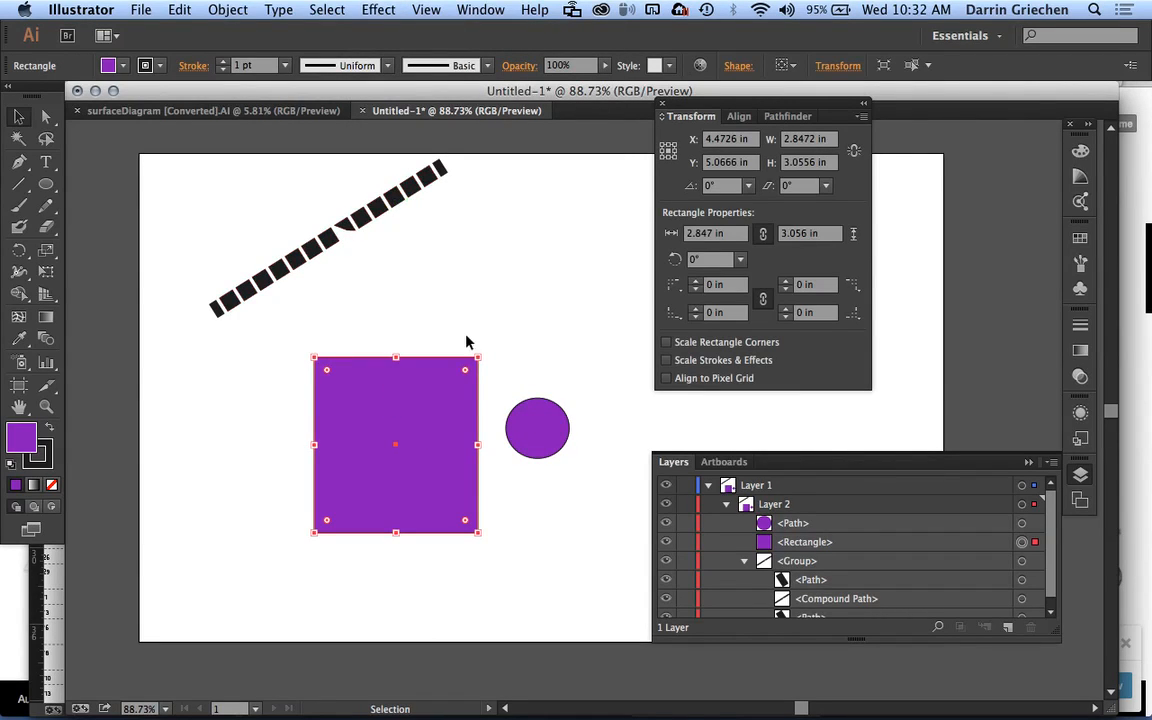
pyautogui.click(378, 10)
pyautogui.moveTo(457, 180)
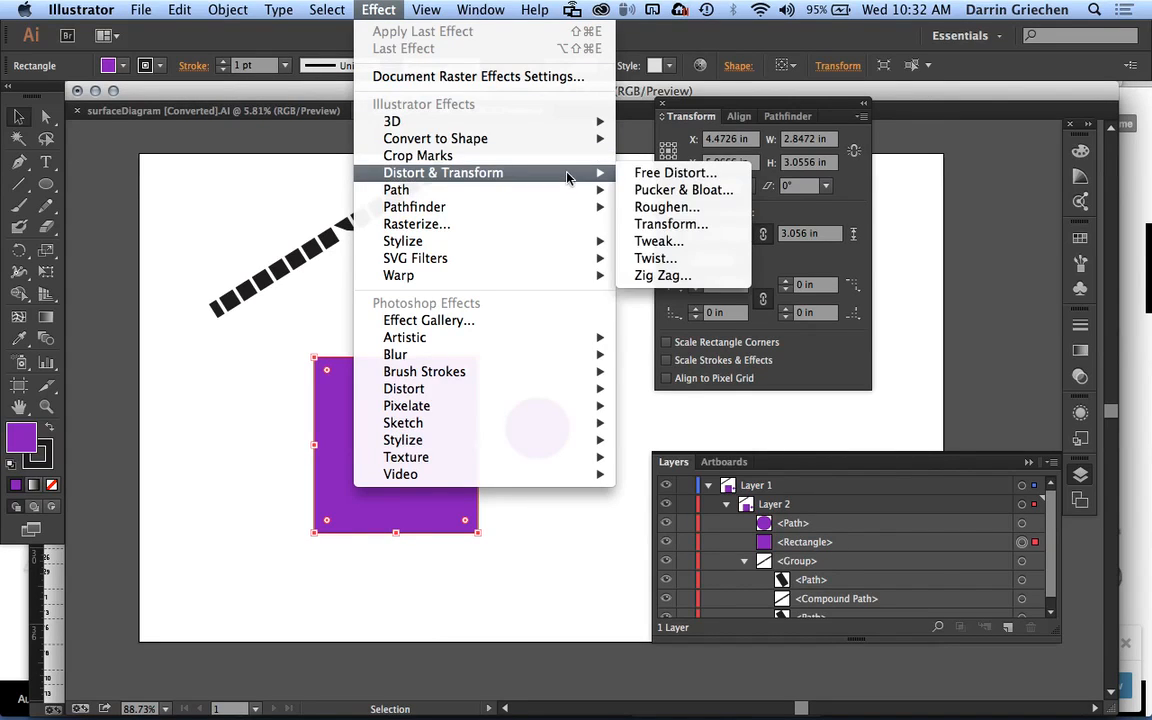
pyautogui.click(660, 192)
pyautogui.moveTo(585, 305); pyautogui.dragTo(702, 314)
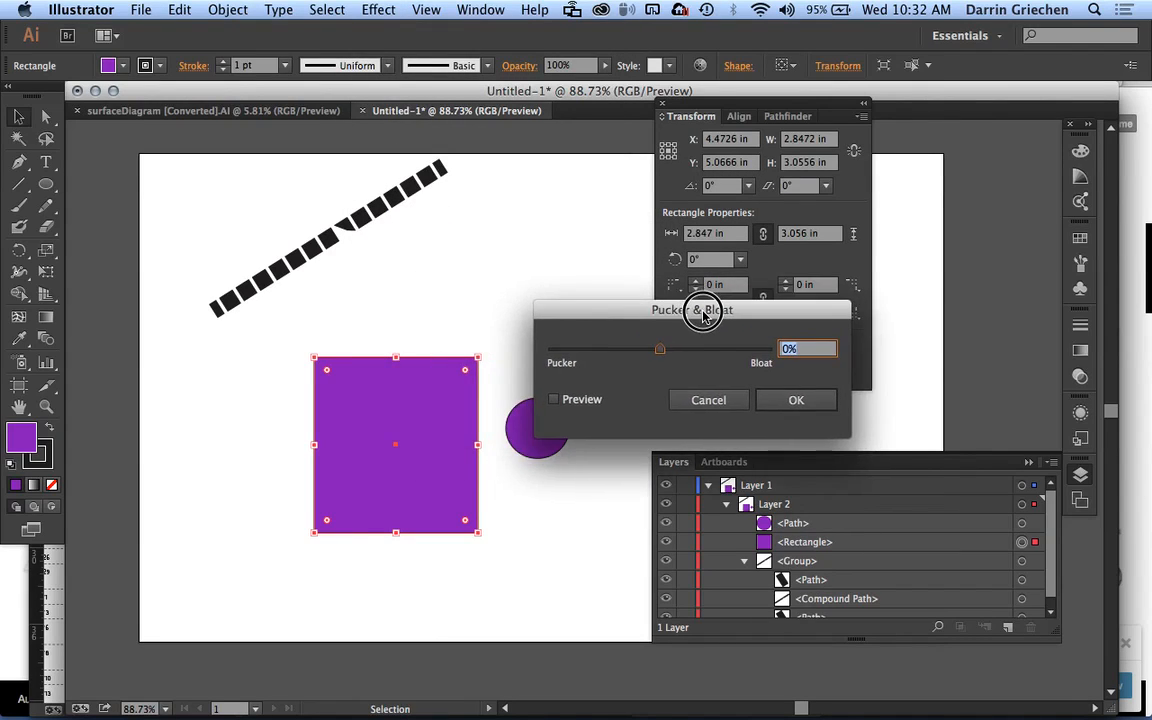
pyautogui.click(554, 400)
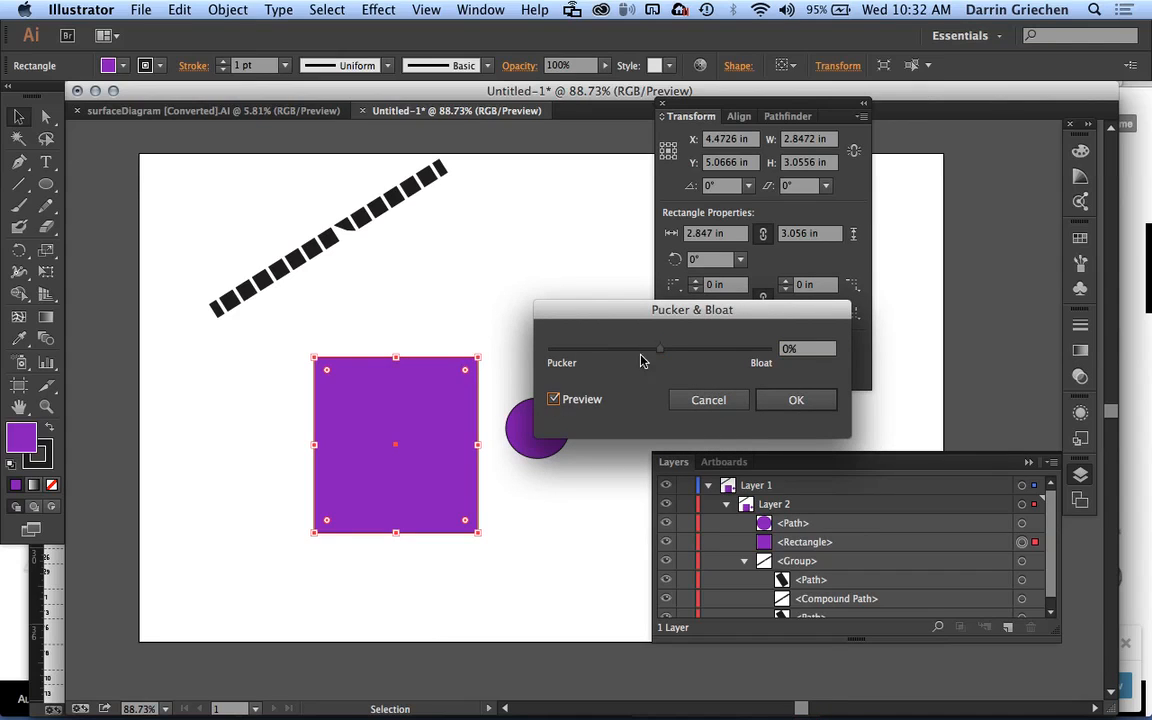
pyautogui.moveTo(661, 349); pyautogui.dragTo(630, 352)
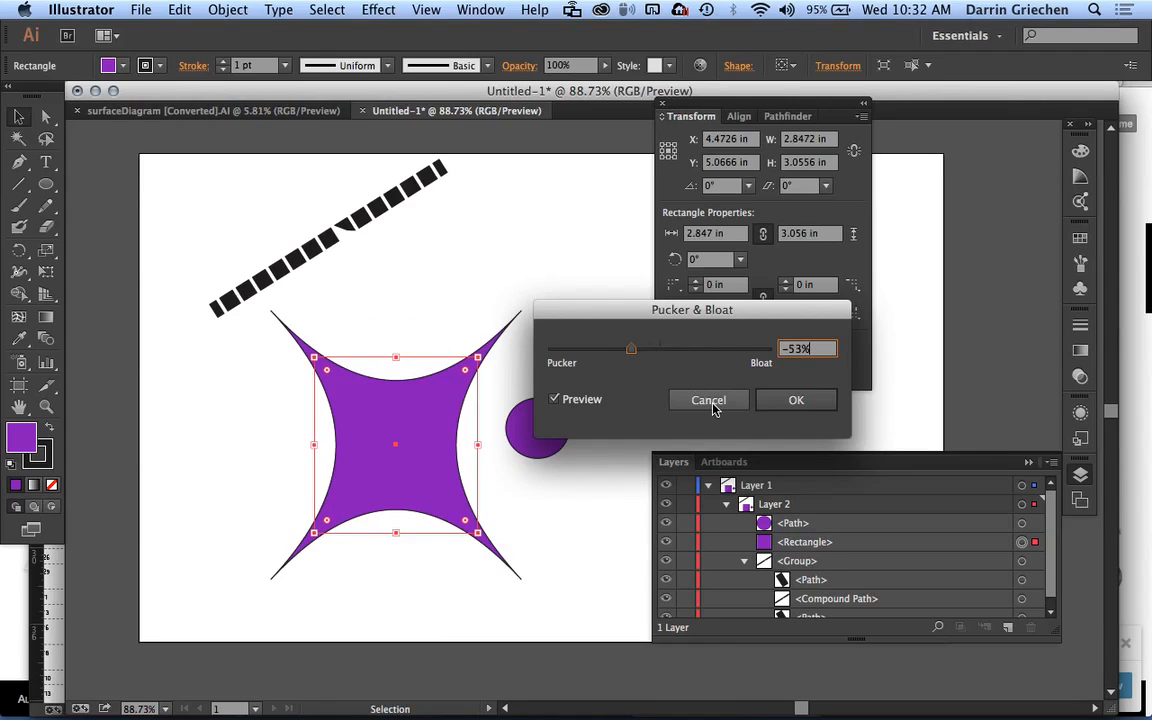
pyautogui.click(792, 401)
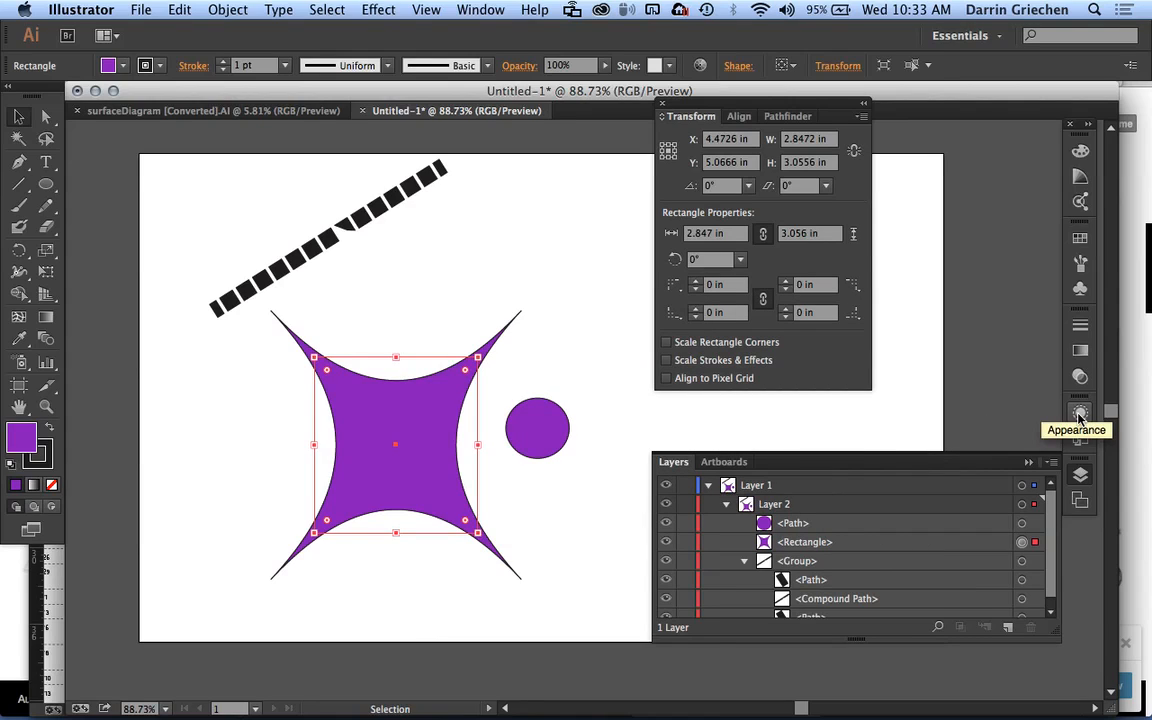
# Edit the purple shape's Pucker & Bloat effect from its appearance attributes to 41% with the preview on, and deselect the shape.
pyautogui.click(1080, 414)
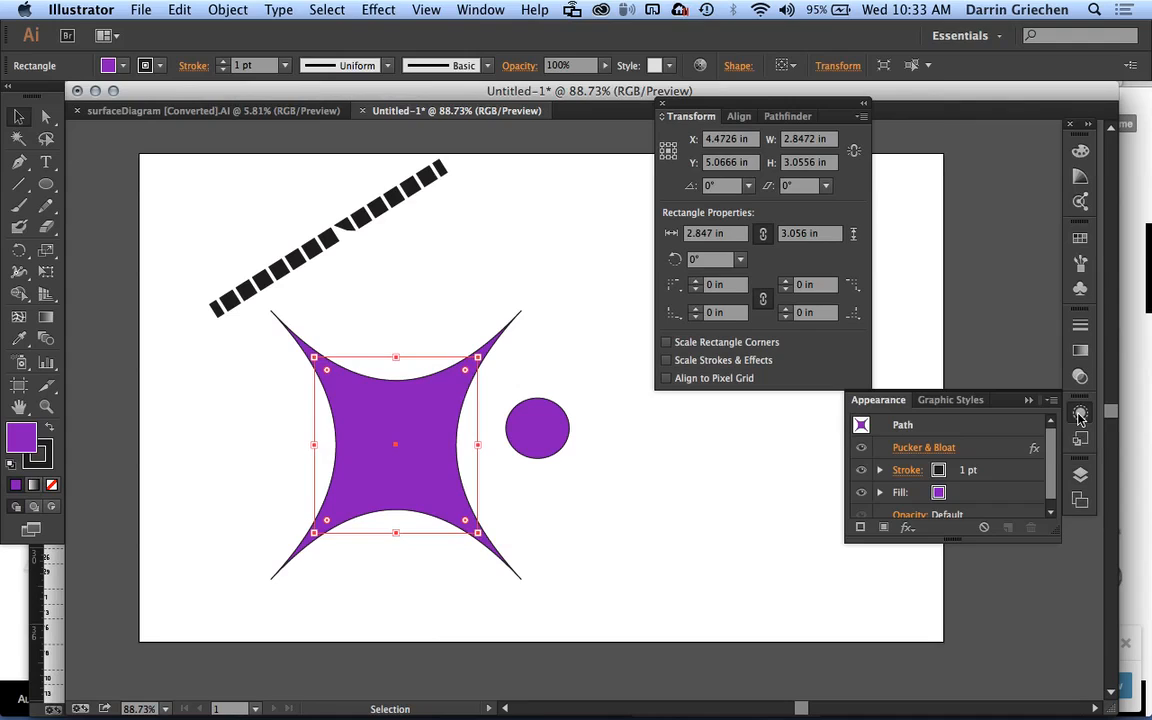
pyautogui.click(922, 452)
pyautogui.moveTo(632, 350); pyautogui.dragTo(682, 349)
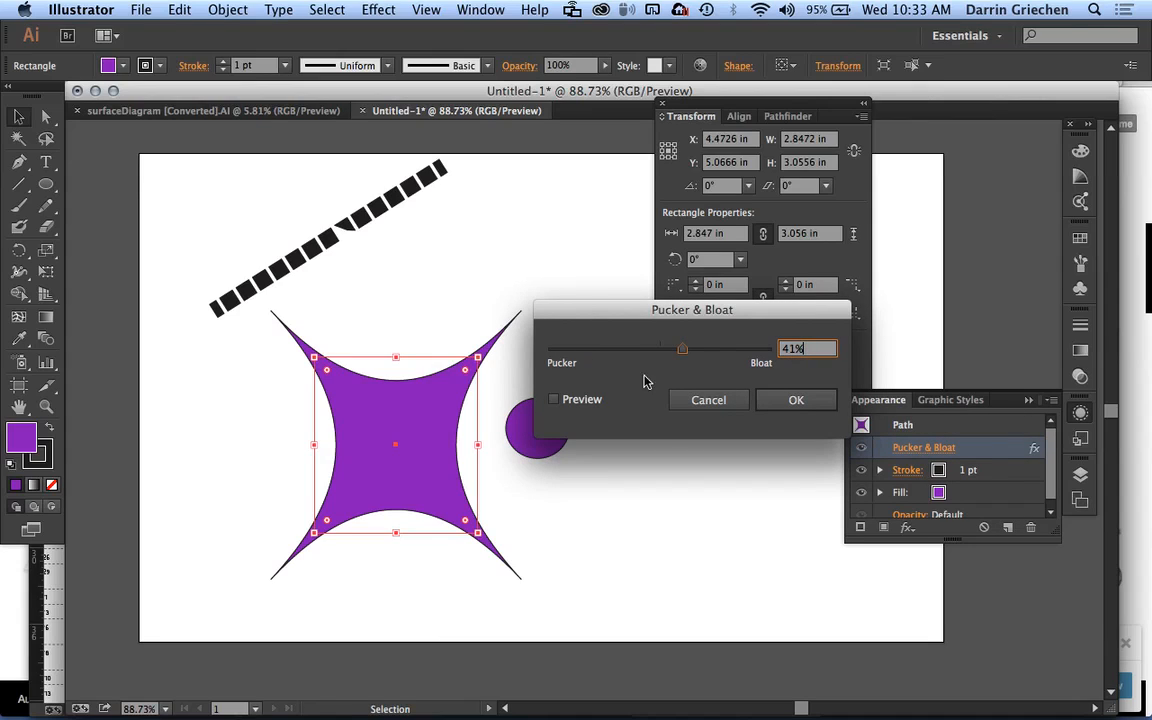
pyautogui.click(555, 400)
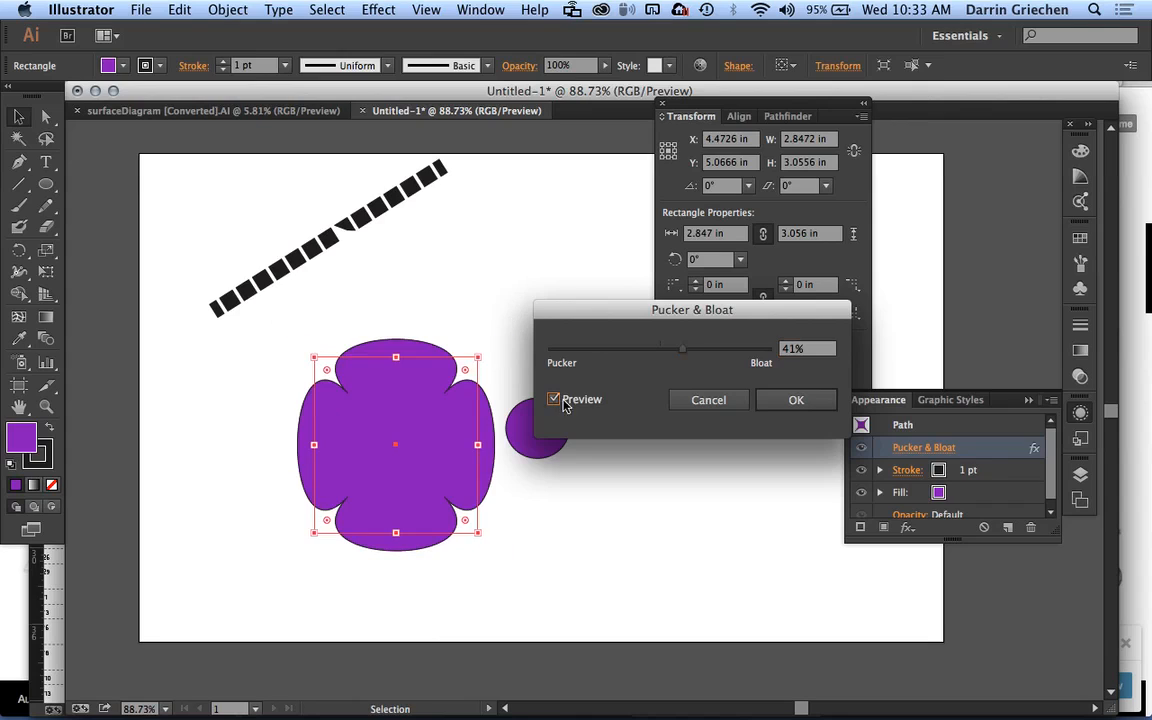
pyautogui.click(779, 413)
pyautogui.click(789, 488)
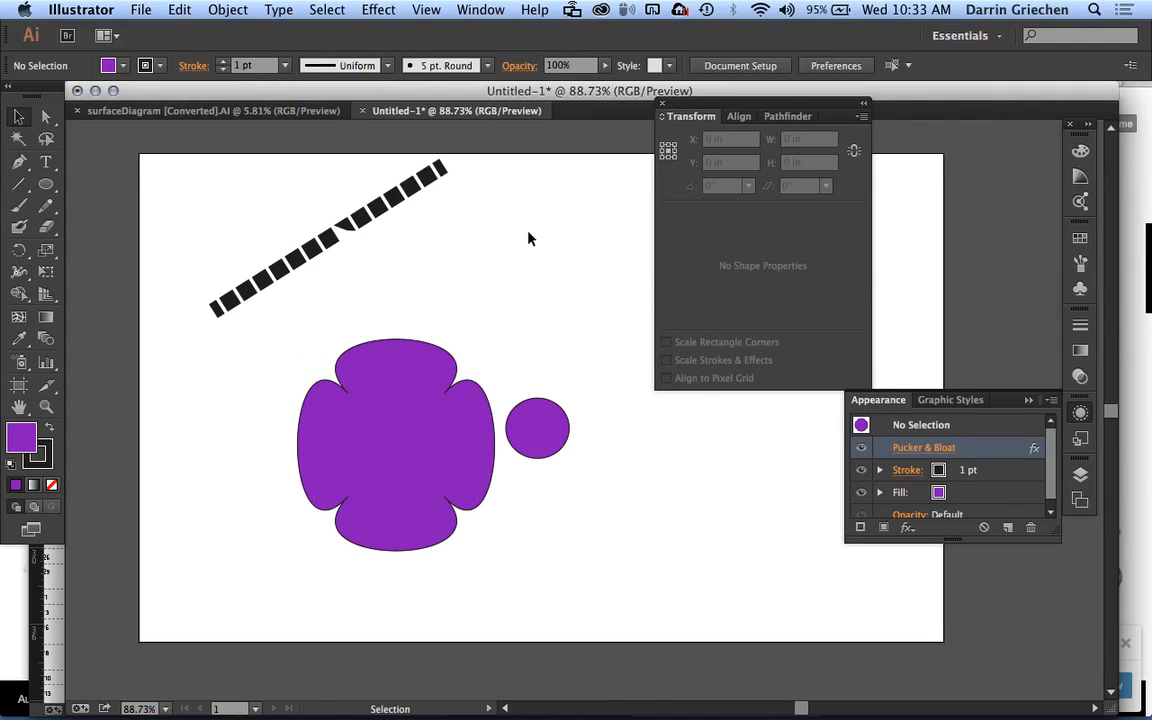
# Look through the Photoshop effects, including the Blur effects.
pyautogui.click(378, 9)
pyautogui.moveTo(410, 8)
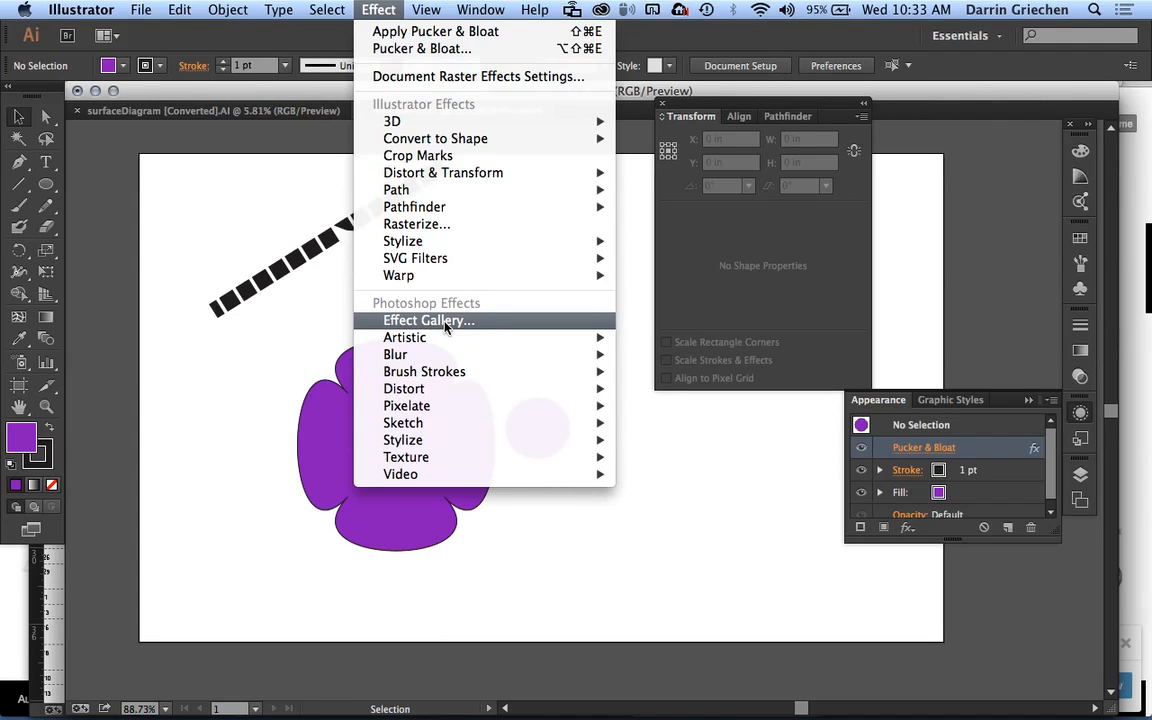
pyautogui.moveTo(497, 353)
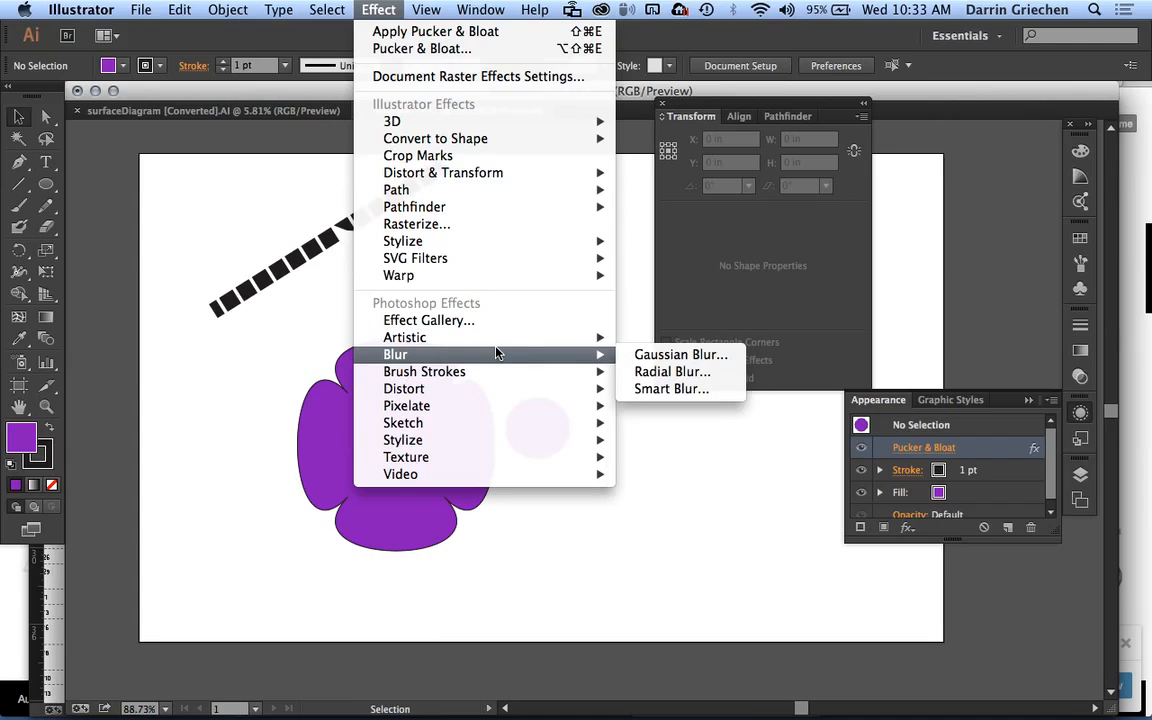
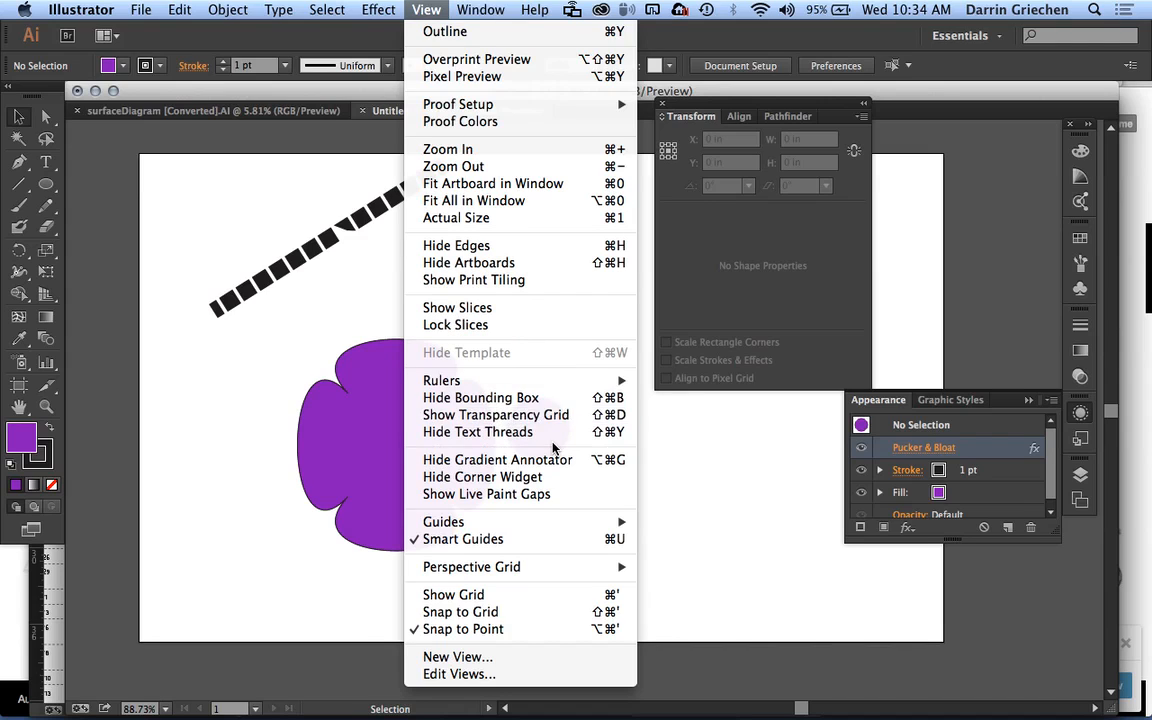
# Show the document rulers and look over the grid and snapping view options.
pyautogui.moveTo(537, 382)
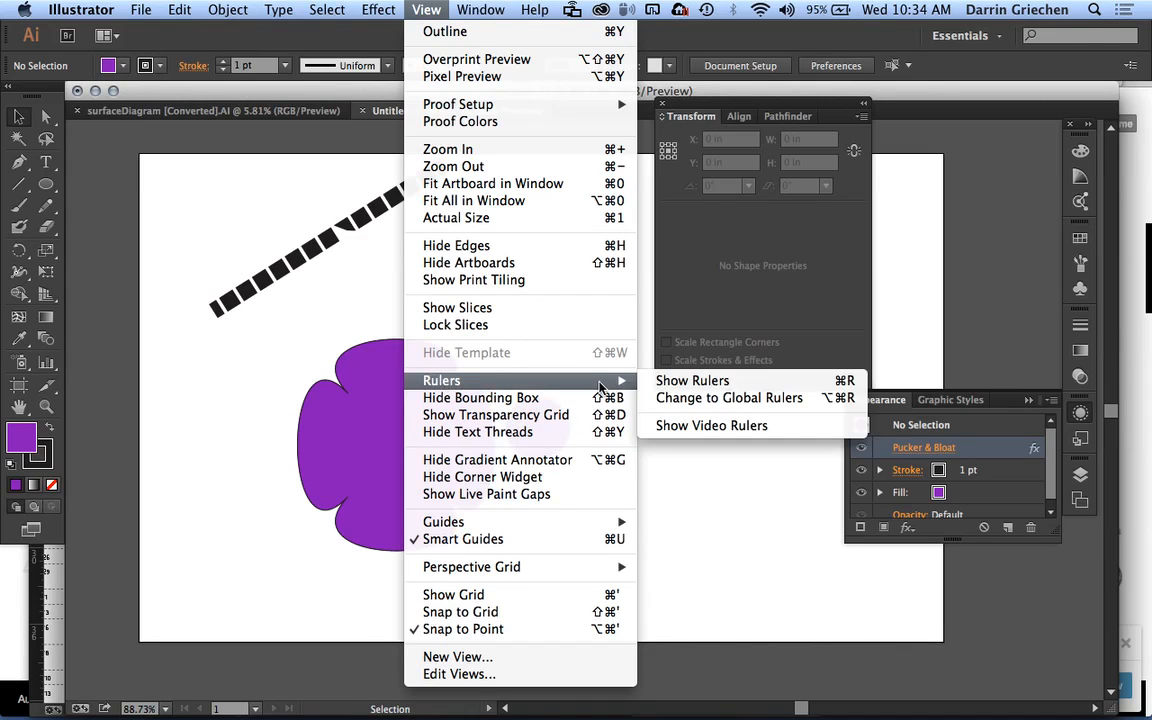
pyautogui.click(666, 389)
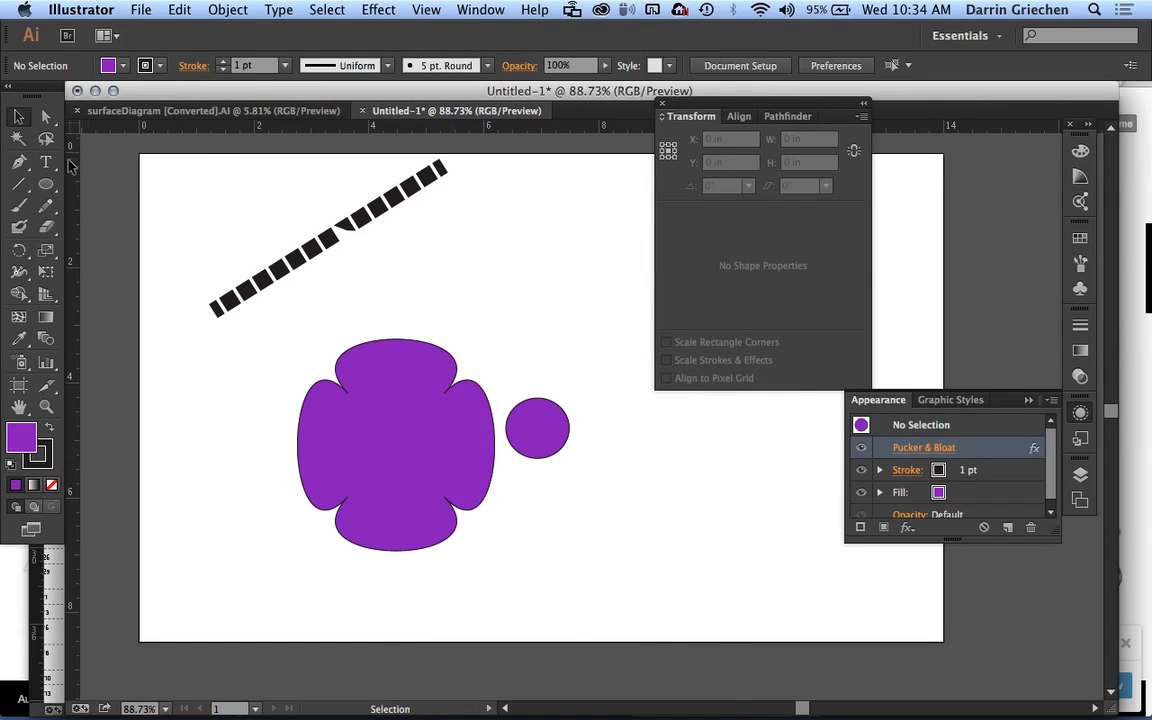
pyautogui.click(426, 9)
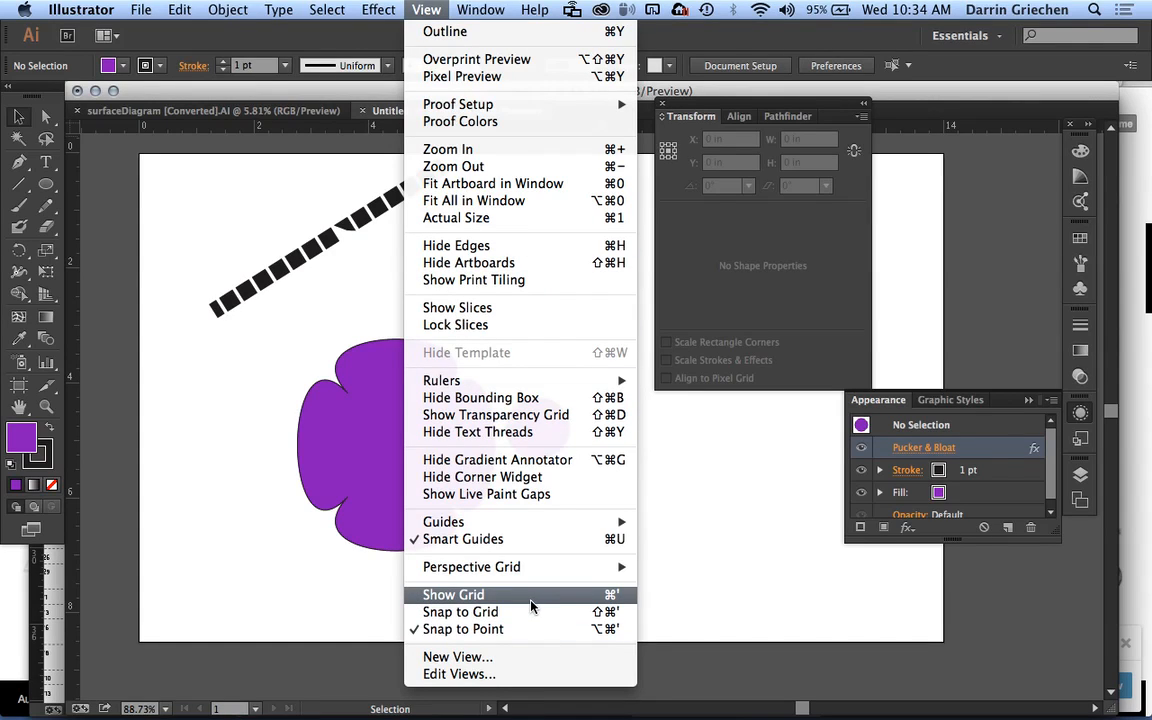
pyautogui.click(236, 402)
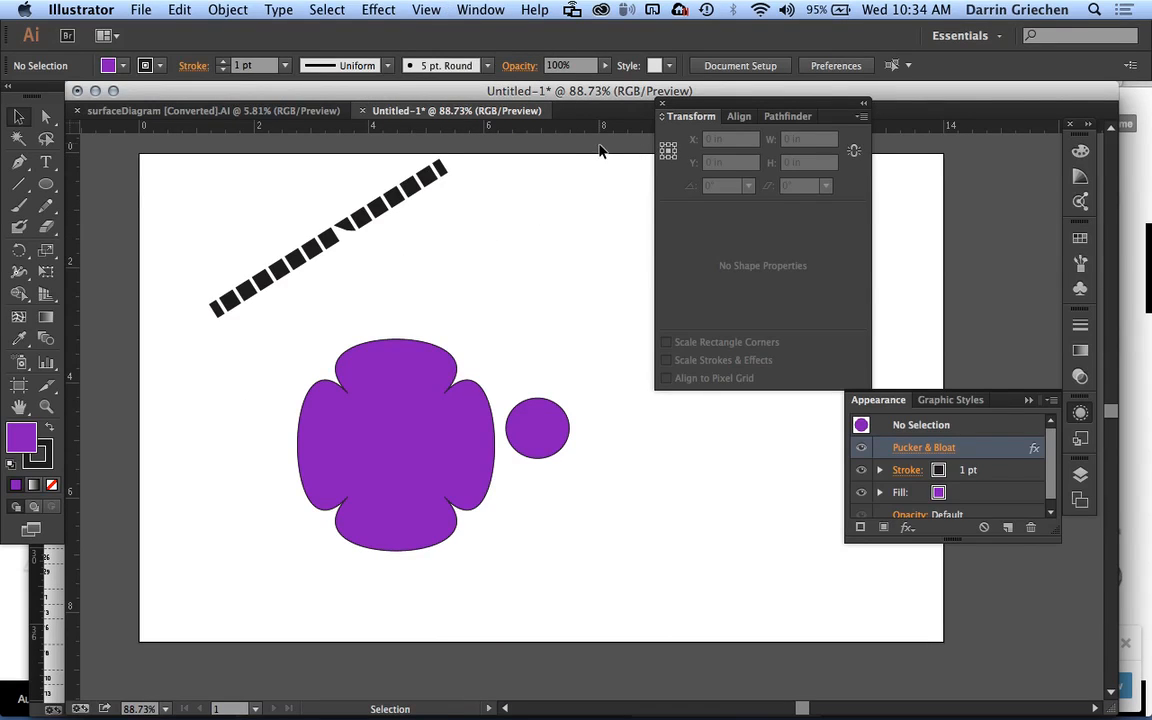
# Create a new layer above Layer 1 and name it guides.
pyautogui.click(1081, 478)
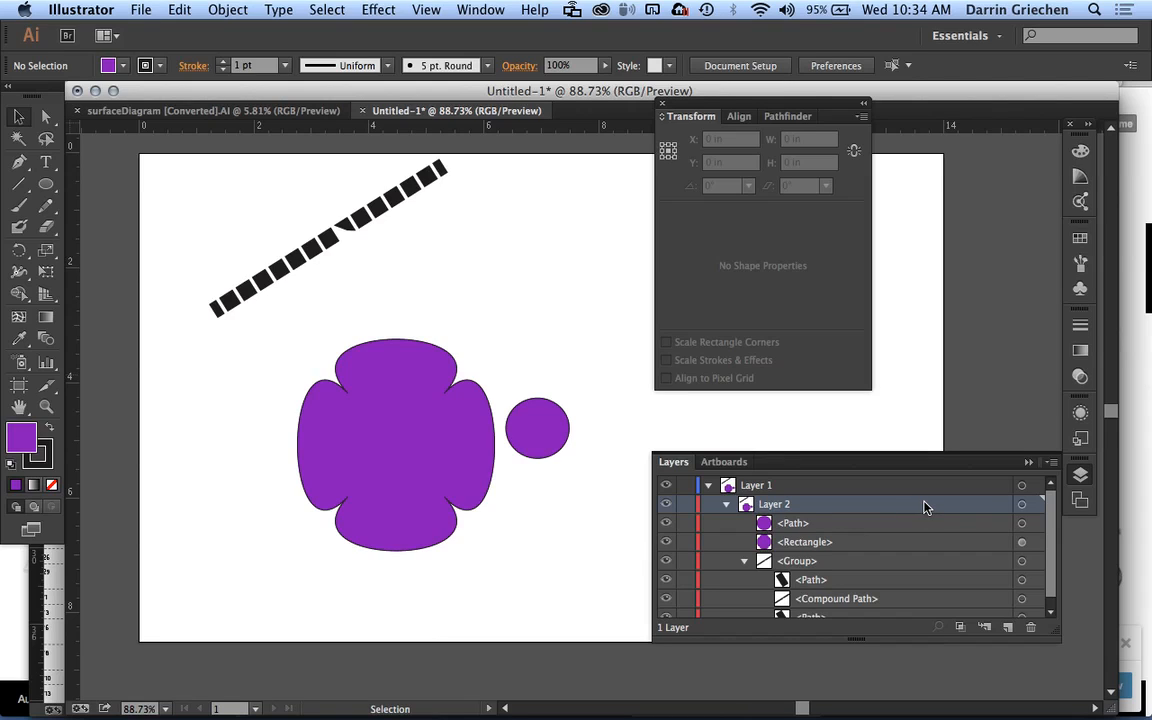
pyautogui.click(901, 488)
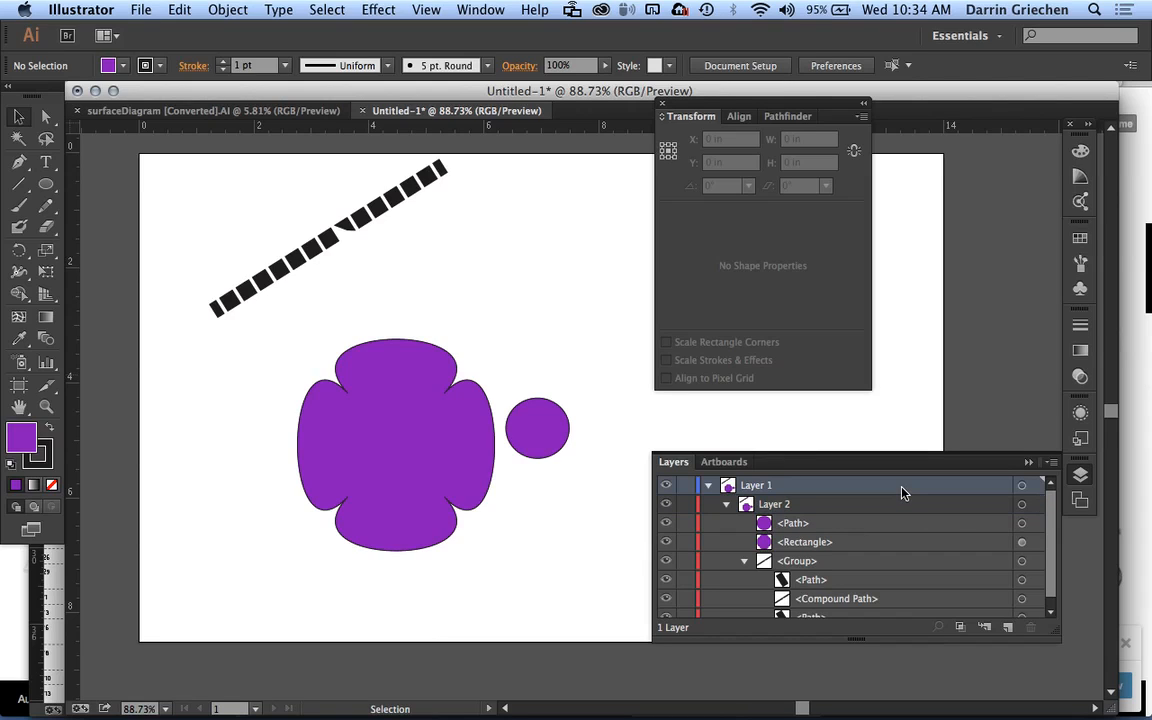
pyautogui.click(1008, 628)
pyautogui.doubleClick(773, 489)
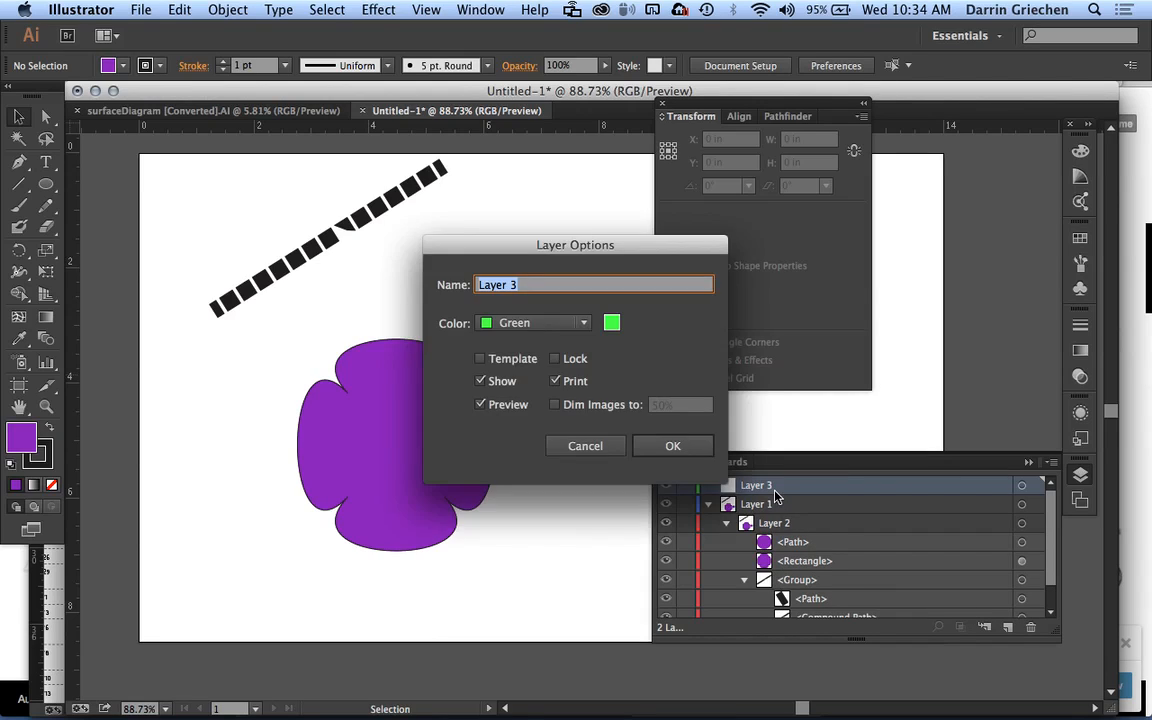
pyautogui.write('guides')
pyautogui.press('Return')
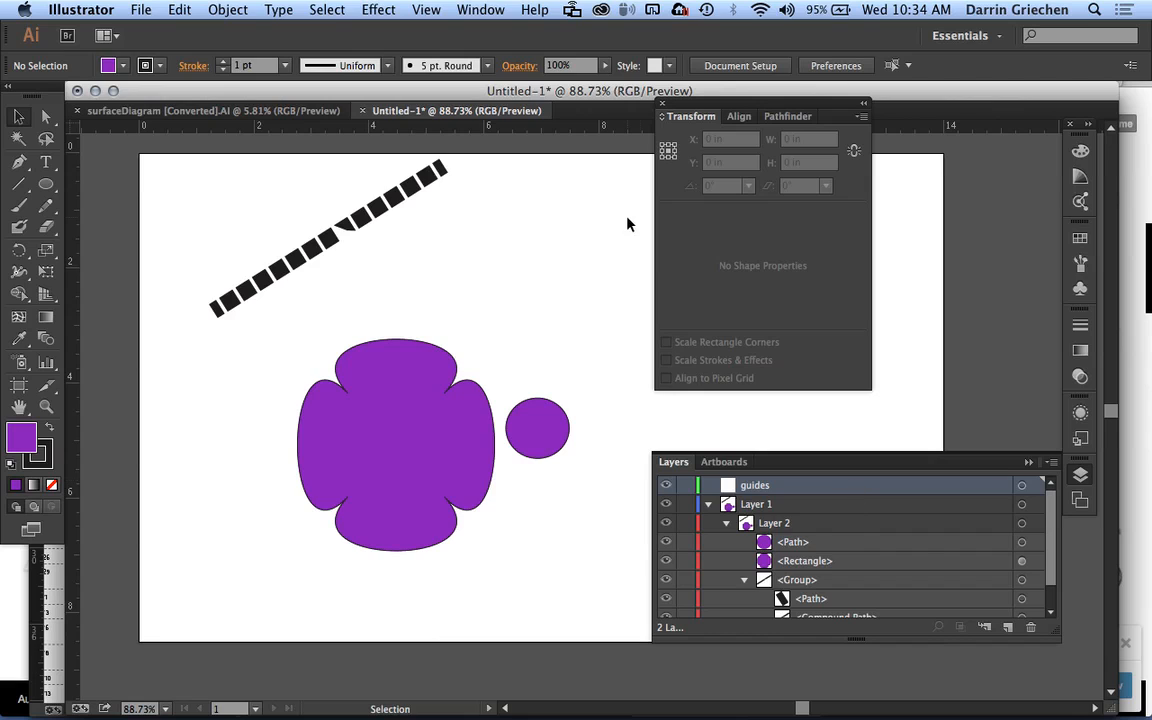
# On the guides layer, place horizontal guides at about 1.7 and 1.3 in and vertical guides at about 3 and 5.2 in.
pyautogui.moveTo(512, 126); pyautogui.dragTo(566, 367)
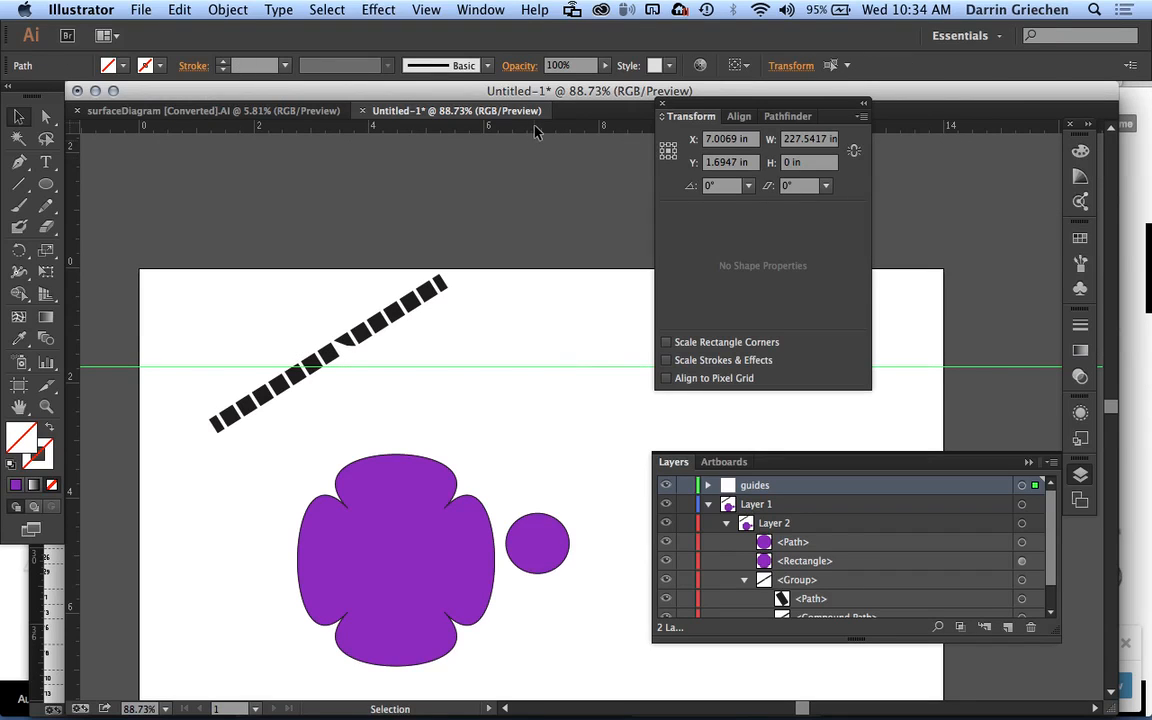
pyautogui.moveTo(540, 128); pyautogui.dragTo(545, 345)
pyautogui.moveTo(74, 292); pyautogui.dragTo(312, 296)
pyautogui.moveTo(74, 275); pyautogui.dragTo(439, 300)
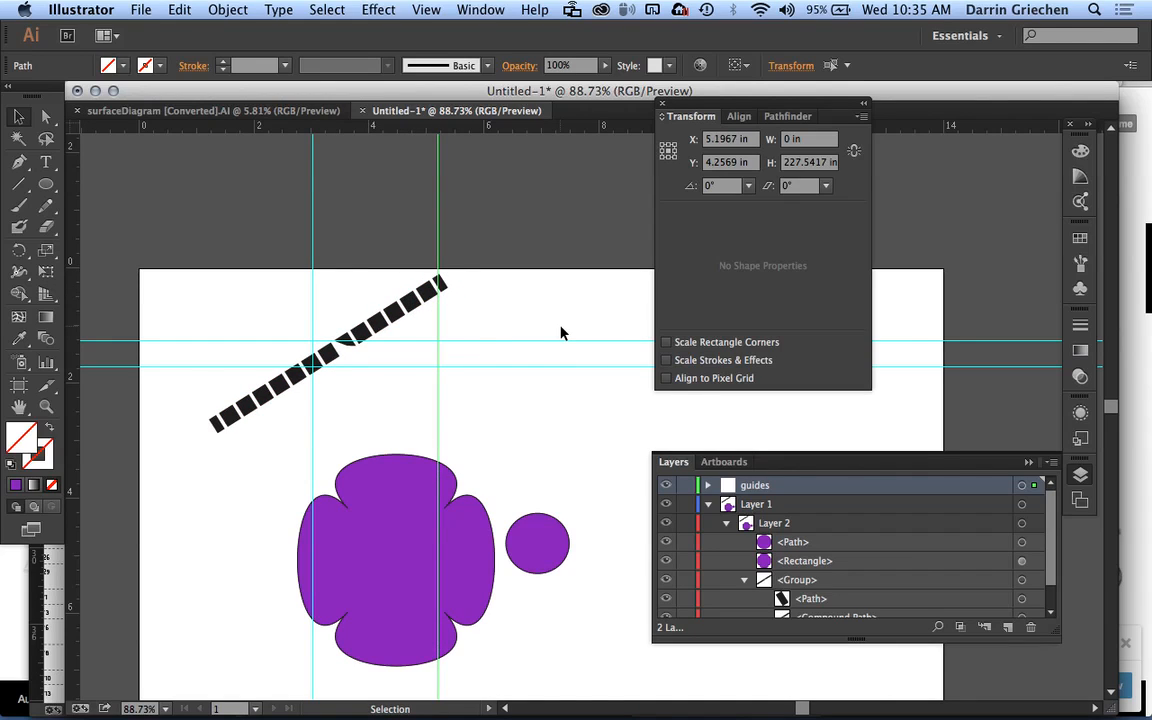
pyautogui.scroll(-3, 530, 350)
pyautogui.hscroll(1, 530, 350)
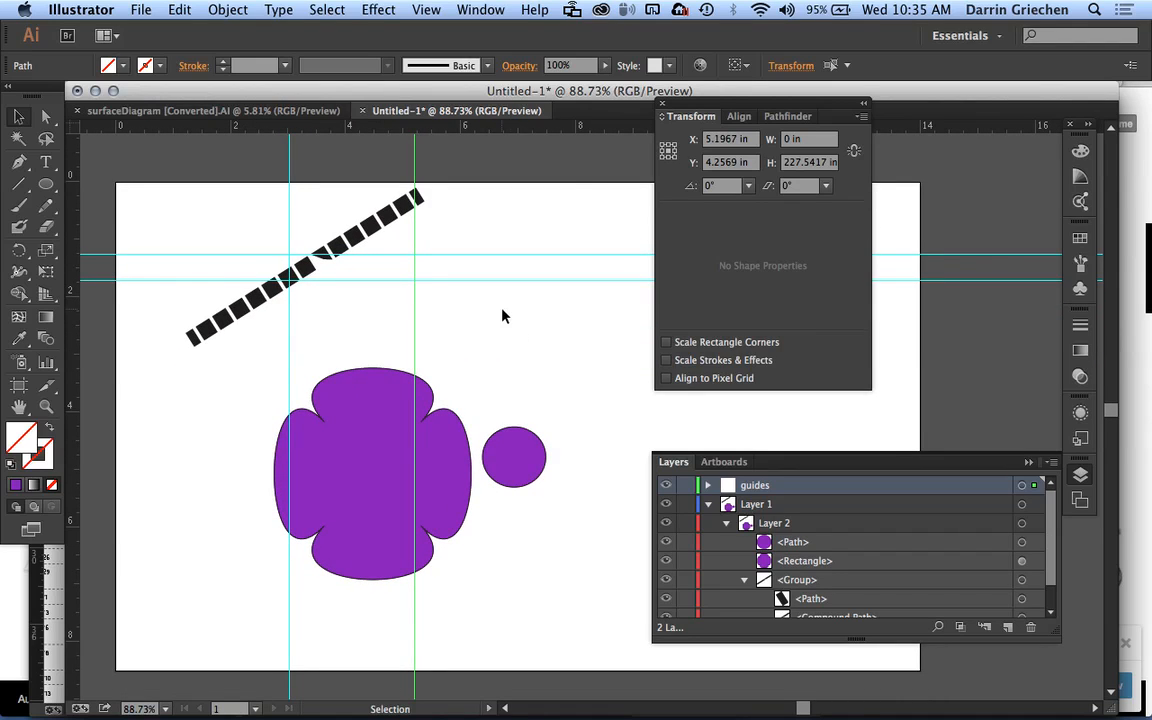
pyautogui.click(398, 386)
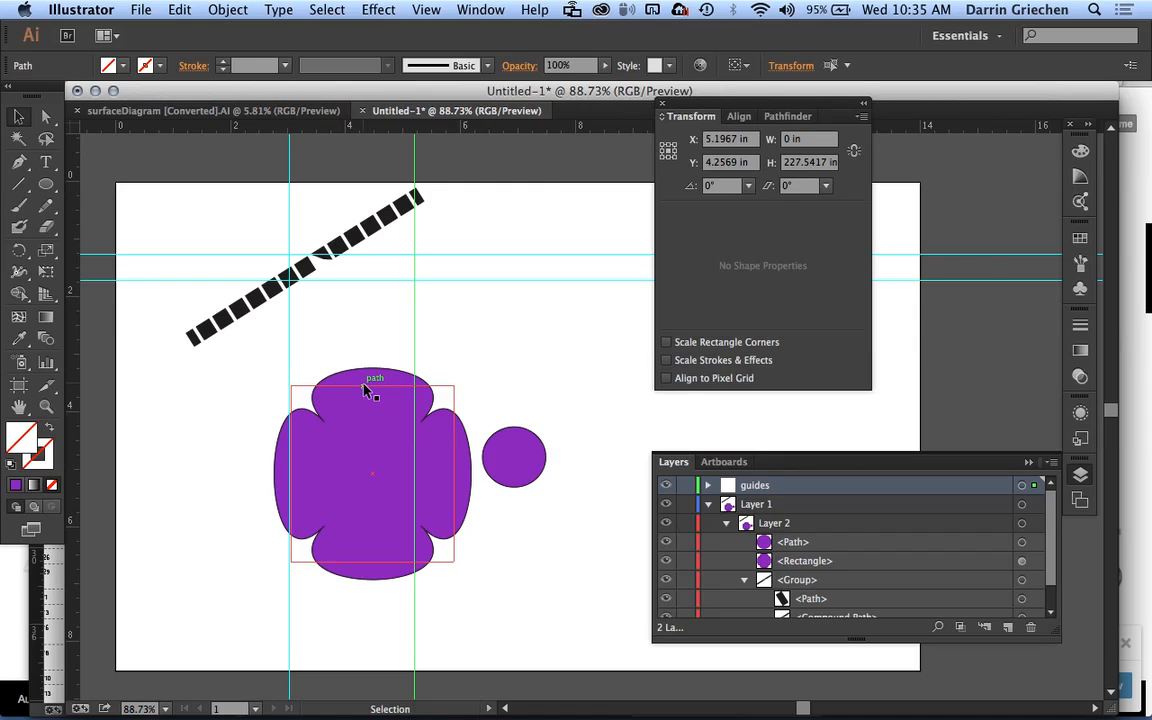
pyautogui.click(470, 368)
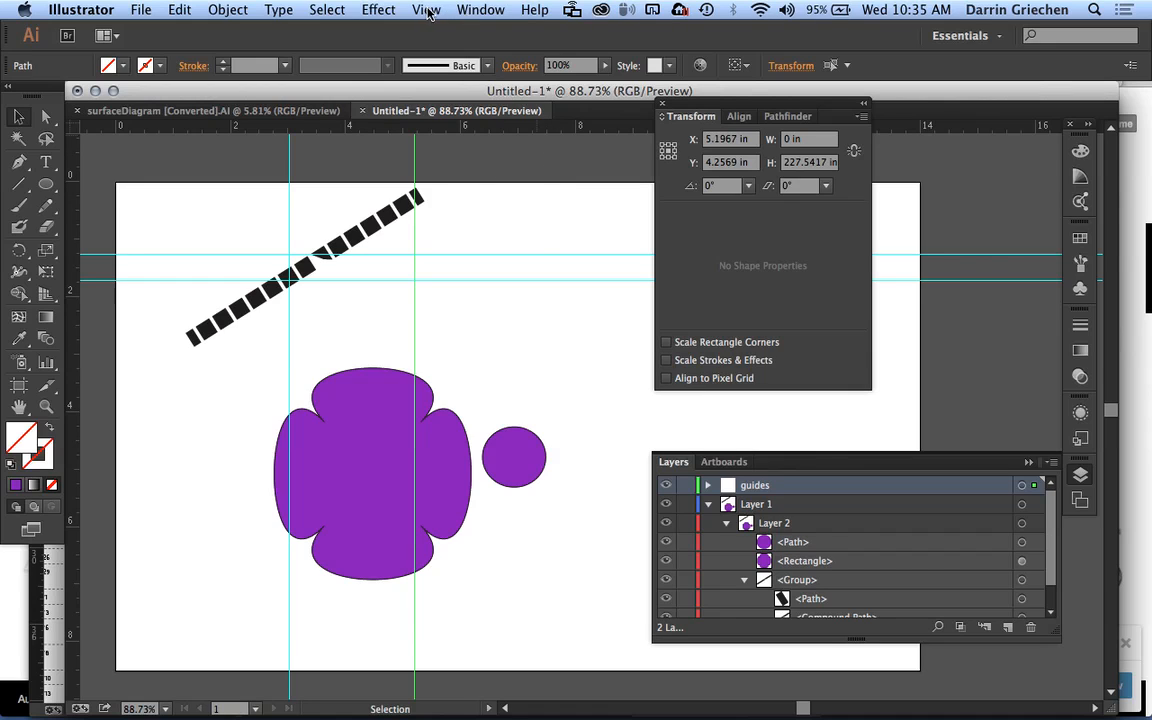
# Look through the list of available panels, including the Type panels and the style, swatch and symbol libraries.
pyautogui.click(465, 10)
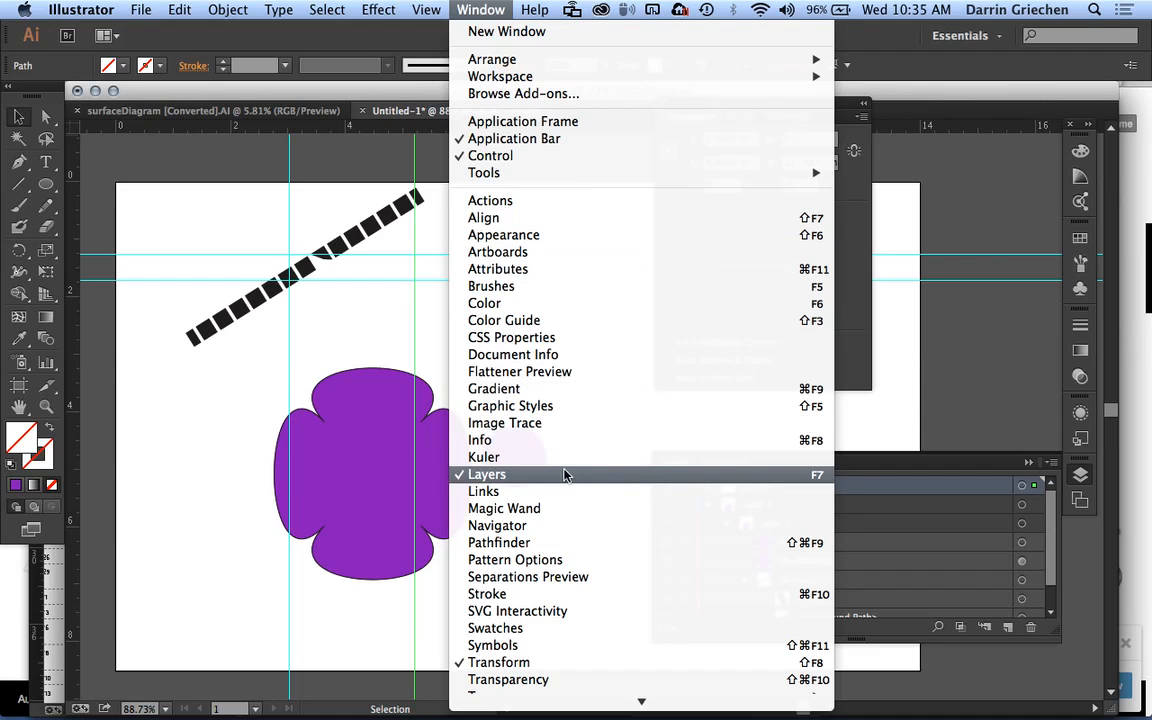
pyautogui.scroll(-5, 565, 474)
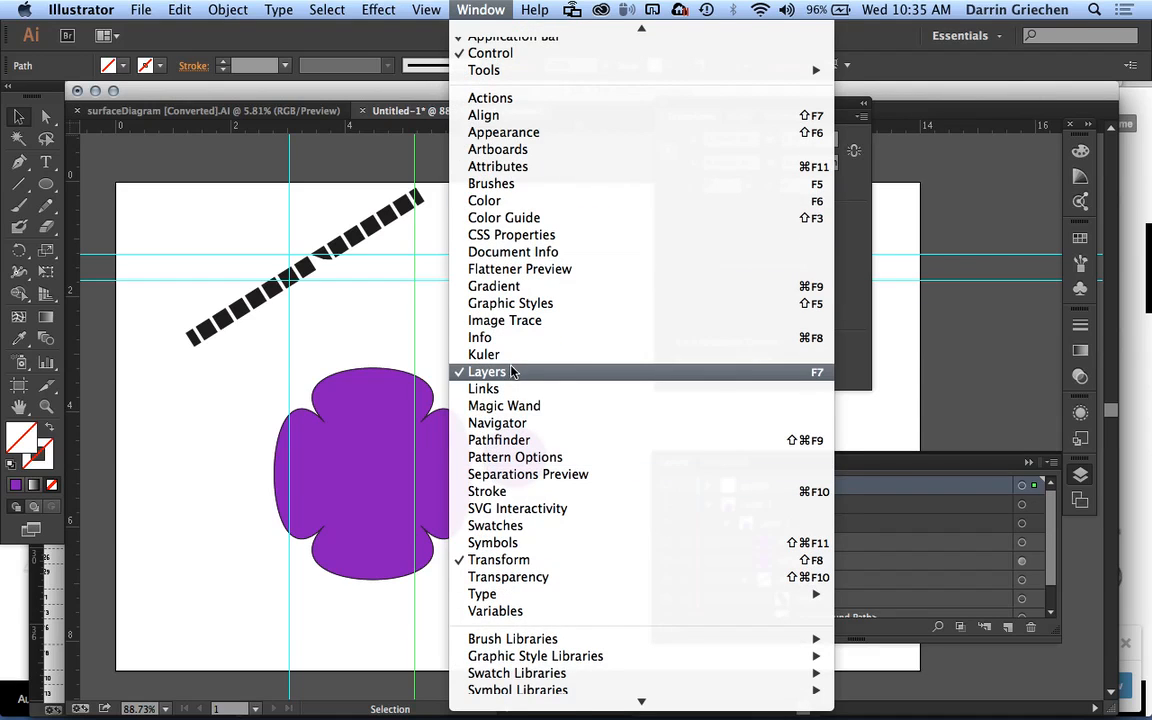
pyautogui.scroll(-2, 540, 552)
pyautogui.moveTo(543, 565)
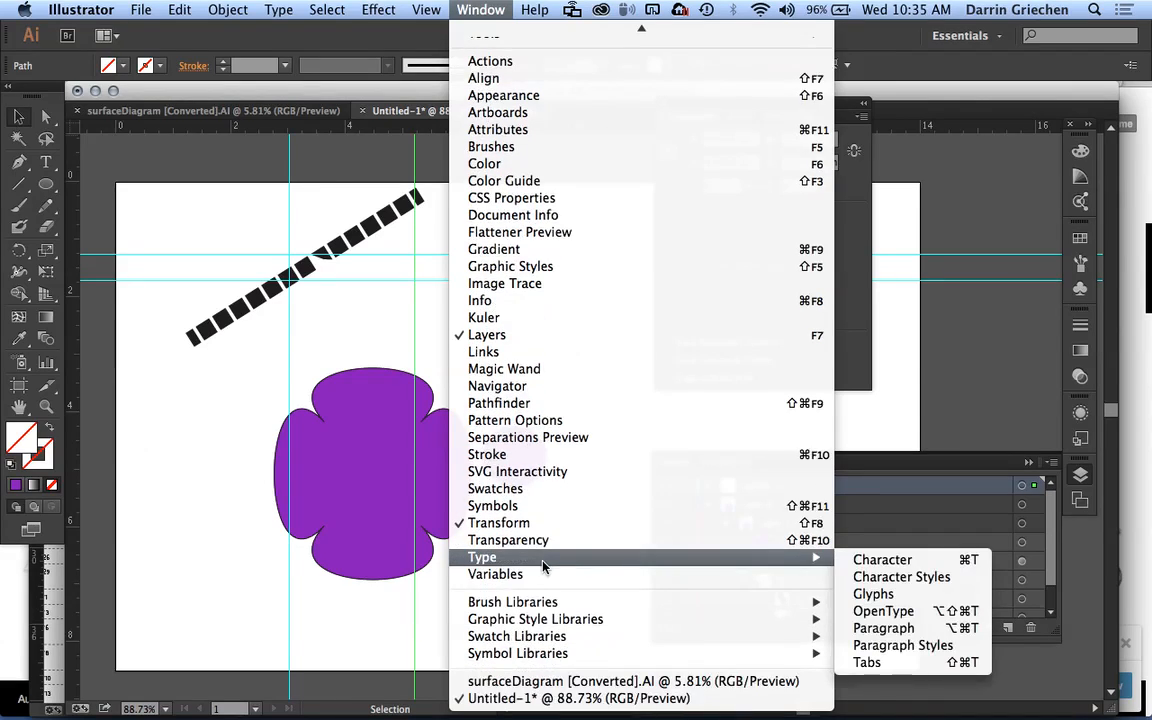
pyautogui.scroll(7, 599, 386)
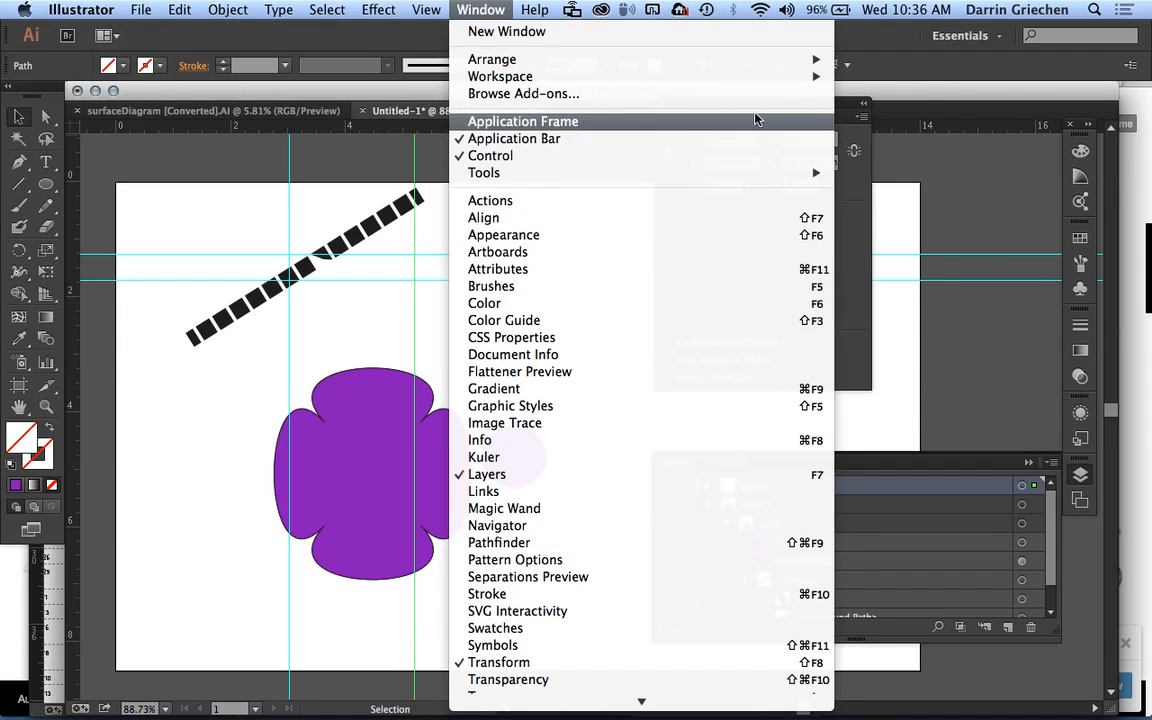
pyautogui.click(858, 110)
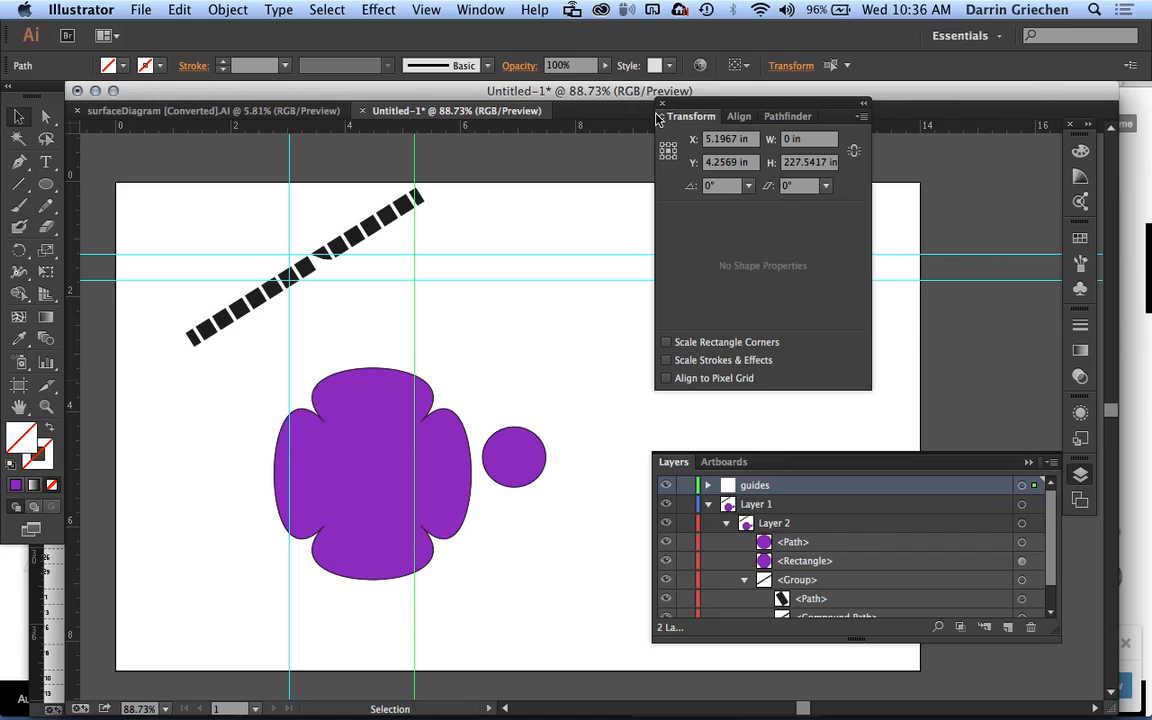
# Move the Transform panel off the artwork, then open the Links panel and dock its group with the collapsed panels above Appearance.
pyautogui.moveTo(724, 108); pyautogui.dragTo(836, 112)
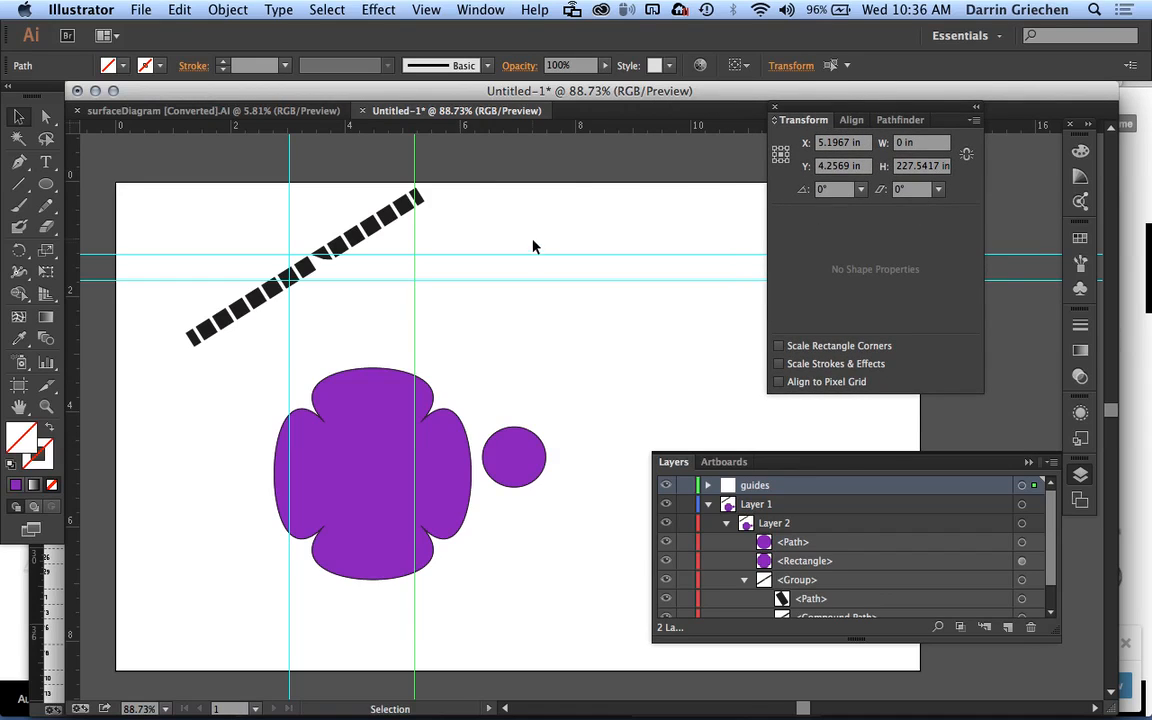
pyautogui.click(483, 11)
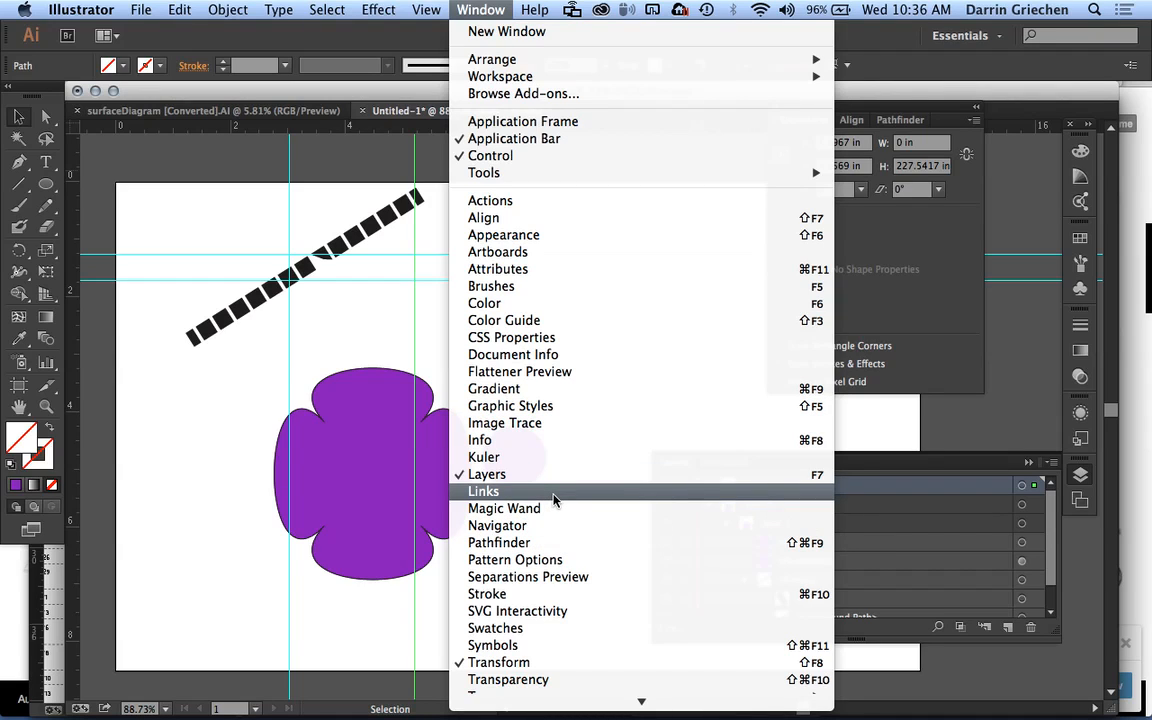
pyautogui.click(508, 492)
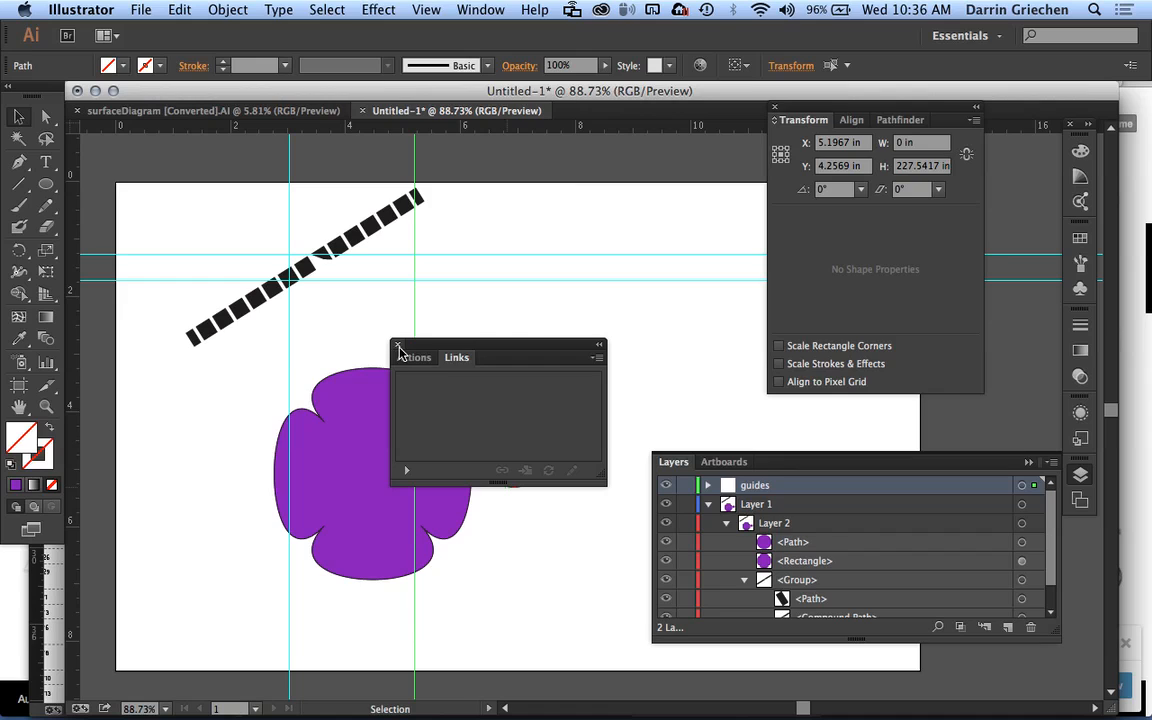
pyautogui.moveTo(458, 357); pyautogui.dragTo(1080, 396)
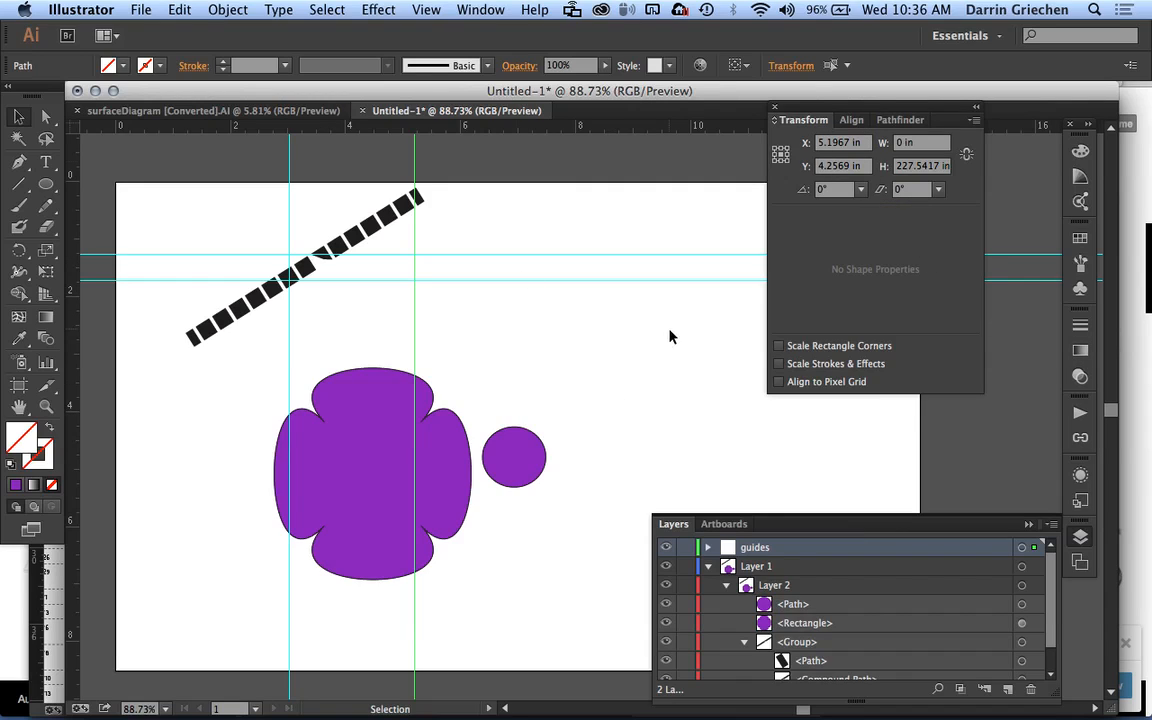
pyautogui.click(478, 10)
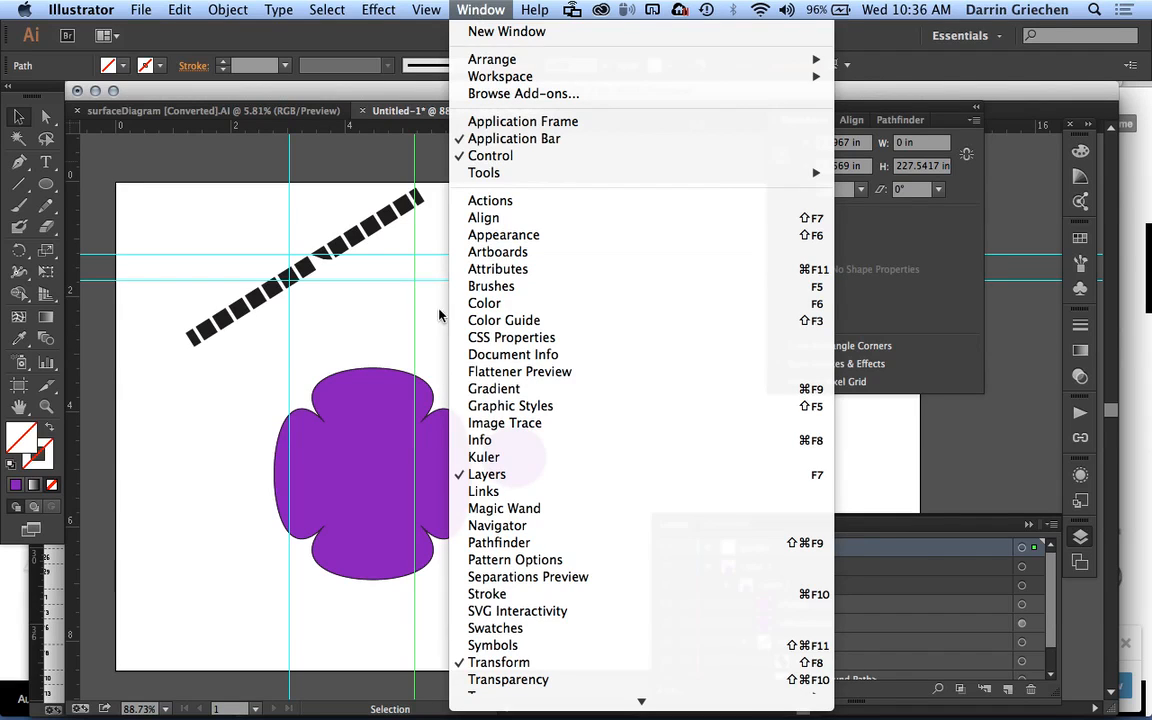
pyautogui.click(375, 311)
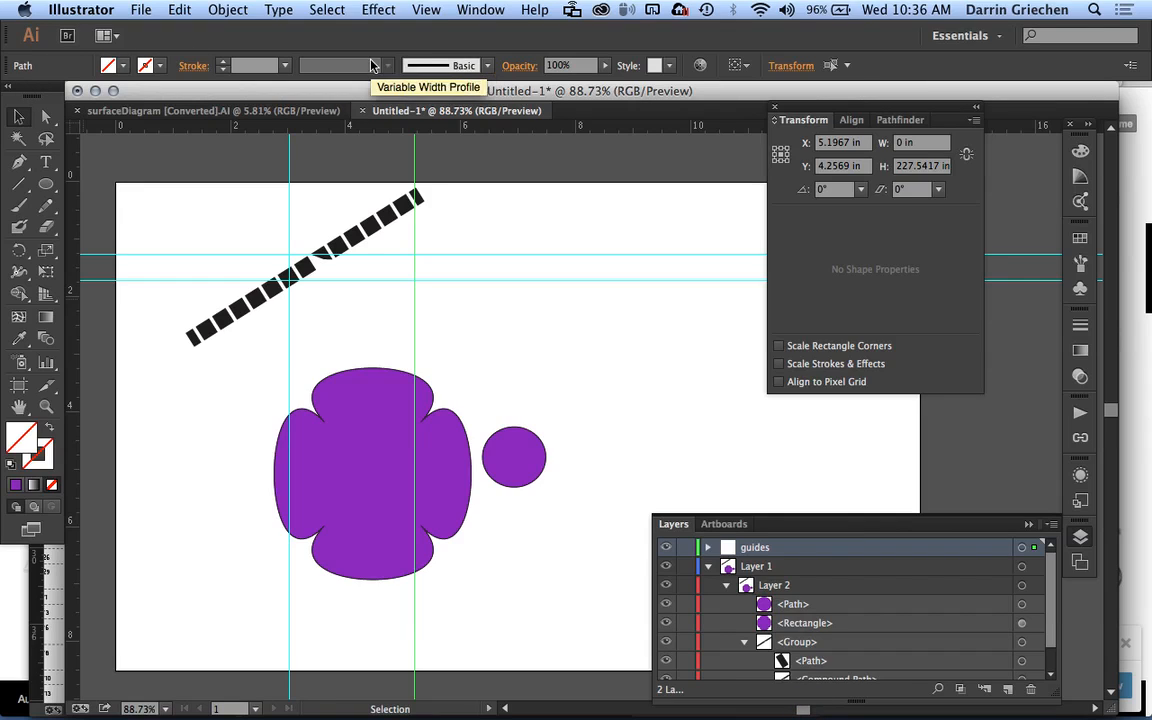
pyautogui.click(372, 394)
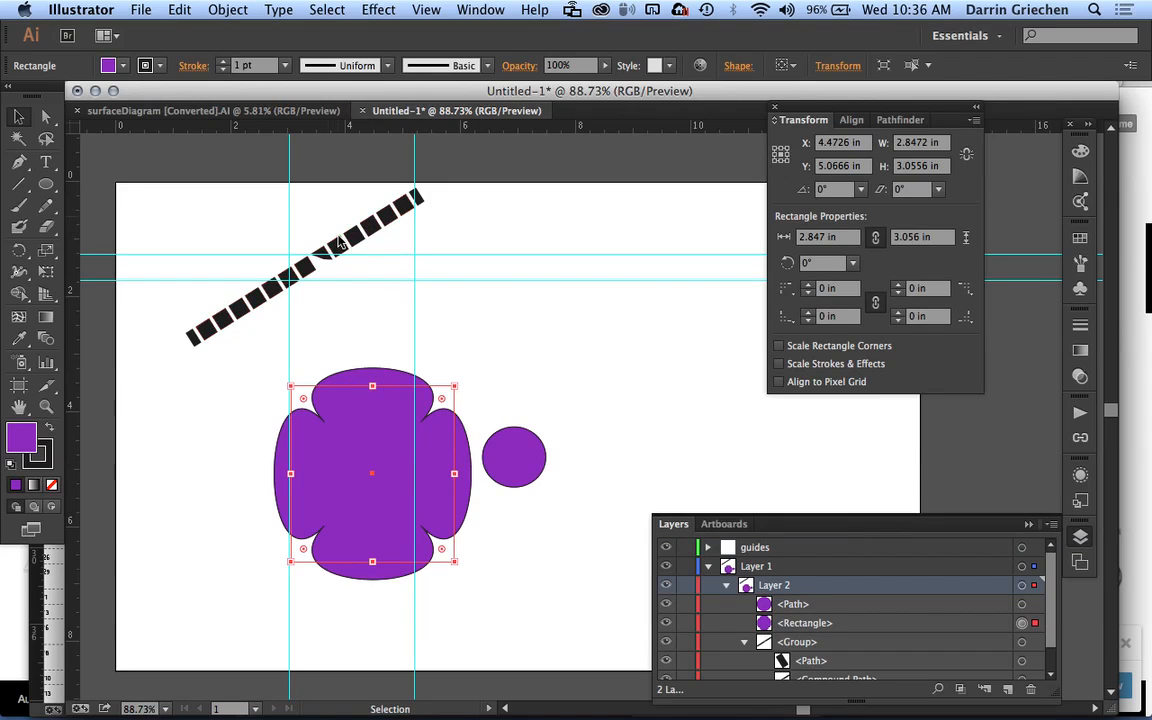
pyautogui.click(502, 353)
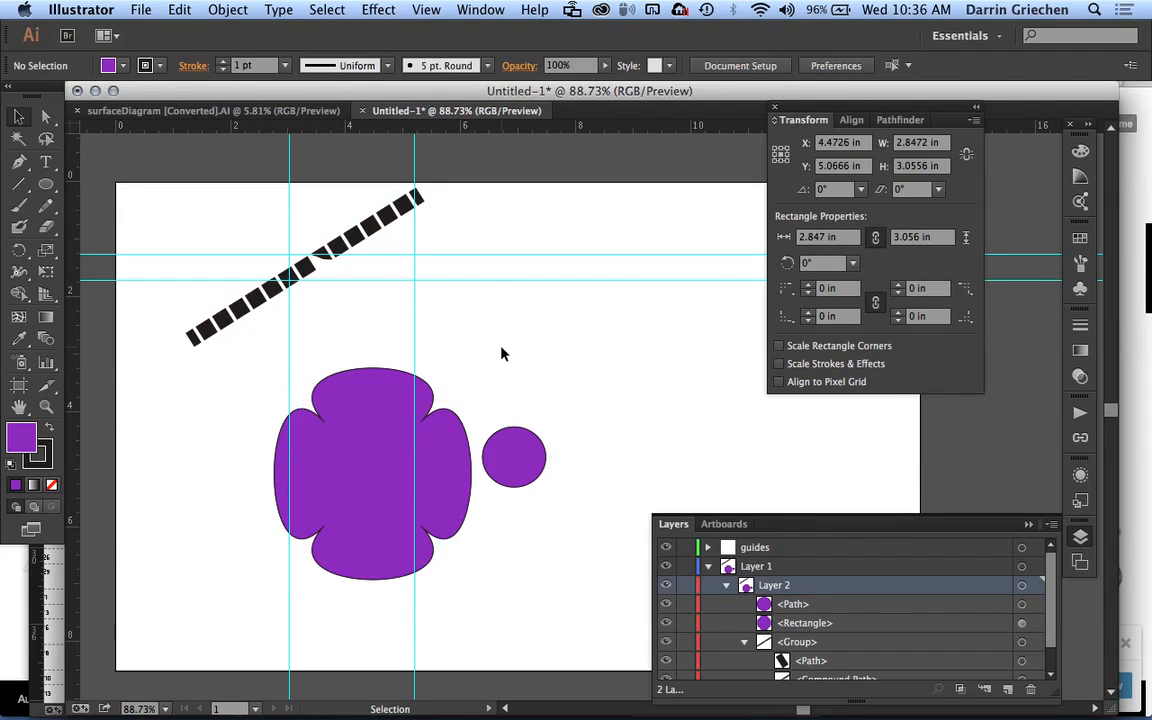
# Reposition the small purple circle by its X coordinate, first at 6 in and finally at 8 in.
pyautogui.click(520, 467)
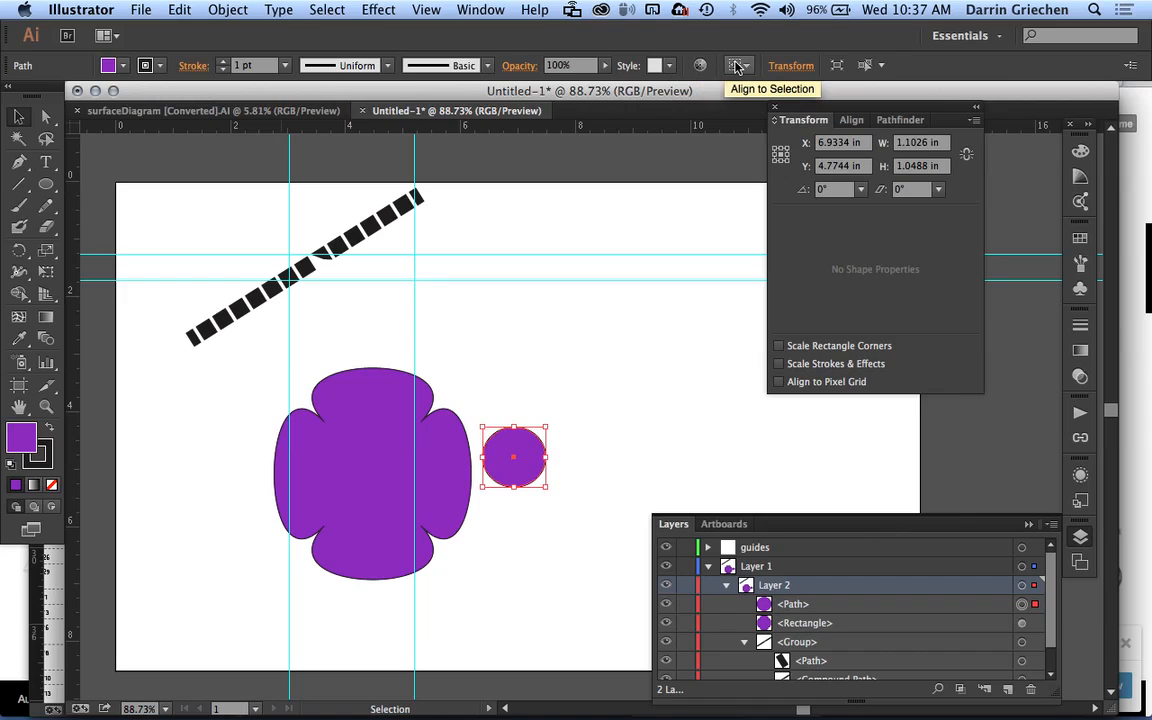
pyautogui.click(797, 66)
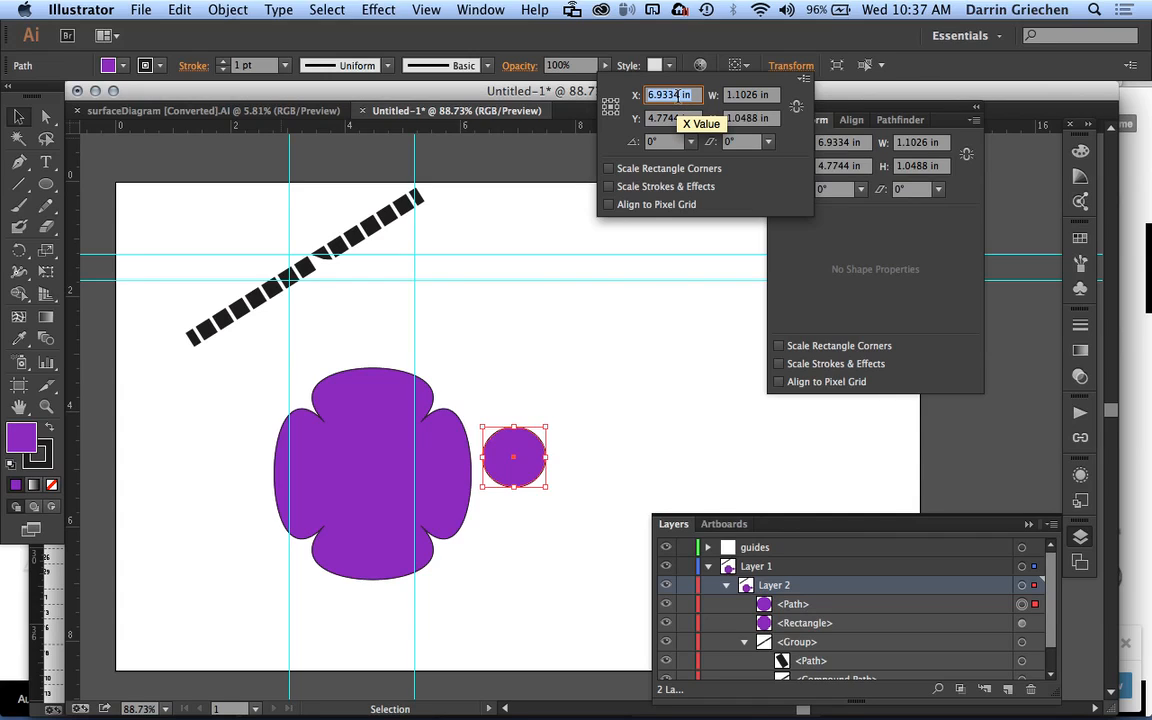
pyautogui.write('6')
pyautogui.press('Tab')
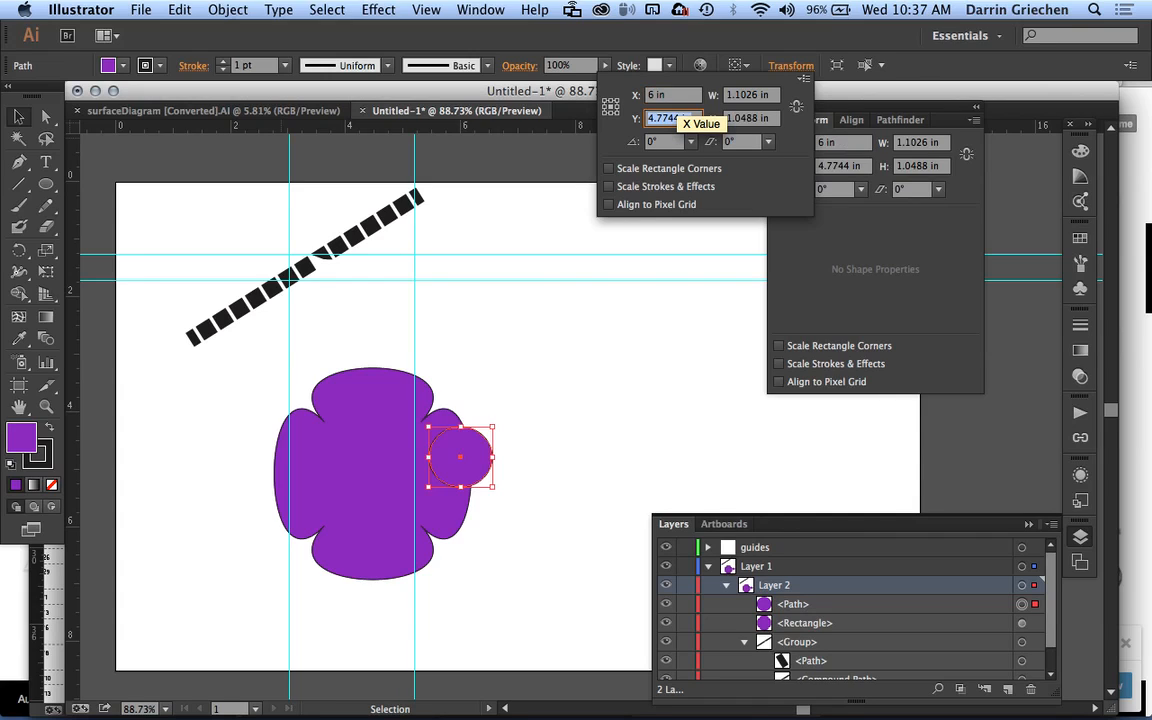
pyautogui.hotkey('shift', 'Tab')
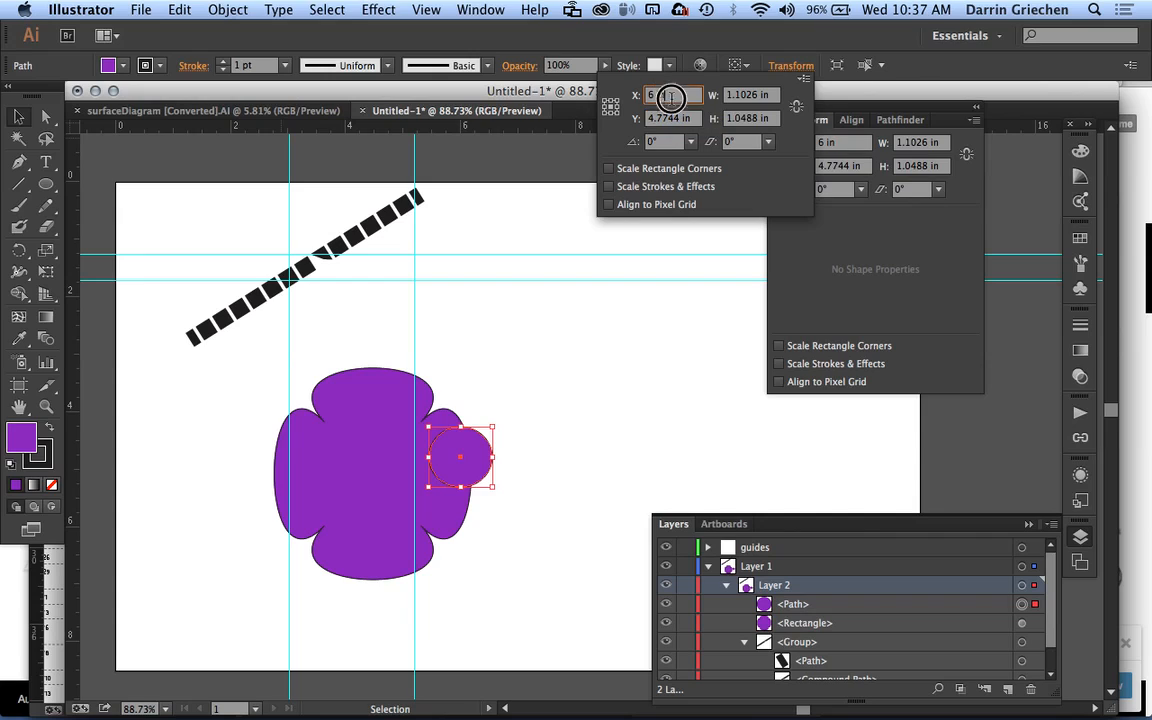
pyautogui.write('8')
pyautogui.press('Tab')
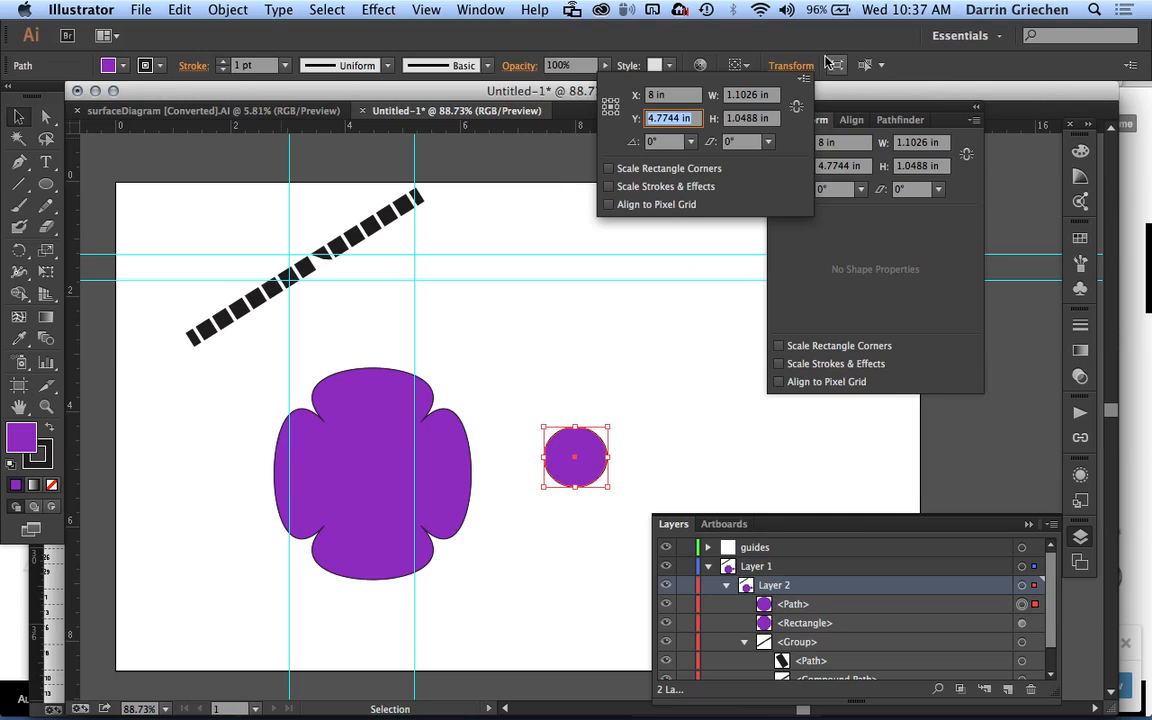
pyautogui.click(923, 66)
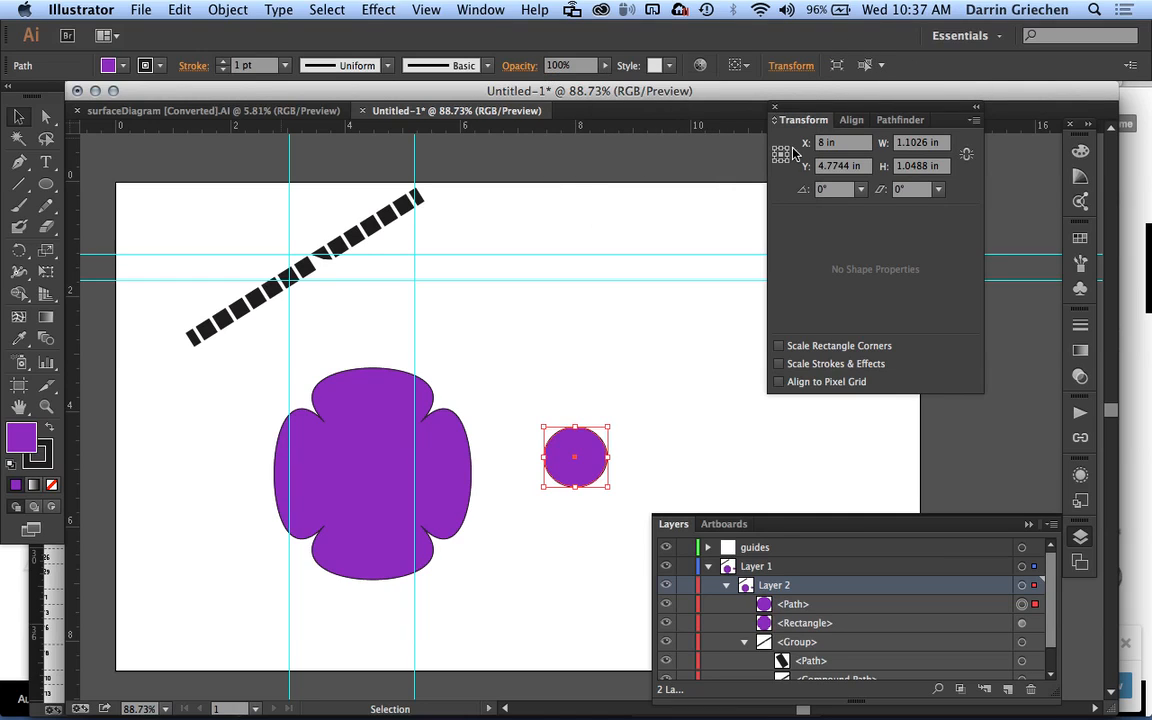
pyautogui.click(585, 340)
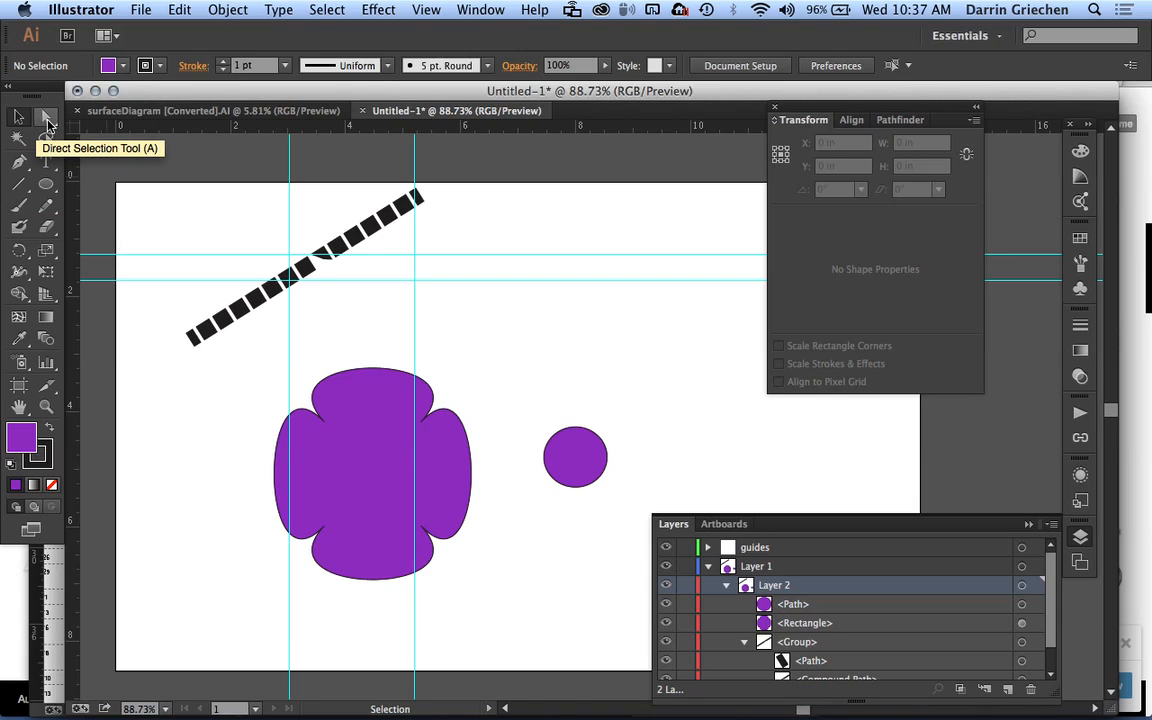
# Draw an open S-shaped Pen path with four anchor points above the small circle, ending at about X 10.1 in, Y 2.1 in.
pyautogui.click(18, 162)
pyautogui.moveTo(489, 368); pyautogui.dragTo(496, 319)
pyautogui.moveTo(565, 299); pyautogui.dragTo(612, 321)
pyautogui.moveTo(637, 377); pyautogui.dragTo(657, 432)
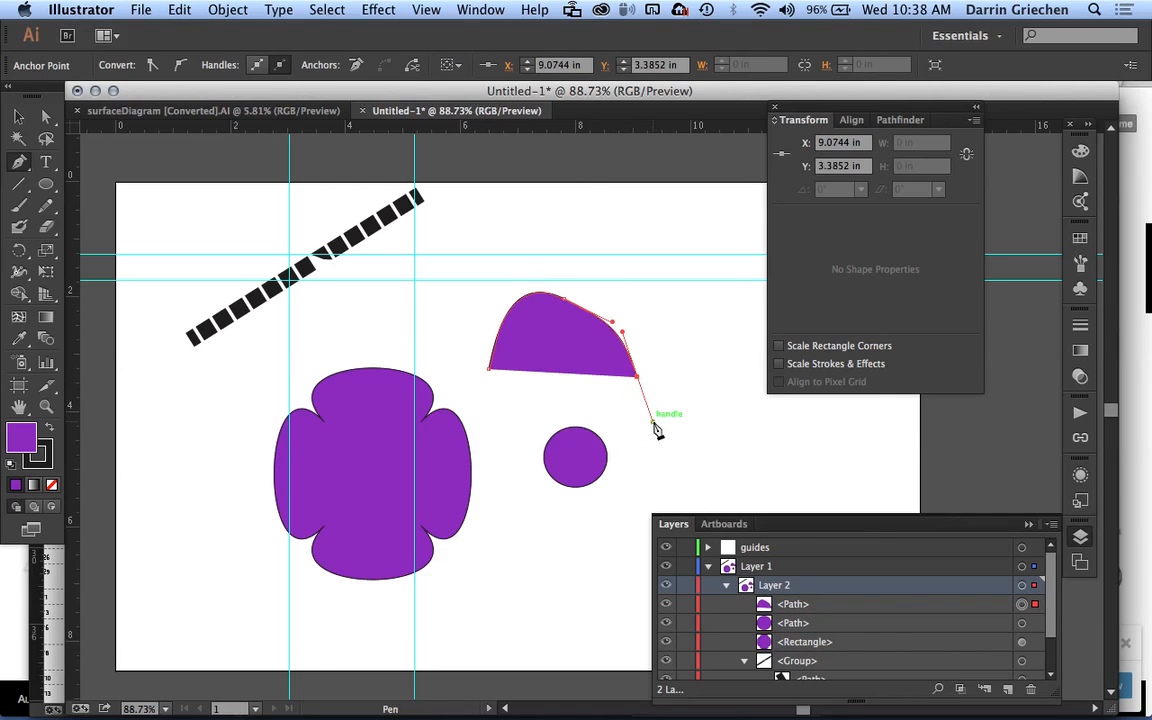
pyautogui.click(697, 305)
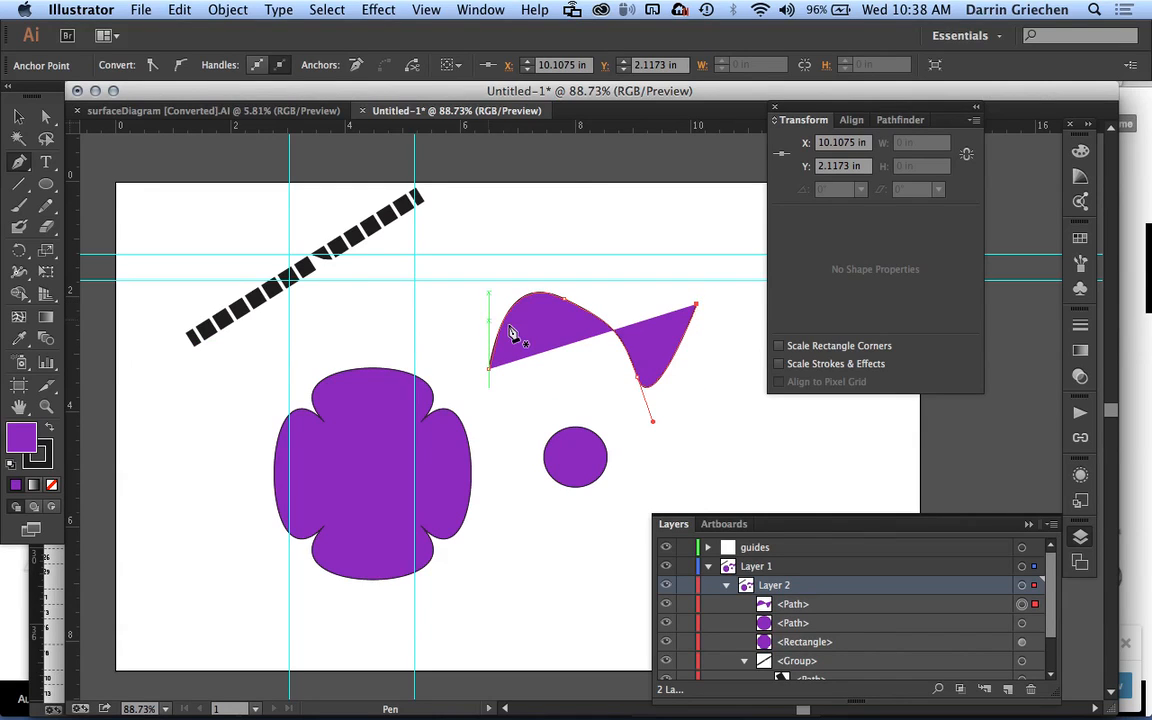
pyautogui.press('v')
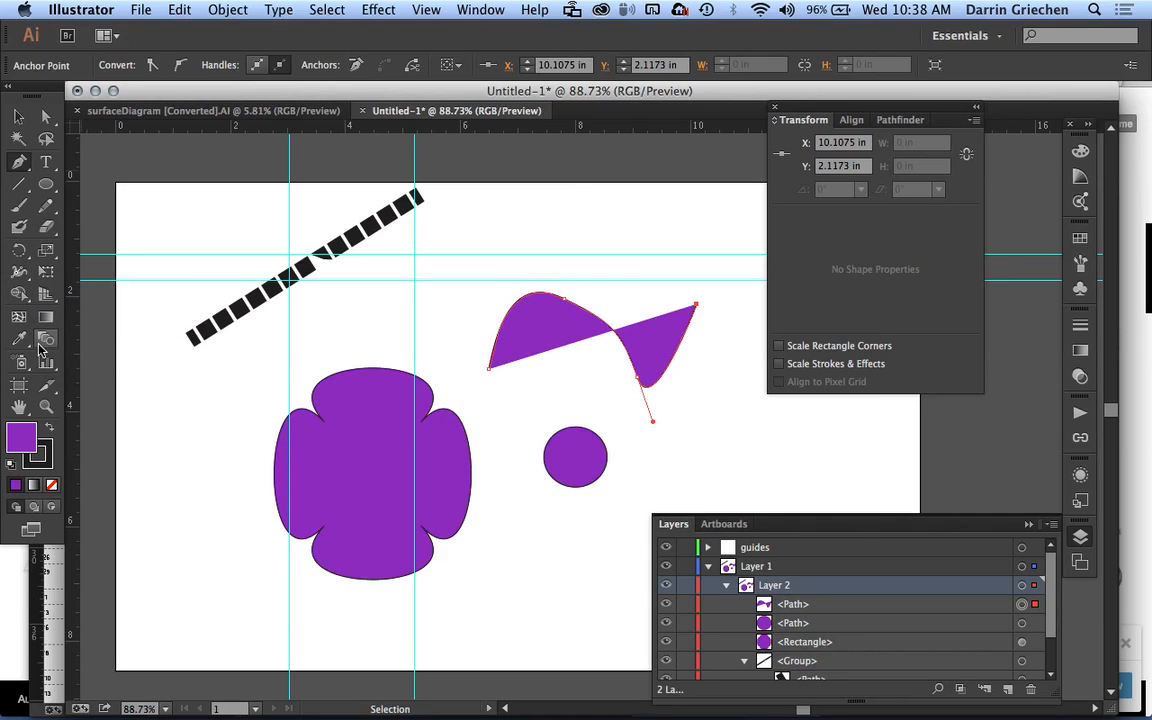
# Switch the artboard to the Tabloid preset, then return it to Legal.
pyautogui.click(20, 390)
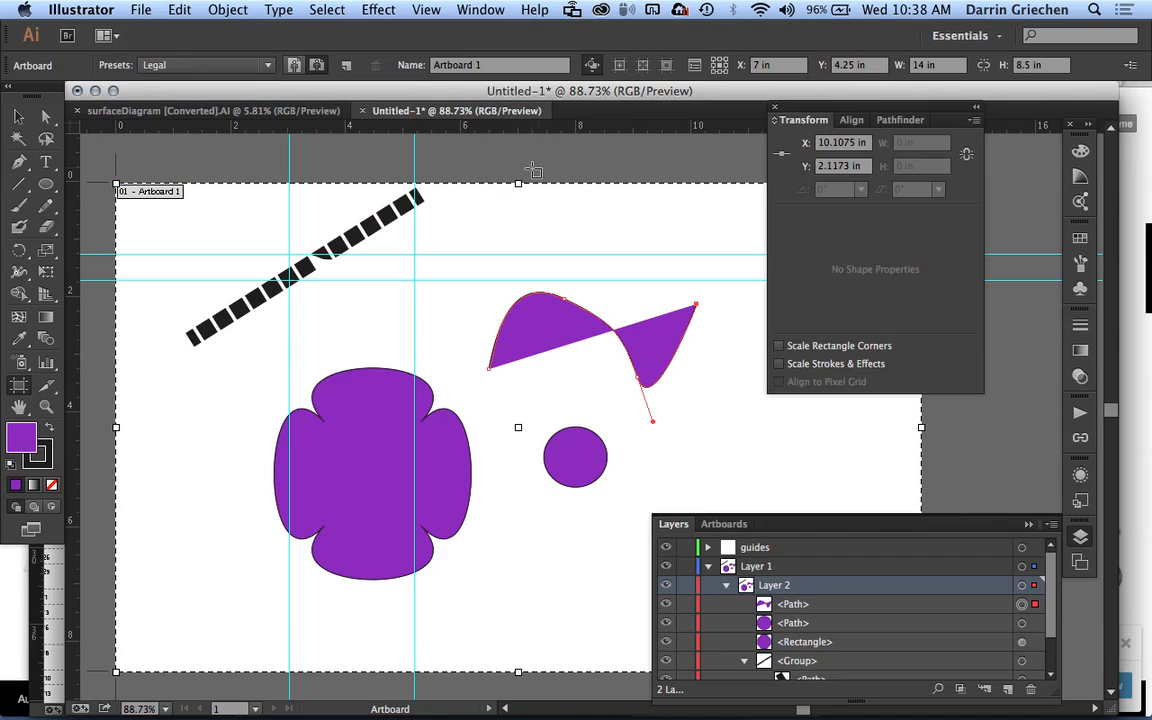
pyautogui.click(253, 66)
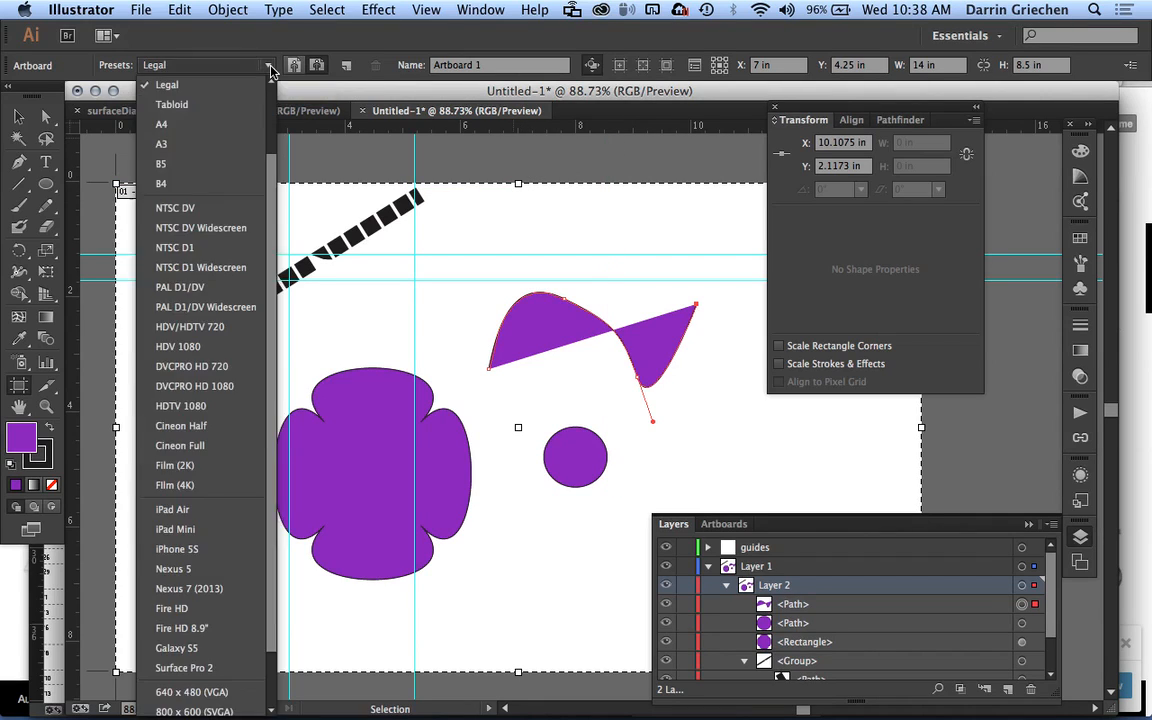
pyautogui.click(226, 105)
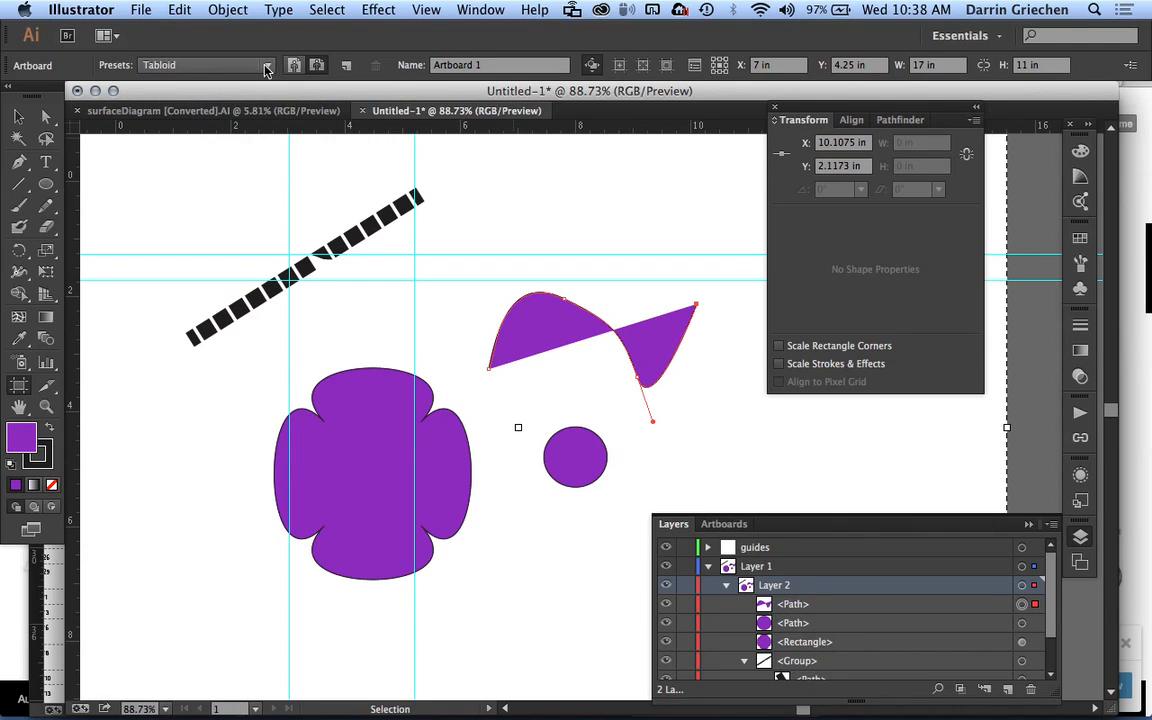
pyautogui.click(243, 65)
pyautogui.scroll(3, 214, 101)
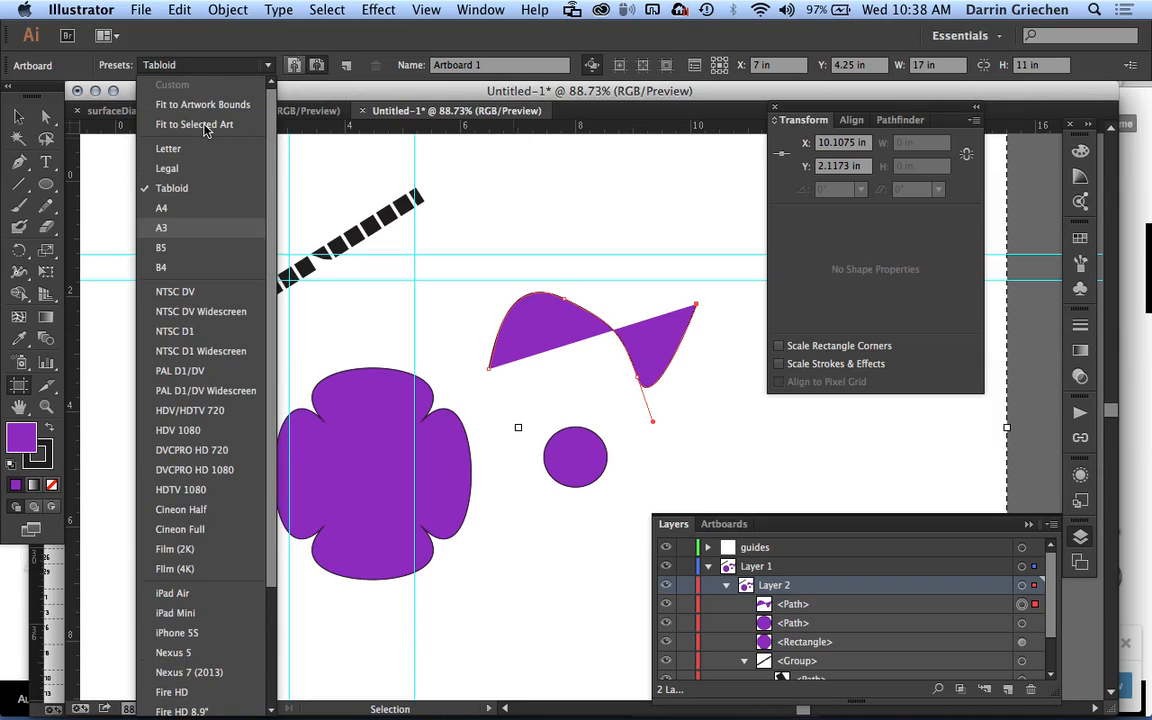
pyautogui.click(168, 168)
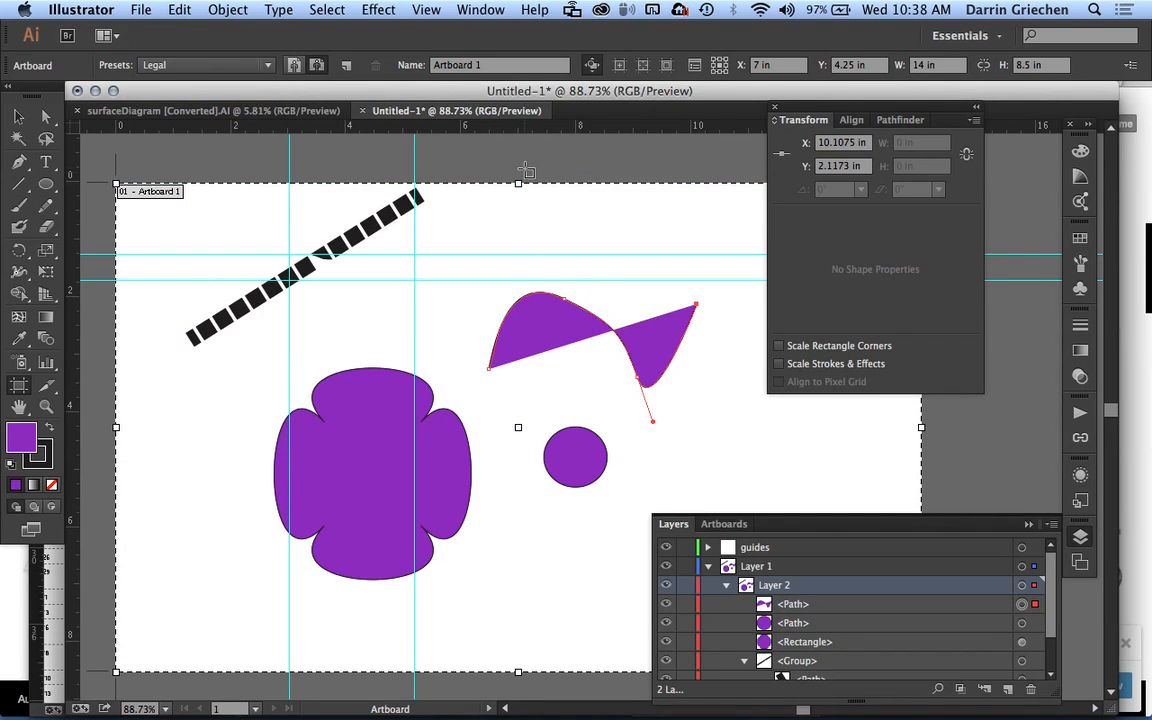
pyautogui.click(18, 118)
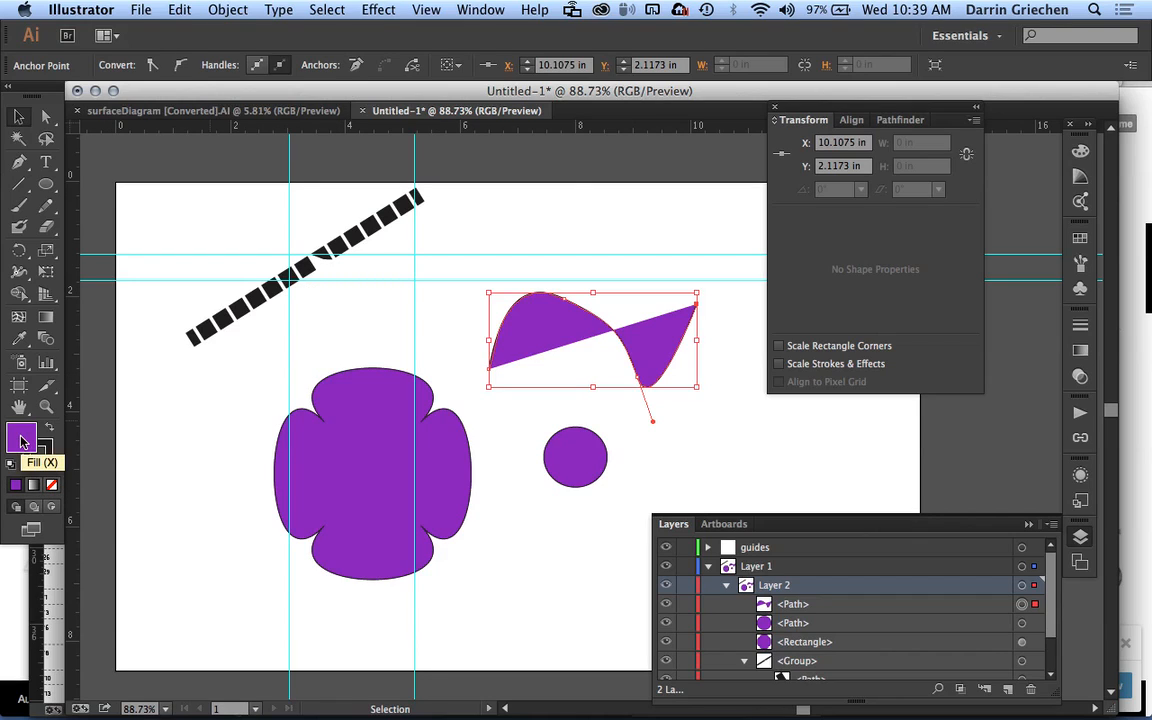
# Try no fill and a linear gradient on the curved path, then restore its solid purple fill.
pyautogui.click(52, 487)
pyautogui.click(33, 487)
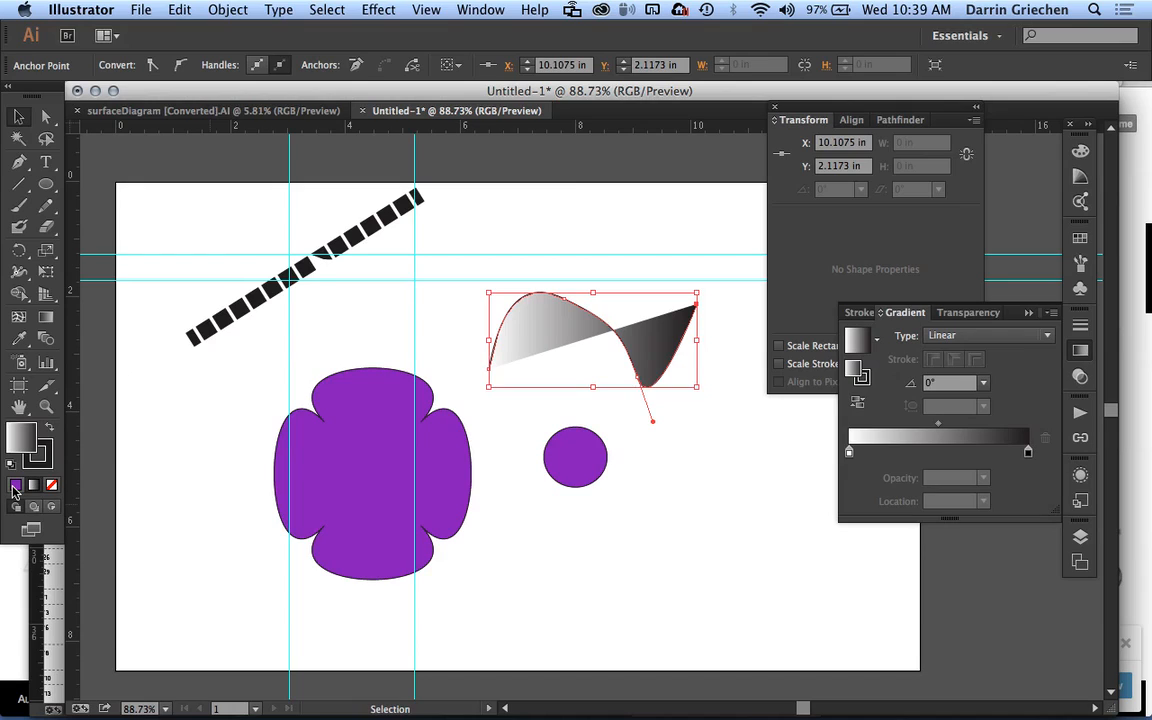
pyautogui.click(16, 487)
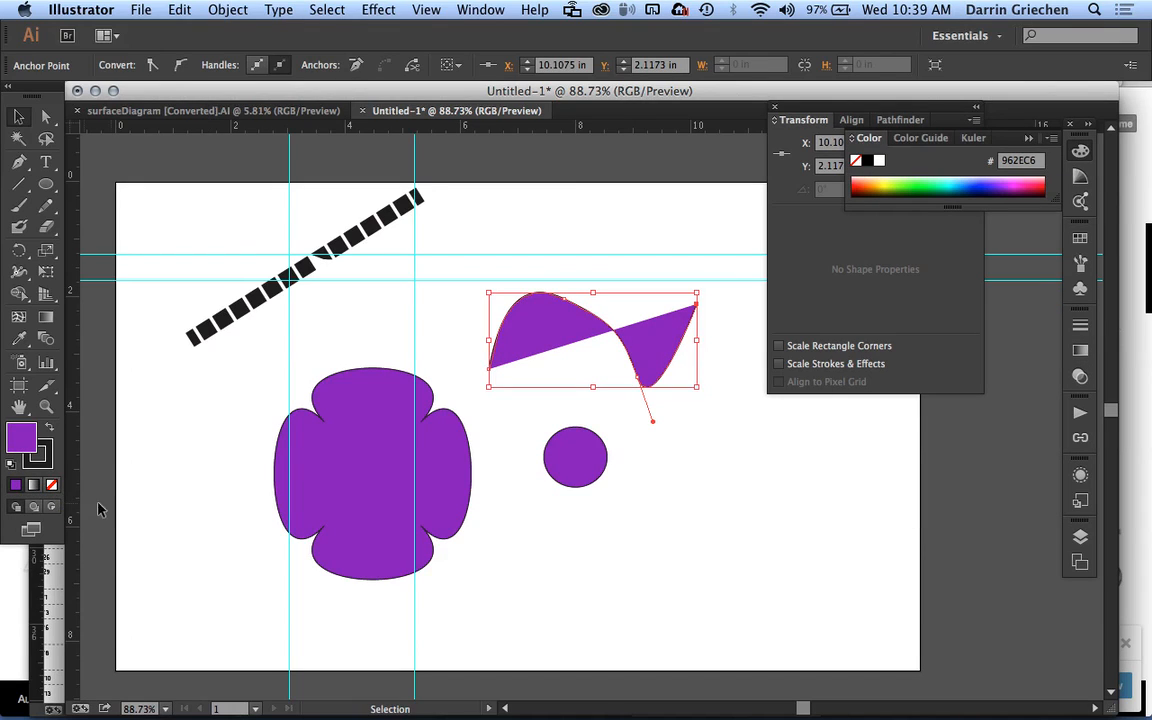
pyautogui.click(140, 498)
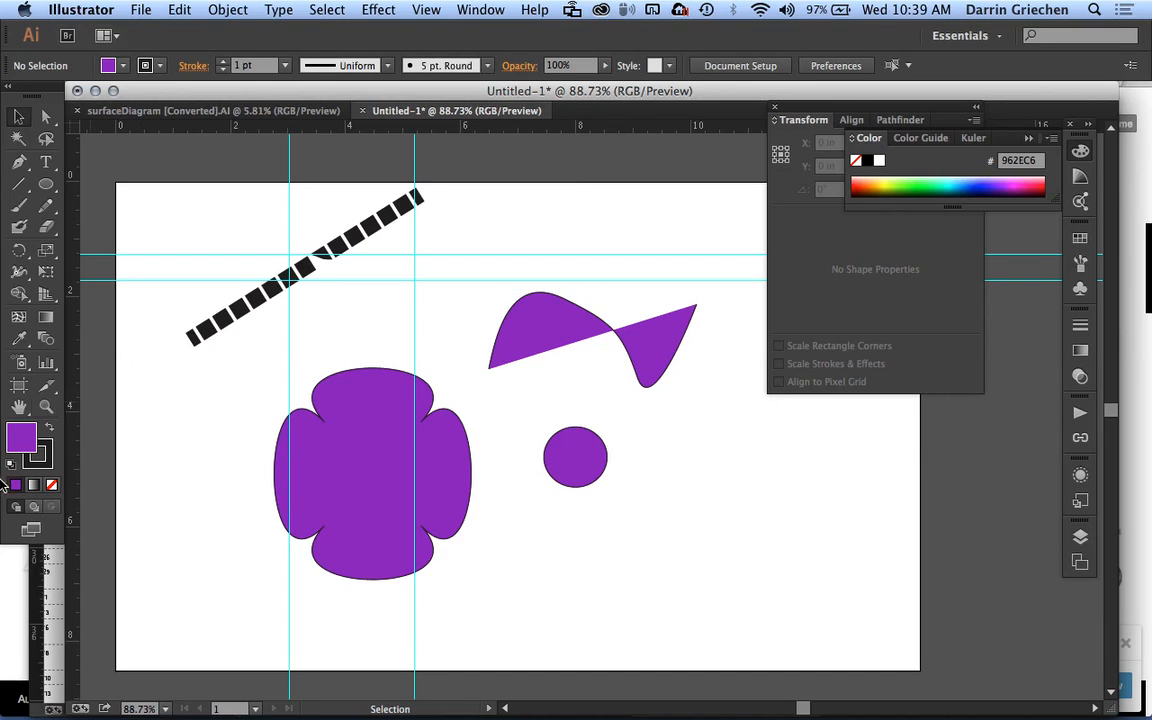
# Close the floating Transform panel.
pyautogui.click(39, 535)
pyautogui.click(775, 108)
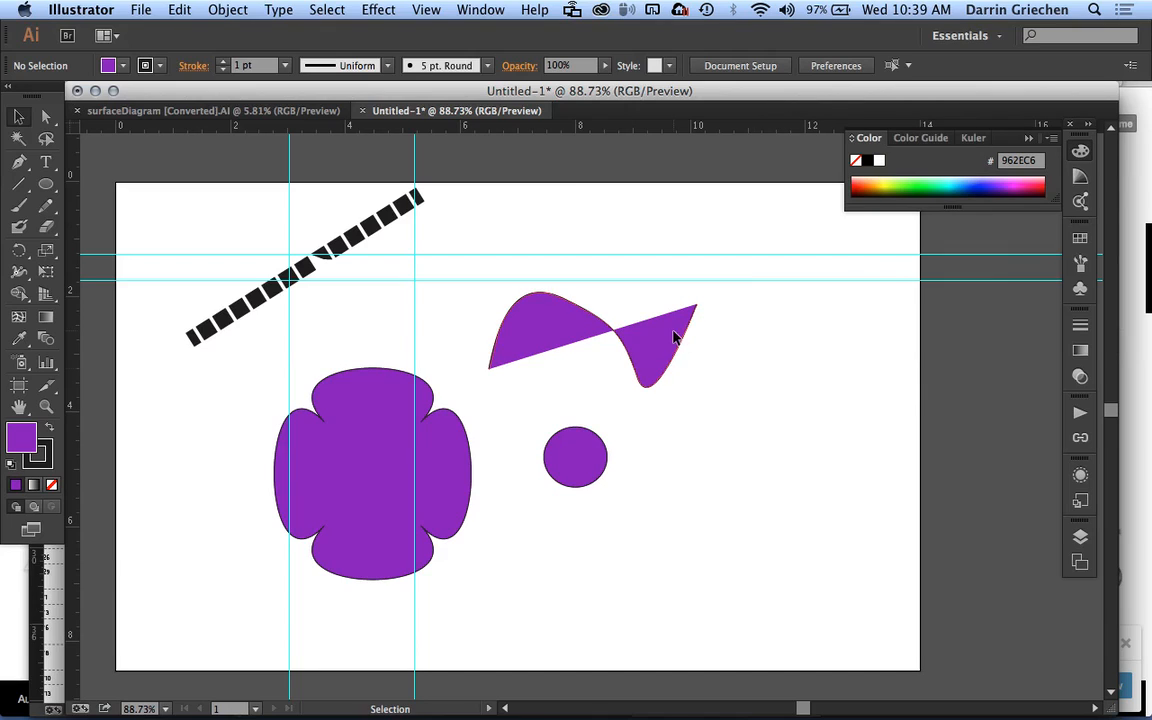
pyautogui.click(18, 118)
# View the Kuler panel, then open Swatches and enlarge it enough to show all its color groups.
pyautogui.click(1082, 202)
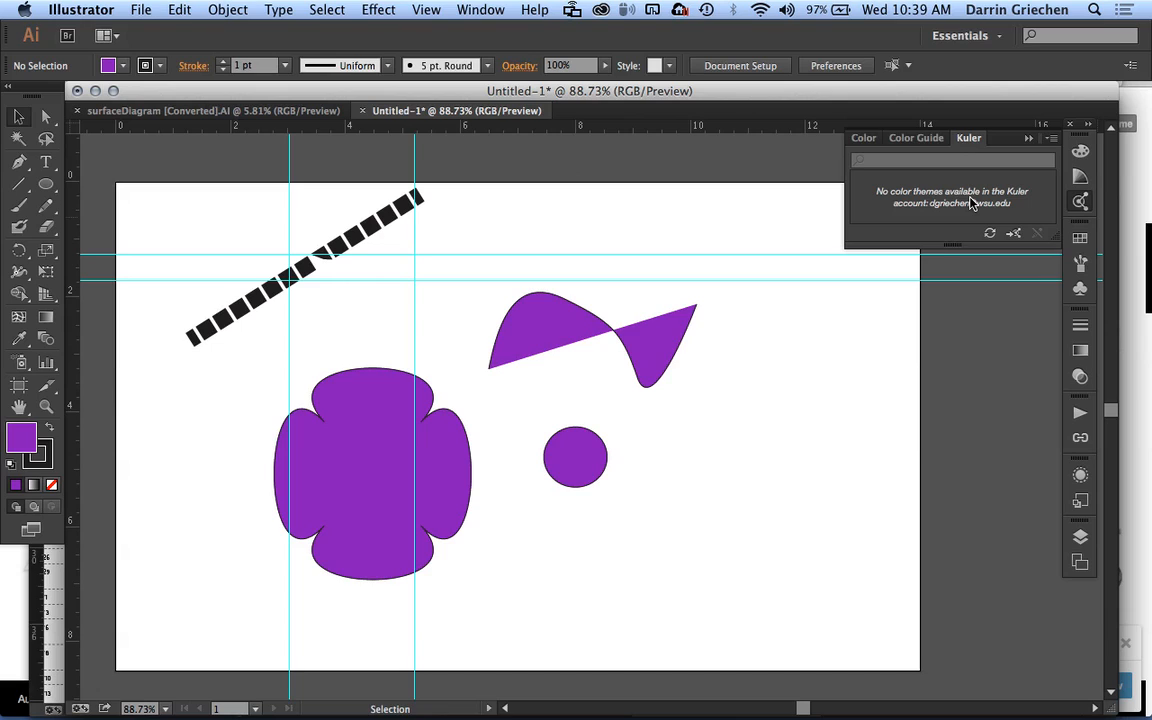
pyautogui.click(1082, 245)
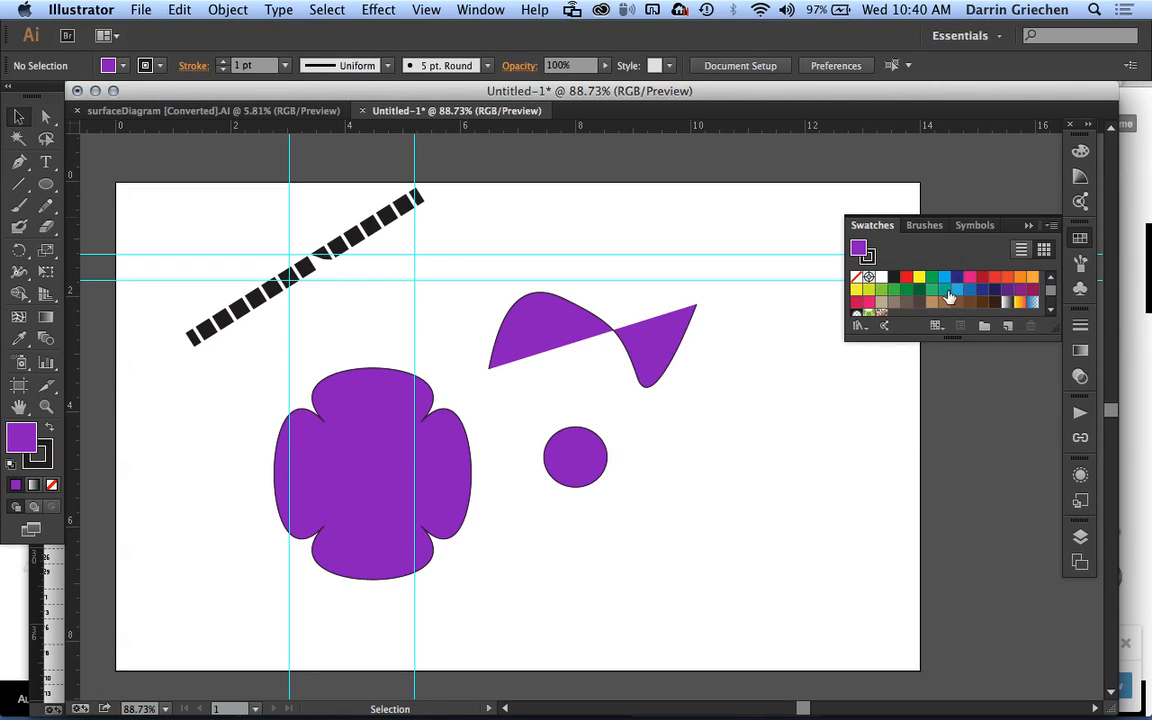
pyautogui.moveTo(986, 339); pyautogui.dragTo(979, 410)
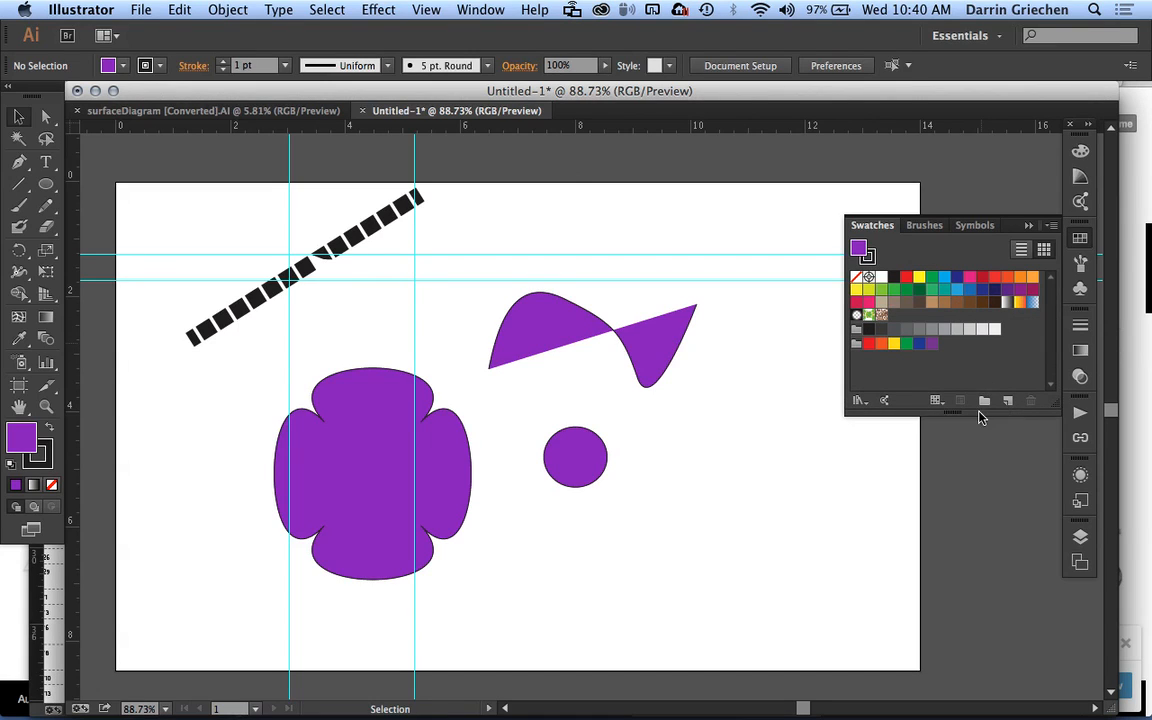
# Apply the rough charcoal-like brush to the curved path's stroke and remove its fill.
pyautogui.click(1079, 266)
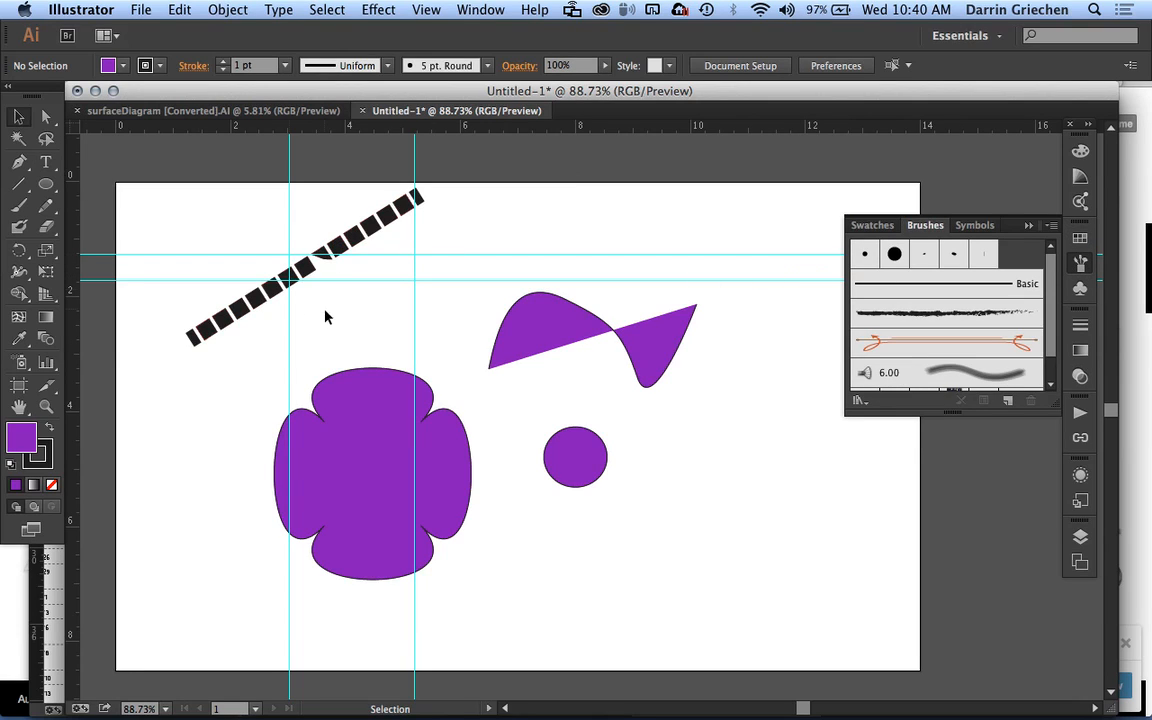
pyautogui.click(606, 326)
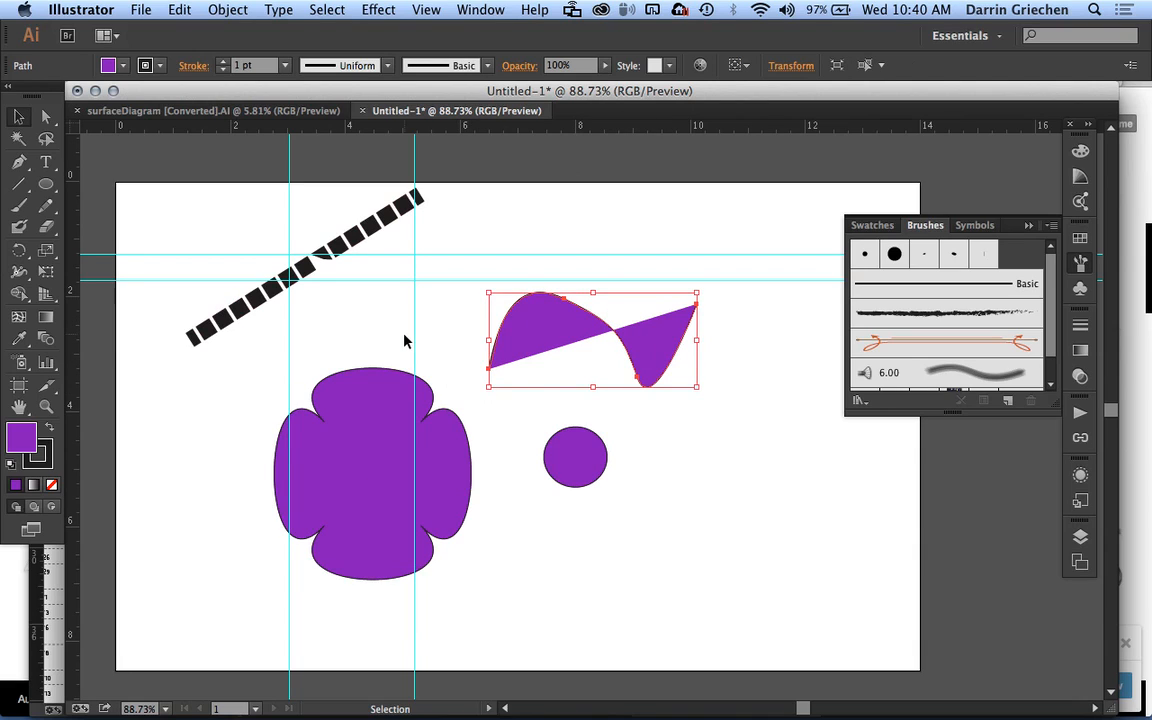
pyautogui.click(933, 321)
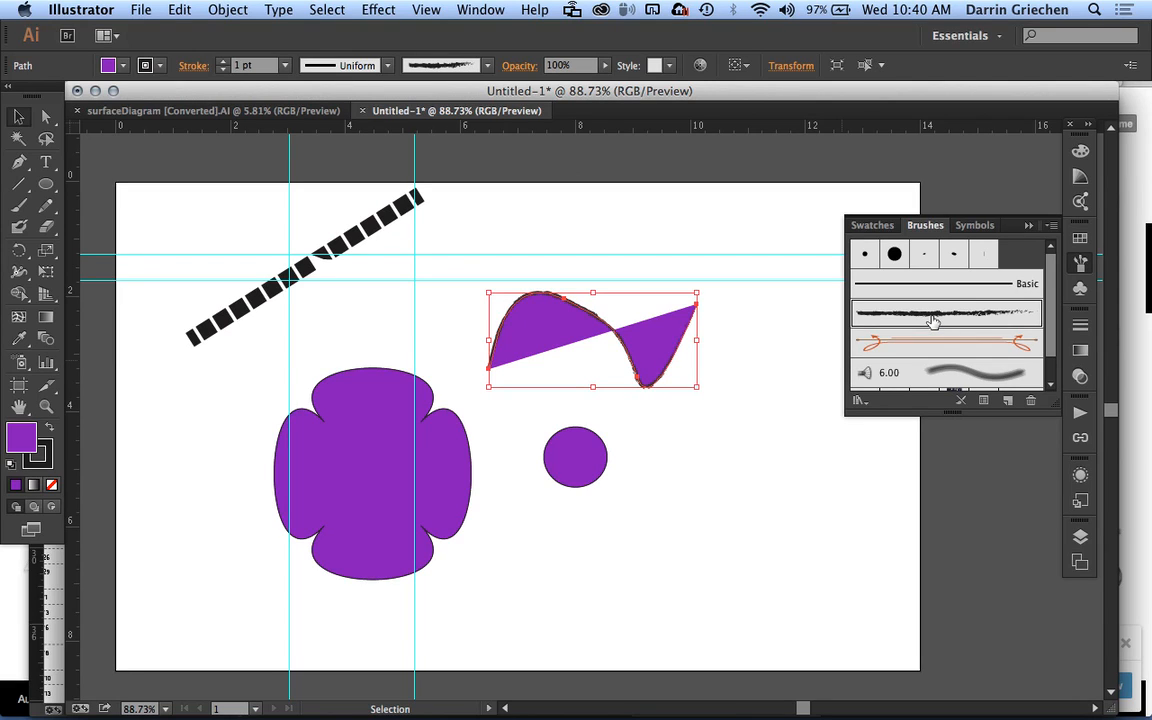
pyautogui.click(51, 487)
pyautogui.click(672, 448)
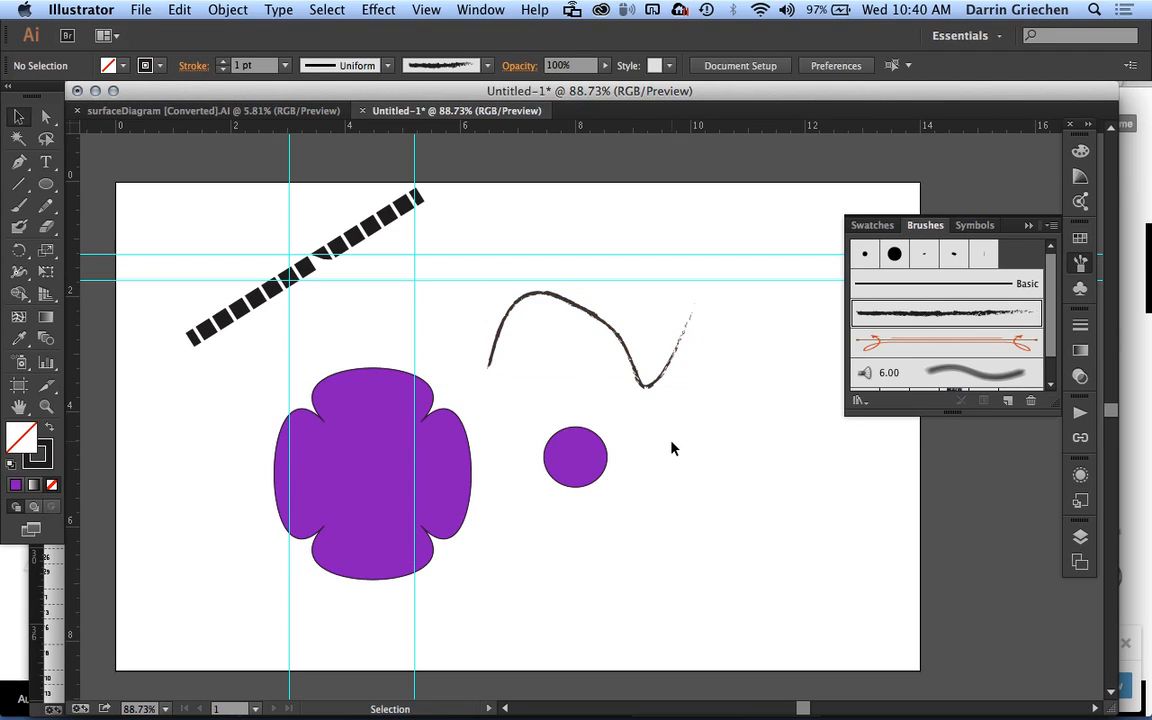
# Replace the curved path's brush stroke with the Divider brush.
pyautogui.scroll(3, 603, 337)
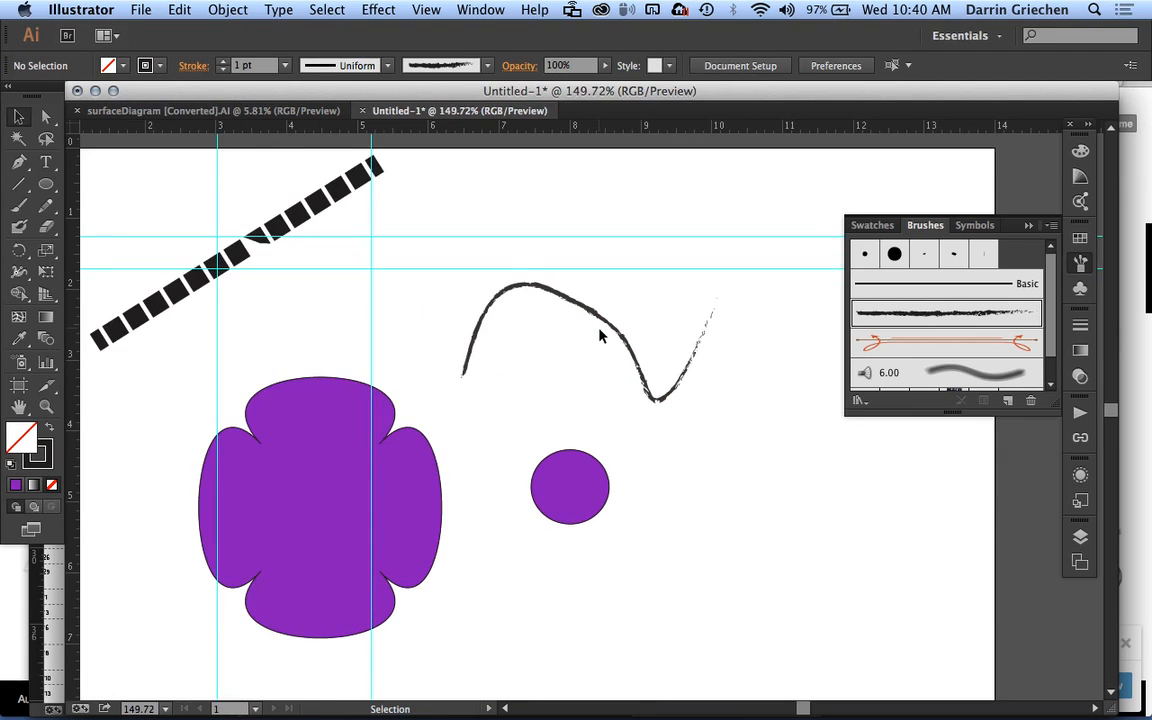
pyautogui.scroll(1, 603, 337)
pyautogui.hscroll(1, 603, 337)
pyautogui.scroll(1, 603, 337)
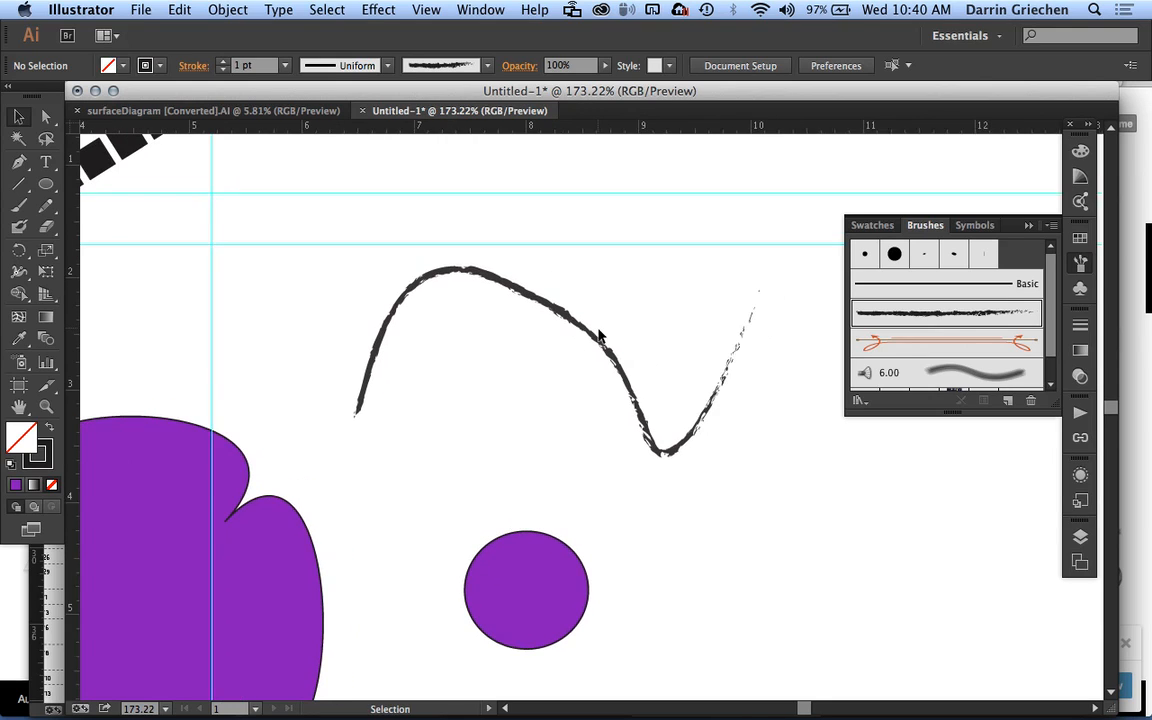
pyautogui.click(627, 383)
pyautogui.click(912, 345)
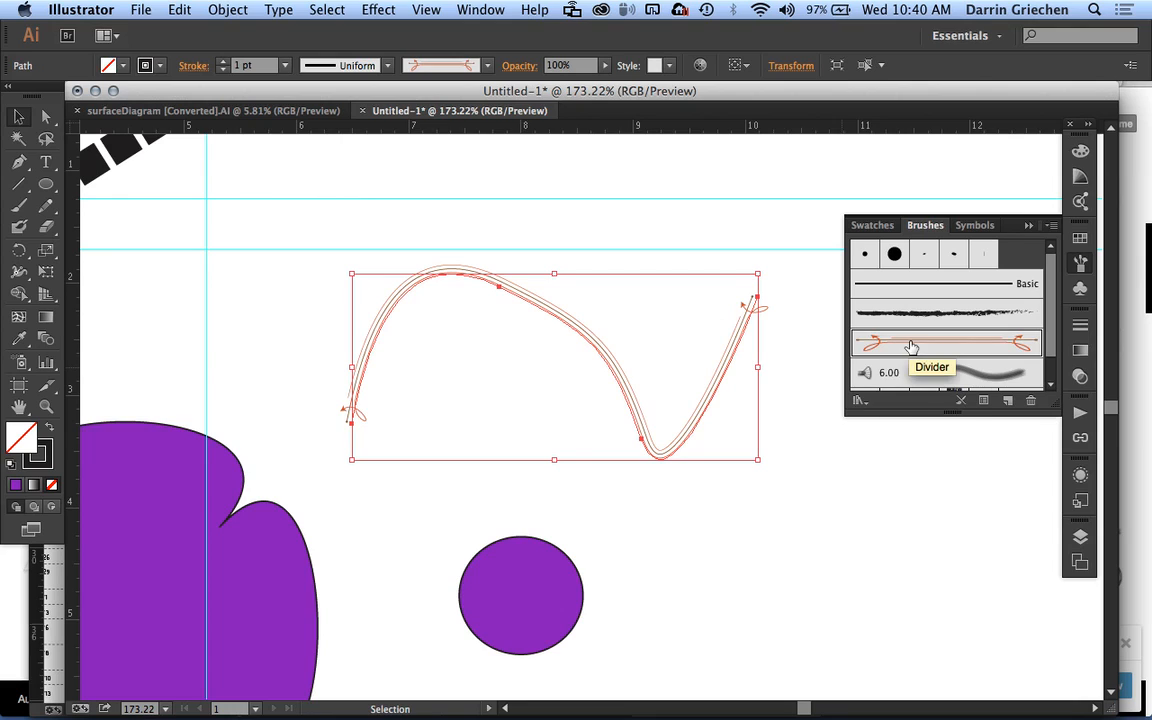
pyautogui.scroll(-1, 1005, 335)
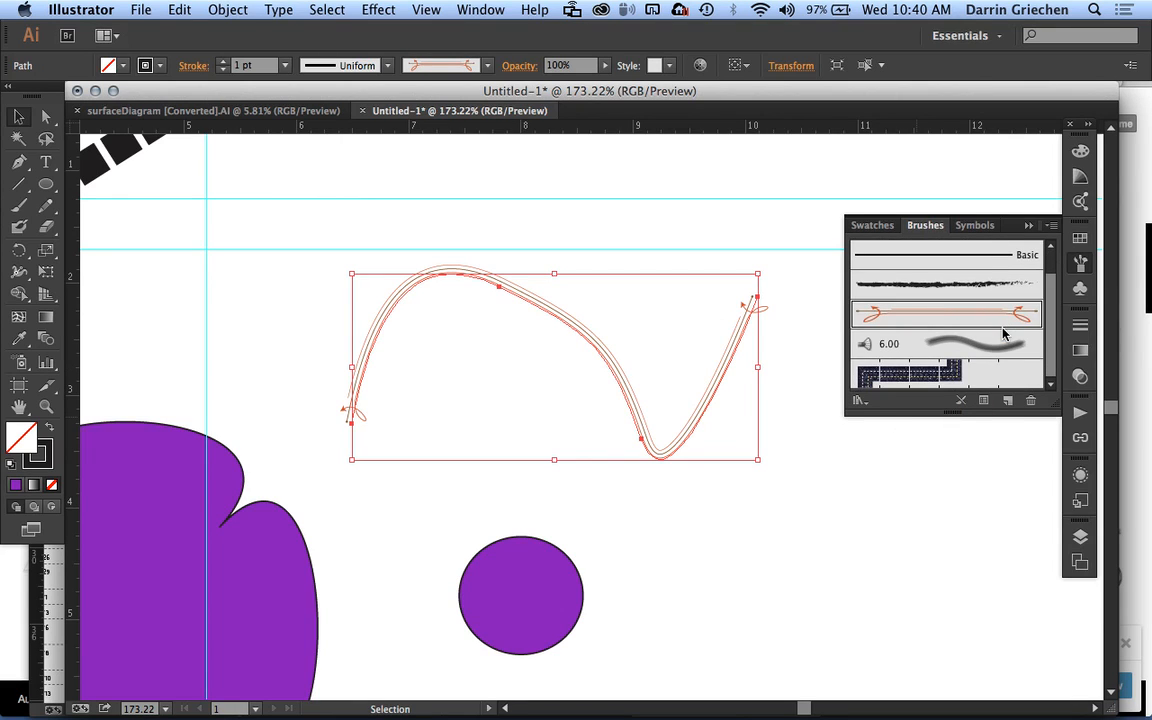
# Look over the brush library categories, including the Decorative sets, deselect the curved path, and view the available symbols.
pyautogui.scroll(1, 1005, 335)
pyautogui.click(864, 403)
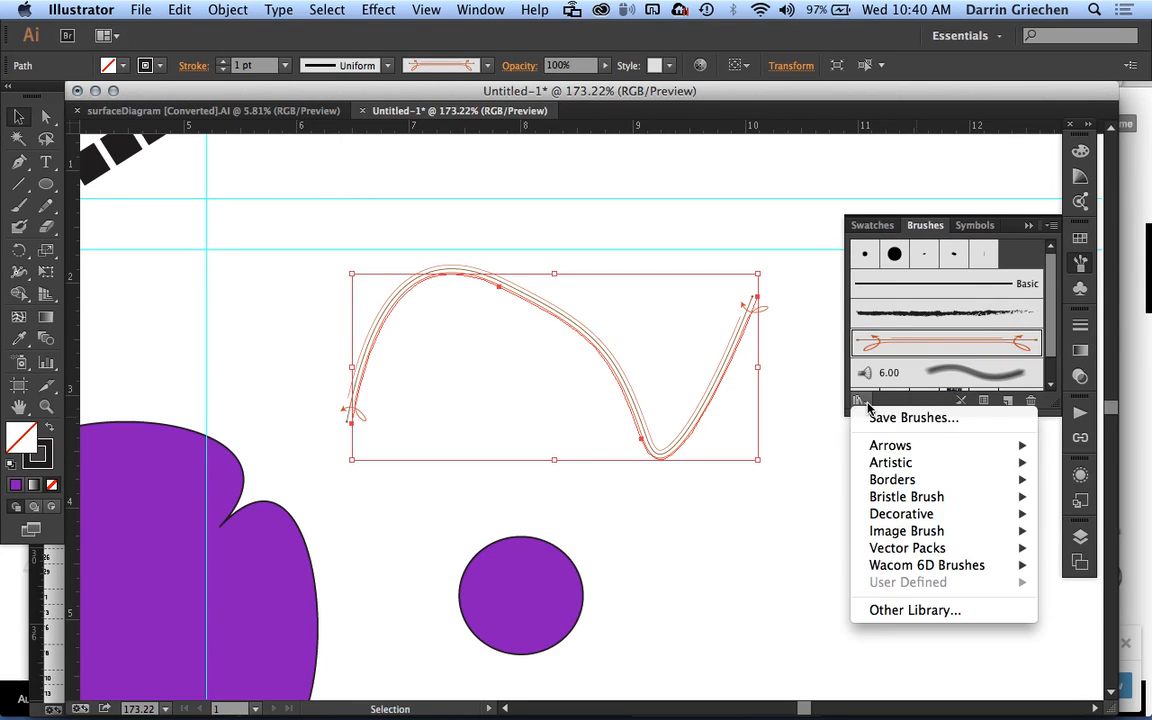
pyautogui.moveTo(913, 512)
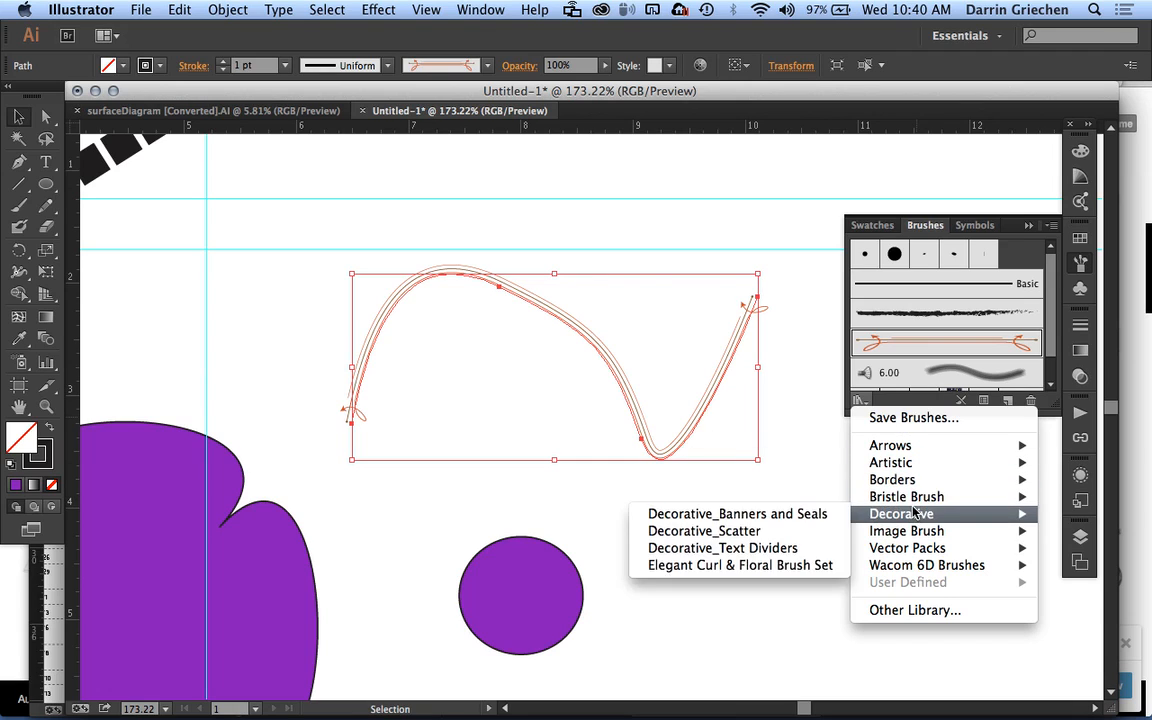
pyautogui.click(825, 427)
pyautogui.scroll(-2, 736, 429)
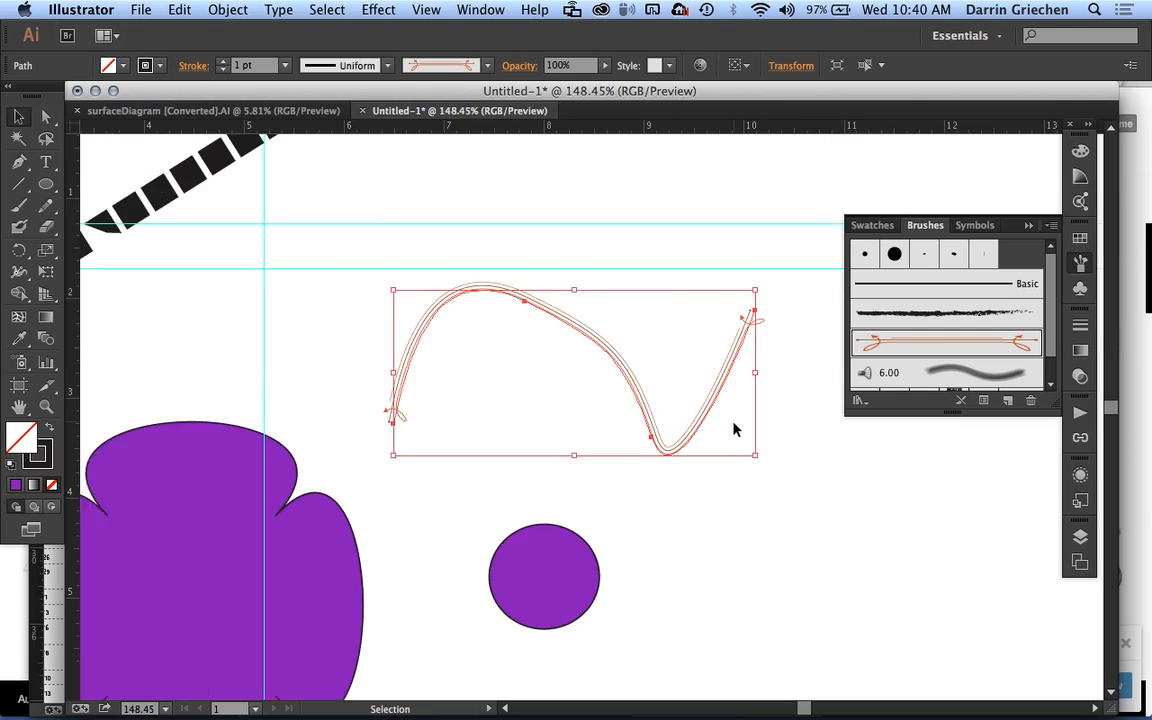
pyautogui.scroll(-3, 733, 429)
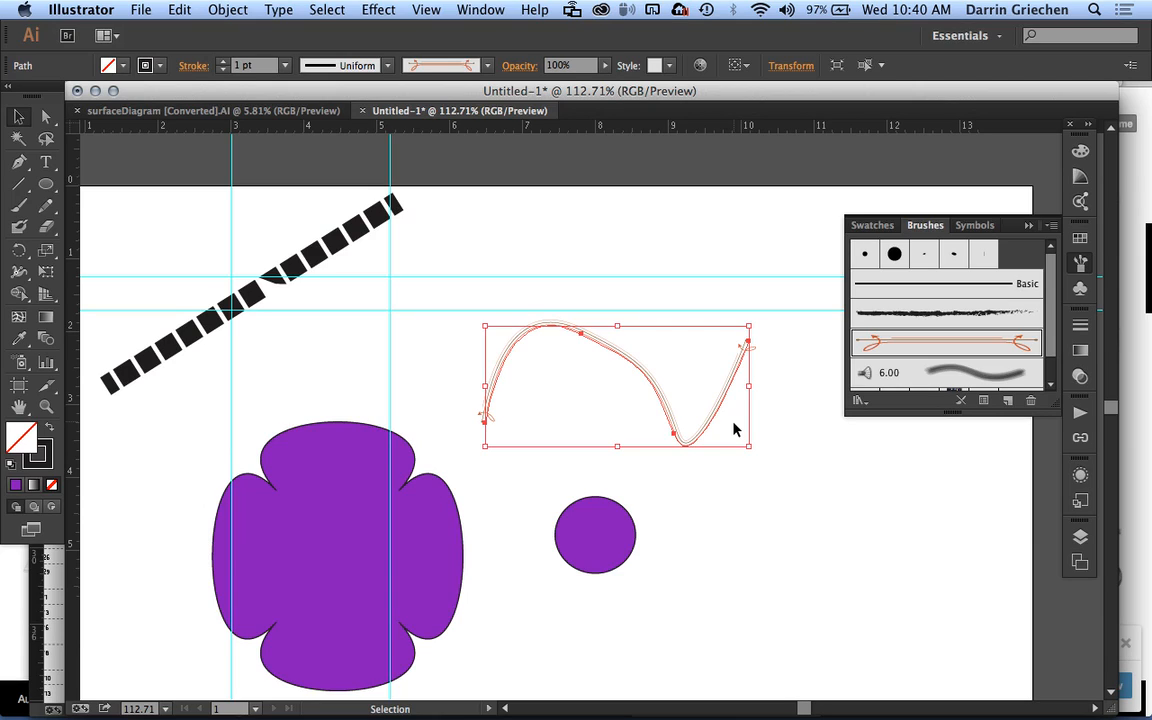
pyautogui.hscroll(2, 687, 455)
pyautogui.scroll(-1, 687, 455)
pyautogui.click(687, 455)
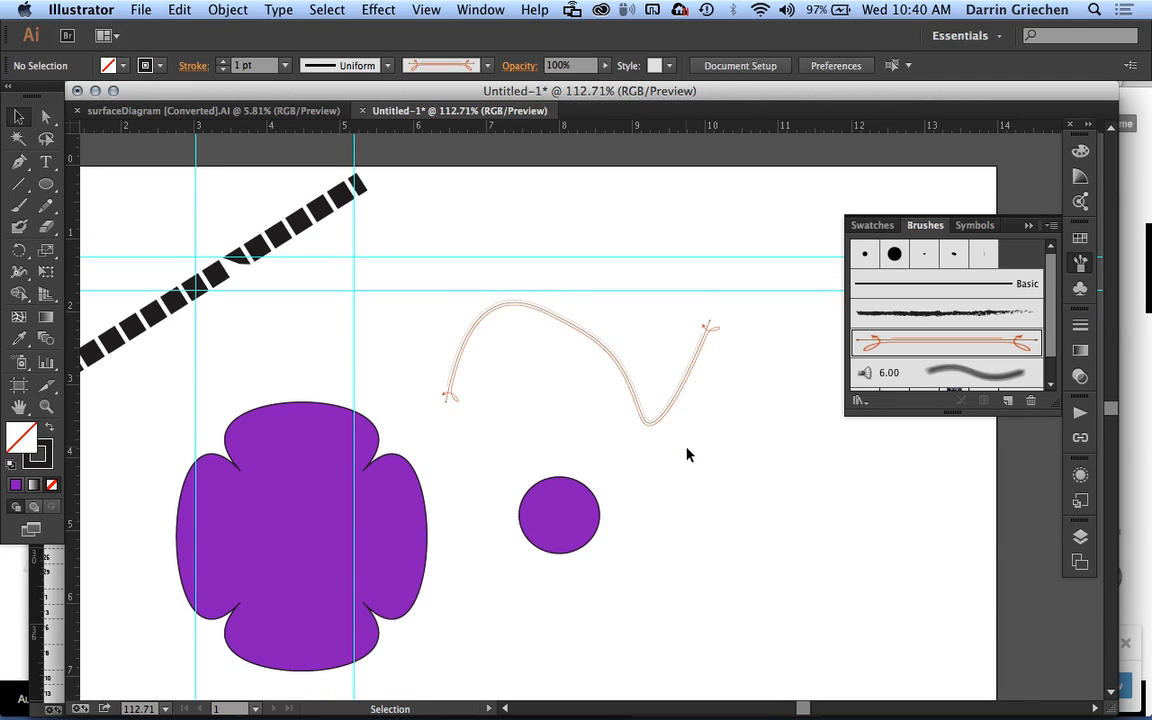
pyautogui.scroll(-1, 945, 320)
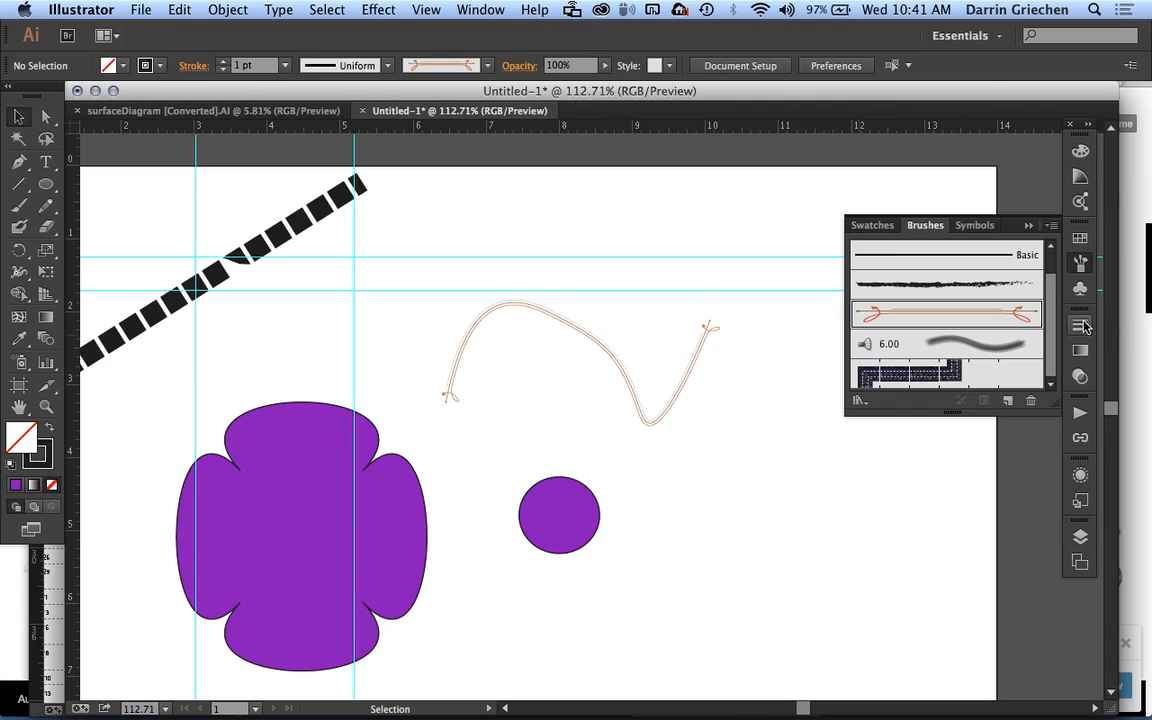
pyautogui.click(1080, 288)
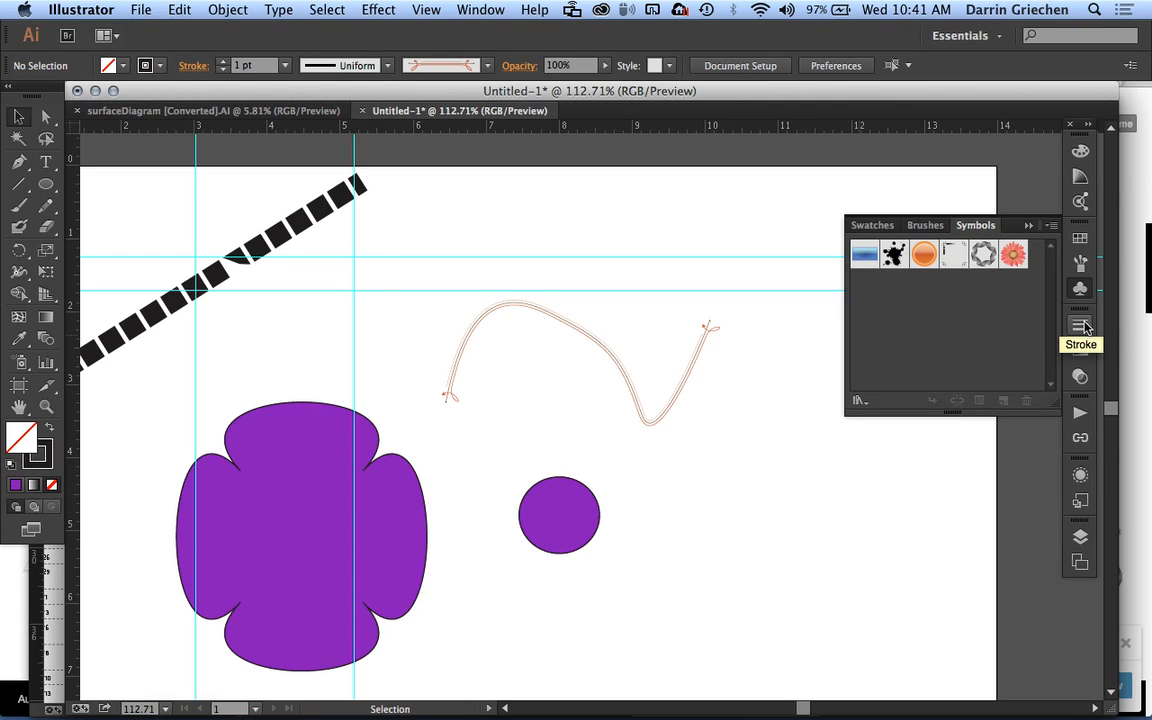
# Set the curved path's Divider brush stroke weight to 5 pt.
pyautogui.click(1082, 325)
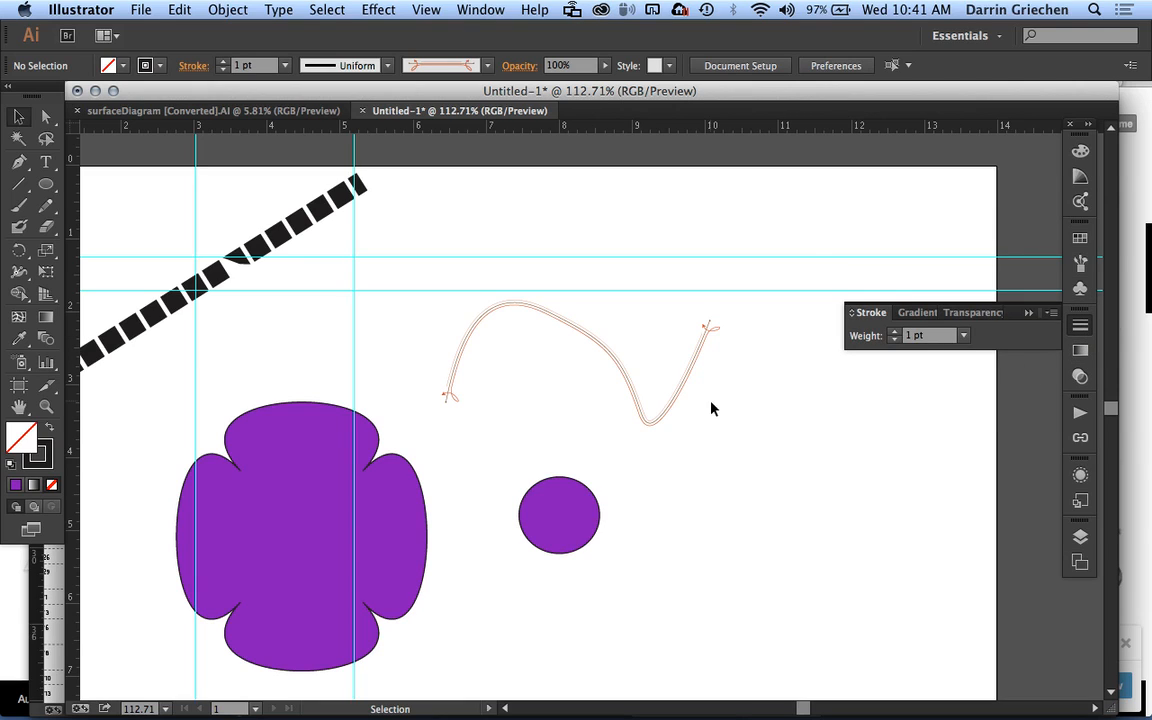
pyautogui.click(686, 392)
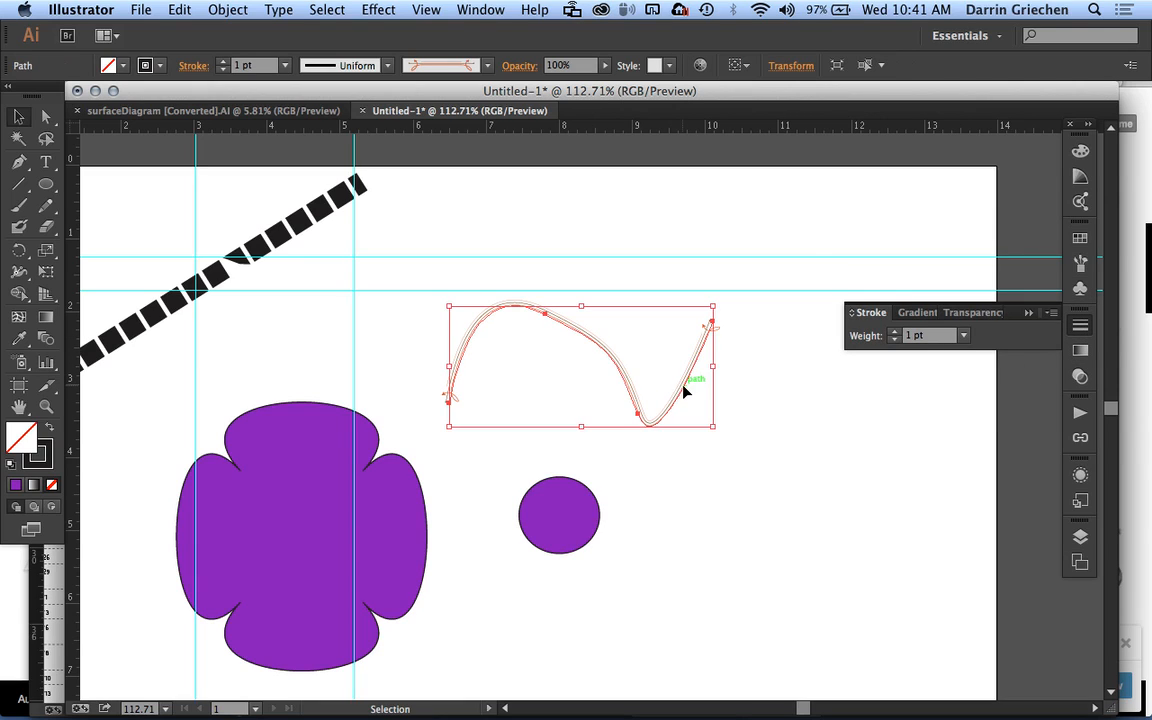
pyautogui.click(894, 334)
pyautogui.click(894, 334)
pyautogui.click(894, 334)
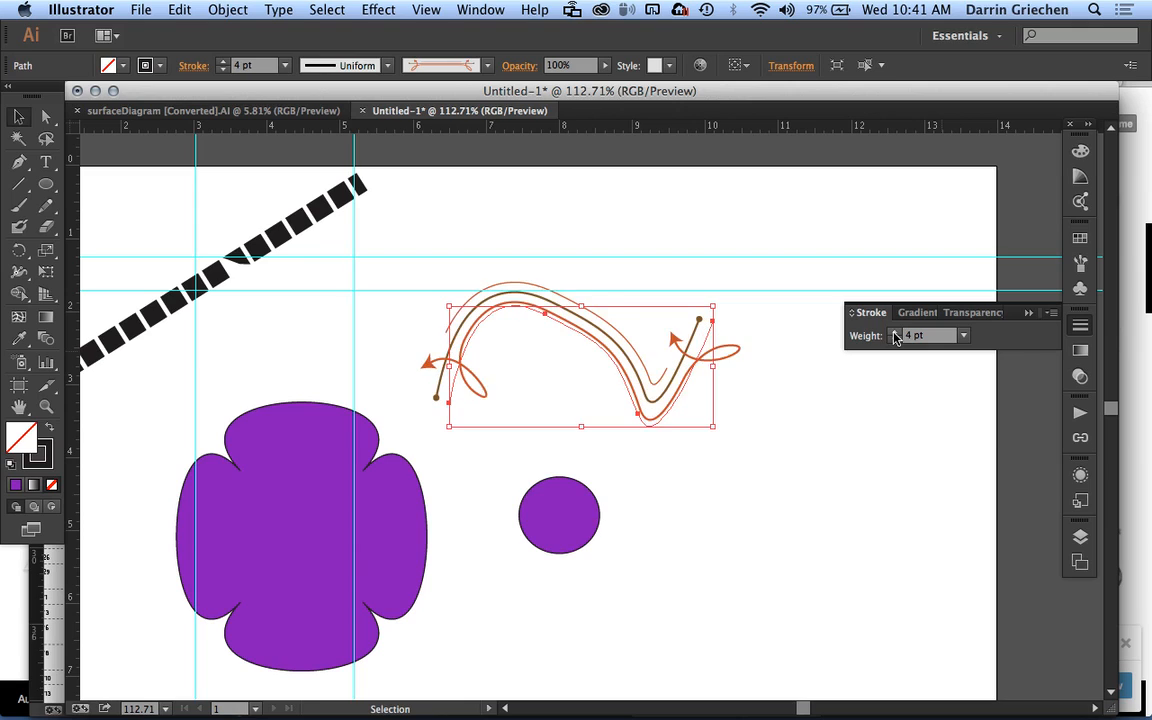
pyautogui.click(894, 334)
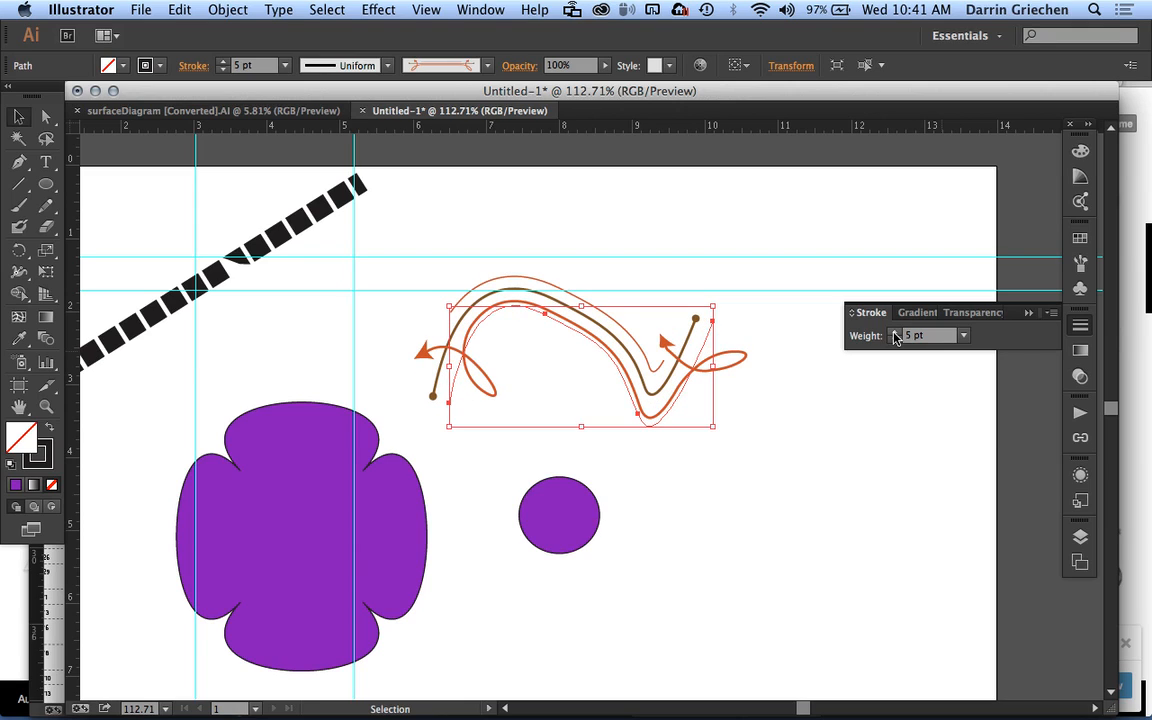
# Show the full stroke options, including cap, corner, alignment, dashed line, arrowheads and profile.
pyautogui.click(1051, 316)
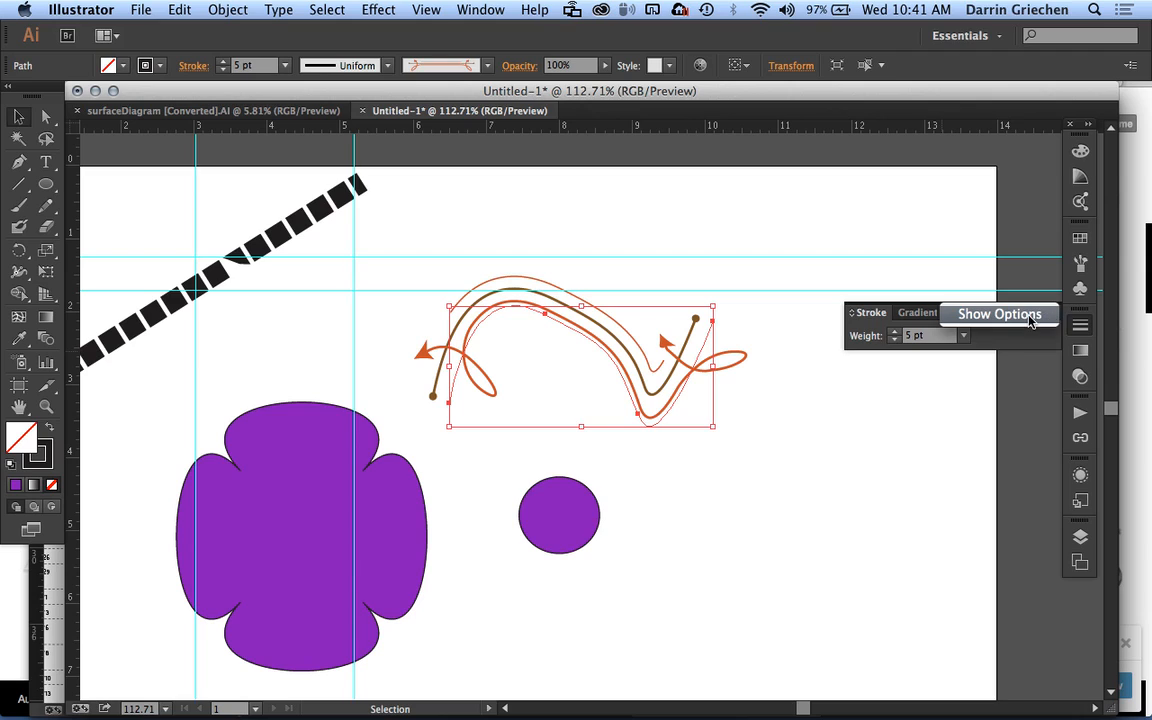
pyautogui.click(1030, 318)
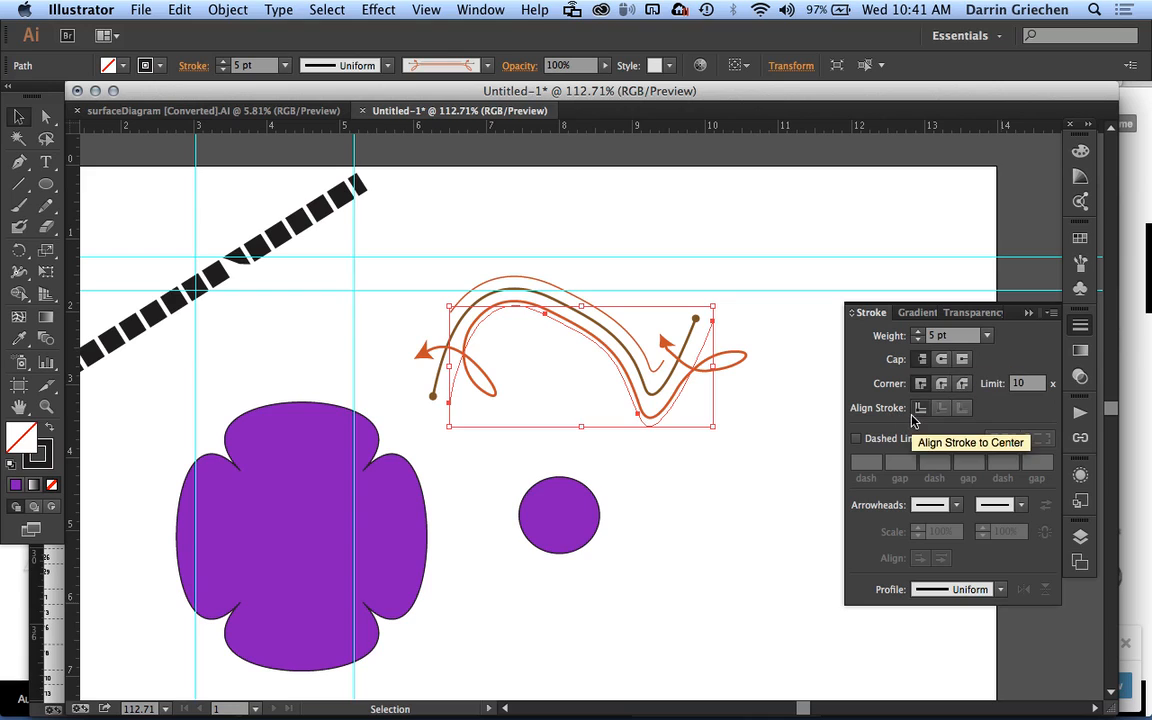
pyautogui.click(1052, 313)
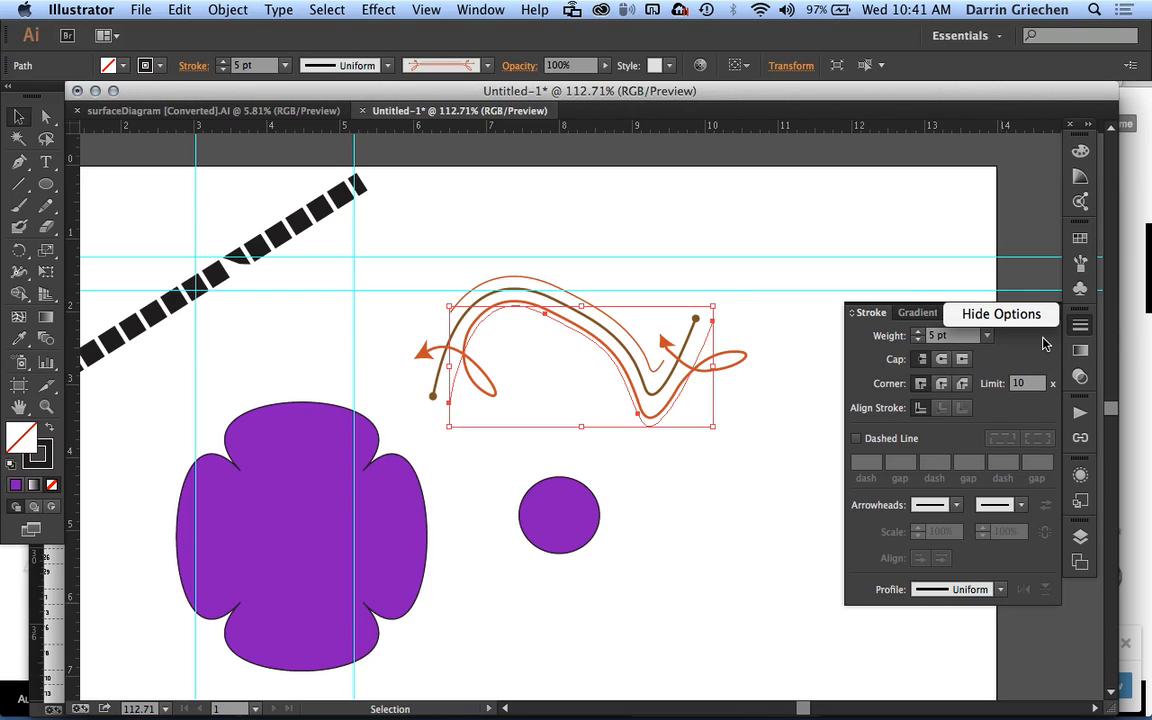
pyautogui.click(1043, 342)
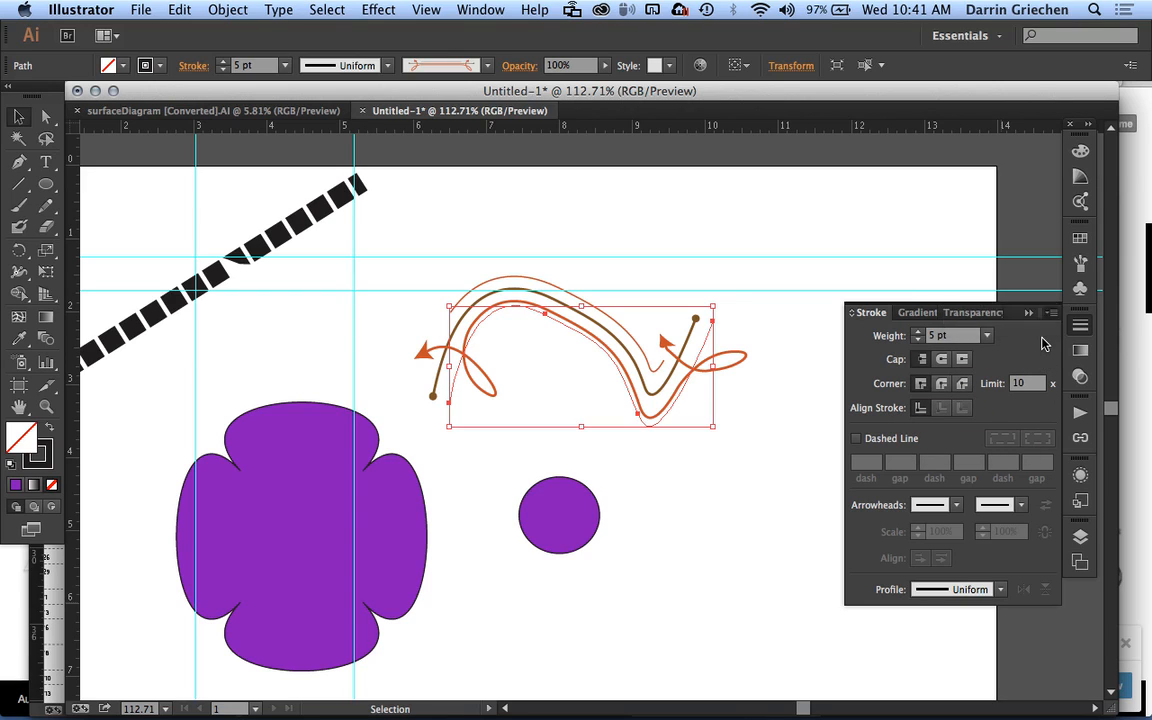
# View the curved path's transparency and appearance settings and the available graphic styles.
pyautogui.click(1081, 377)
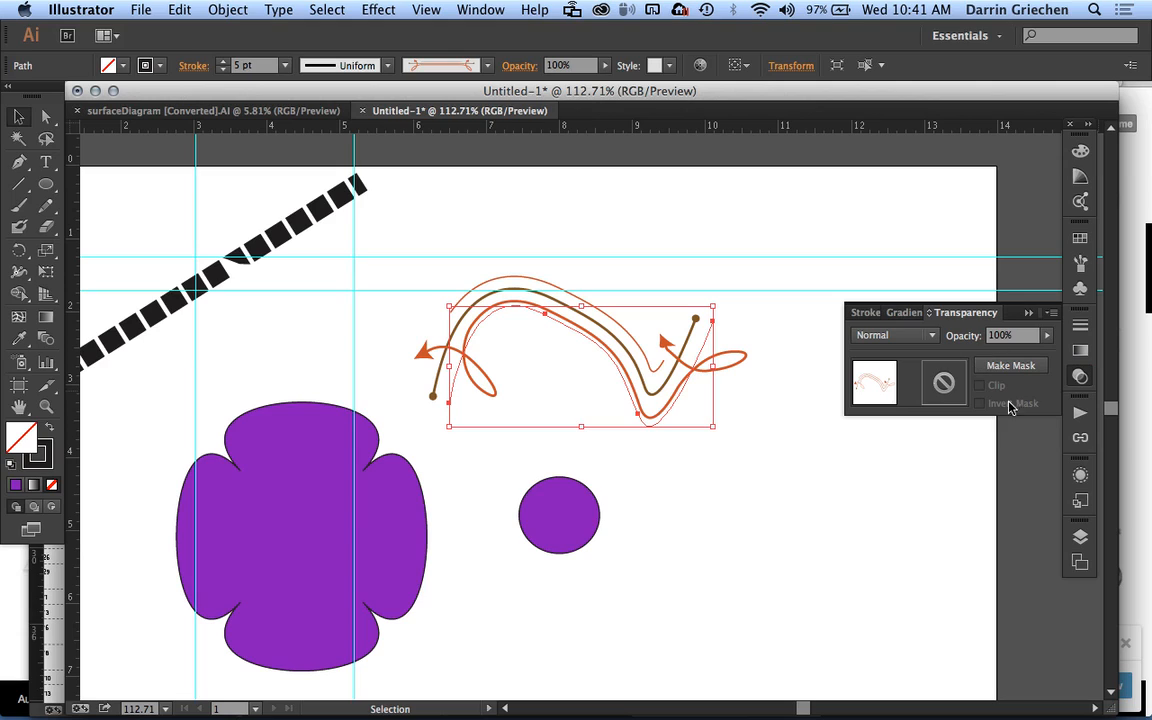
pyautogui.click(1079, 478)
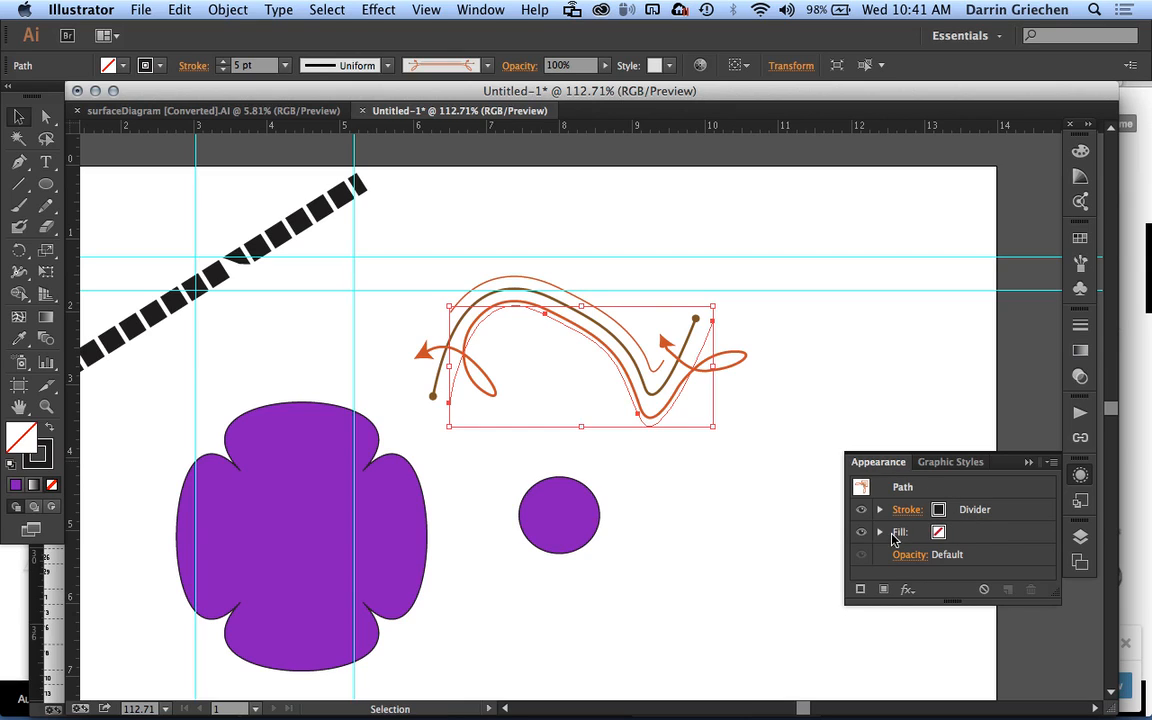
pyautogui.click(1083, 504)
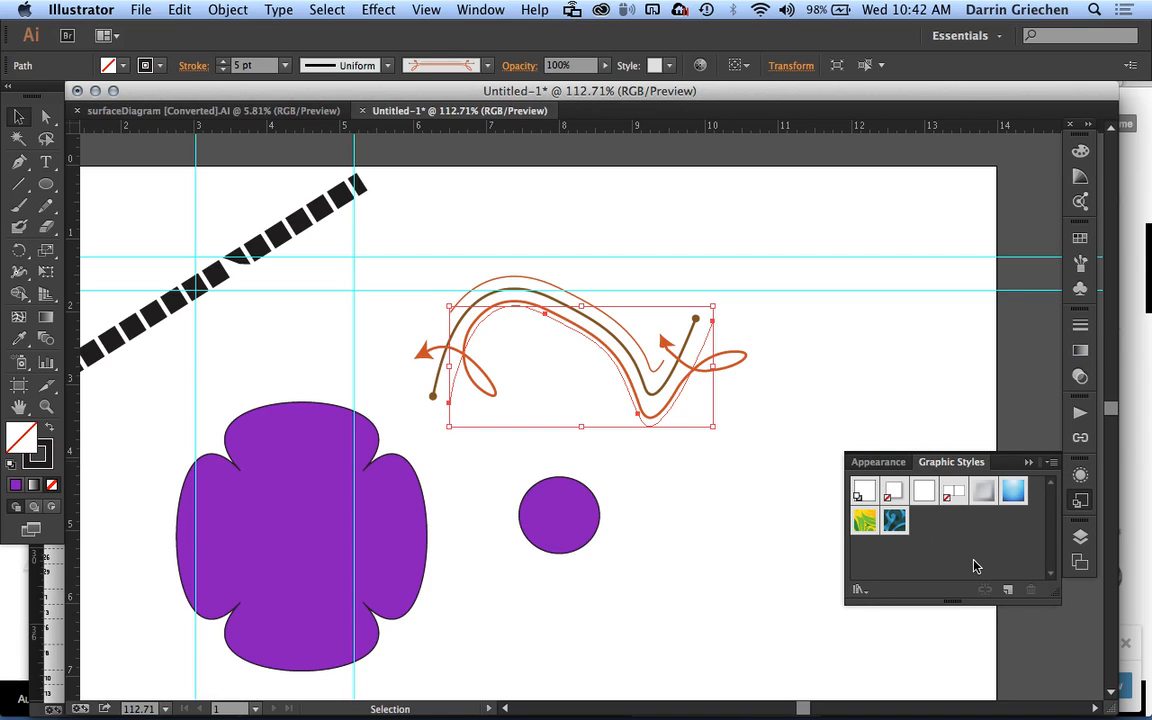
# Save the small purple circle's appearance as a new graphic style and check it in the list of styles.
pyautogui.click(578, 533)
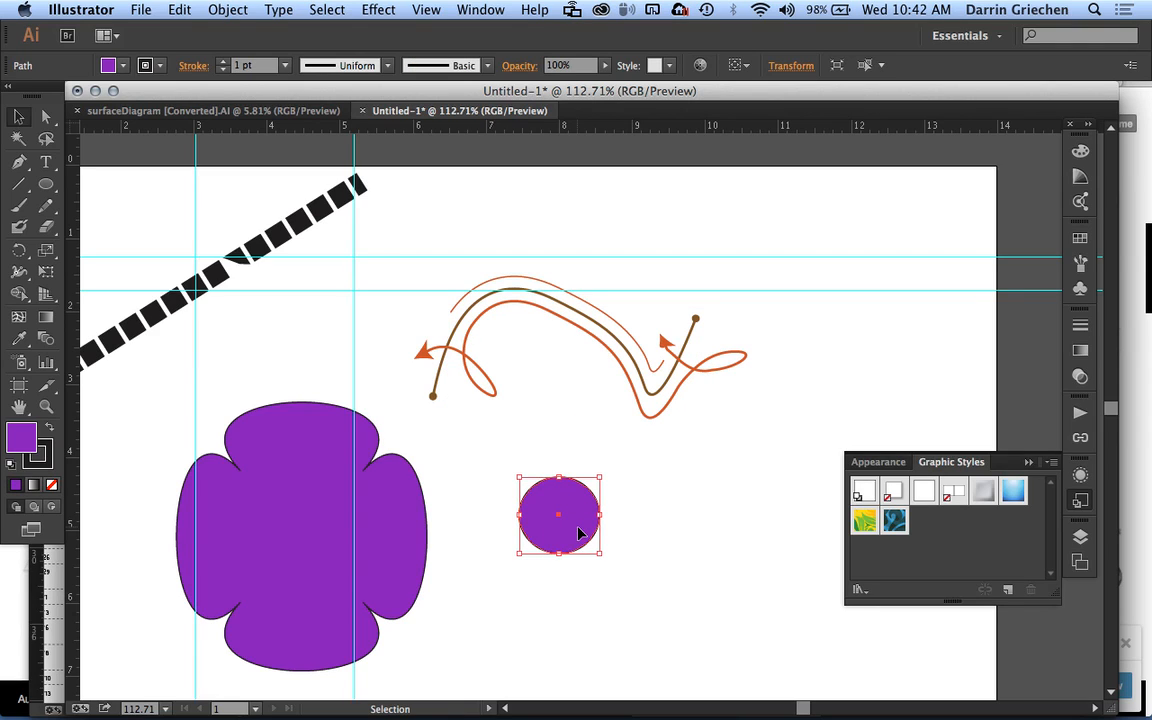
pyautogui.click(1008, 591)
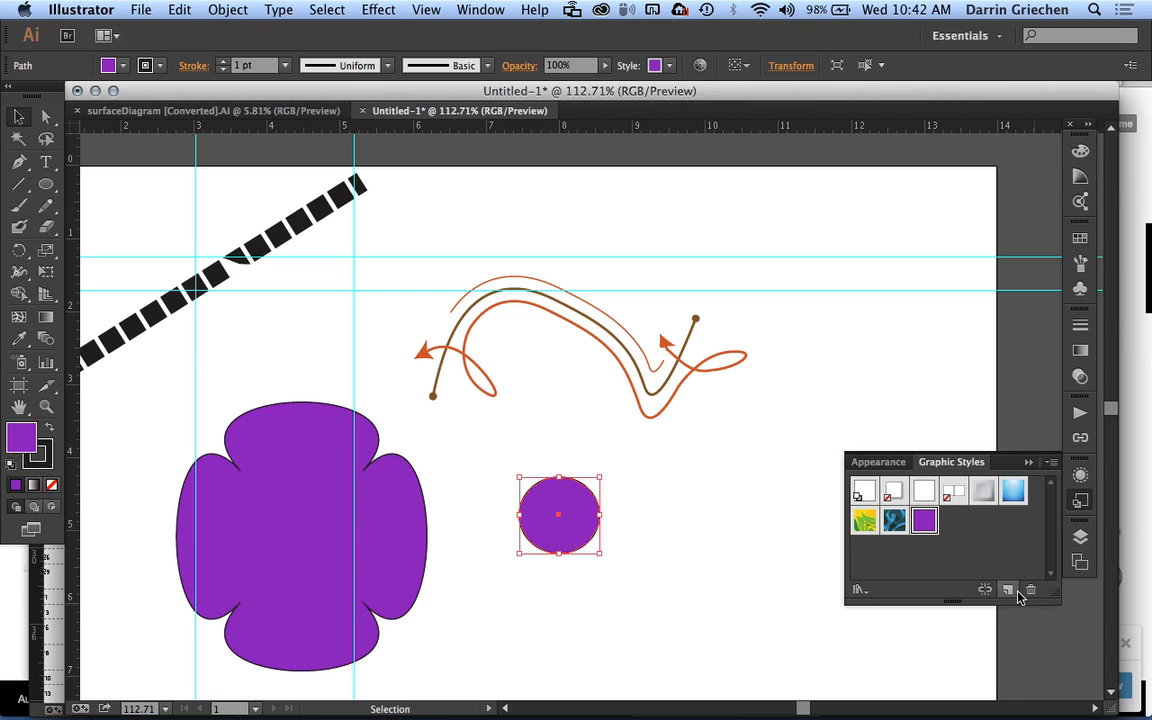
pyautogui.click(924, 521)
pyautogui.click(668, 66)
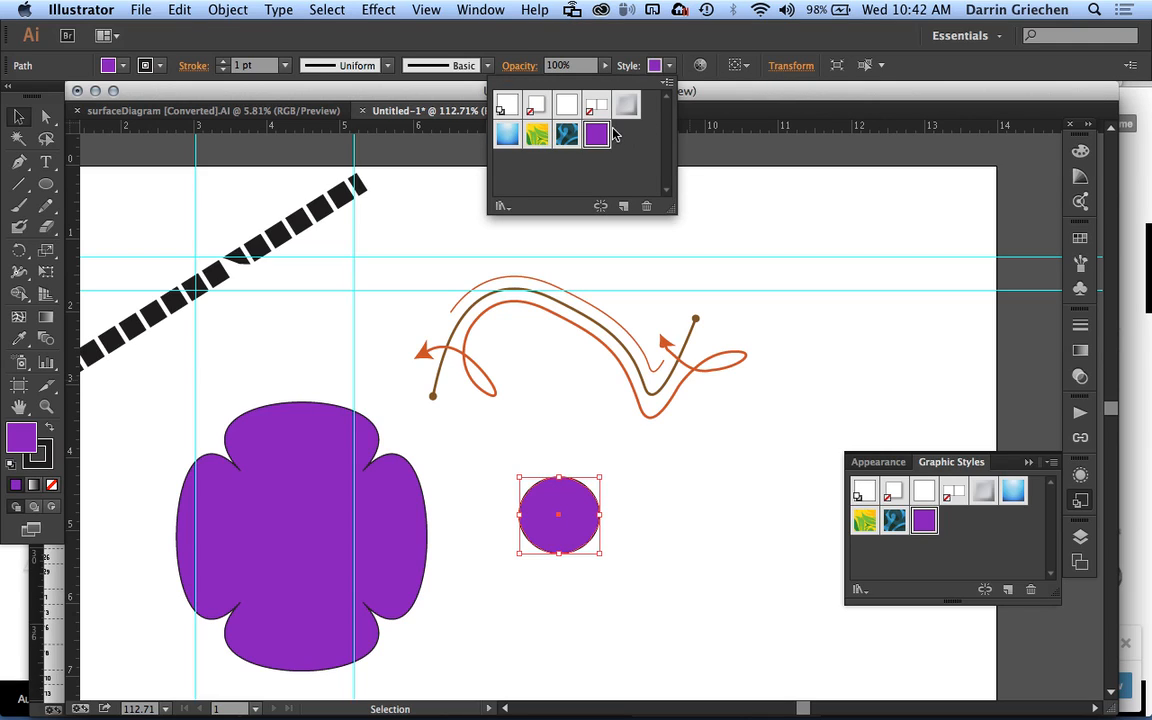
pyautogui.click(872, 335)
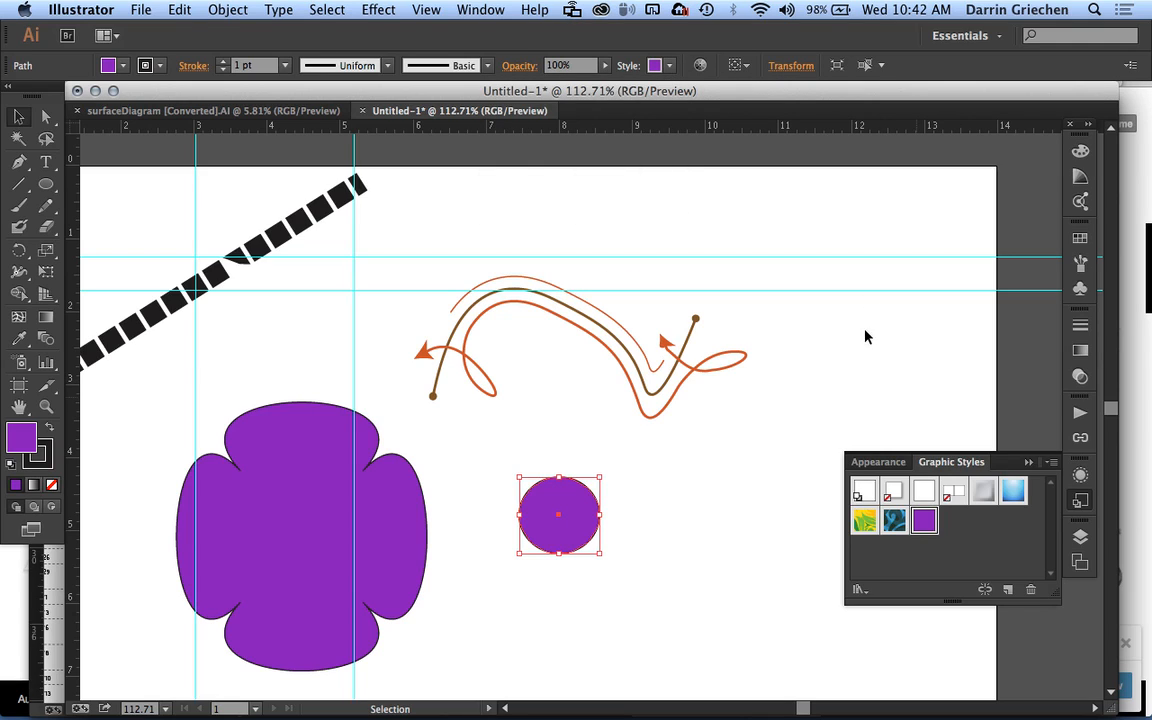
# Show the layers list enlarged enough to display every layer and object, and review the layer options of the guides layer.
pyautogui.click(1081, 537)
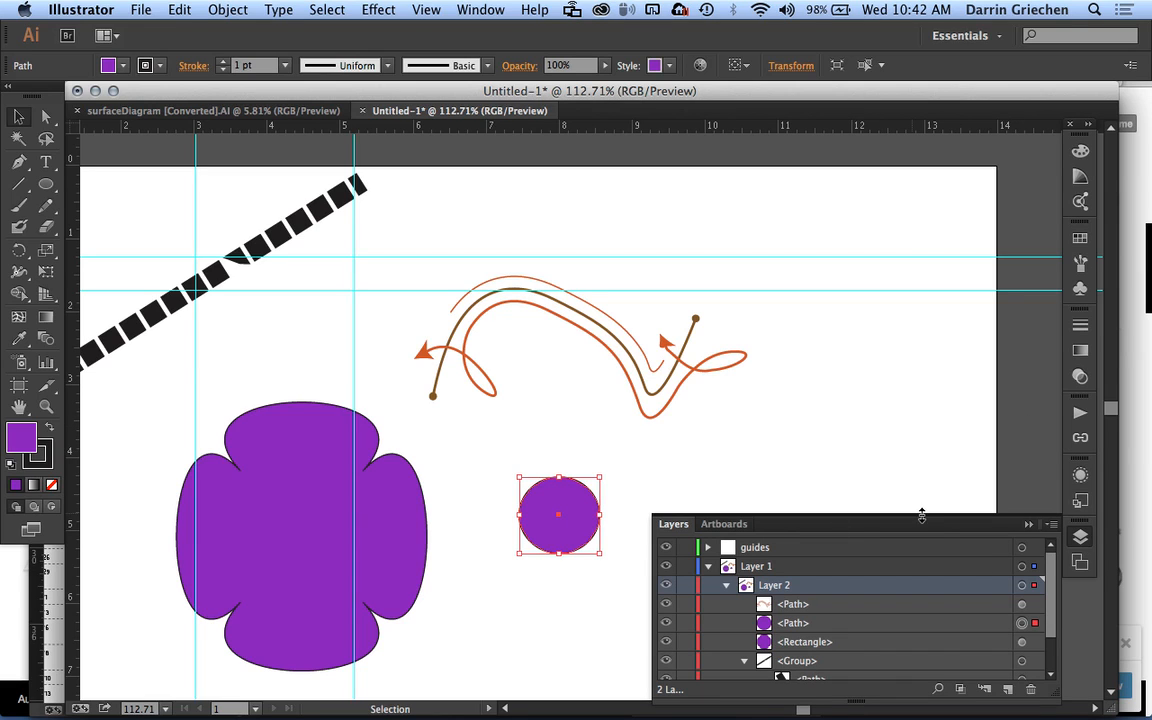
pyautogui.moveTo(923, 516); pyautogui.dragTo(903, 300)
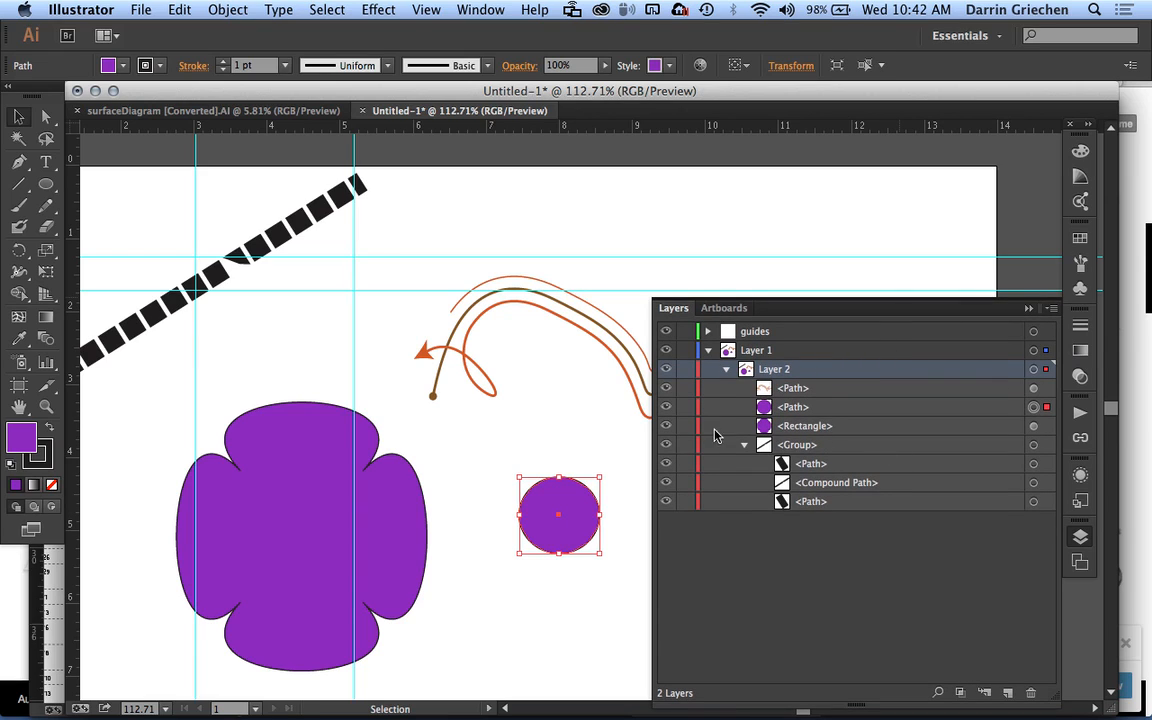
pyautogui.doubleClick(750, 333)
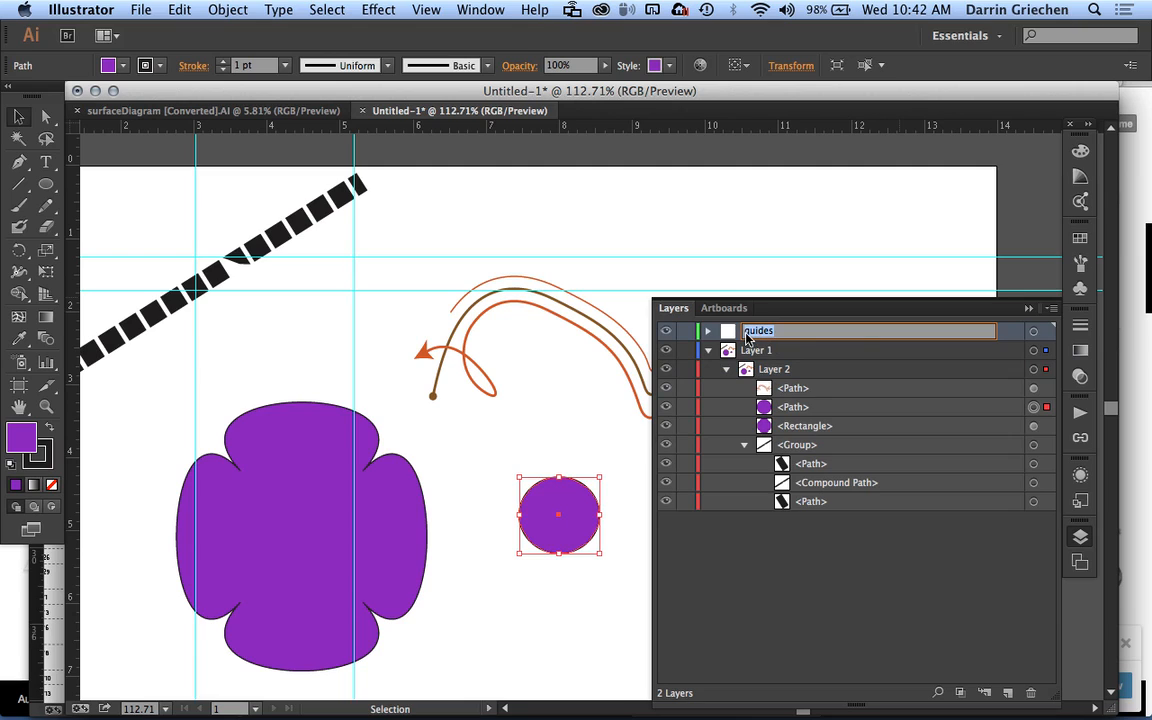
pyautogui.doubleClick(1013, 334)
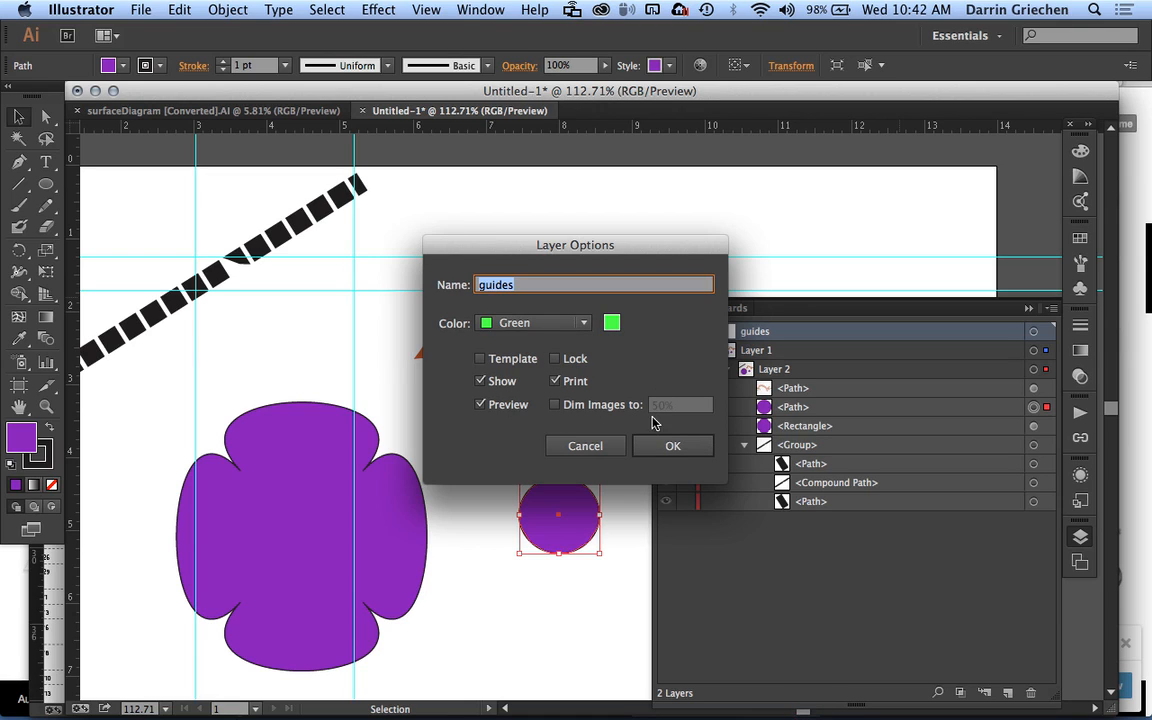
pyautogui.click(674, 446)
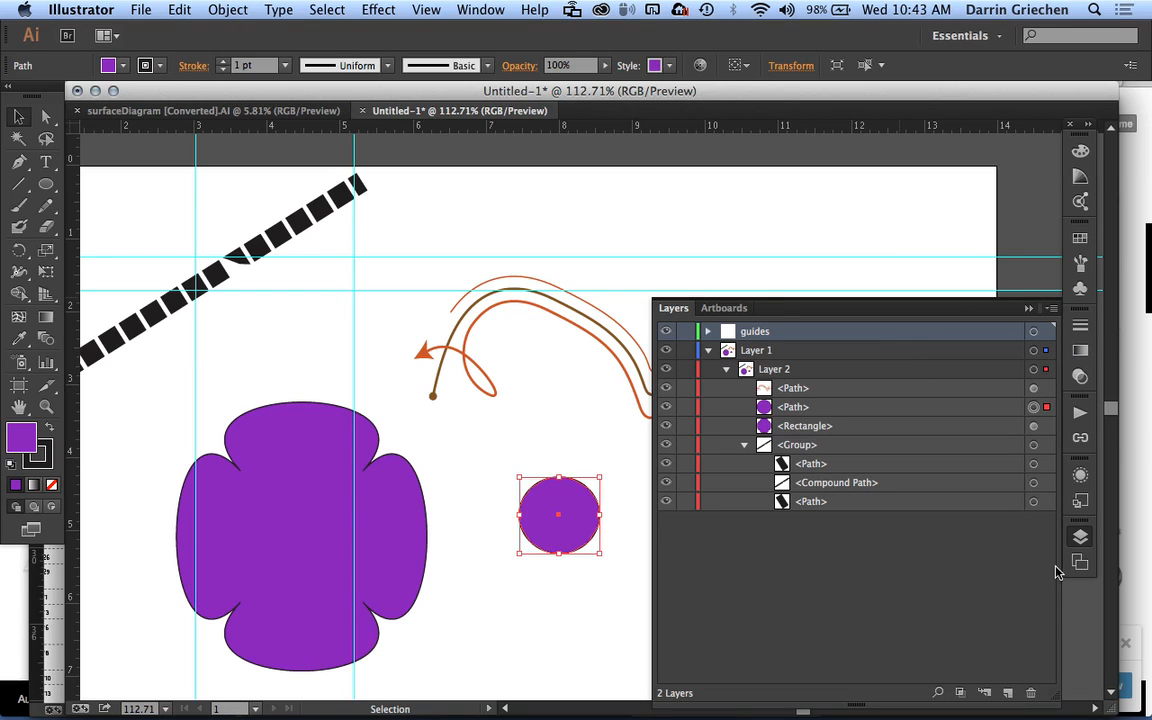
# Delete the guides layer with its artwork, and add a new top-level layer containing two successively nested sublayers.
pyautogui.click(1033, 695)
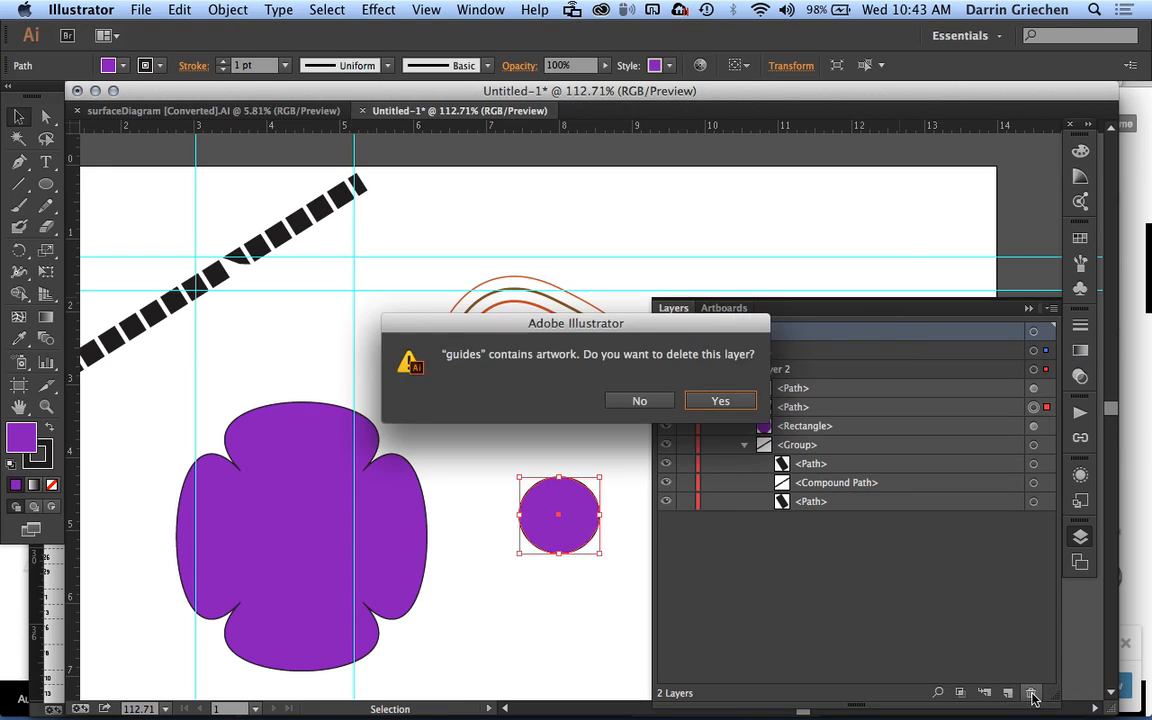
pyautogui.click(723, 403)
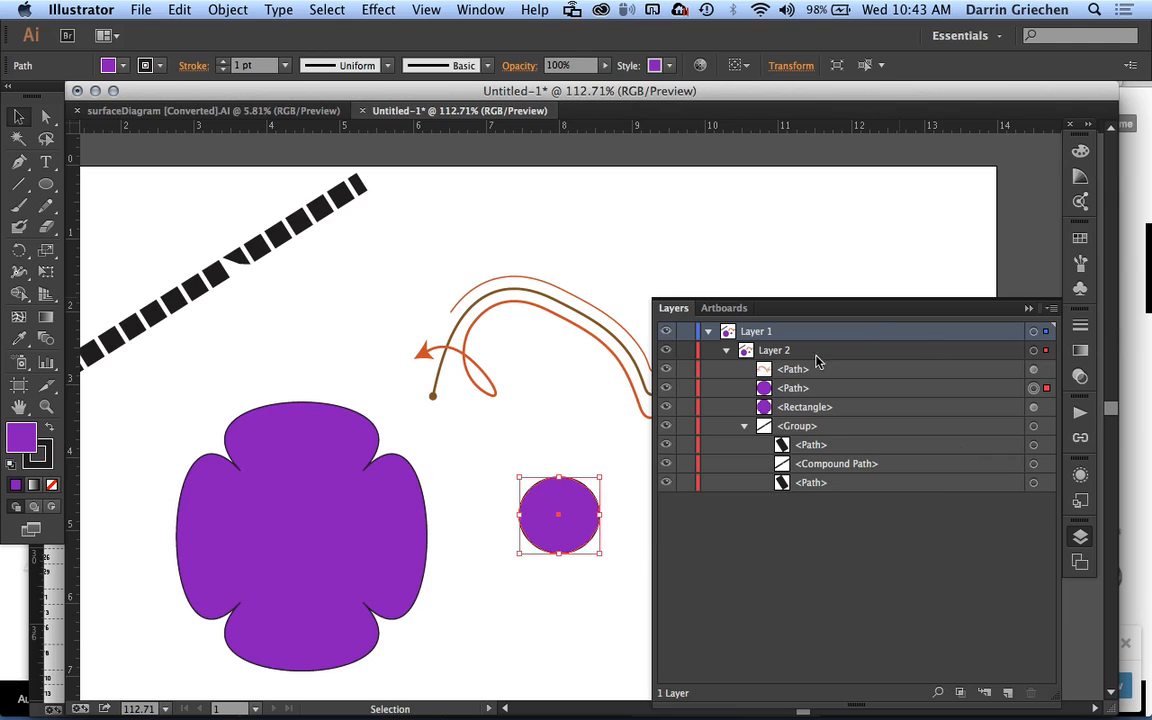
pyautogui.click(1008, 694)
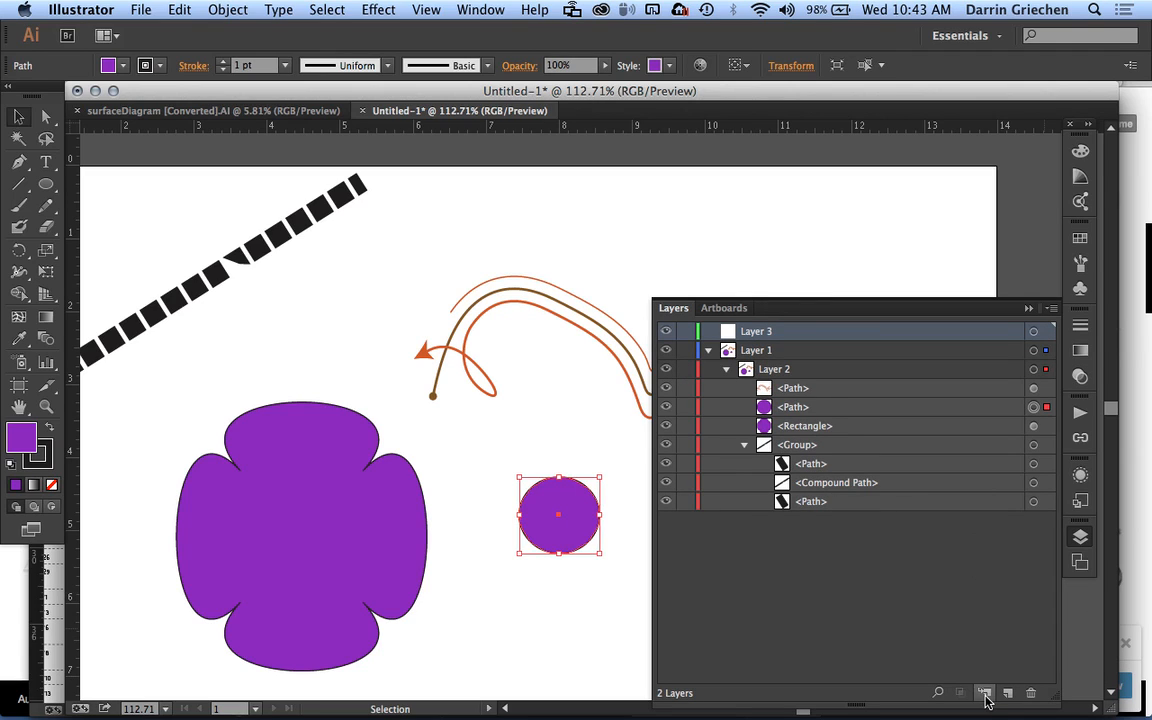
pyautogui.click(985, 694)
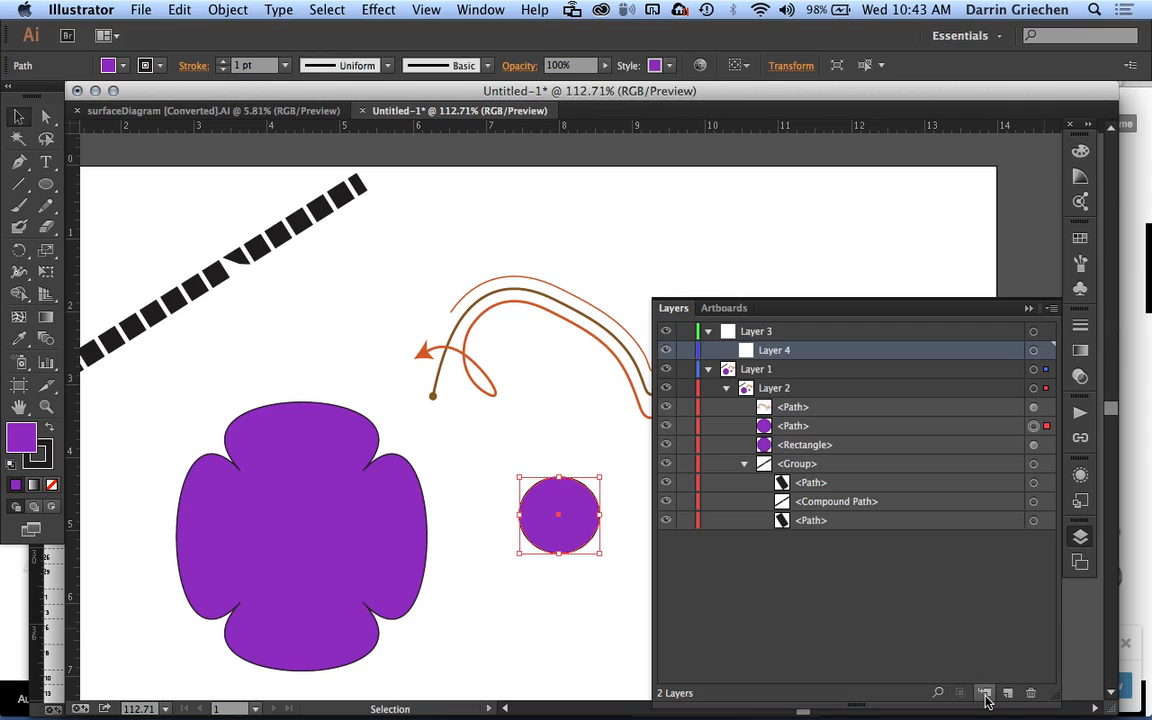
pyautogui.click(985, 694)
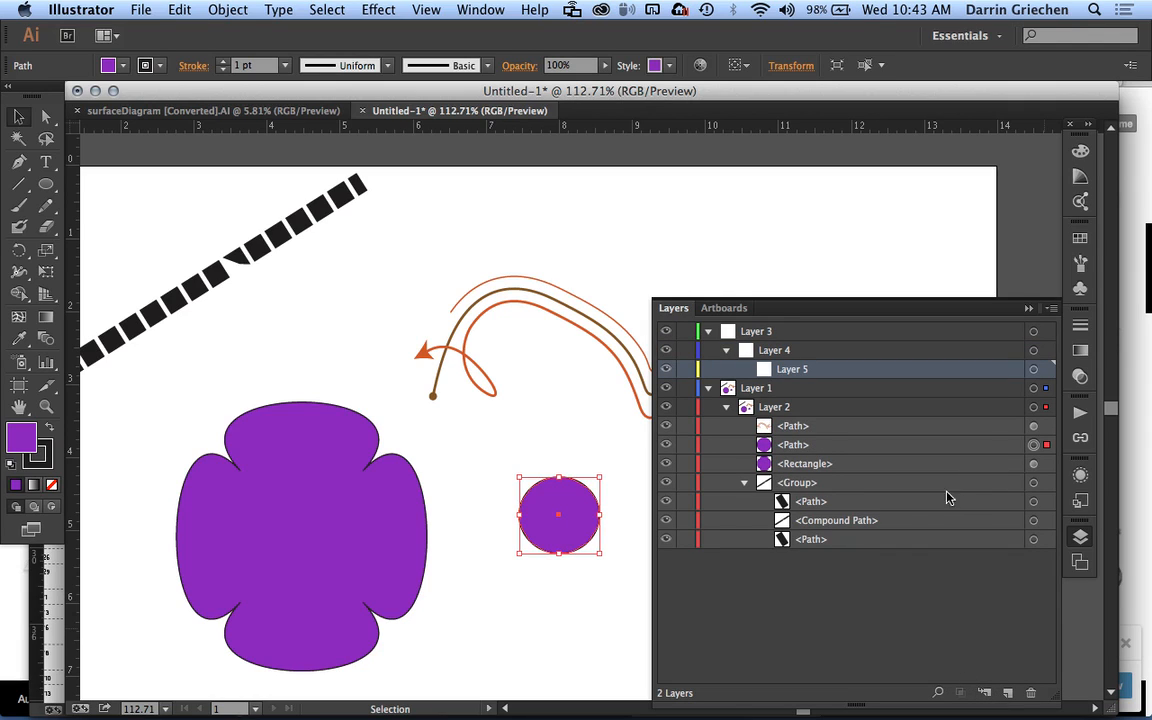
# Show the list of artboards and add a second artboard beside the existing one.
pyautogui.click(1080, 564)
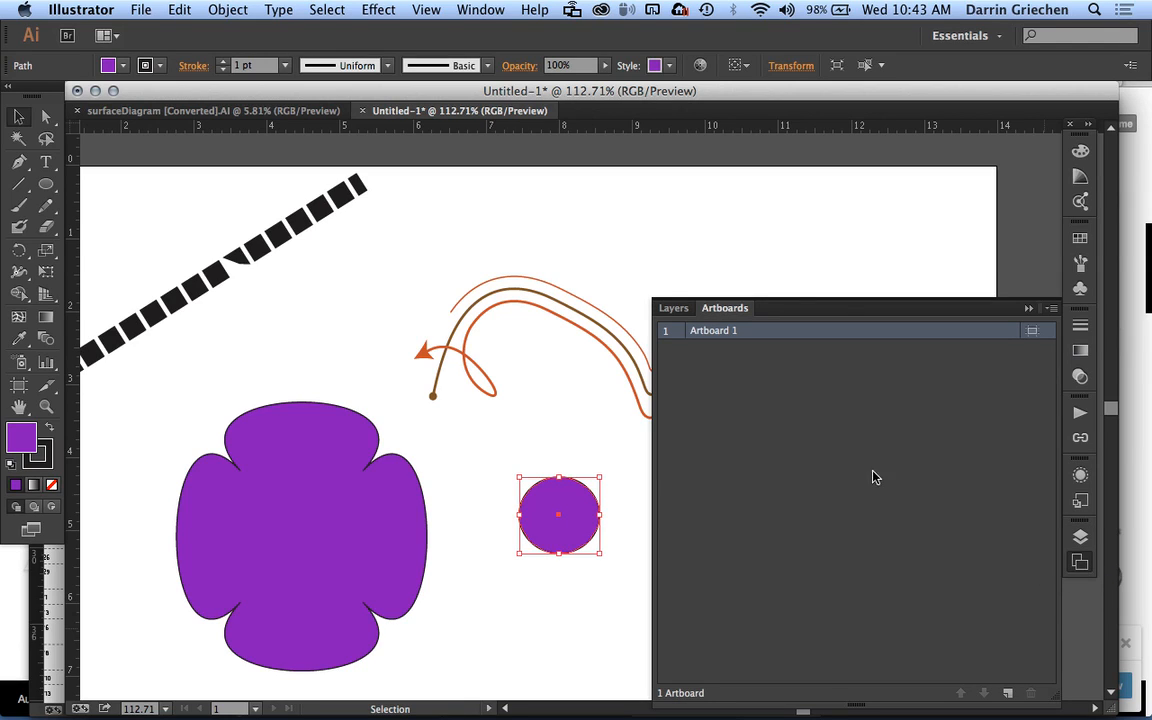
pyautogui.scroll(-5, 545, 424)
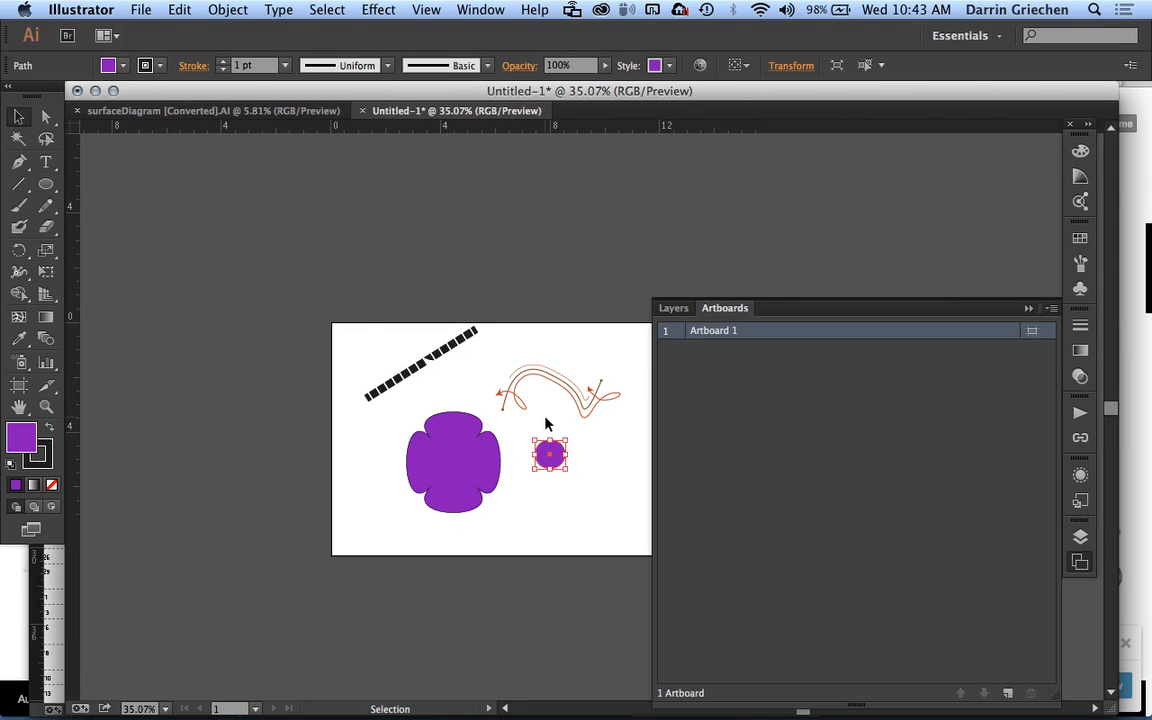
pyautogui.hscroll(5, 545, 424)
pyautogui.scroll(-2, 545, 424)
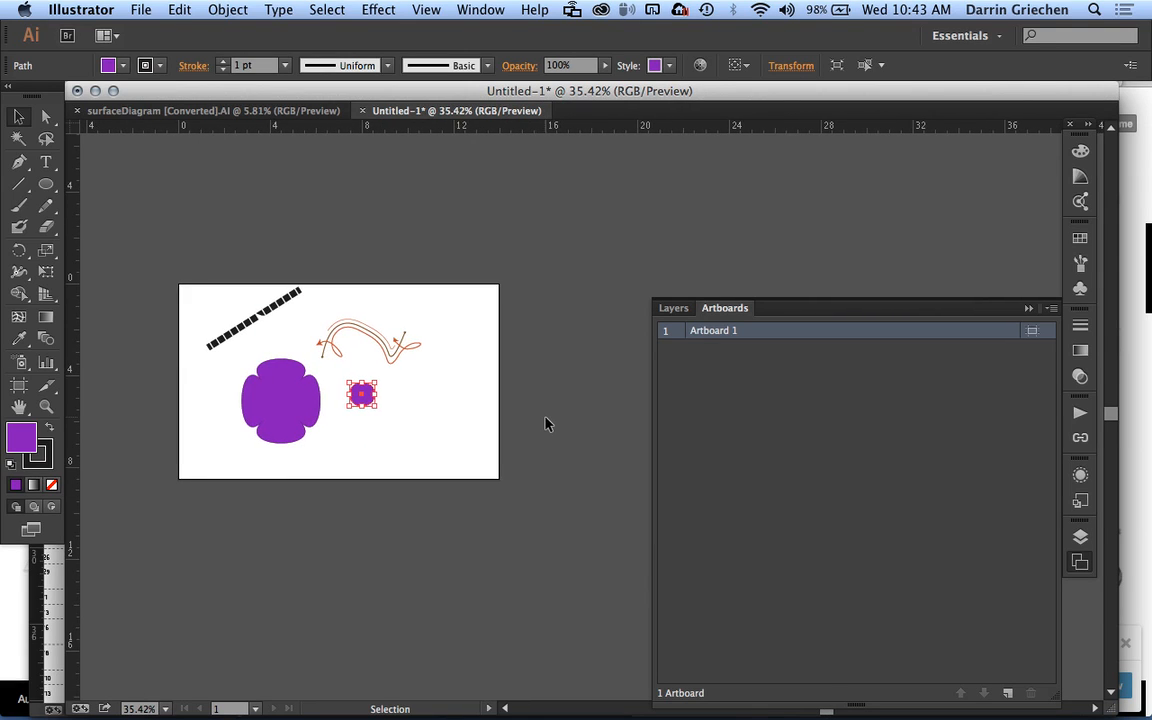
pyautogui.hscroll(3, 545, 424)
pyautogui.scroll(-2, 545, 424)
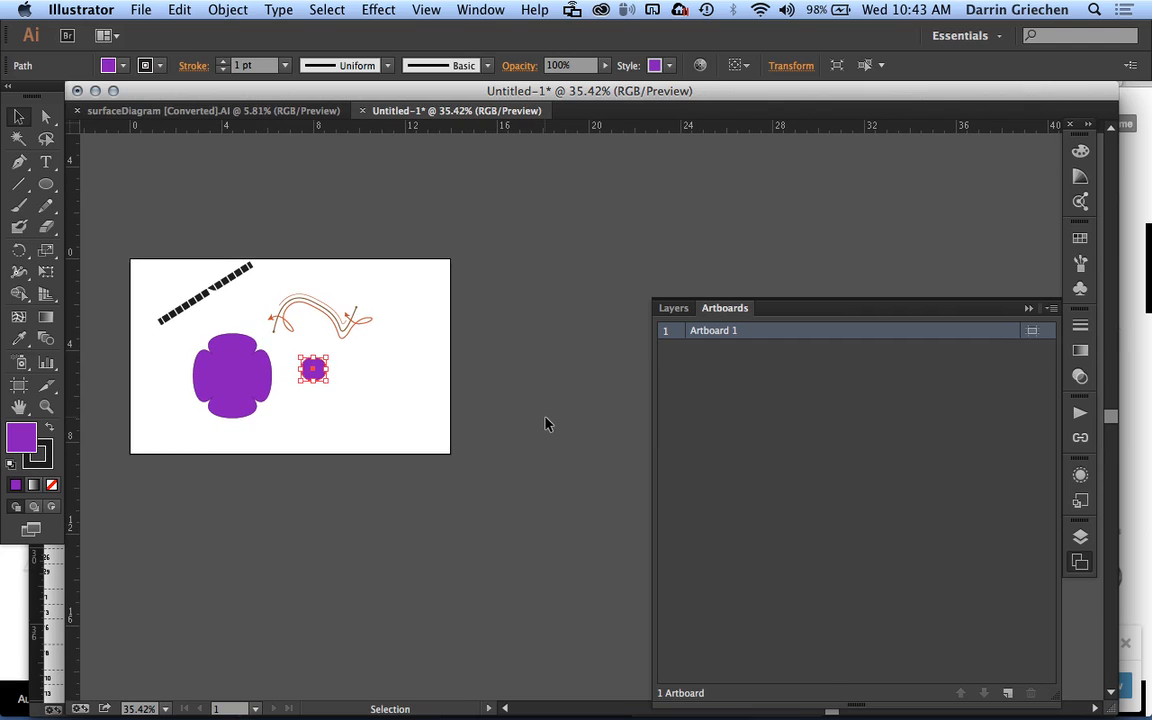
pyautogui.click(1007, 694)
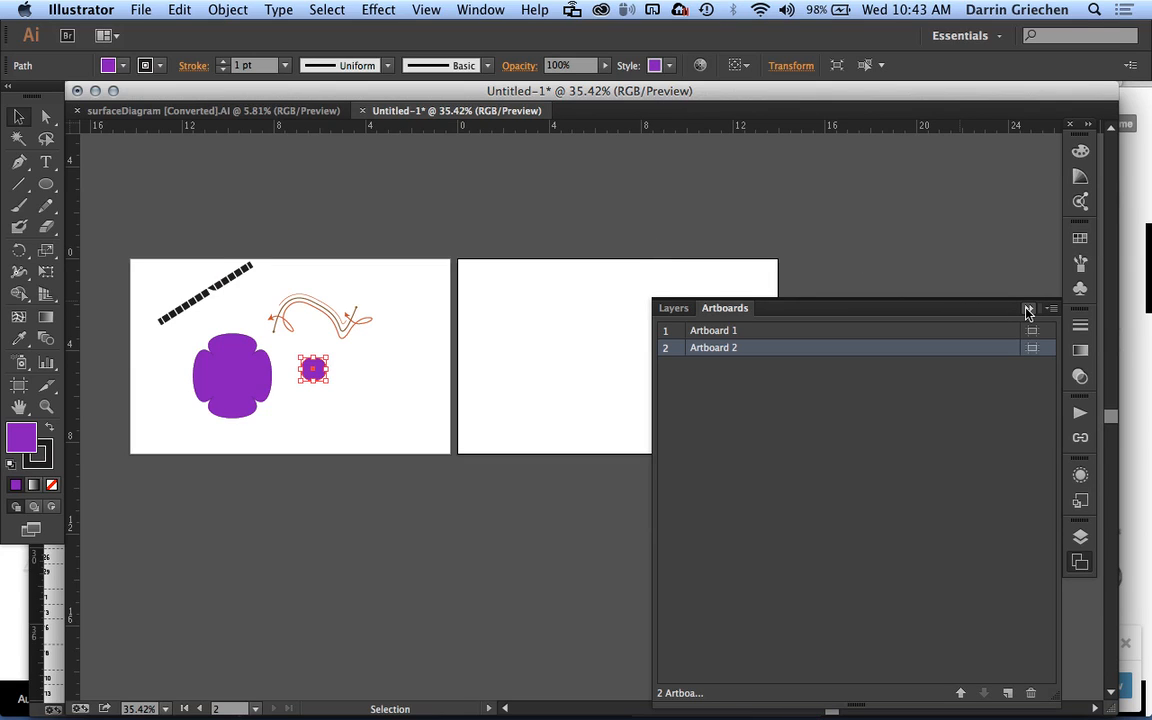
# Rename the empty top-level layer that holds the two nested sublayers as "ARtboard 2".
pyautogui.click(674, 310)
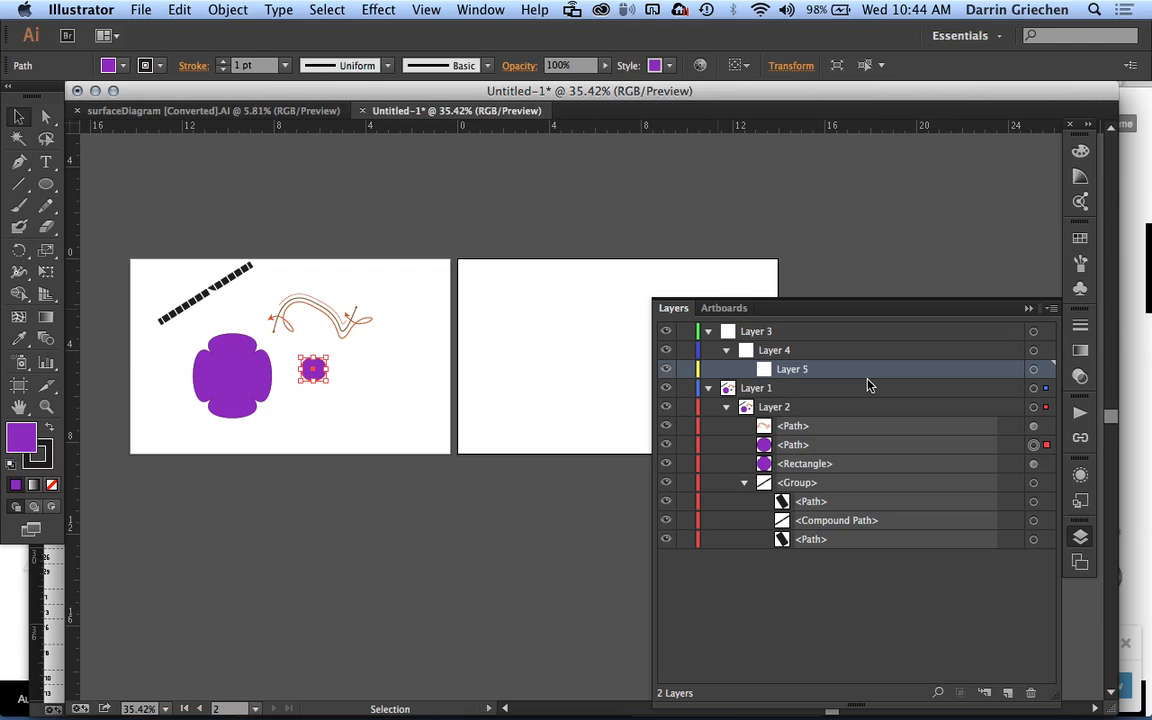
pyautogui.click(858, 333)
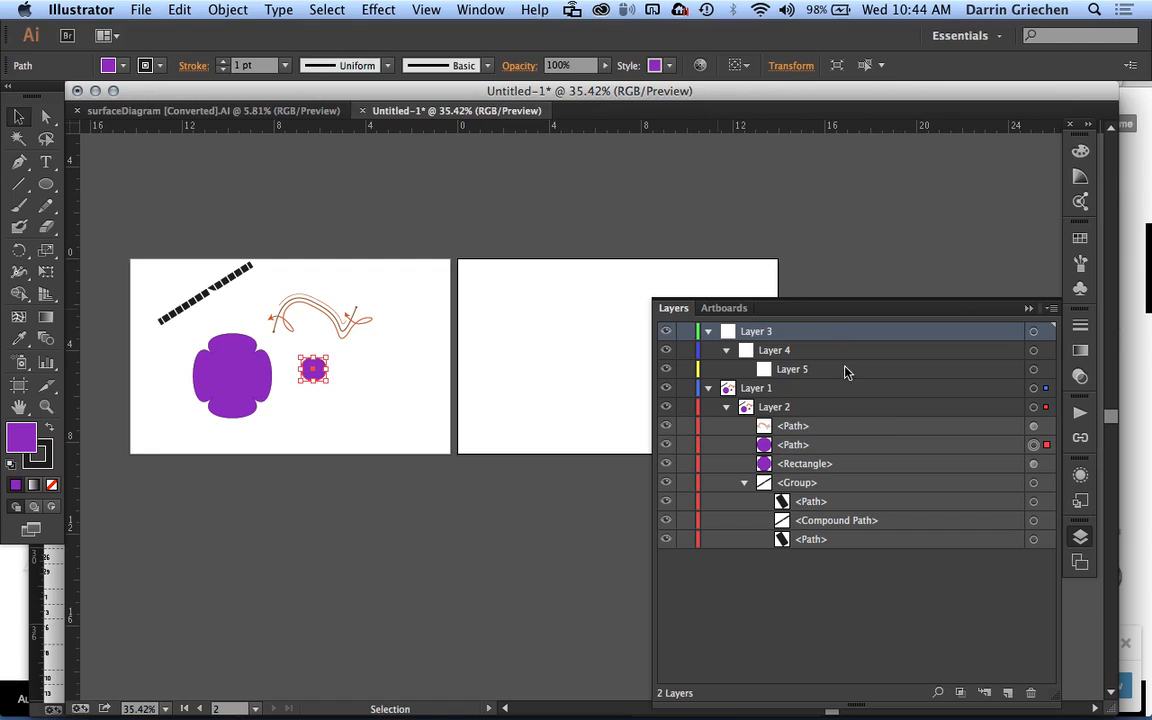
pyautogui.doubleClick(755, 333)
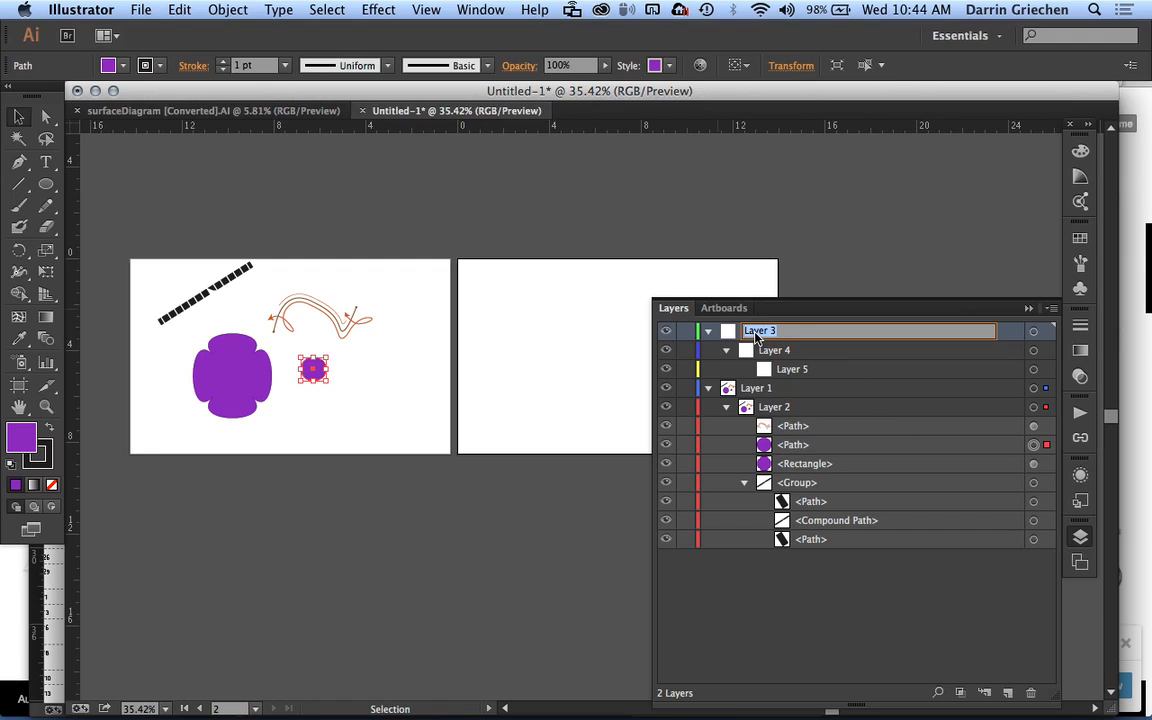
pyautogui.write('A')
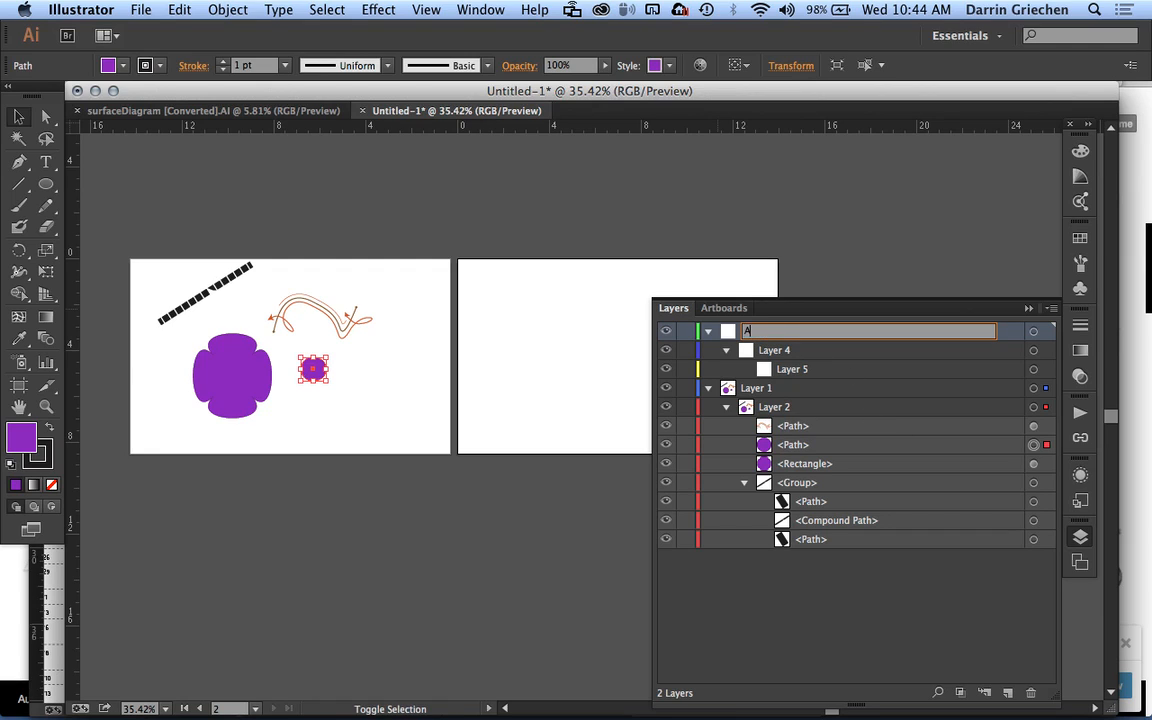
pyautogui.write('Rtboard 2')
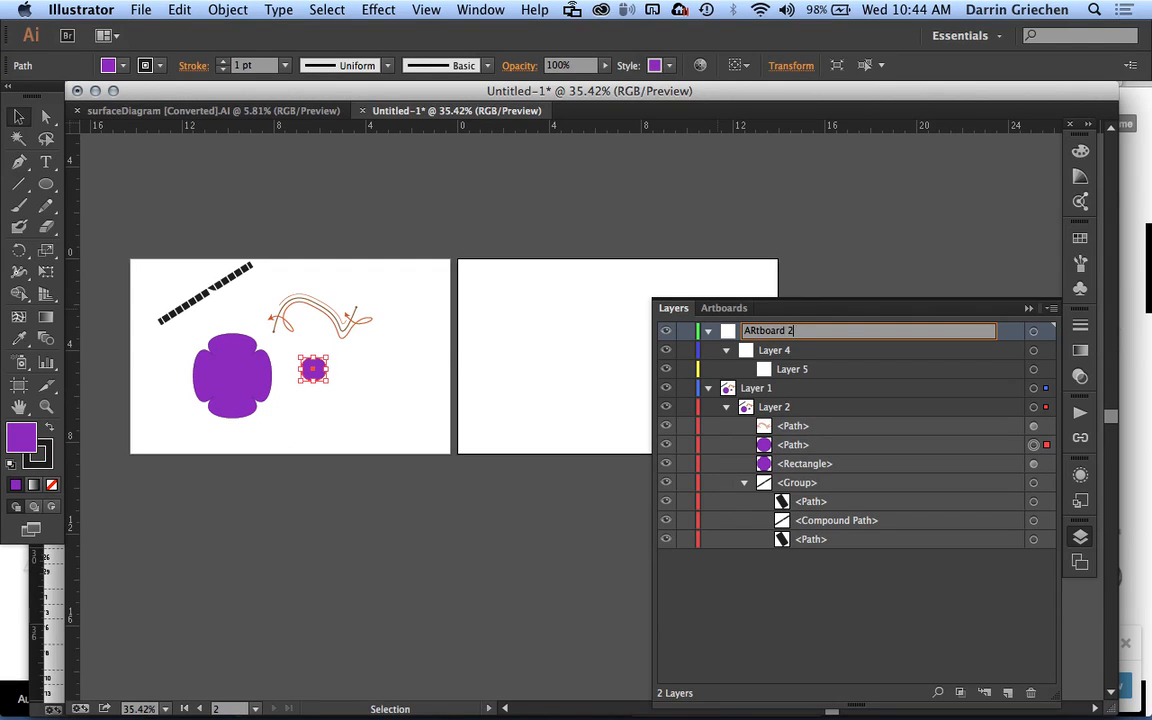
pyautogui.press('Return')
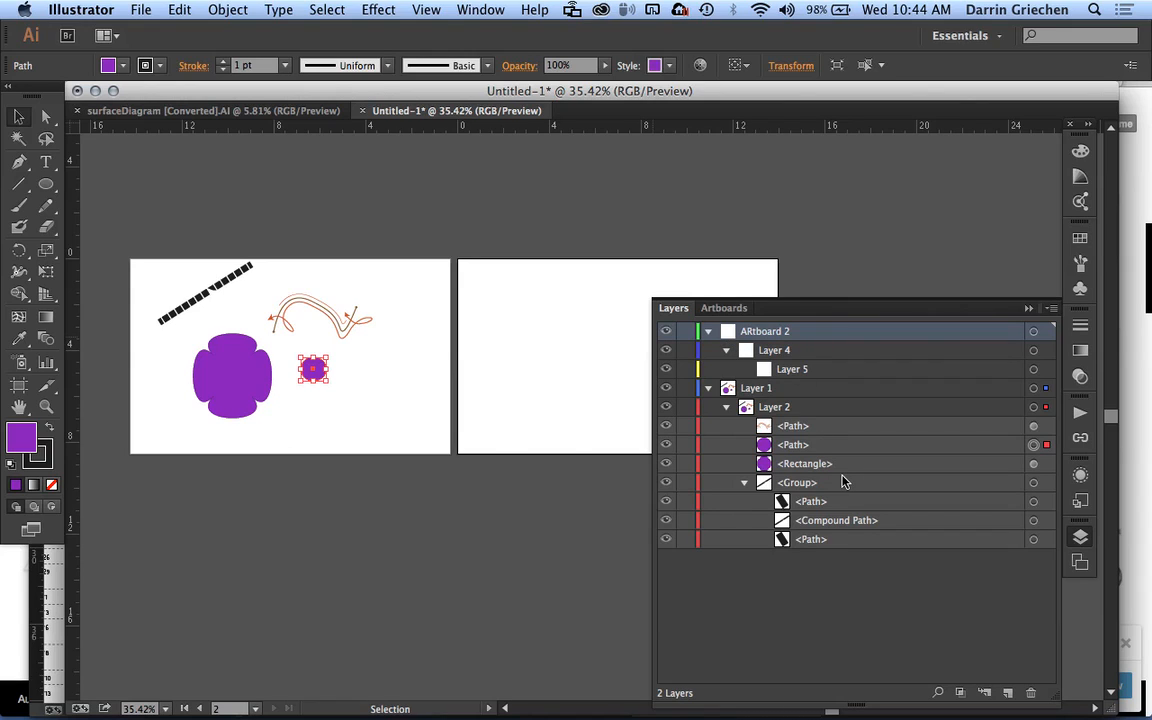
# Deselect the small purple circle and add a third artboard to the document.
pyautogui.hscroll(5, 494, 455)
pyautogui.click(492, 458)
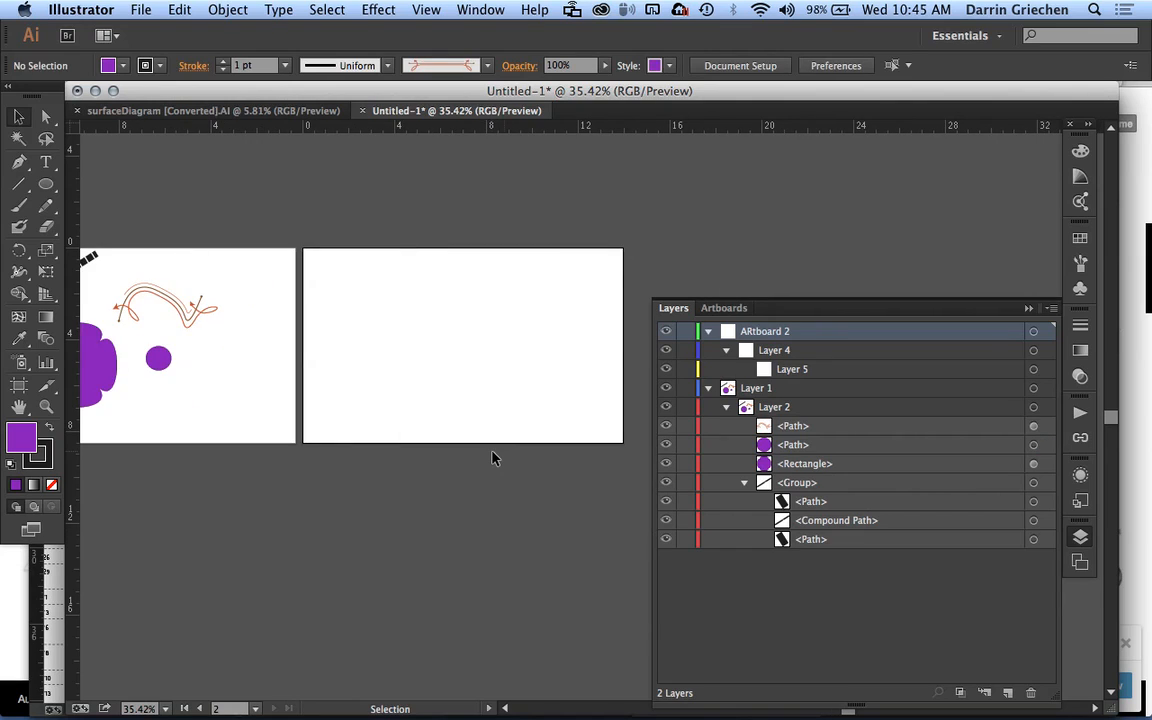
pyautogui.scroll(-3, 427, 515)
pyautogui.hscroll(-4, 427, 515)
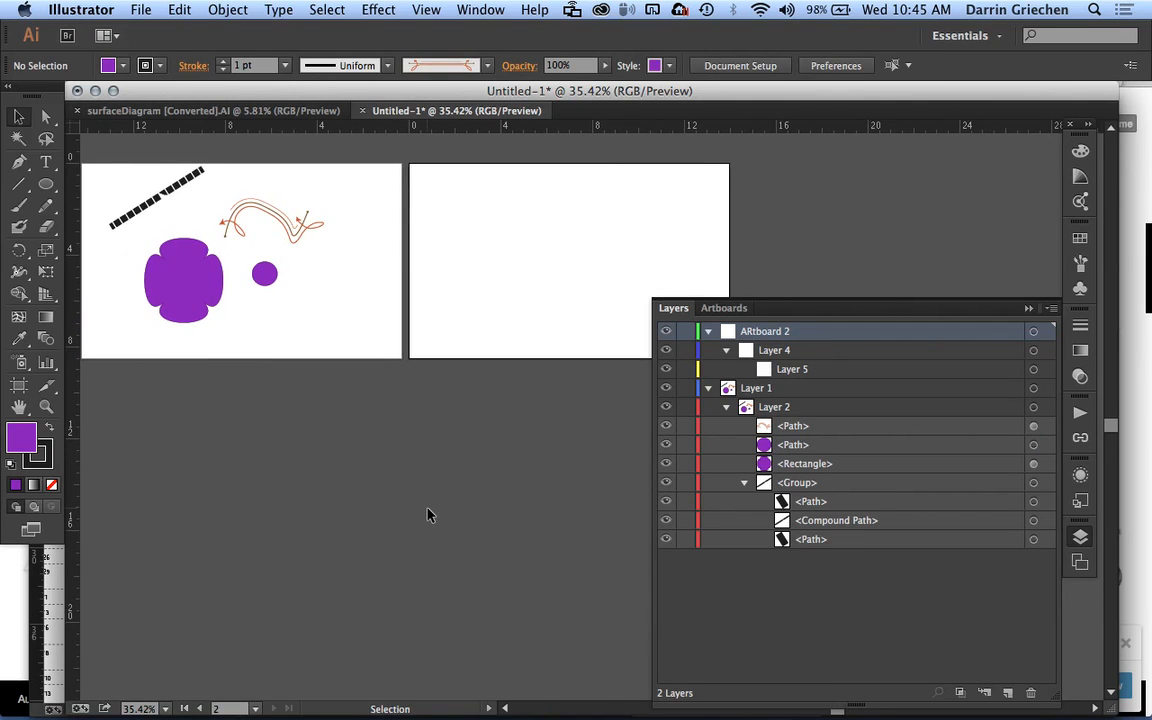
pyautogui.click(725, 310)
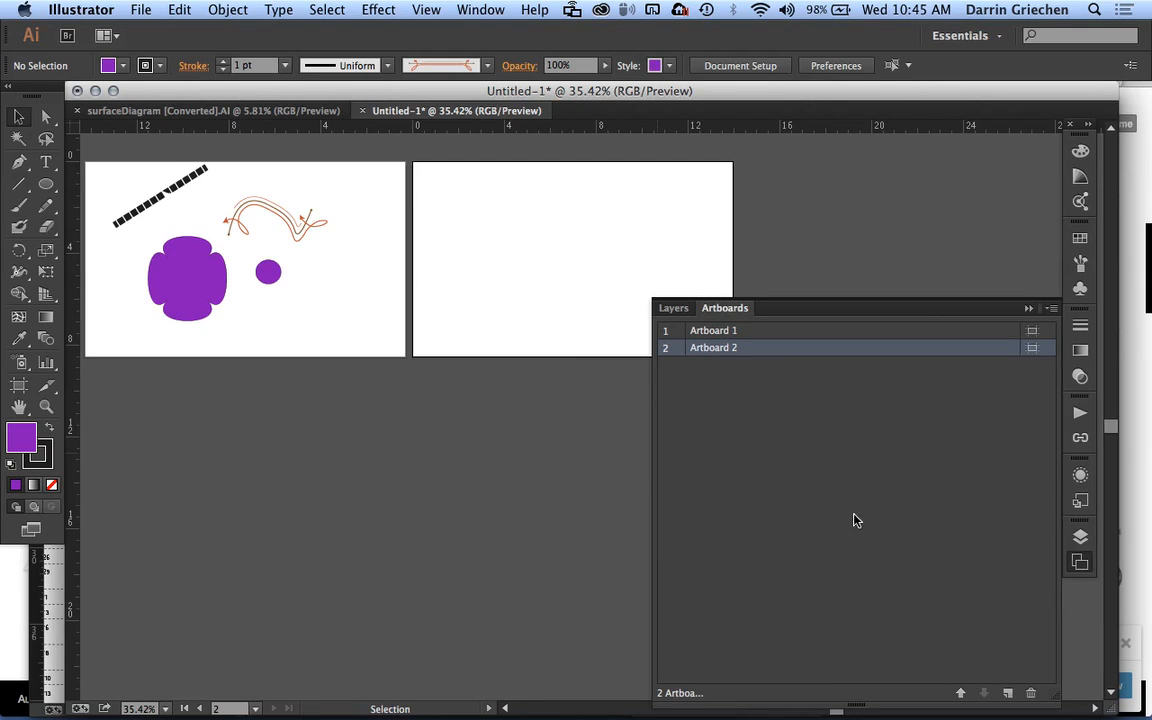
pyautogui.click(1008, 692)
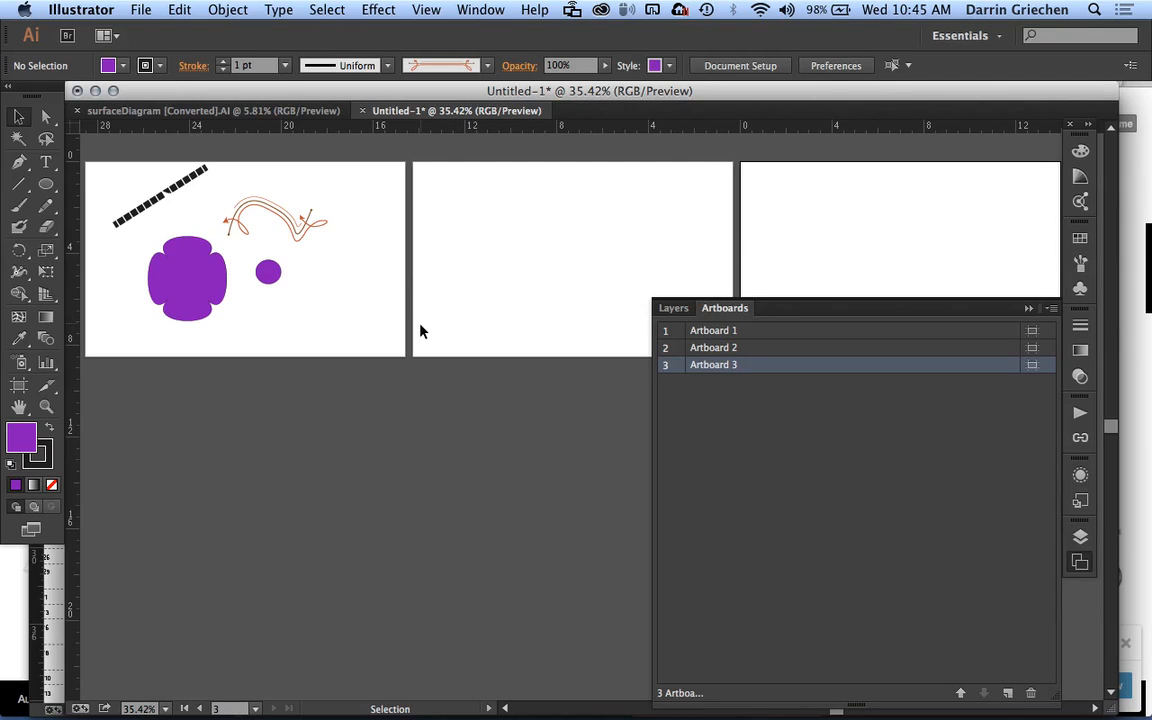
pyautogui.scroll(1, 421, 331)
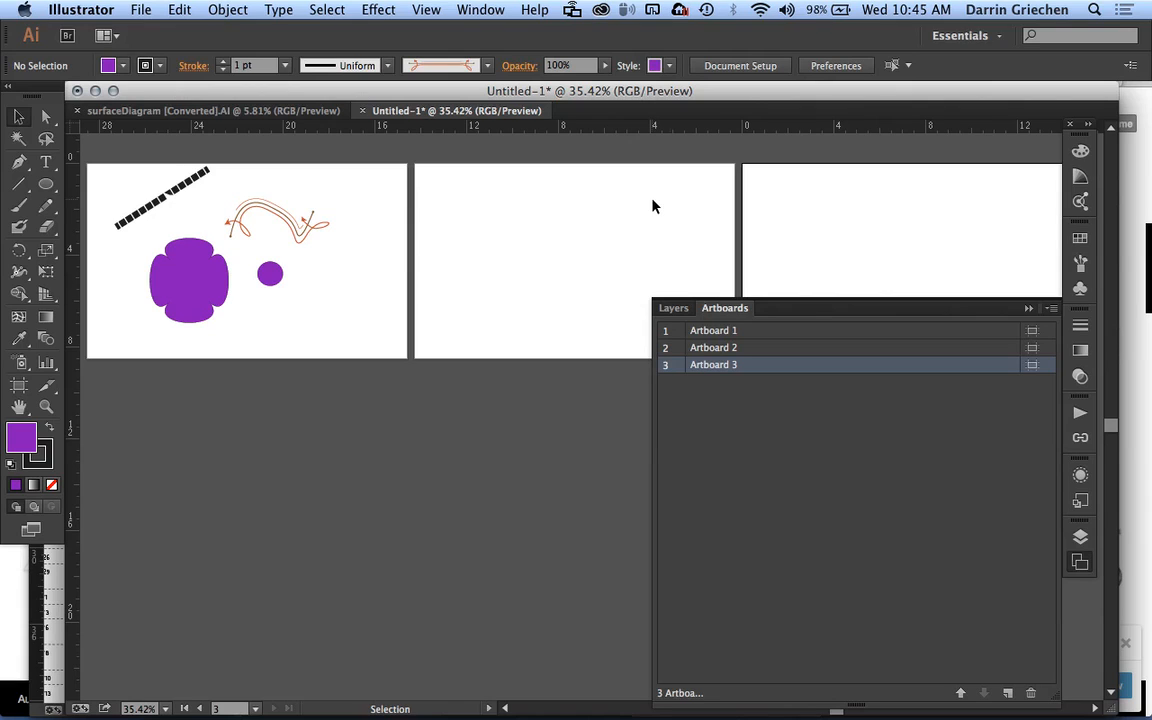
# Review the layout, column, spacing and artwork-moving options for rearranging the artboards without applying them.
pyautogui.click(1050, 312)
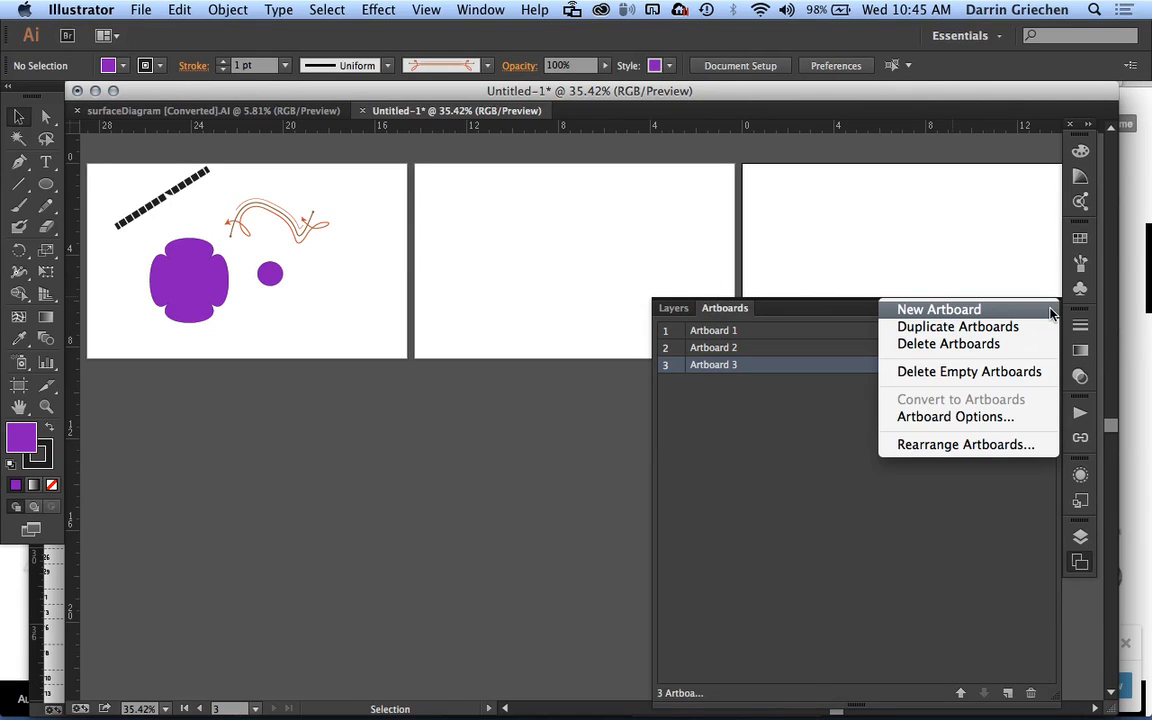
pyautogui.click(997, 446)
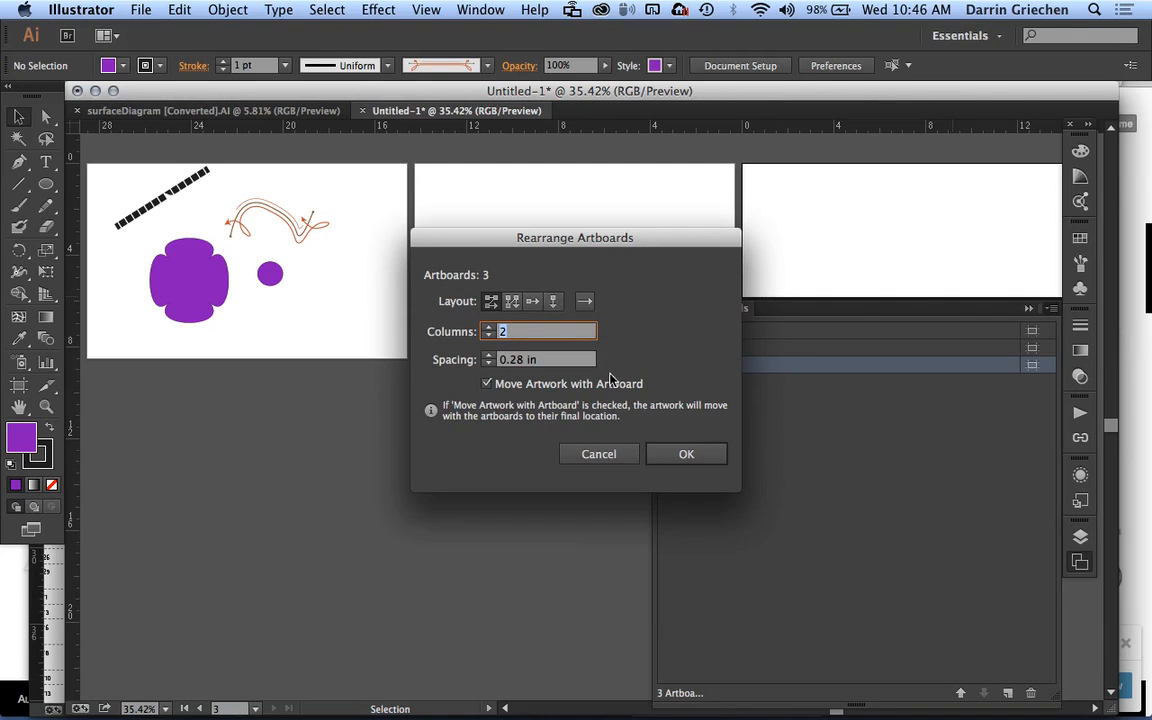
pyautogui.click(621, 456)
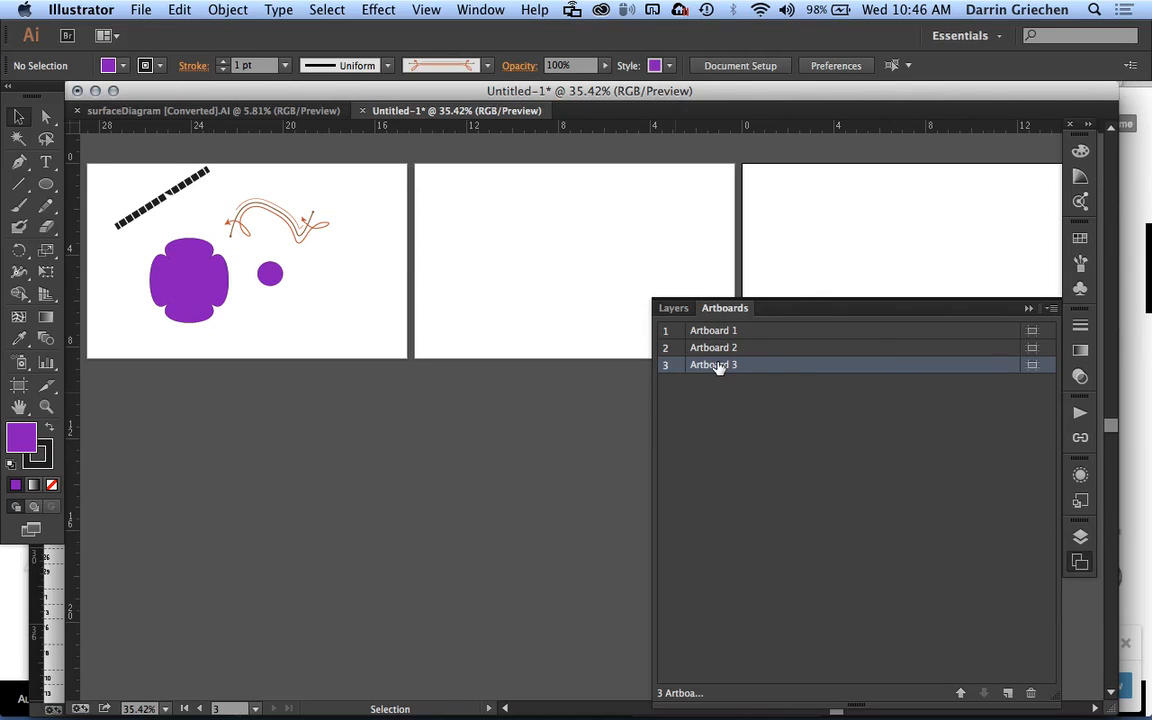
# View artboards 3, 2, 1 and 3 in turn fitted to the window, and return to an overview of the artboards.
pyautogui.doubleClick(763, 369)
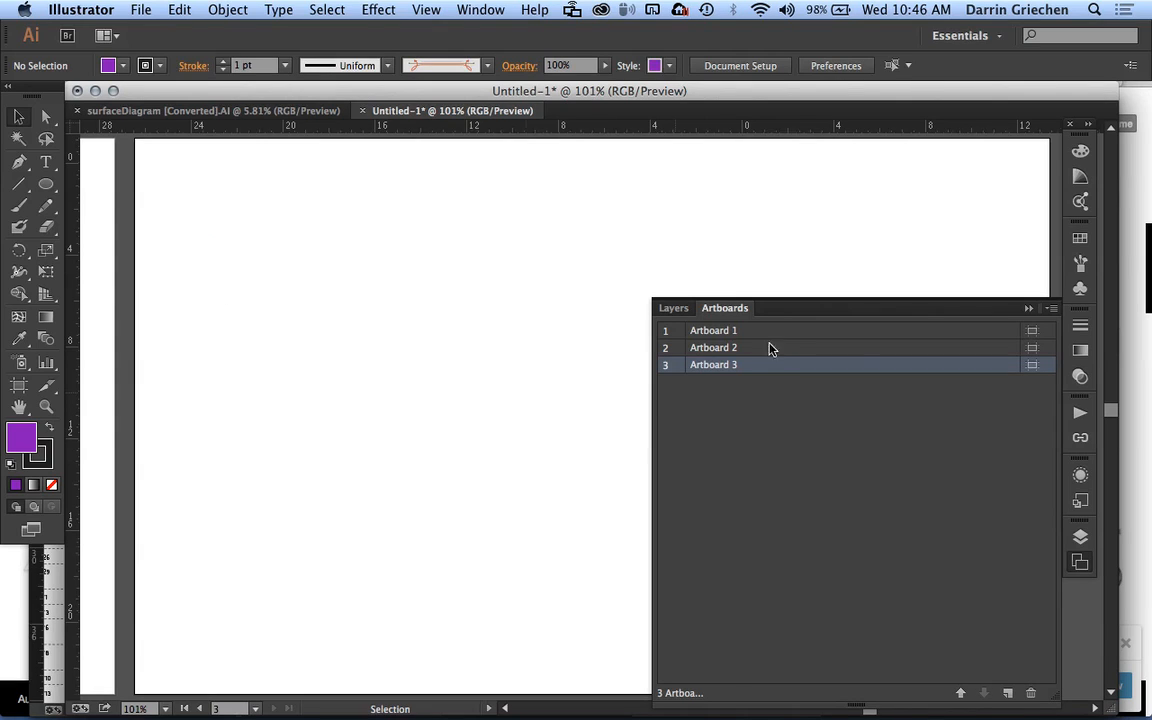
pyautogui.doubleClick(771, 349)
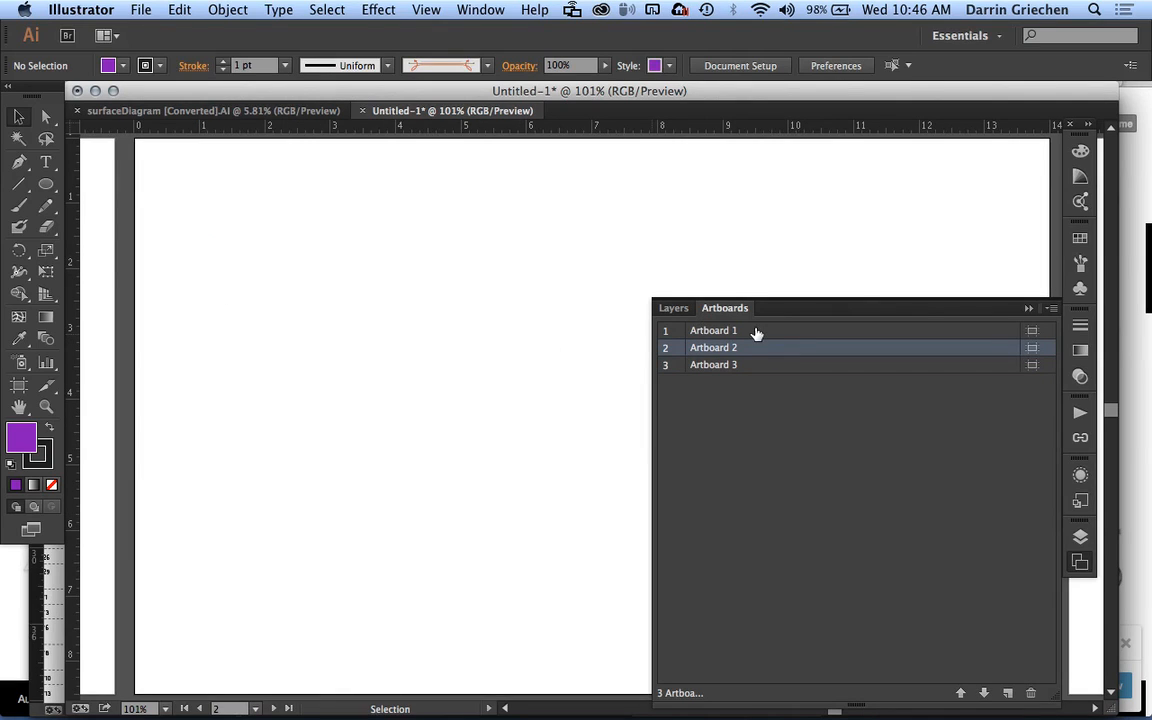
pyautogui.doubleClick(756, 331)
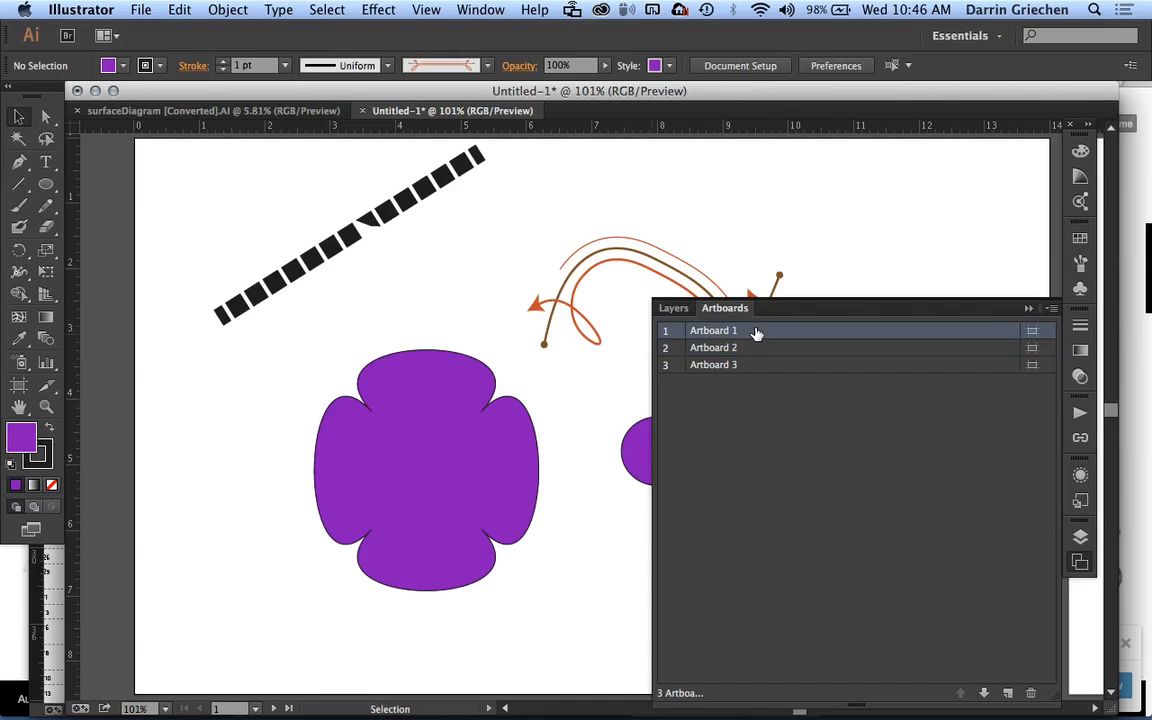
pyautogui.doubleClick(776, 367)
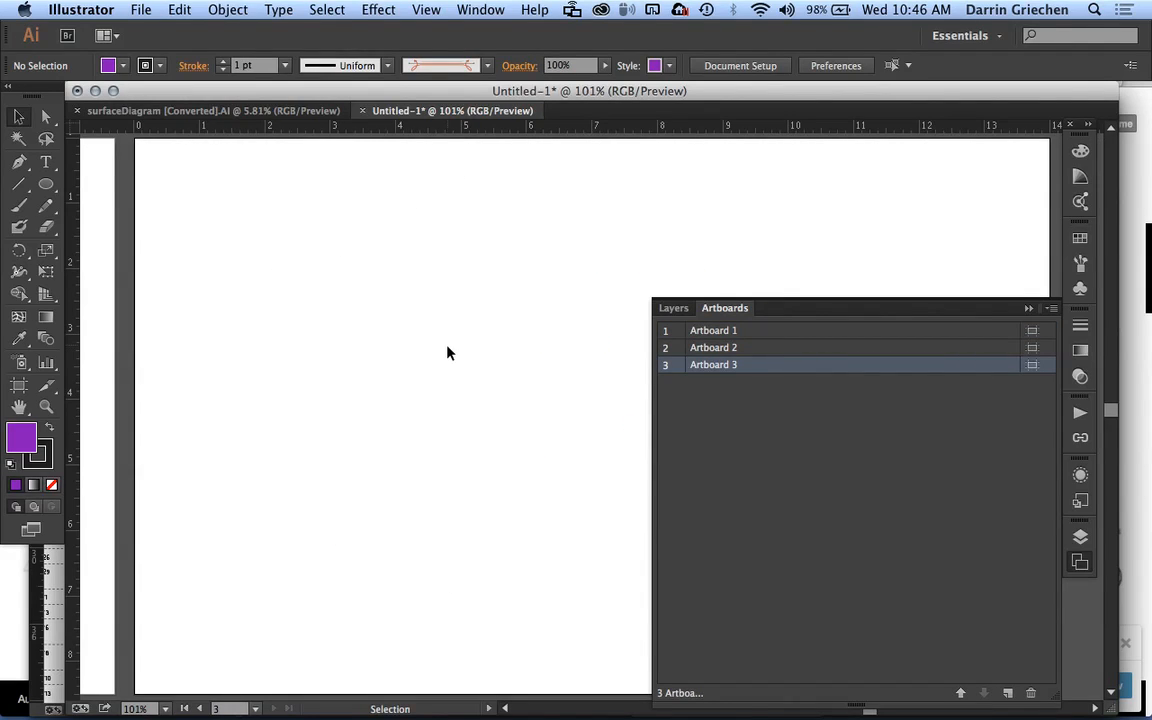
pyautogui.scroll(-5, 448, 352)
pyautogui.hscroll(-10, 448, 352)
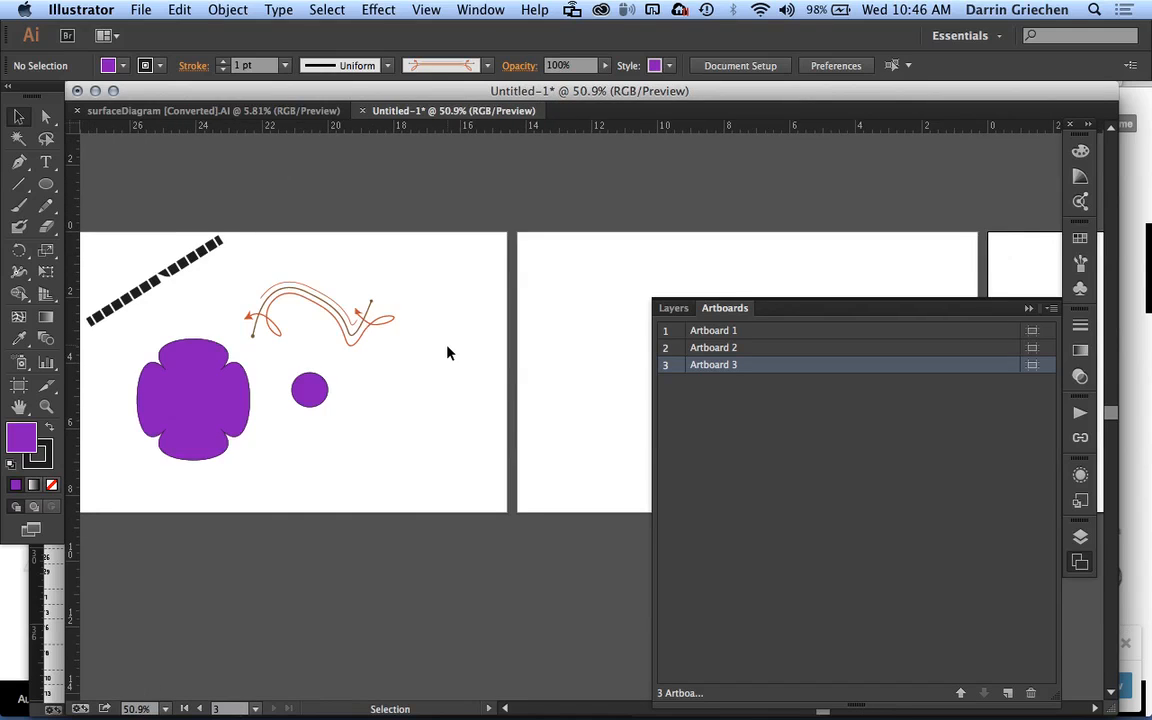
pyautogui.hscroll(-4, 448, 352)
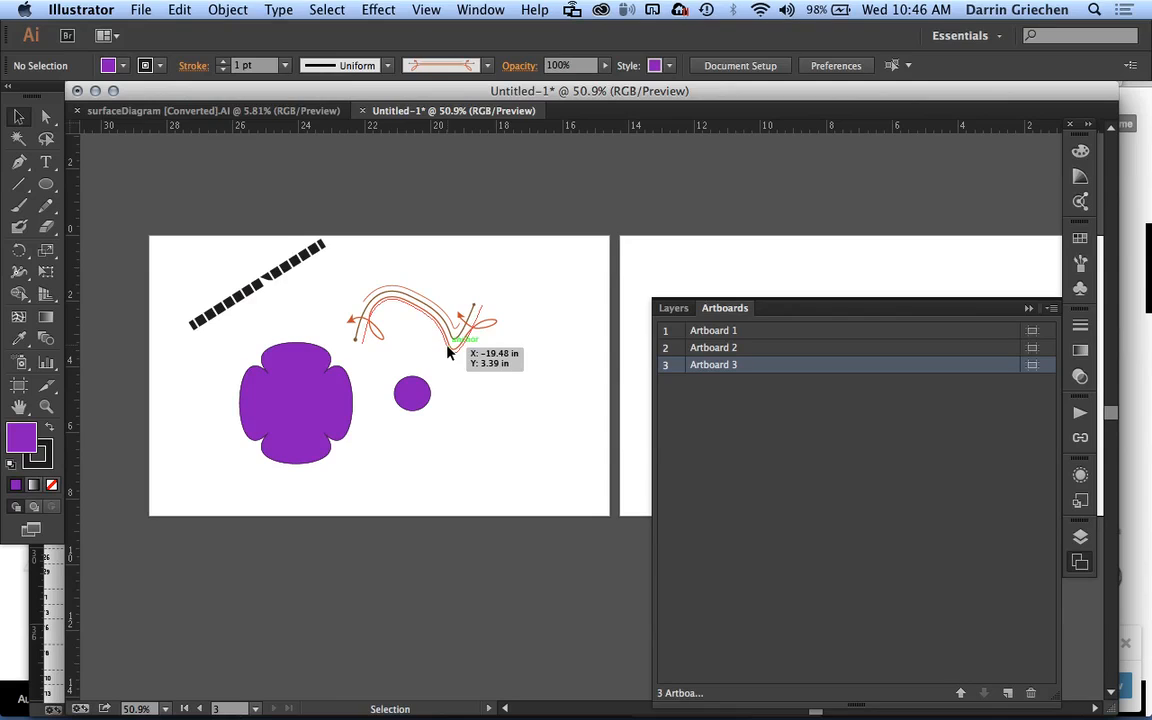
pyautogui.moveTo(448, 352); pyautogui.dragTo(449, 350)
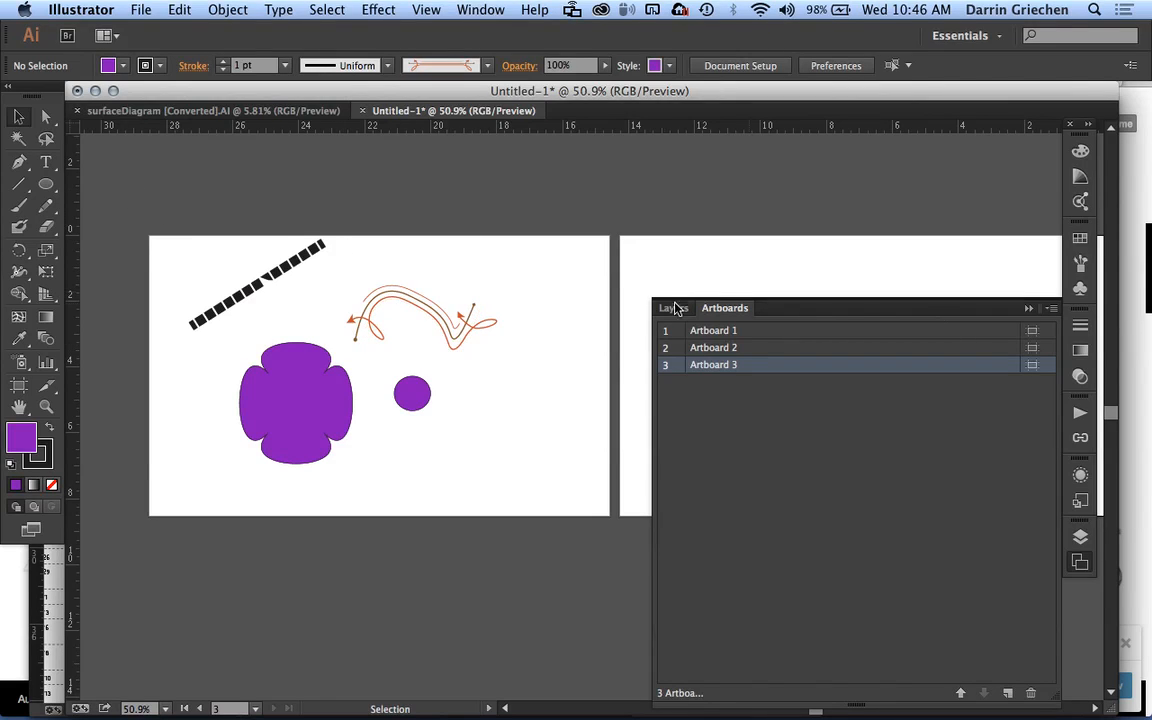
# Draw an open curved path with the Pen tool on the second artboard, ending at about X 5.5 in, Y 2.7 in, with no fill.
pyautogui.click(1029, 308)
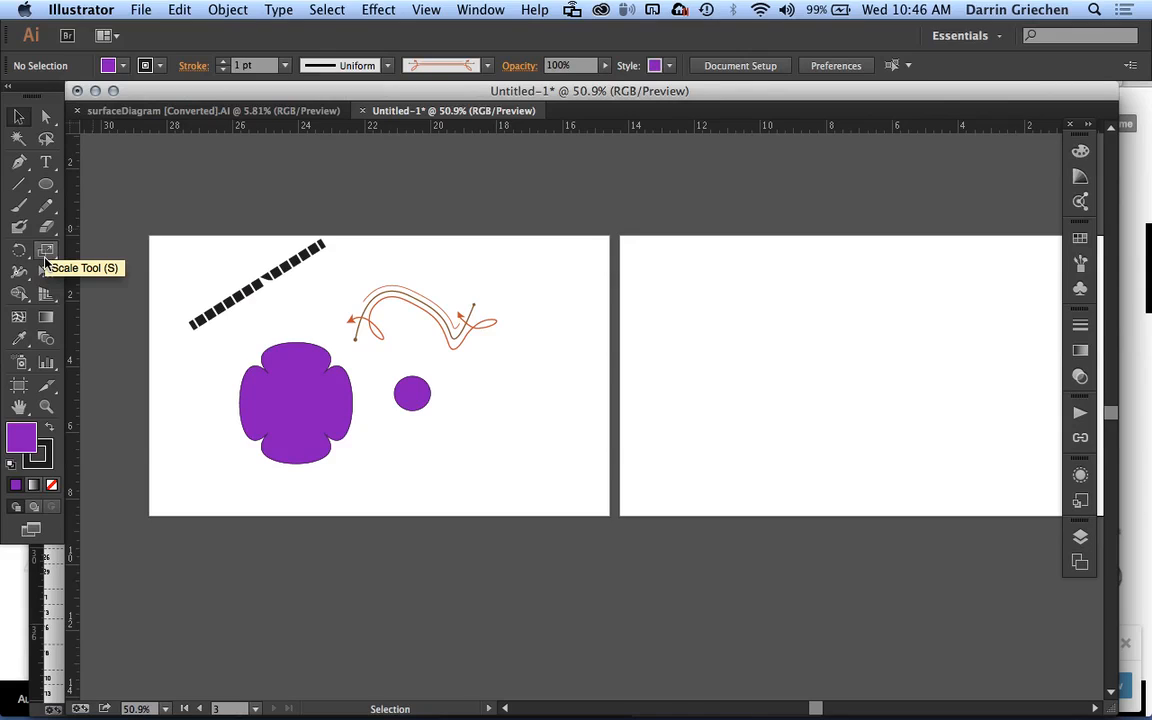
pyautogui.click(21, 163)
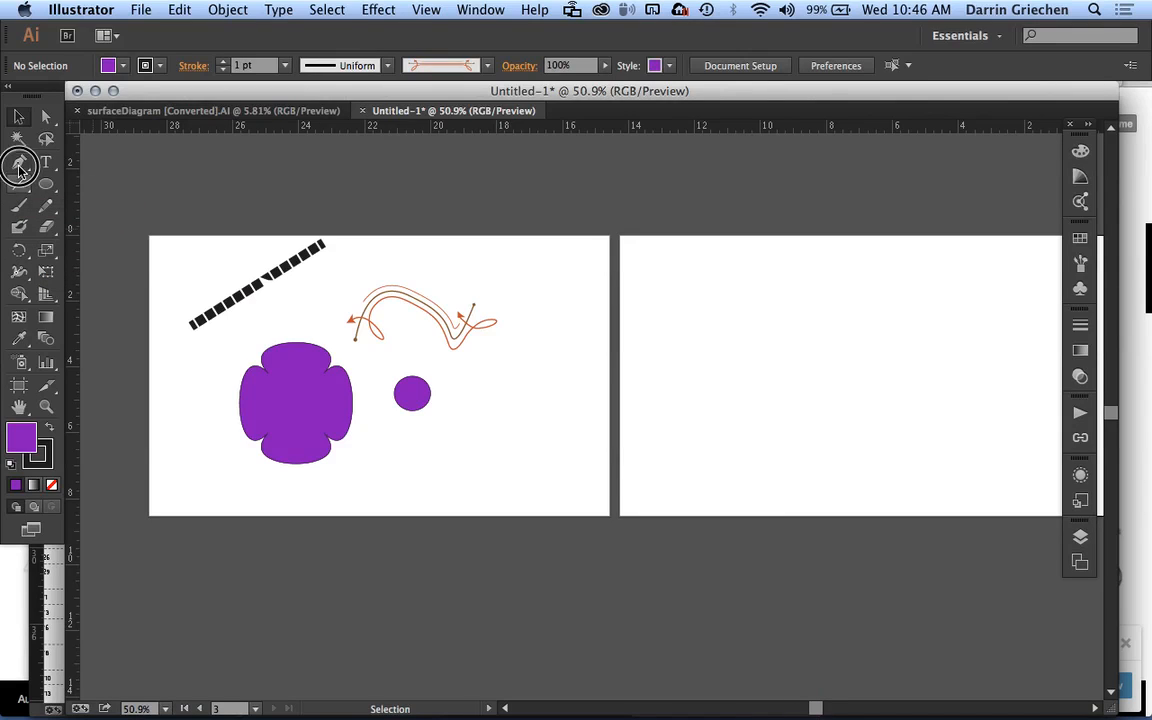
pyautogui.click(712, 480)
pyautogui.moveTo(772, 431); pyautogui.dragTo(834, 382)
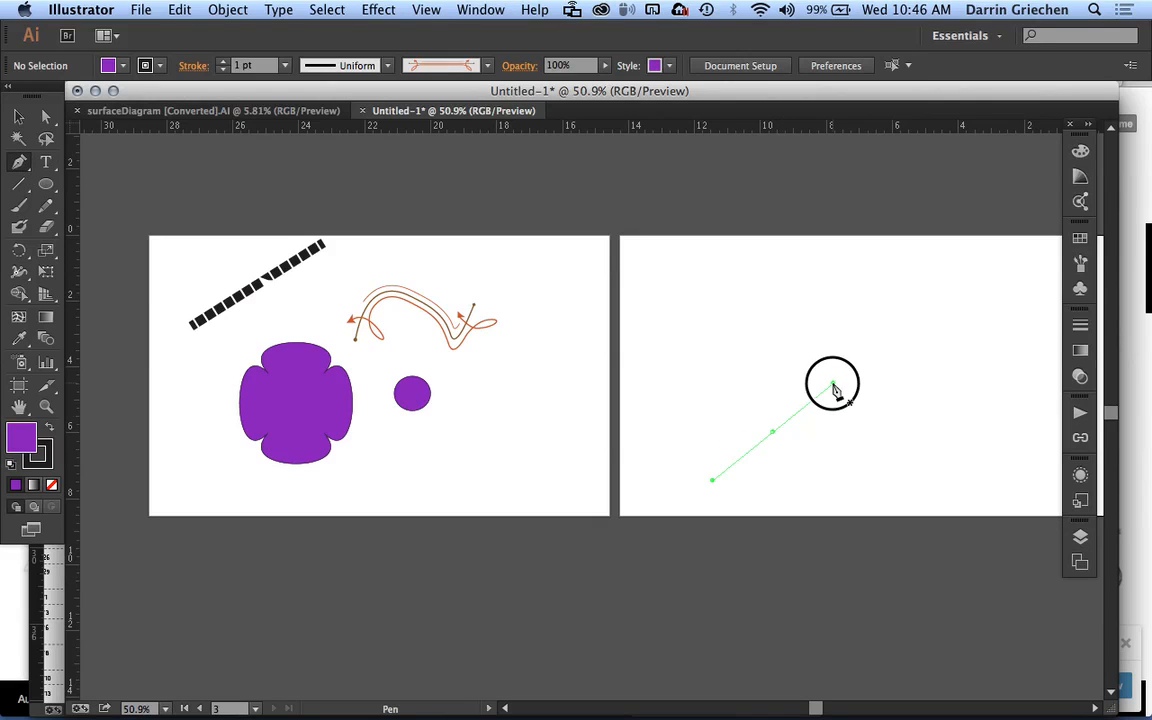
pyautogui.moveTo(800, 326); pyautogui.dragTo(850, 336)
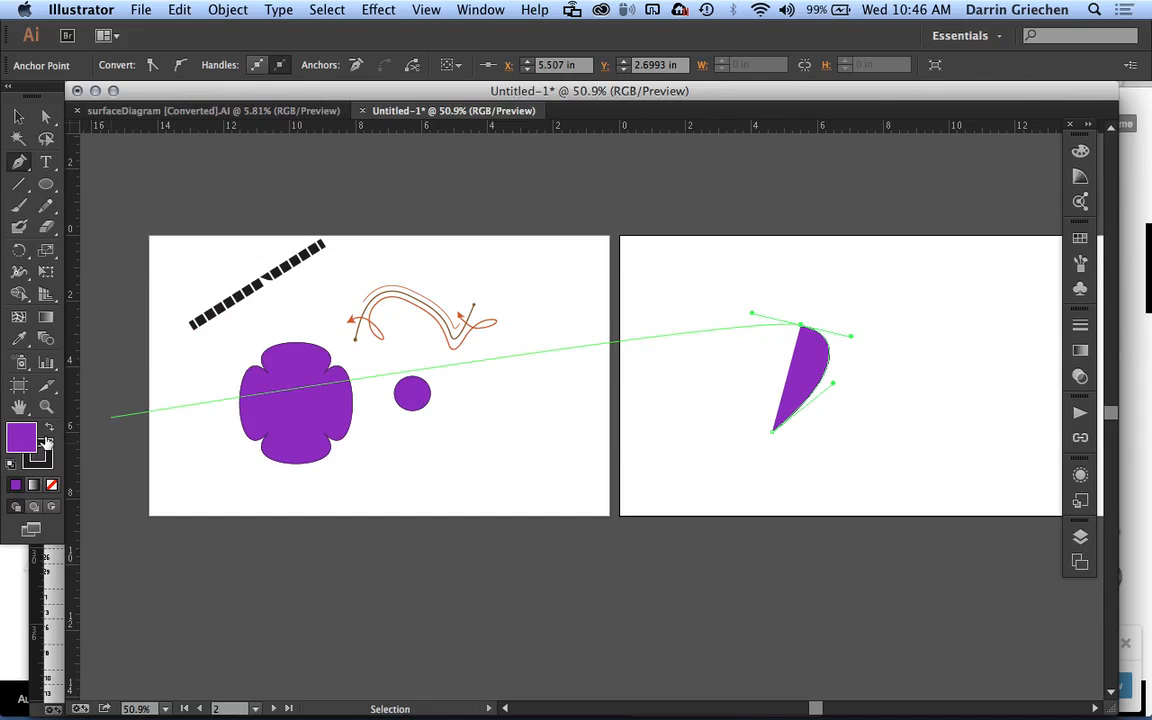
pyautogui.click(53, 485)
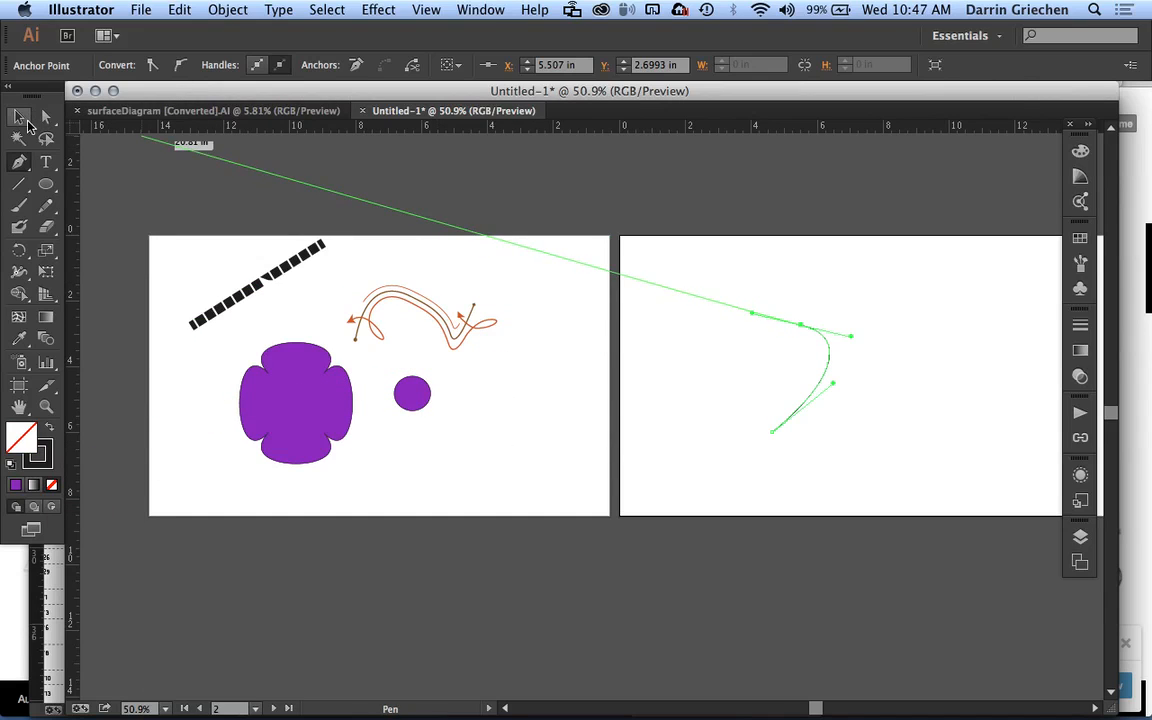
pyautogui.press('v')
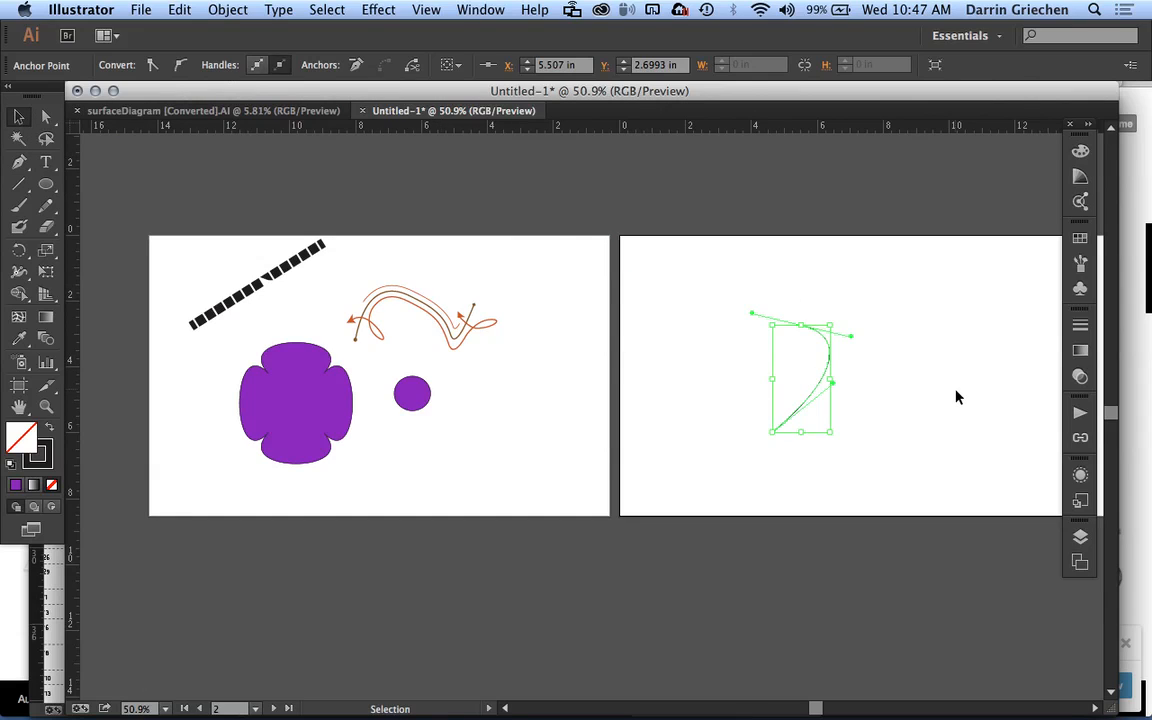
pyautogui.click(956, 397)
# Set the stroke weight of the new curve on the second artboard to 9 pt.
pyautogui.click(829, 373)
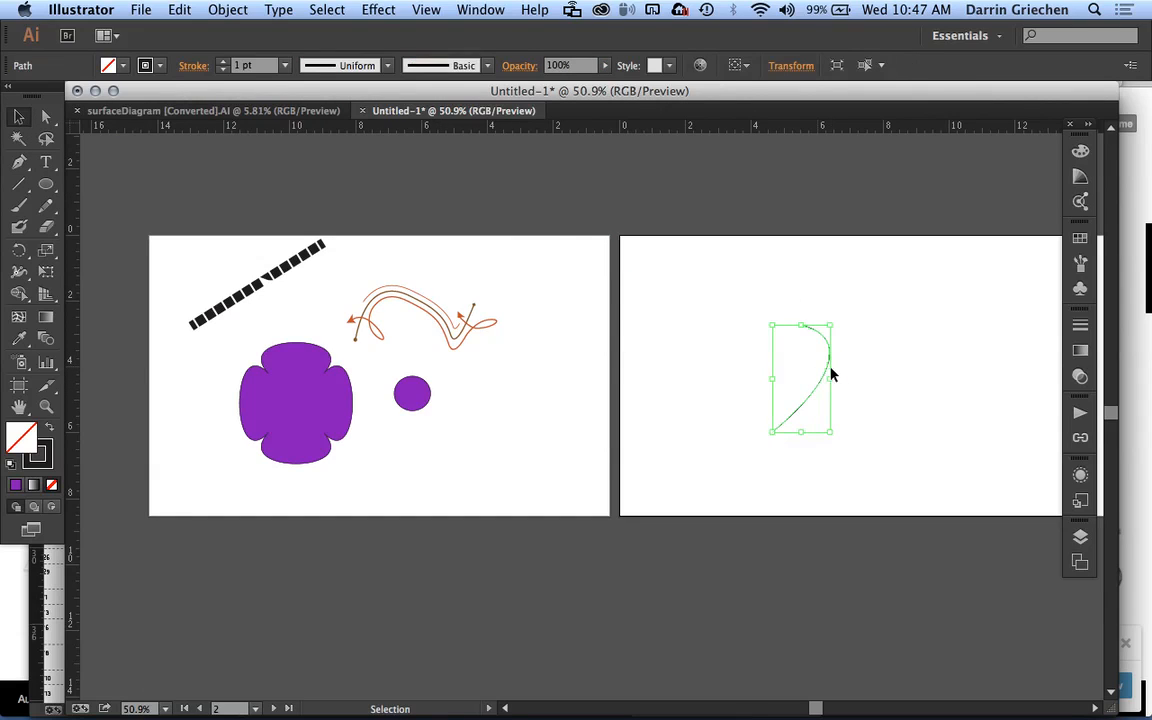
pyautogui.click(193, 68)
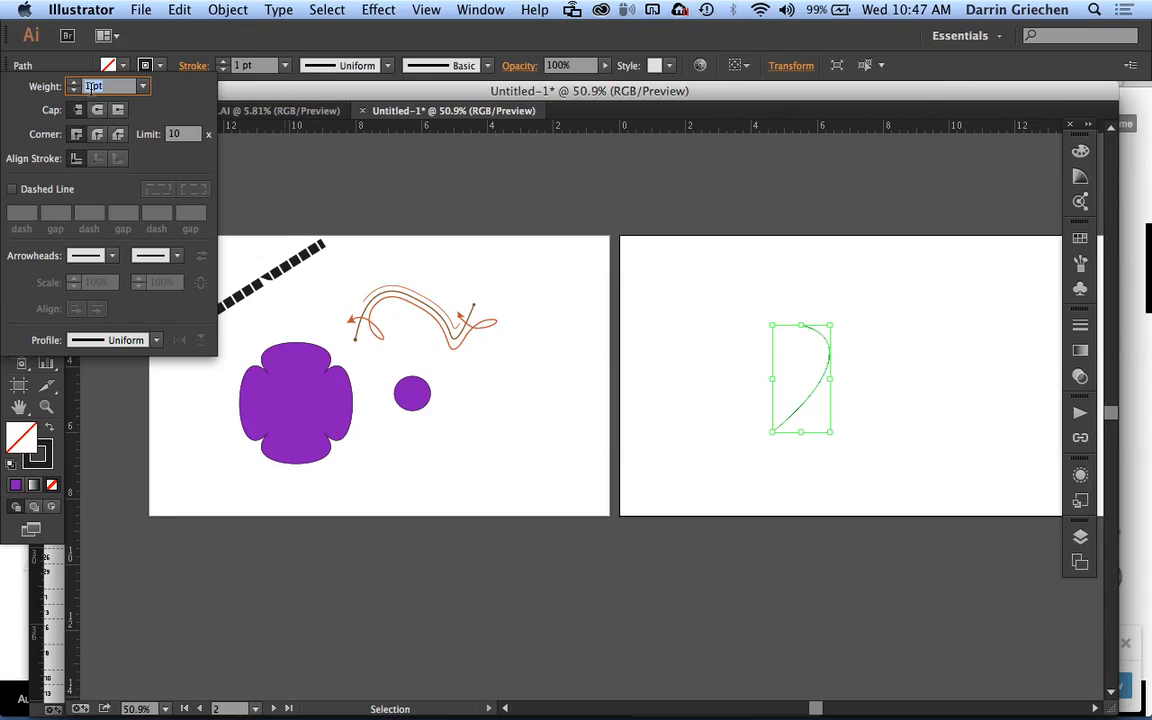
pyautogui.click(142, 86)
pyautogui.click(172, 321)
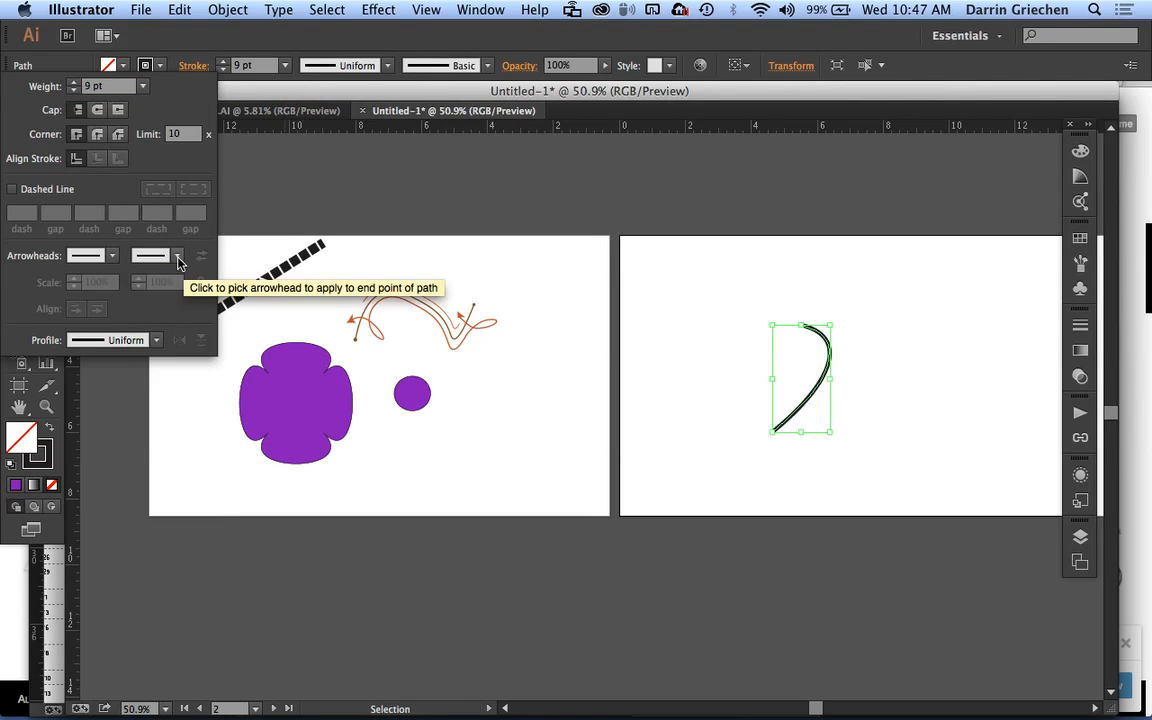
# Add a solid arrowhead to the end point of the curve on the second artboard and scale it to 40%.
pyautogui.click(178, 257)
pyautogui.click(140, 343)
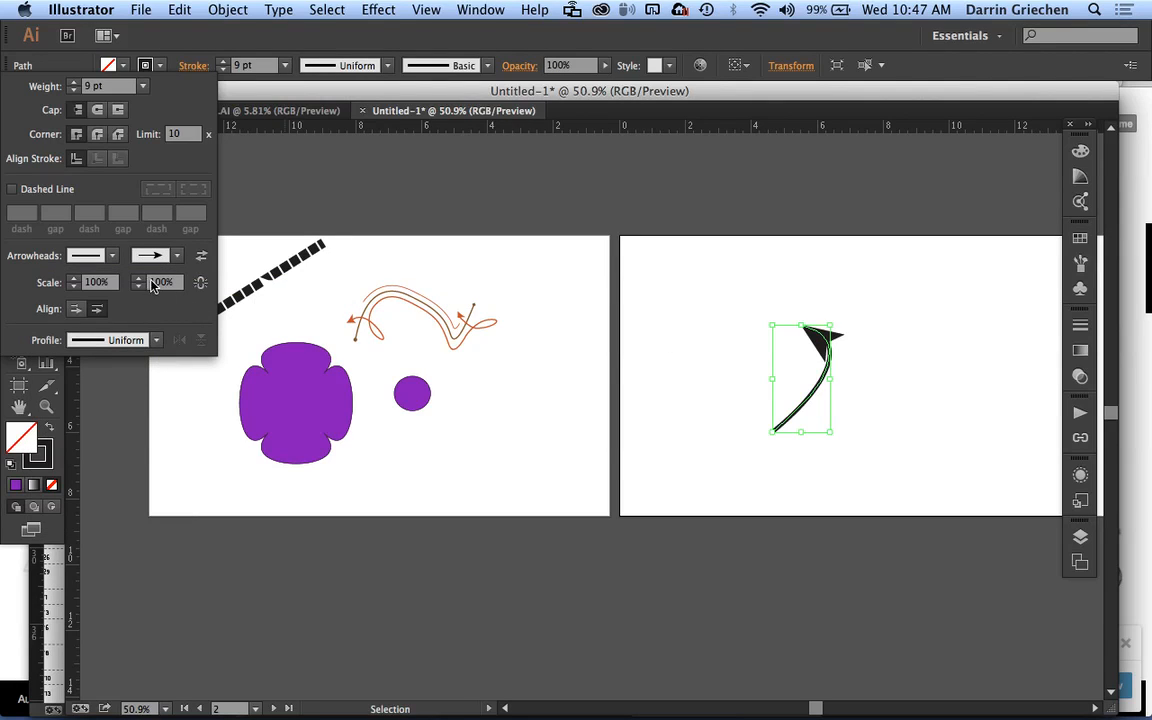
pyautogui.click(158, 285)
pyautogui.press('Down')
pyautogui.press('Down')
pyautogui.press('Down')
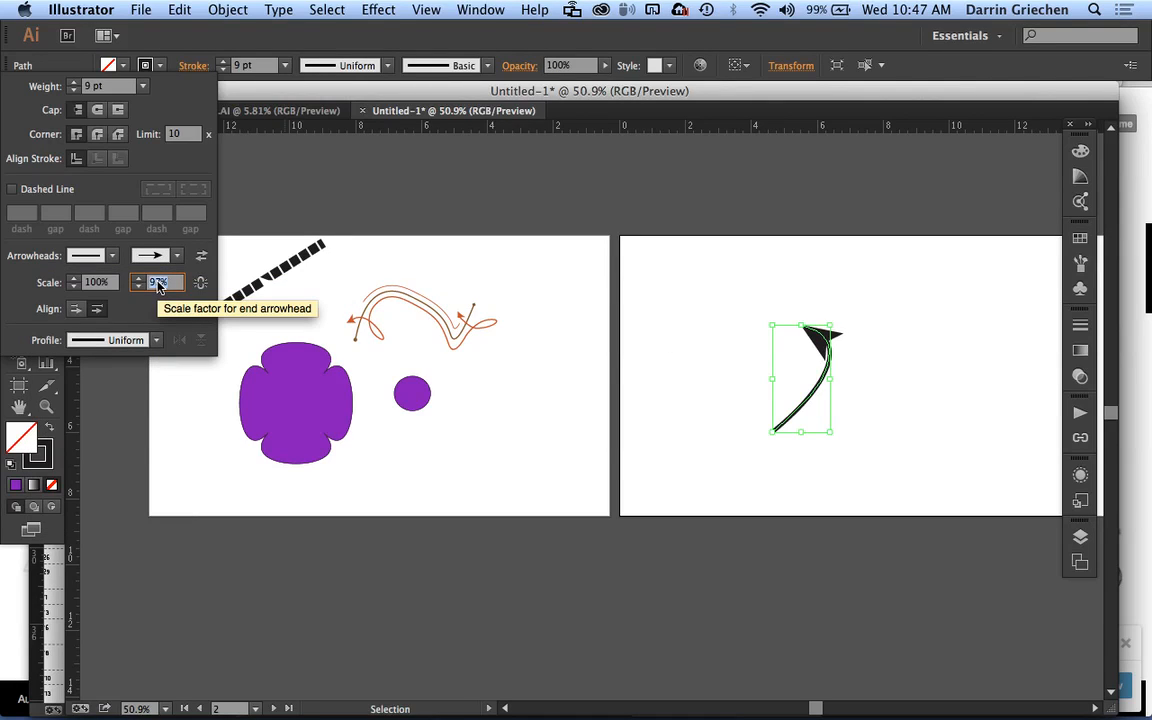
pyautogui.hotkey('shift', 'Down')
pyautogui.hotkey('shift', 'Down')
pyautogui.hotkey('shift', 'Down')
pyautogui.hotkey('shift', 'Down')
pyautogui.hotkey('shift', 'Down')
pyautogui.hotkey('shift', 'Down')
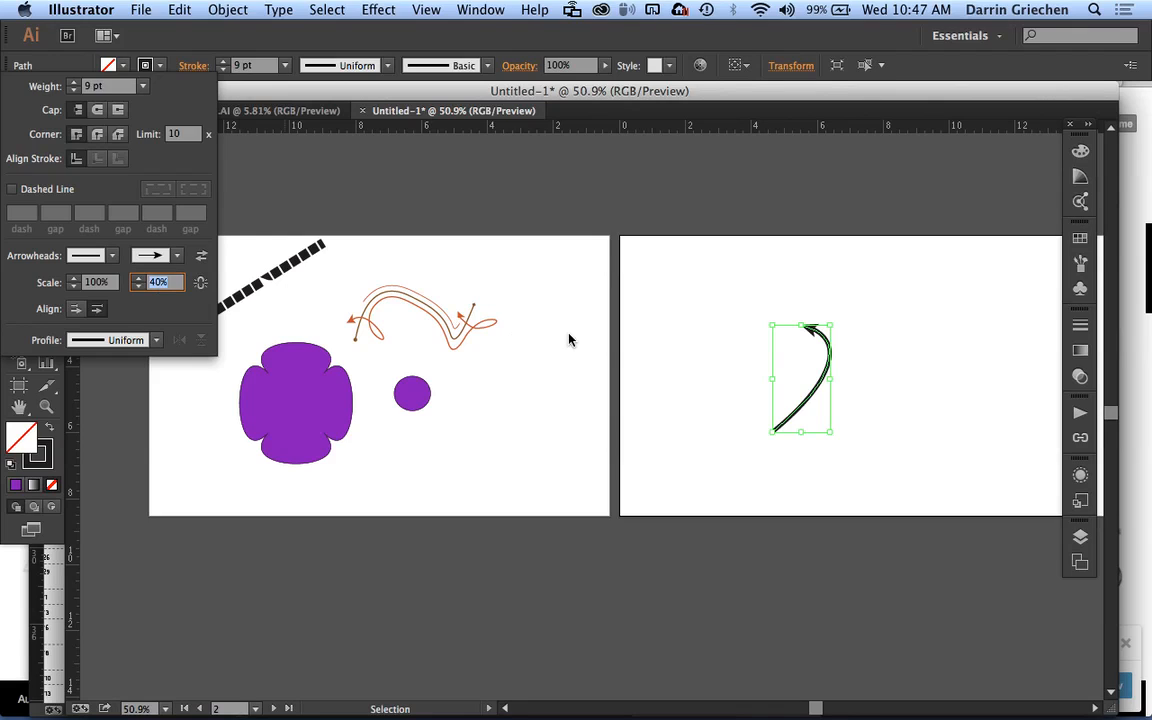
pyautogui.click(682, 251)
pyautogui.click(776, 277)
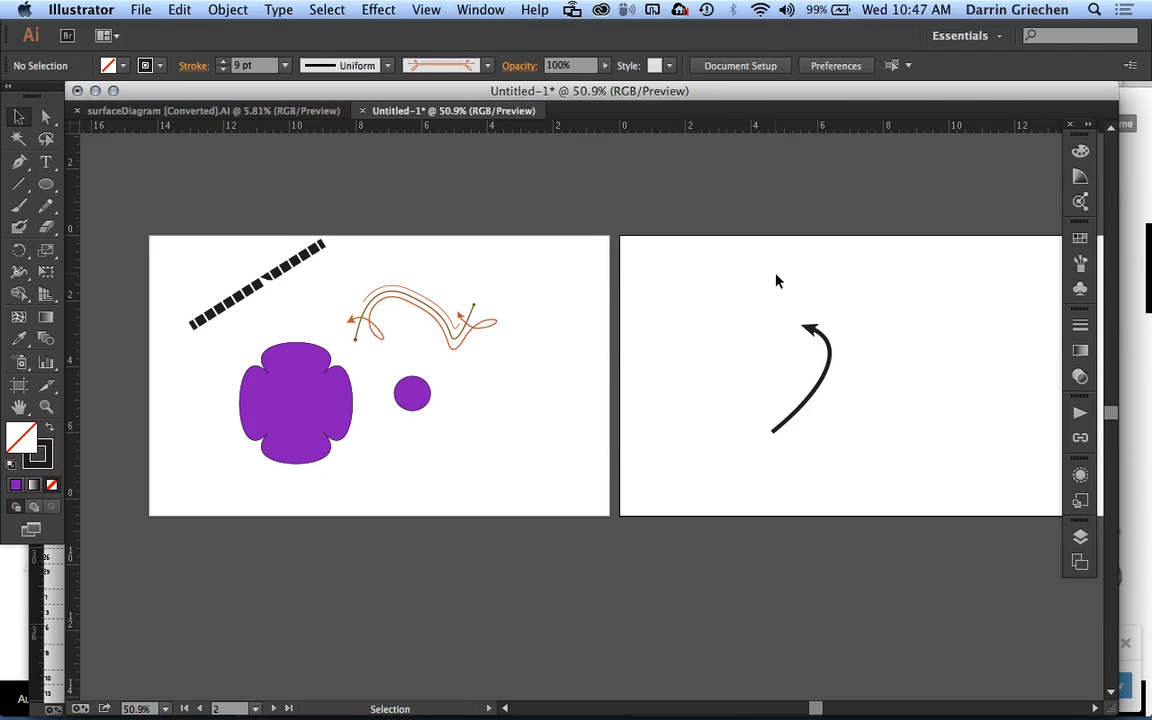
# Draw an unfilled rectangle about 2.62 in wide and 3.30 in high beside the arrow on the second artboard.
pyautogui.hscroll(3, 884, 315)
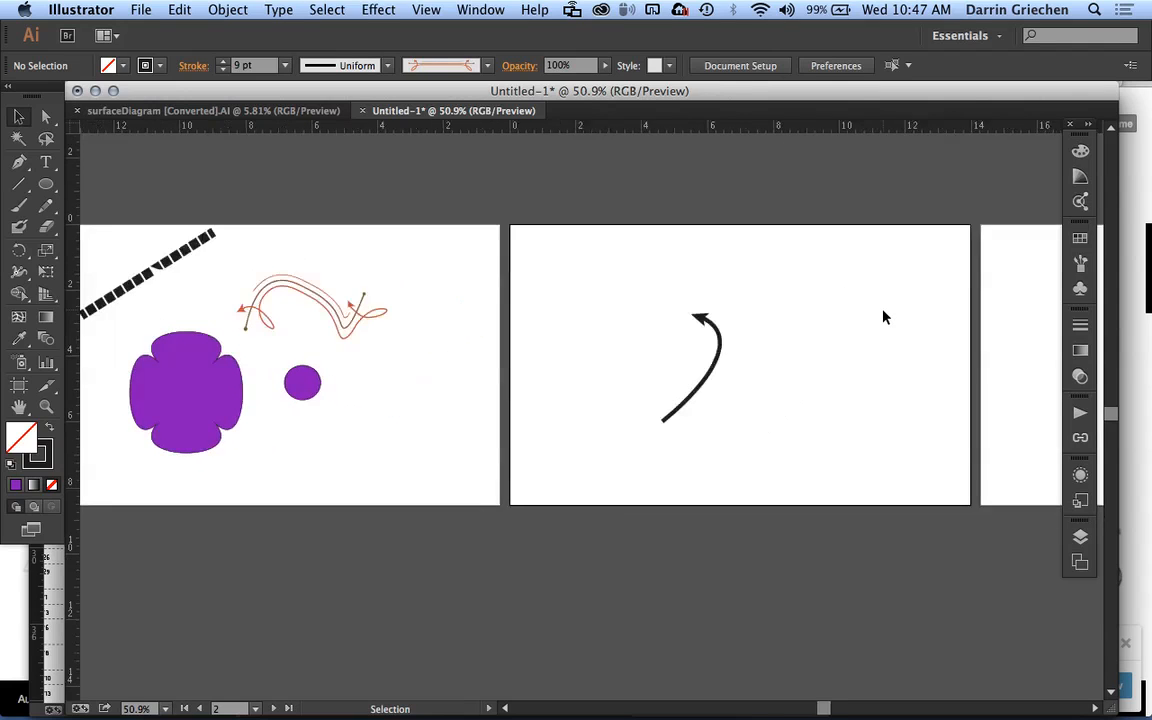
pyautogui.moveTo(46, 184); pyautogui.dragTo(110, 185)
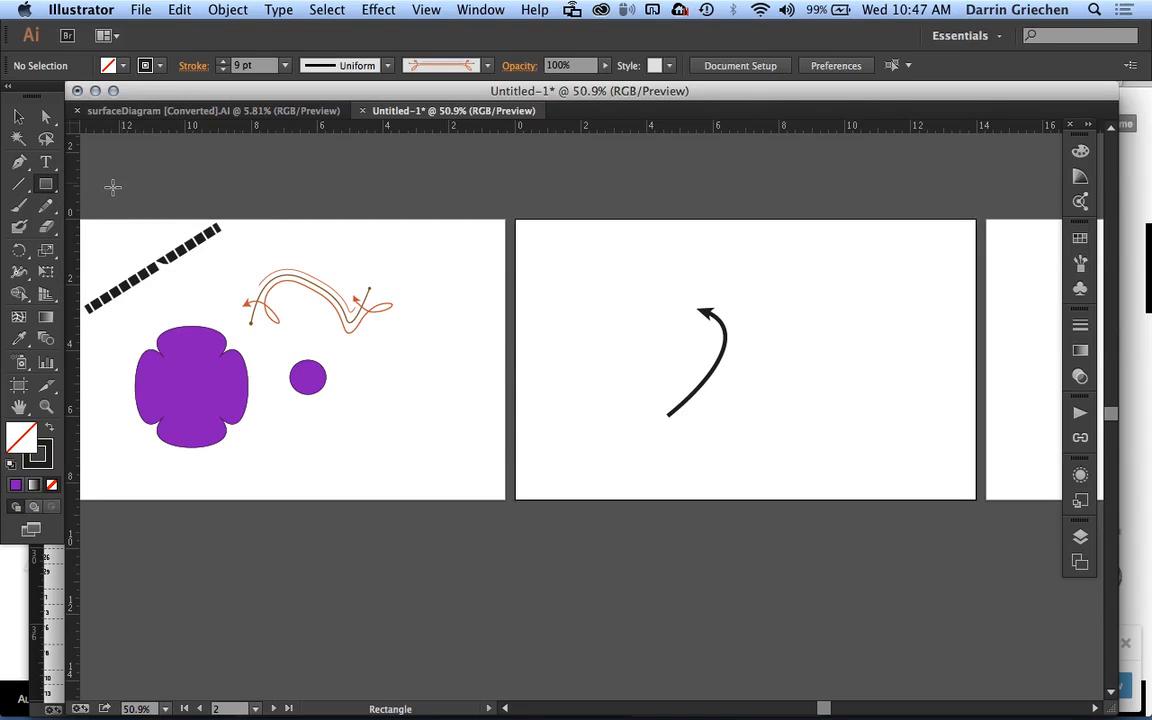
pyautogui.moveTo(769, 268); pyautogui.dragTo(852, 376)
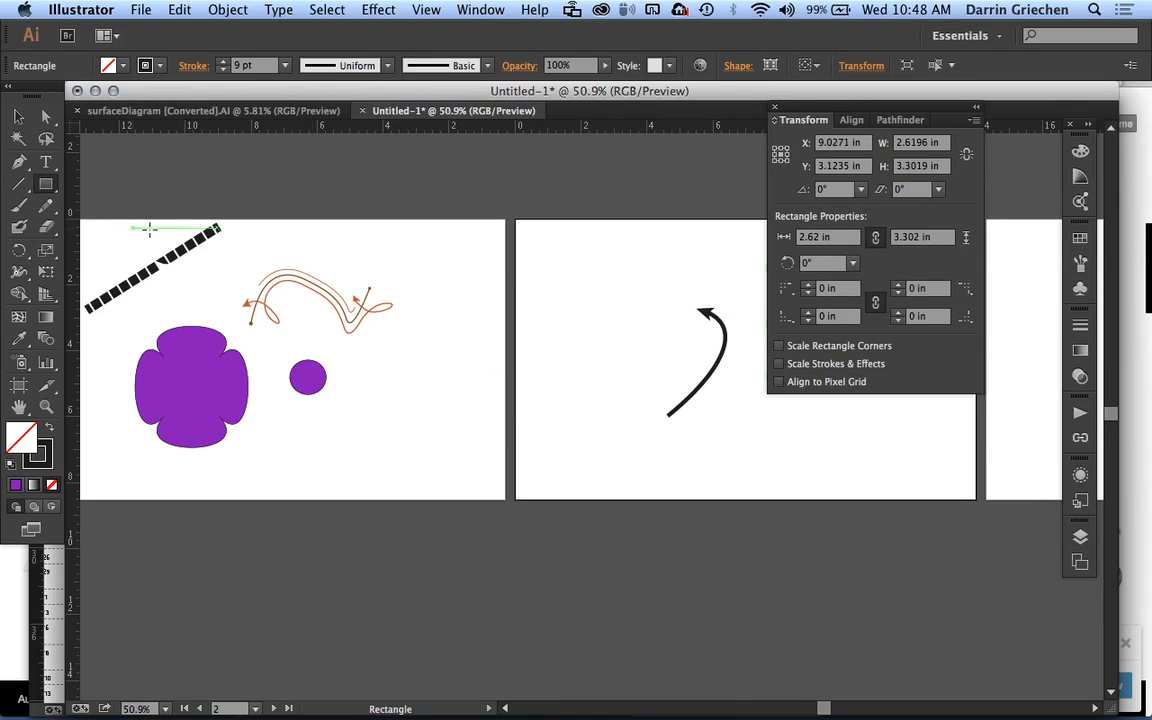
# Draw an unfilled ellipse about 2.73 in wide and 1.77 in high below the rectangle and dismiss the transform settings.
pyautogui.moveTo(44, 184); pyautogui.dragTo(126, 228)
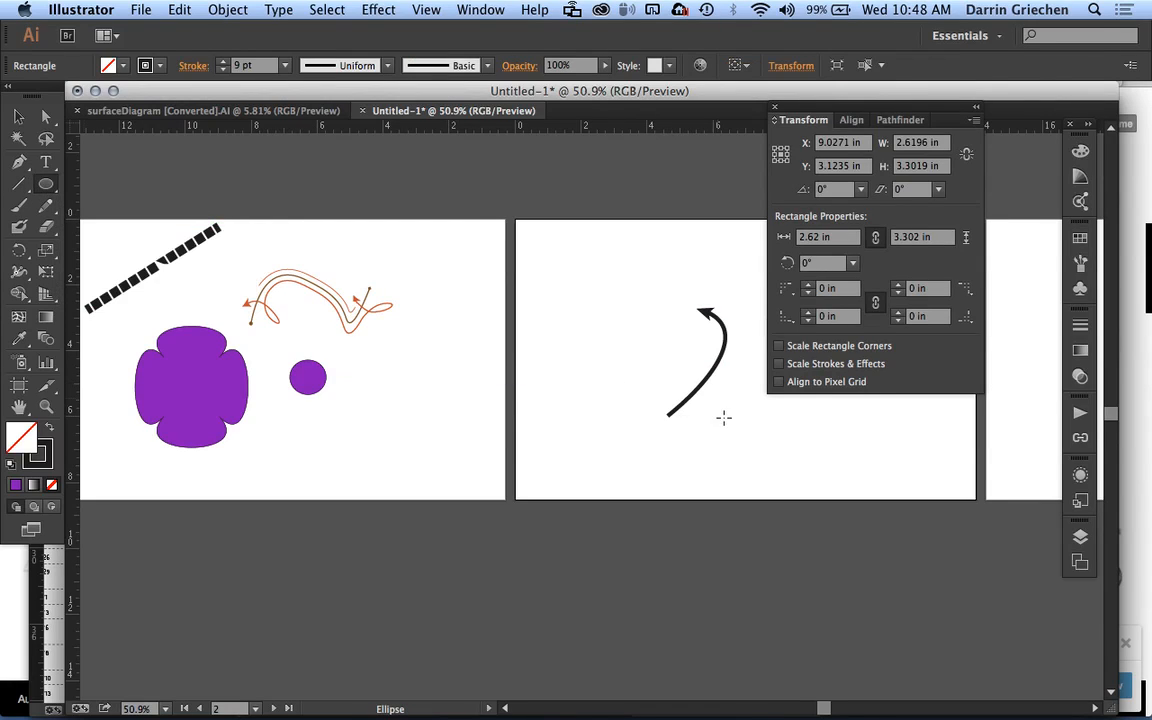
pyautogui.moveTo(774, 416); pyautogui.dragTo(830, 485)
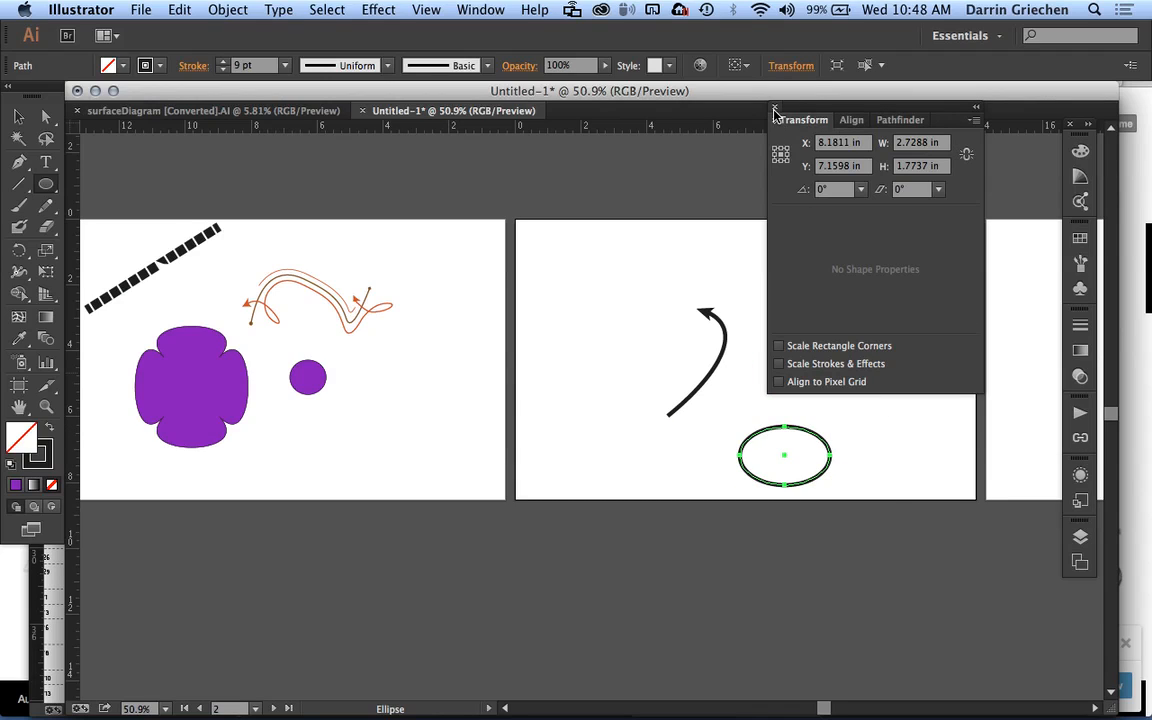
pyautogui.click(774, 106)
pyautogui.click(18, 116)
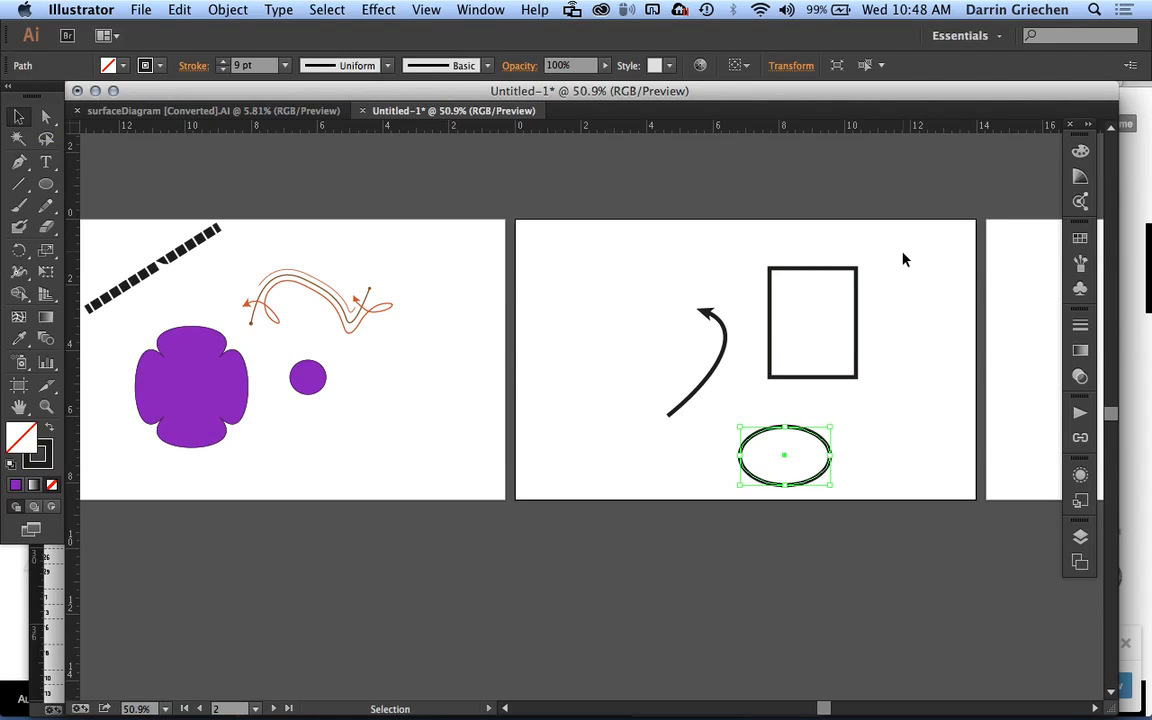
# Move the ellipse so that it overlaps the lower-right corner of the rectangle.
pyautogui.click(915, 457)
pyautogui.moveTo(821, 437); pyautogui.dragTo(895, 368)
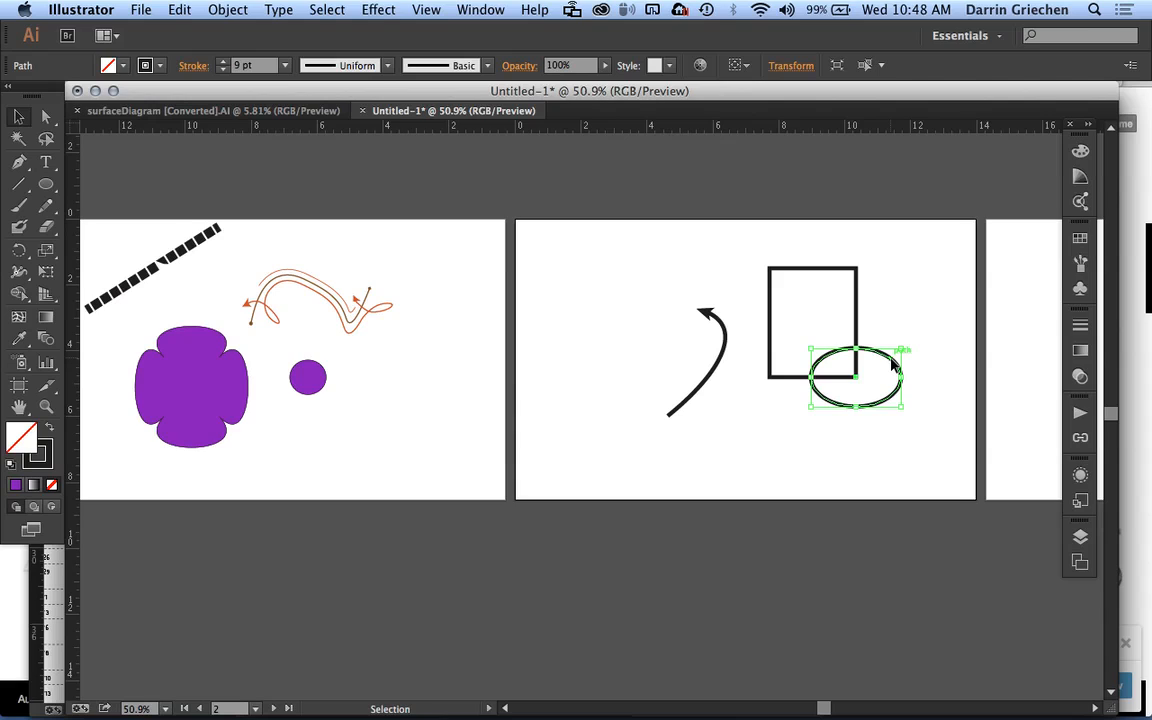
pyautogui.click(897, 263)
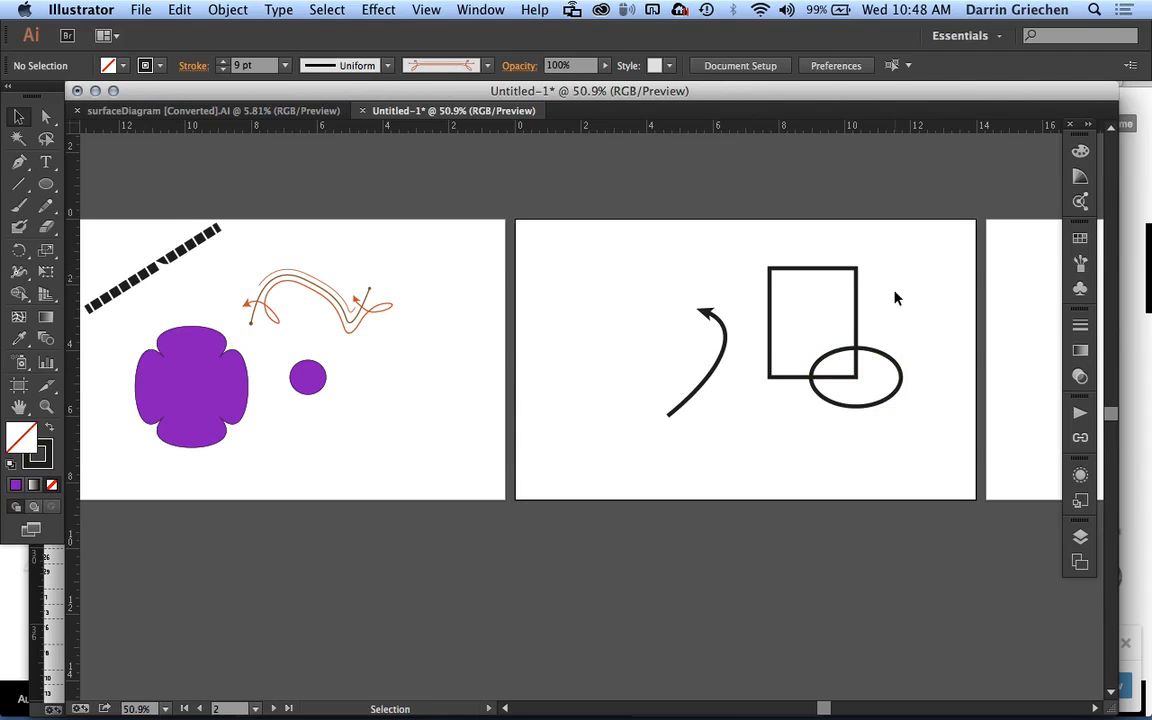
pyautogui.moveTo(873, 355)
pyautogui.mouseDown()
pyautogui.moveTo(858, 330)
pyautogui.moveTo(866, 340)
pyautogui.mouseUp()
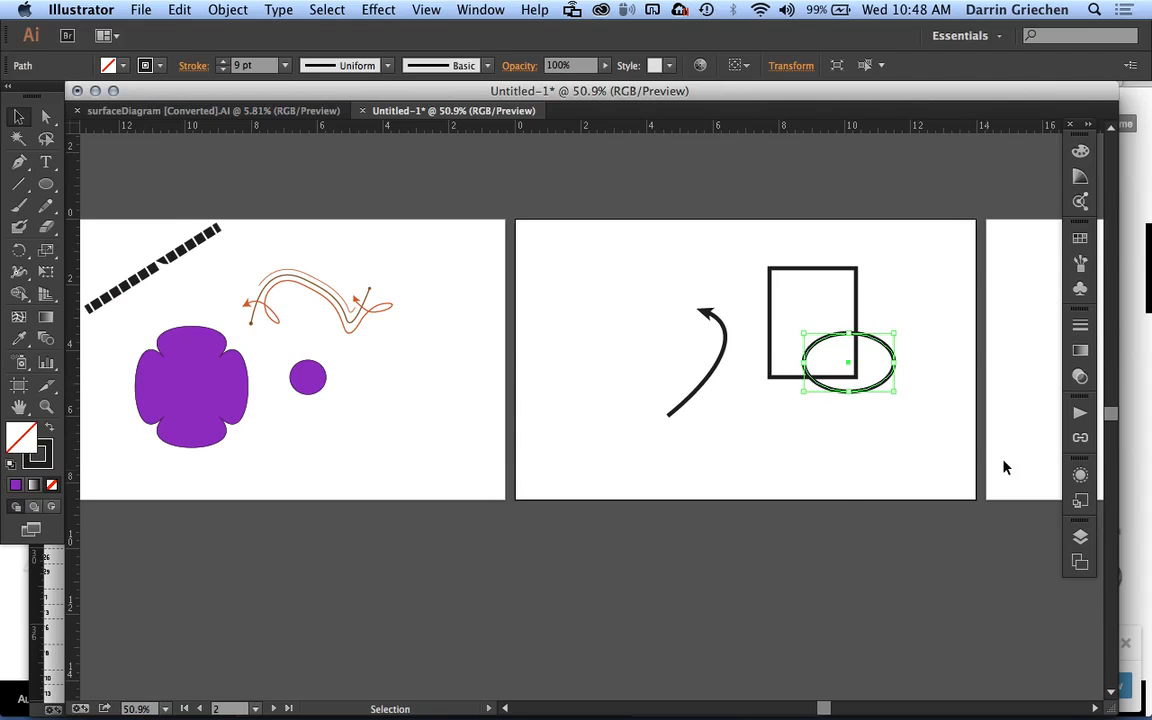
pyautogui.click(873, 436)
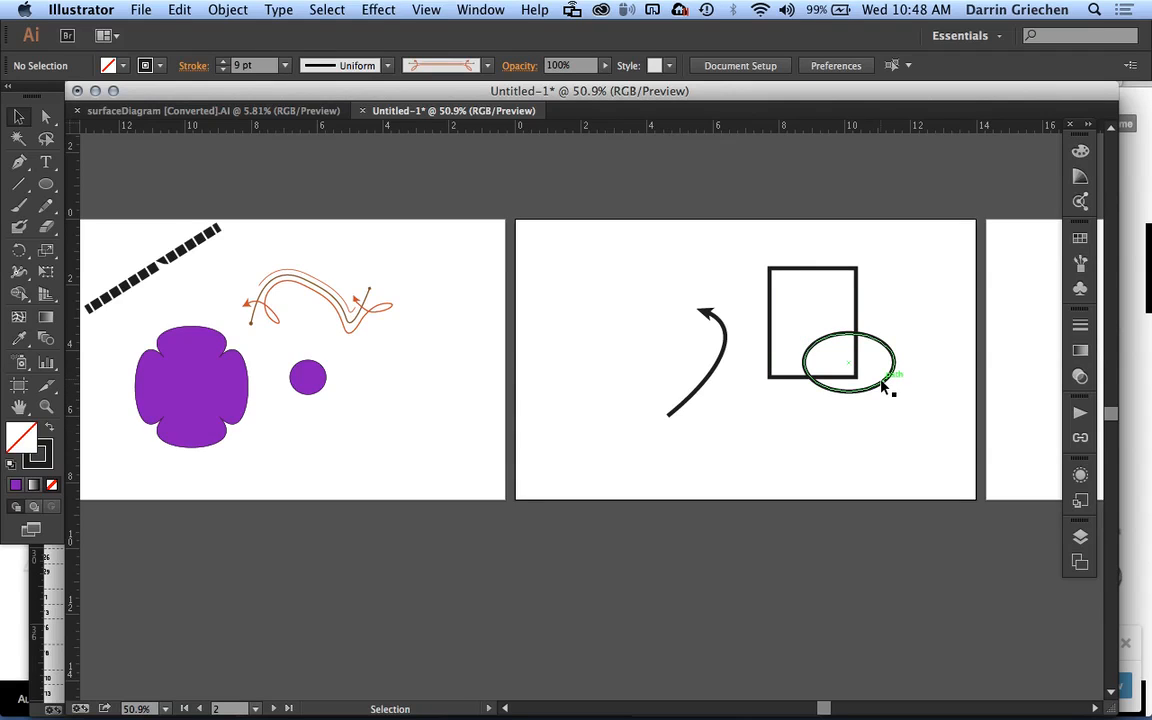
# Select the ellipse and look through the slice, scale, width, rotate, eyedropper, perspective, hand and eraser tool groups for the Scissors tool.
pyautogui.click(885, 387)
pyautogui.click(47, 384)
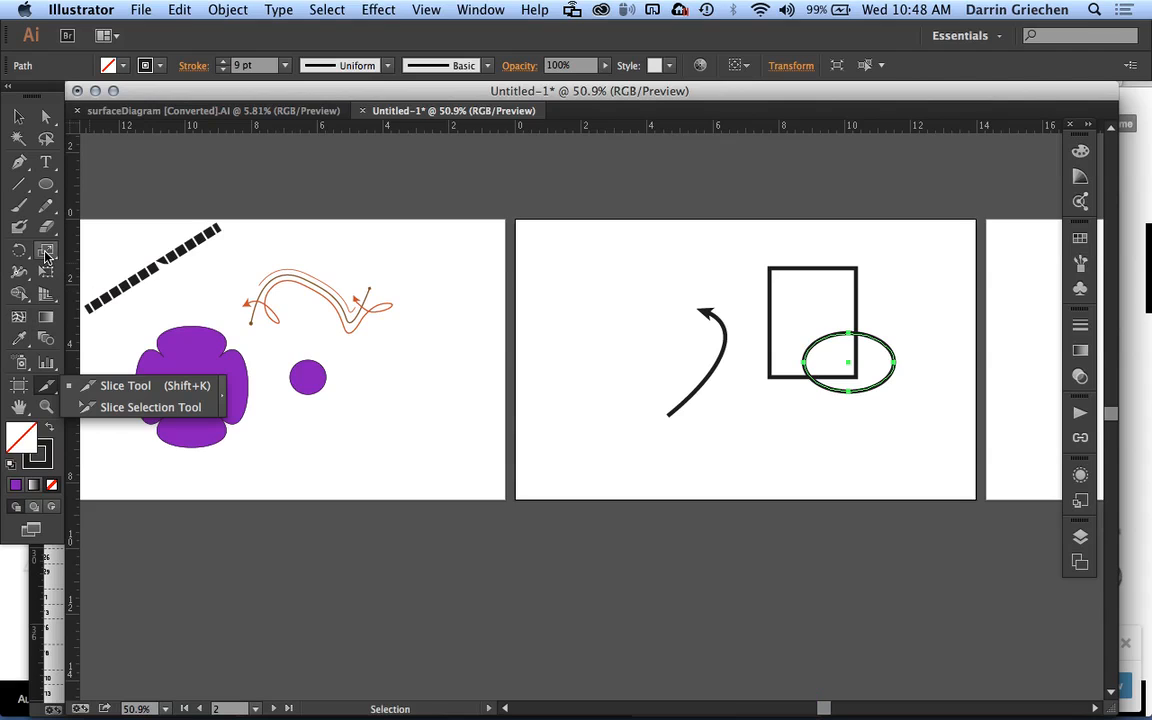
pyautogui.click(45, 255)
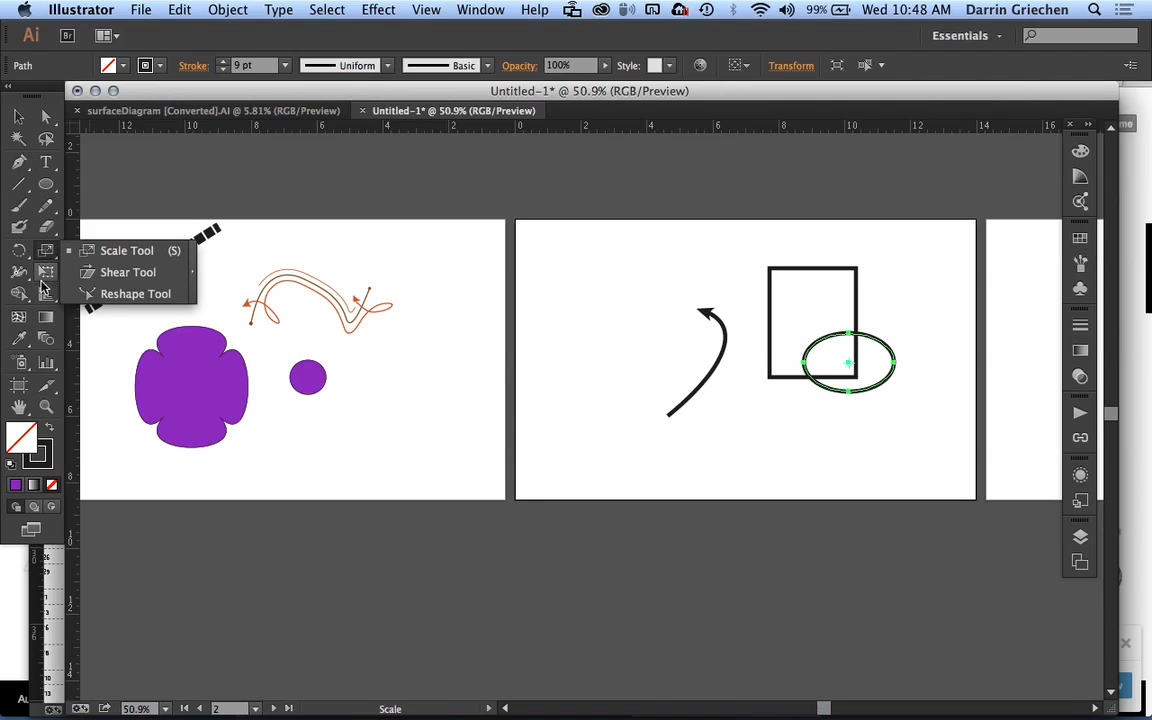
pyautogui.click(19, 271)
pyautogui.click(20, 274)
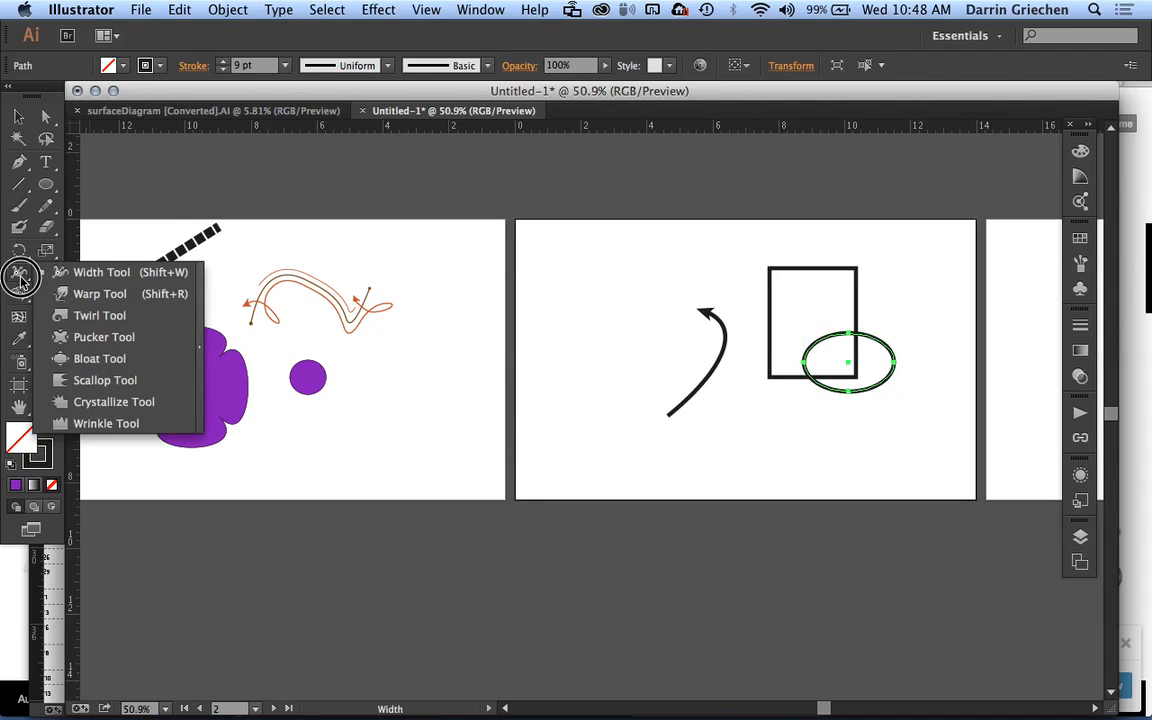
pyautogui.click(19, 253)
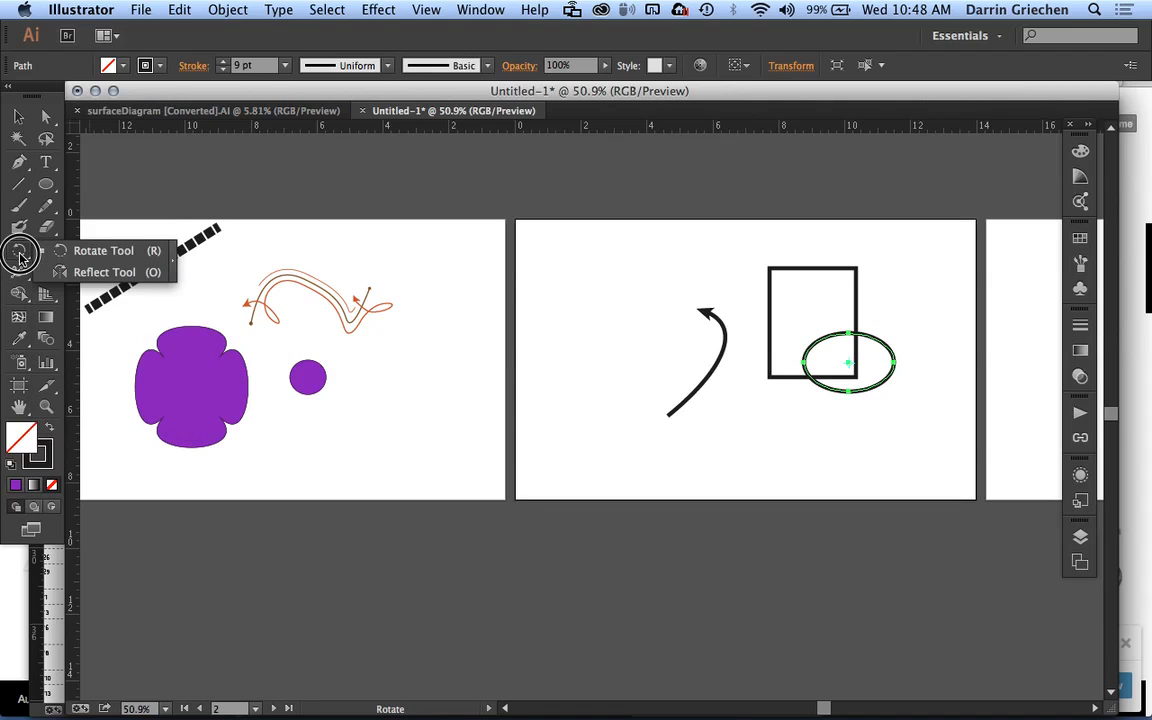
pyautogui.click(20, 340)
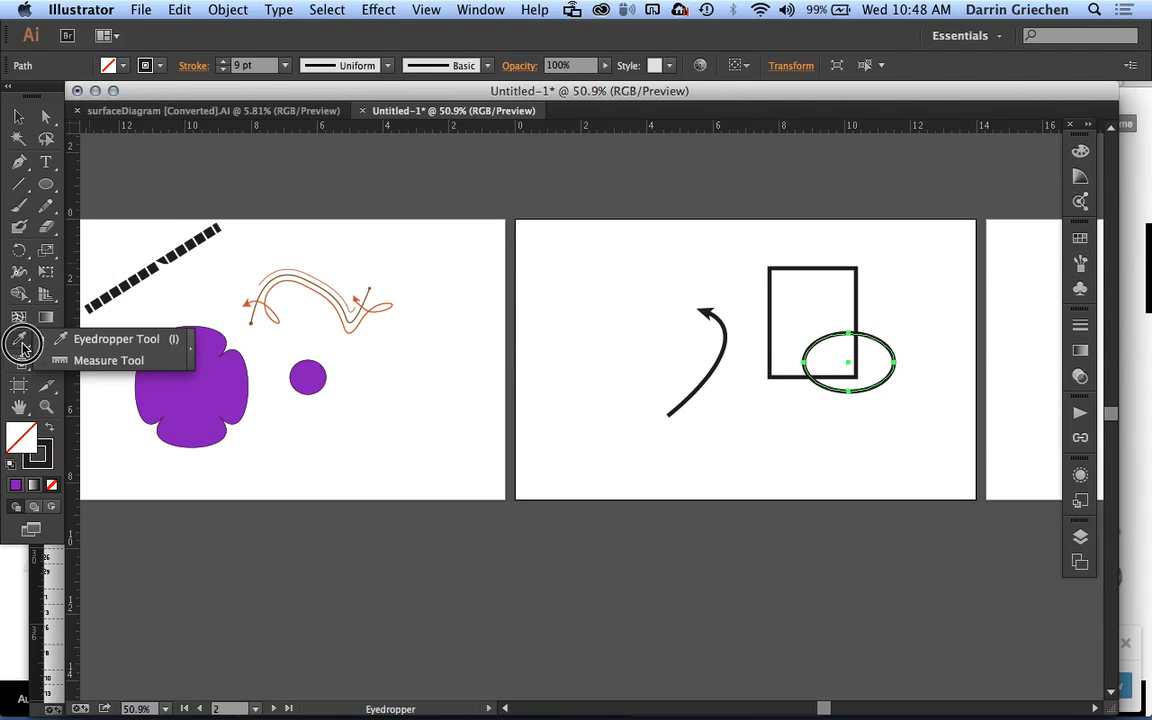
pyautogui.click(20, 294)
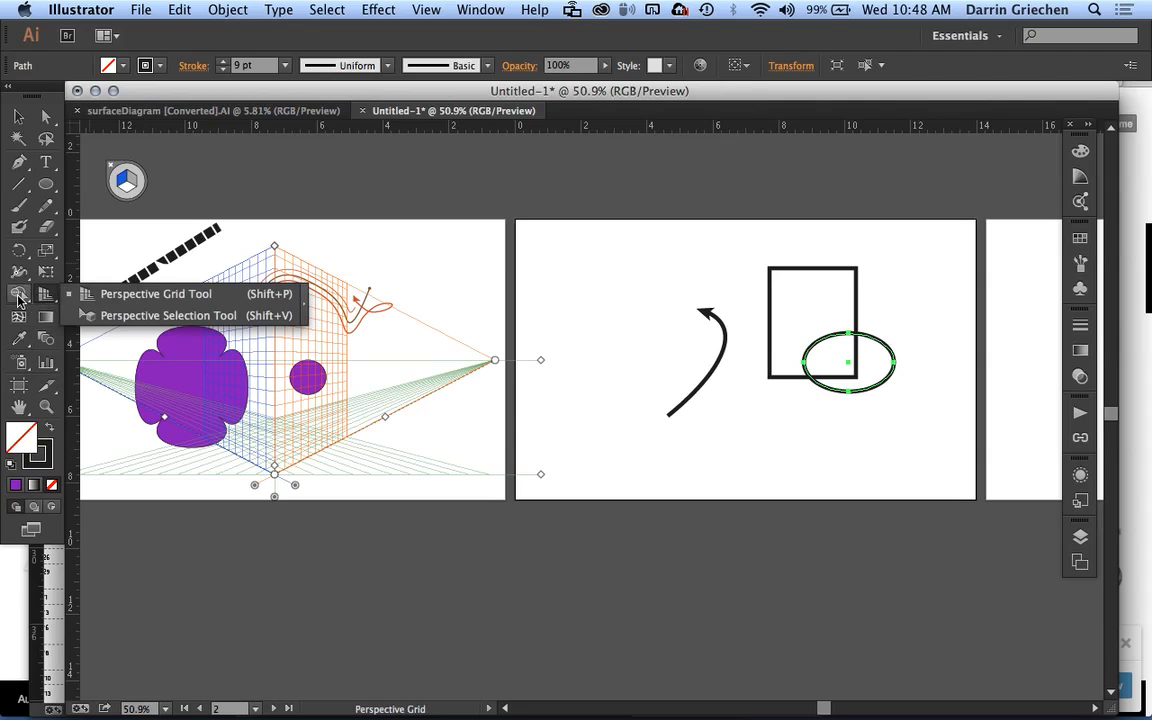
pyautogui.click(20, 296)
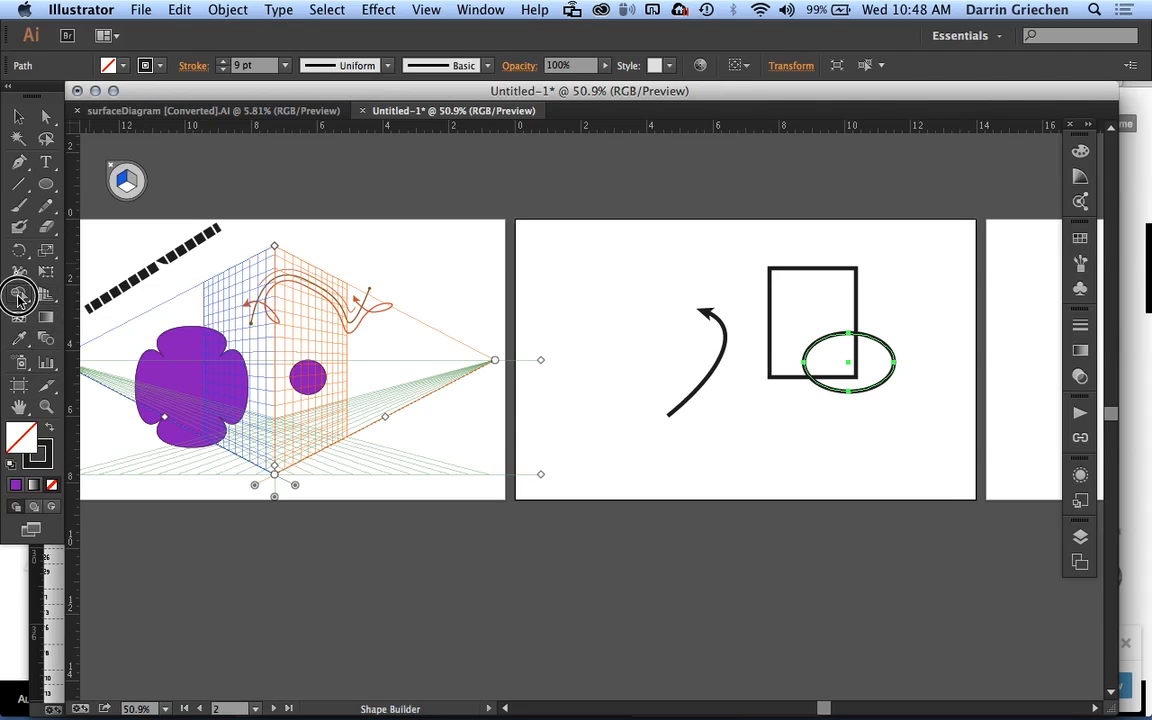
pyautogui.click(22, 410)
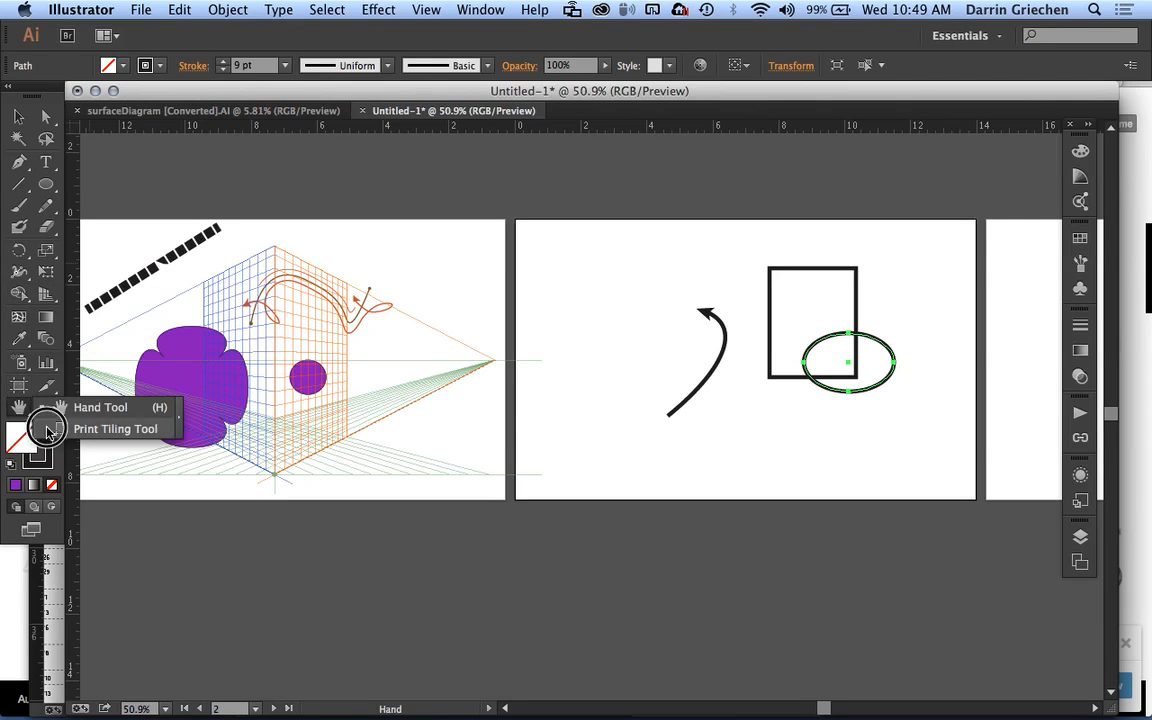
pyautogui.click(155, 538)
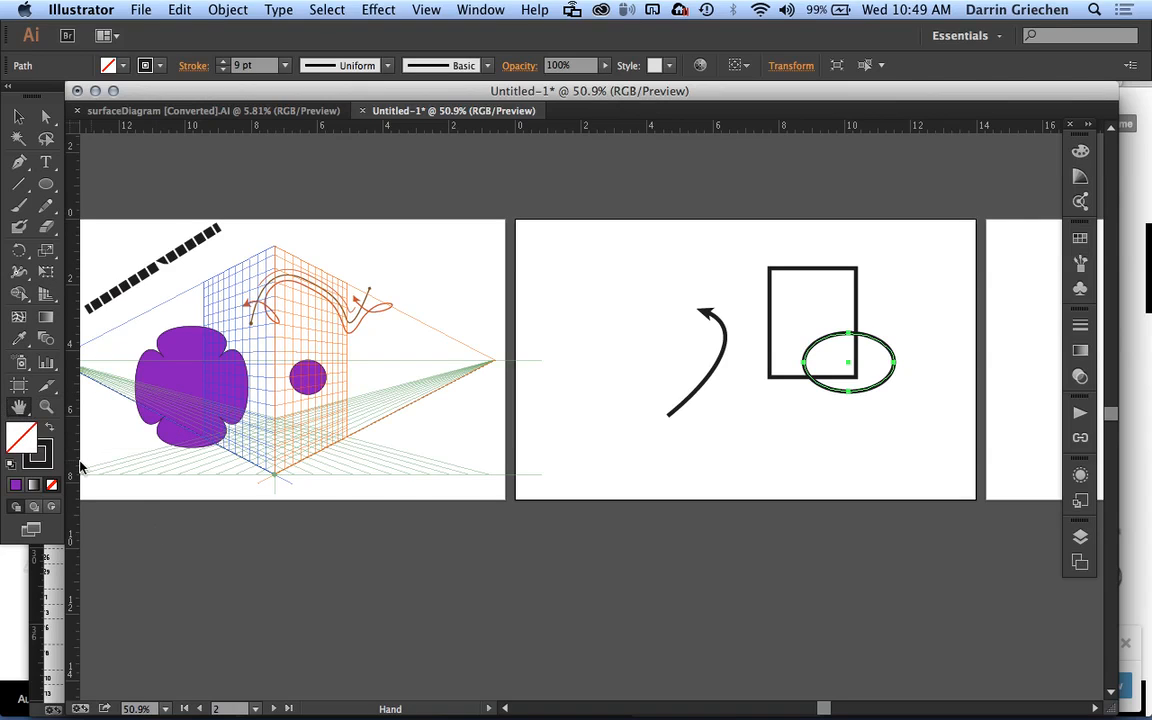
pyautogui.click(52, 387)
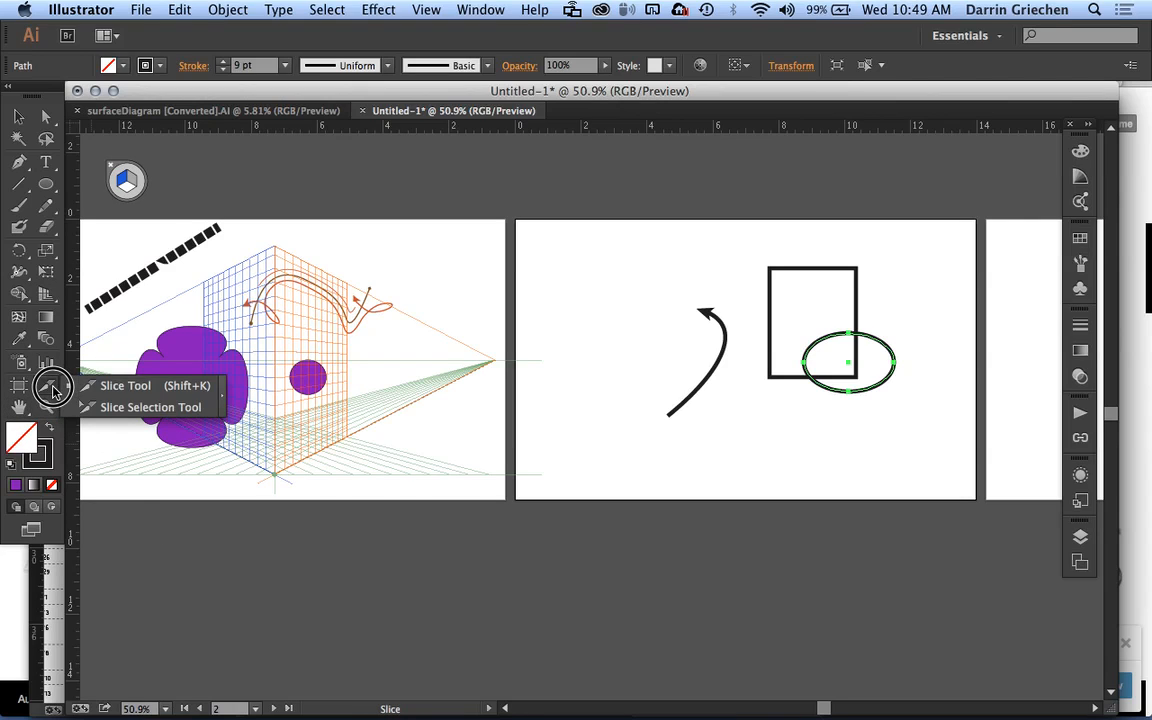
pyautogui.click(53, 228)
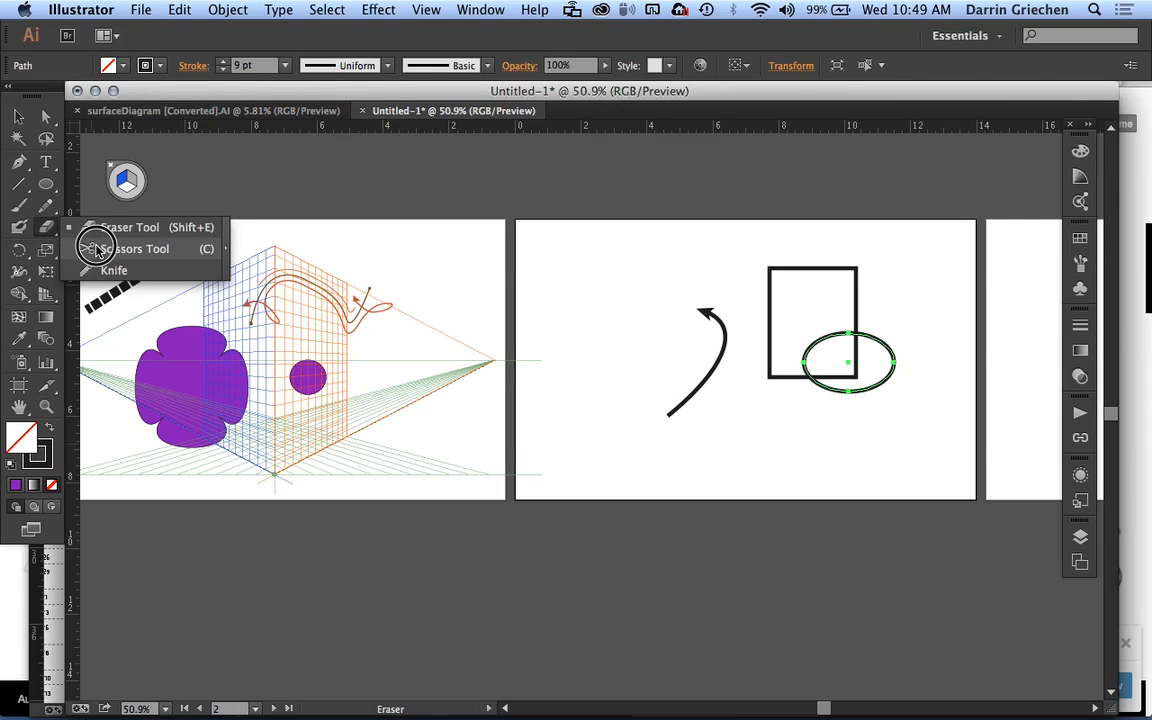
# Try to cut the ellipse's path with the Scissors tool where it crosses the rectangle's bottom edge.
pyautogui.press('c')
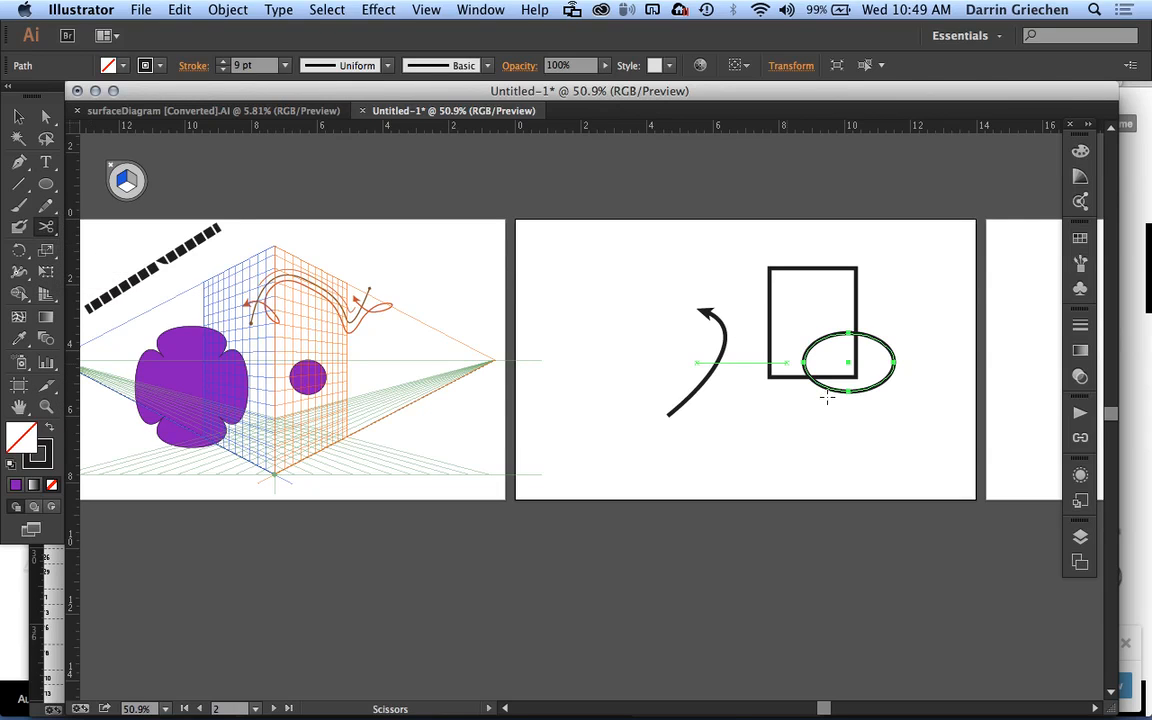
pyautogui.click(808, 372)
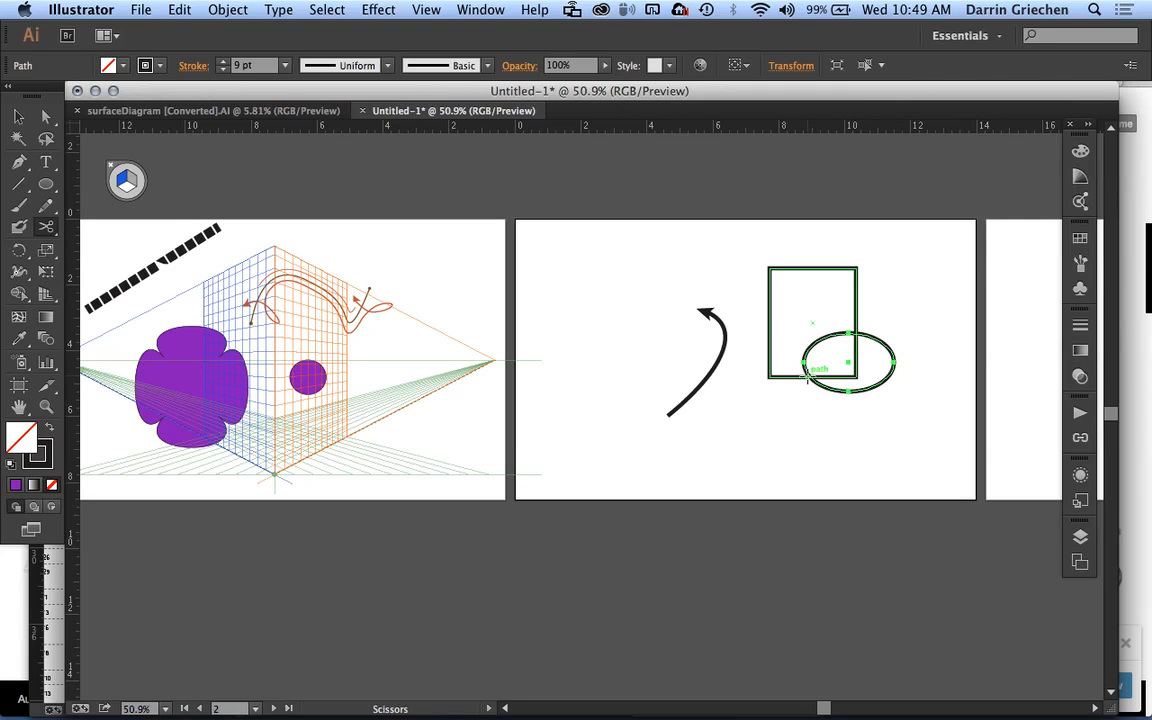
pyautogui.click(810, 372)
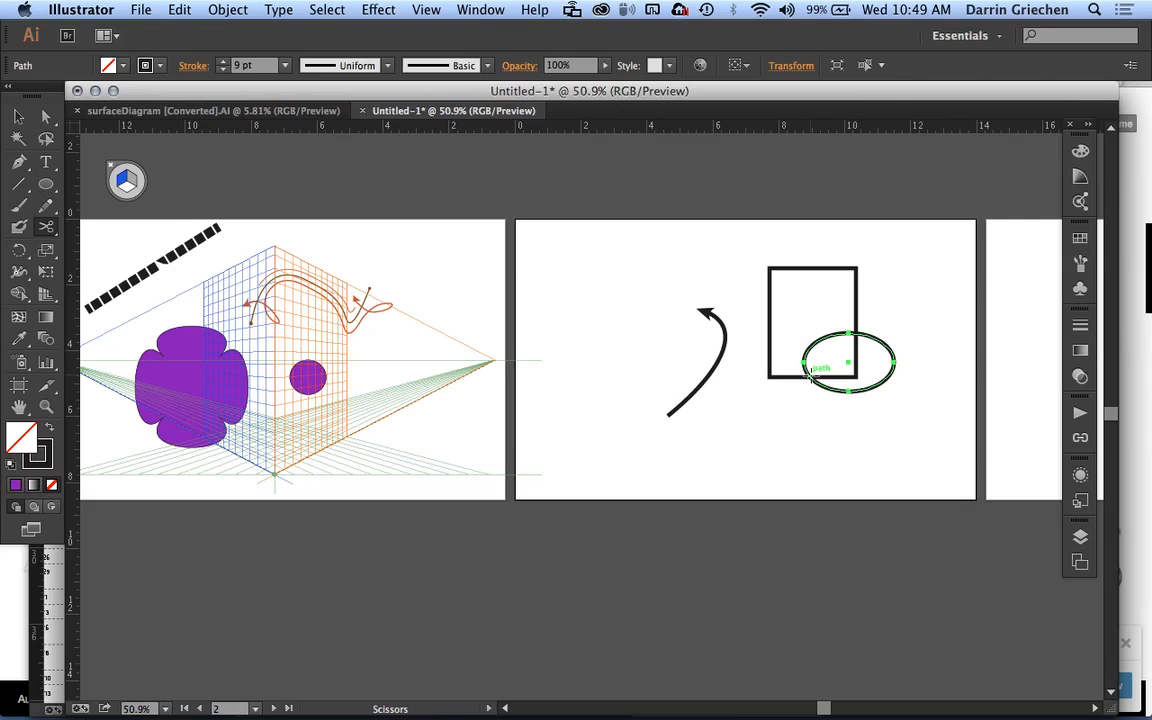
pyautogui.press('v')
pyautogui.click(928, 434)
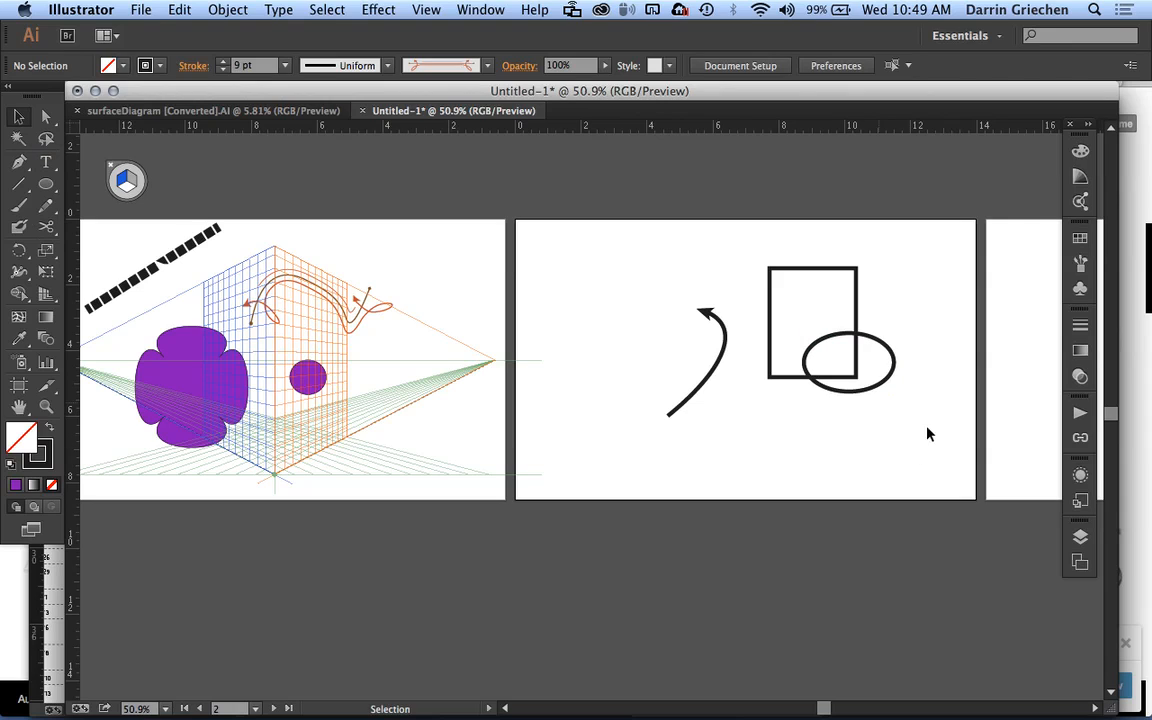
# Subtract the ellipse from the rectangle with the Pathfinder's Minus Front shape mode and select the resulting shape.
pyautogui.click(479, 11)
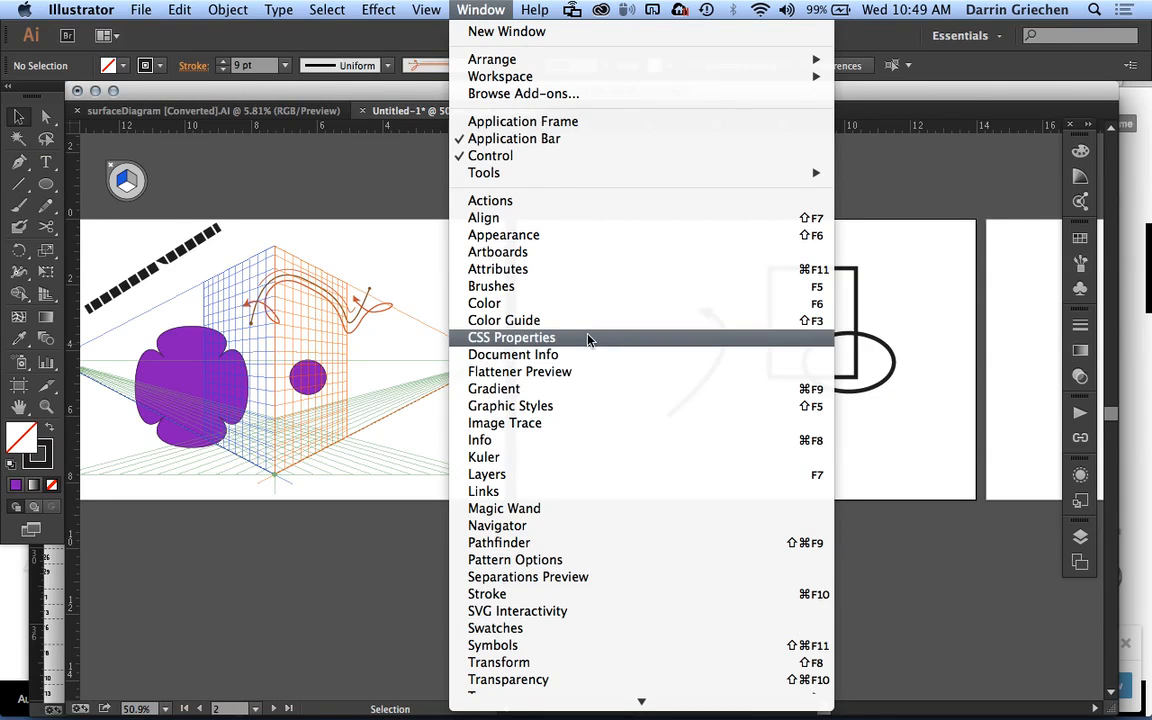
pyautogui.click(558, 543)
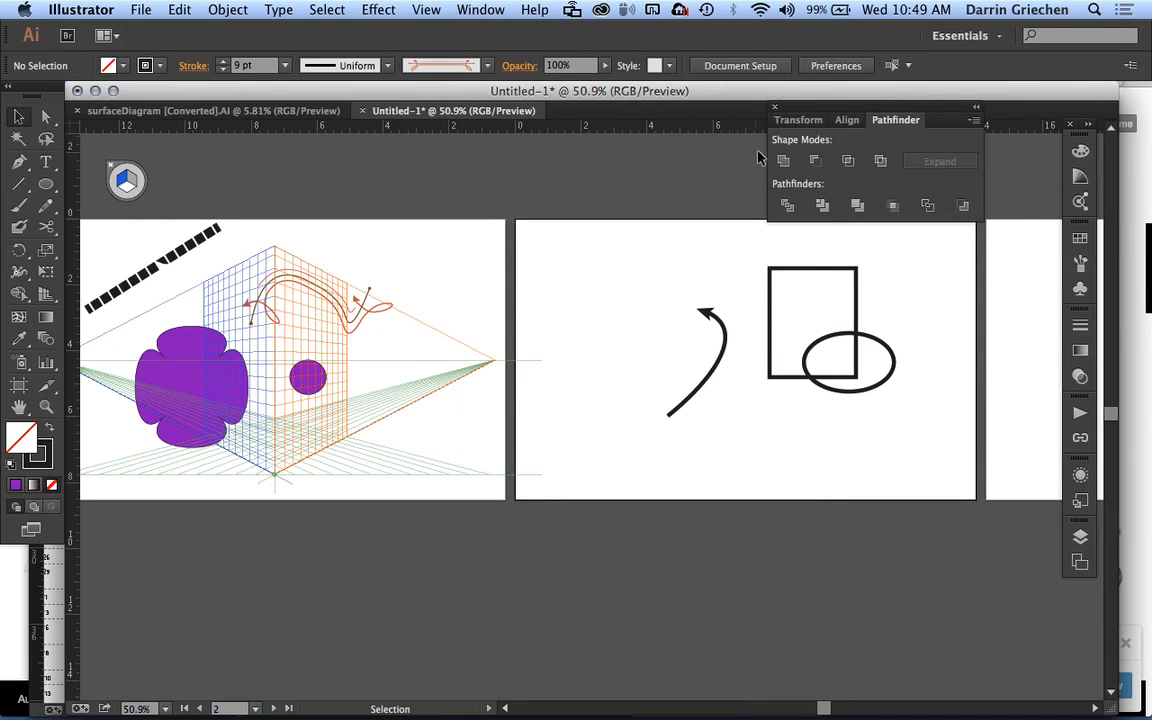
pyautogui.click(885, 431)
pyautogui.moveTo(885, 431); pyautogui.dragTo(808, 324)
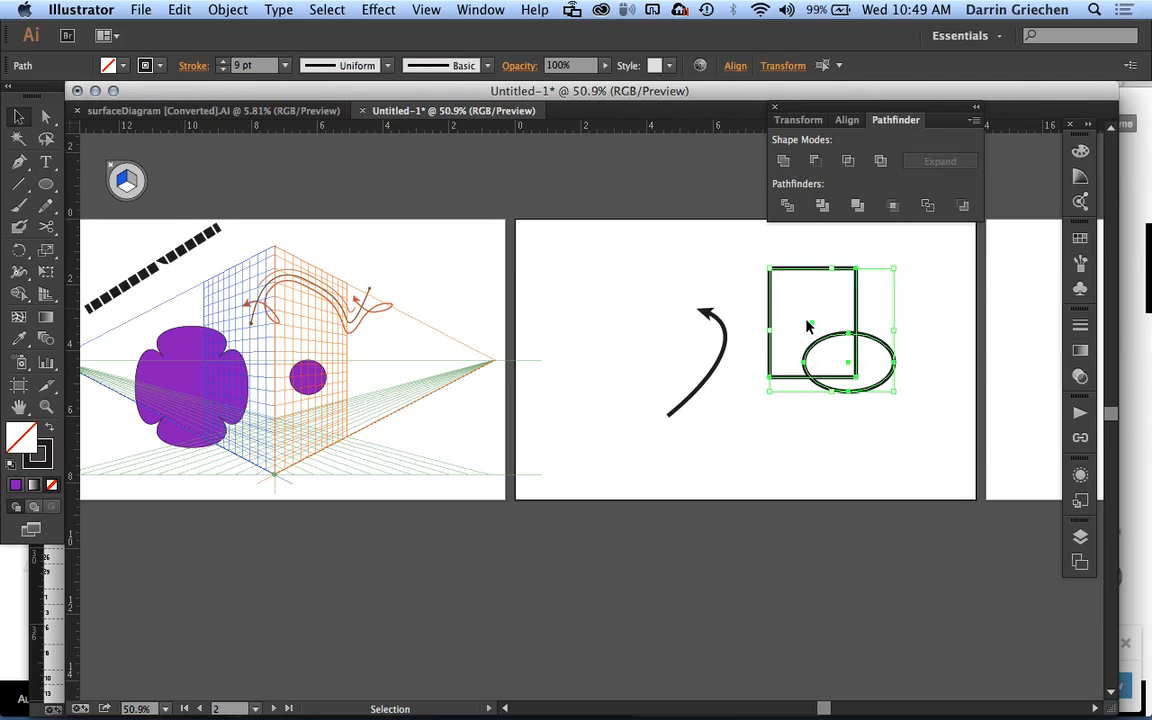
pyautogui.click(816, 162)
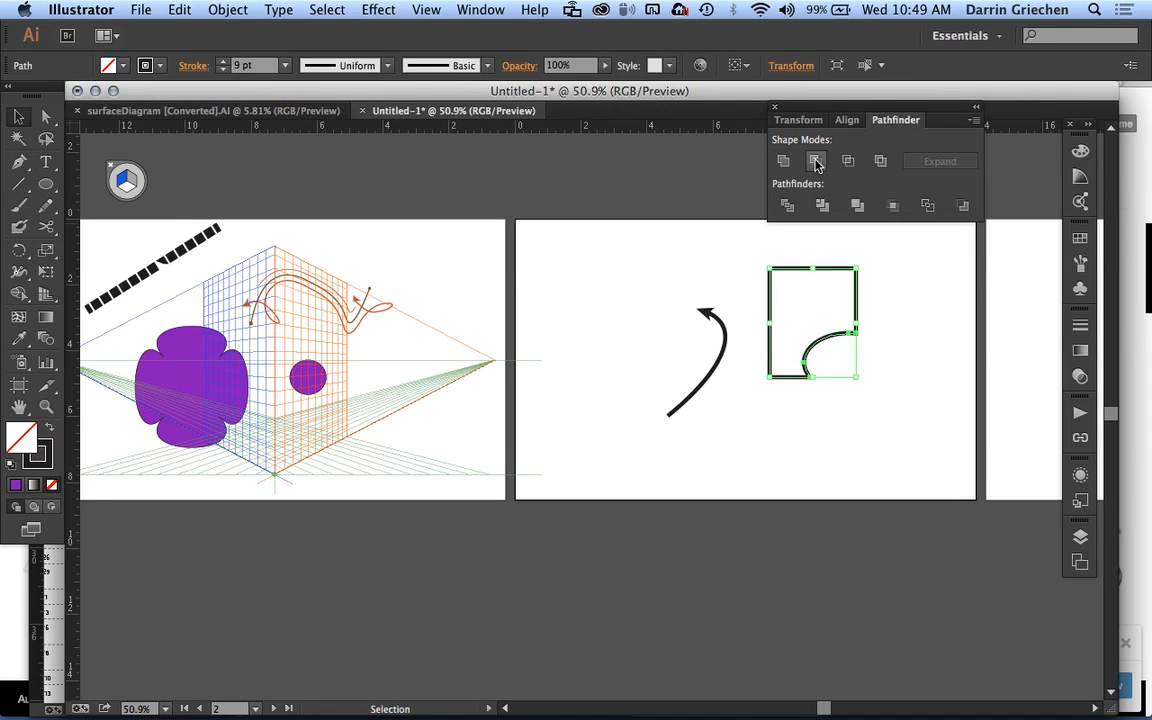
pyautogui.click(900, 373)
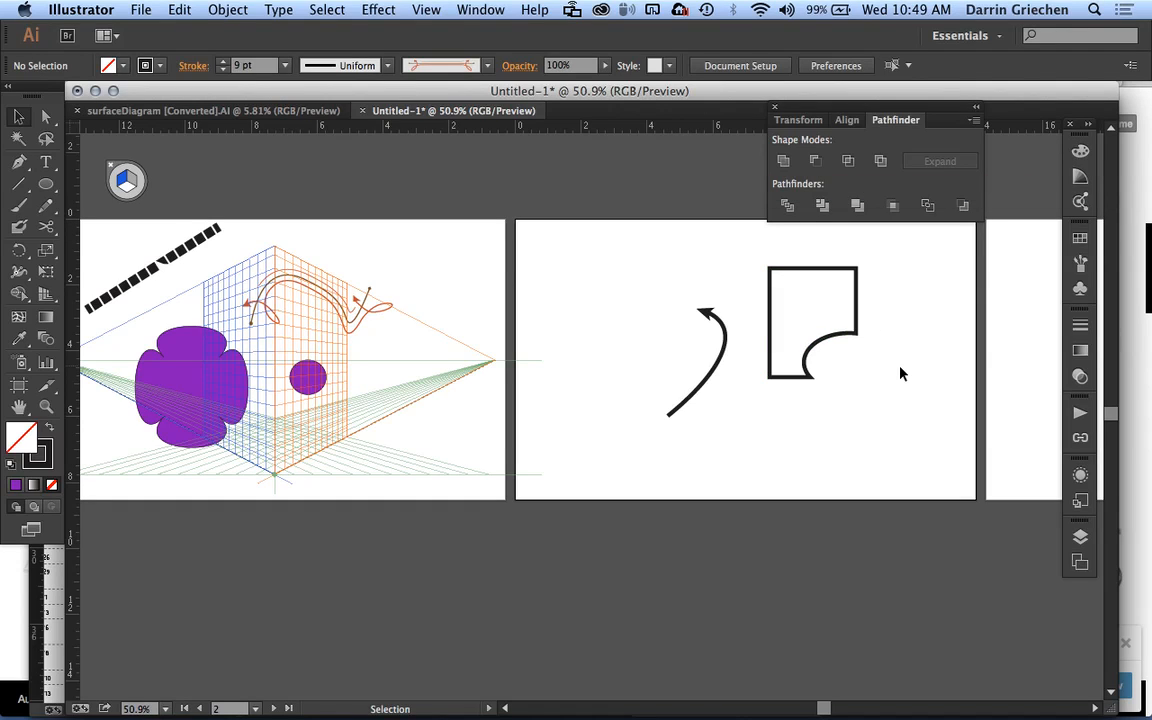
pyautogui.click(805, 373)
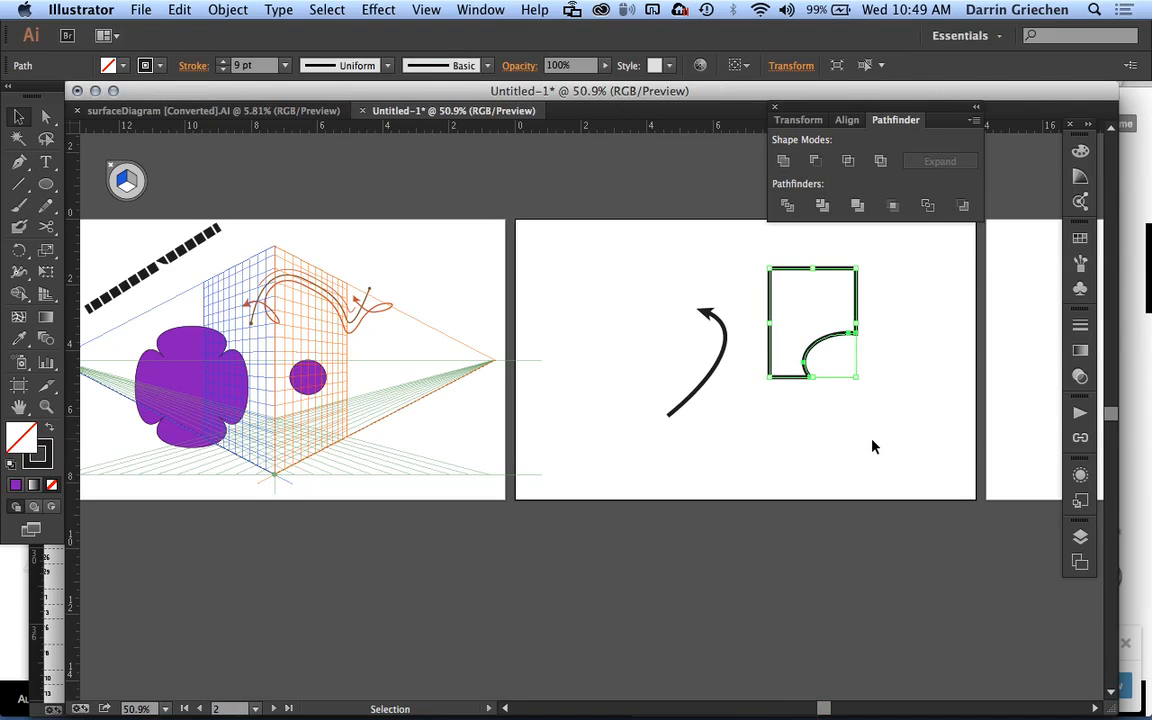
# Undo the Minus Front subtraction so the rectangle and the overlapping ellipse are separate paths again.
pyautogui.click(925, 395)
pyautogui.press('super+z')
pyautogui.click(917, 466)
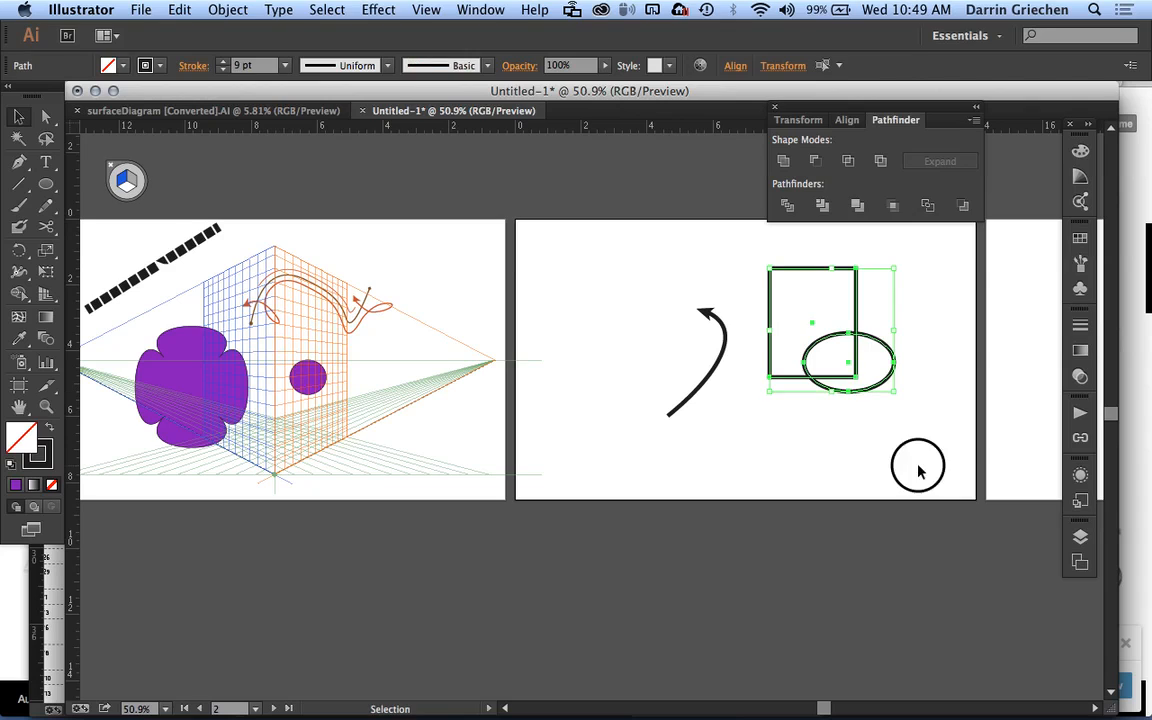
# Merge the rectangle and overlapping ellipse into one outline with the Pathfinder's Unite shape mode and deselect the result.
pyautogui.moveTo(908, 445); pyautogui.dragTo(824, 358)
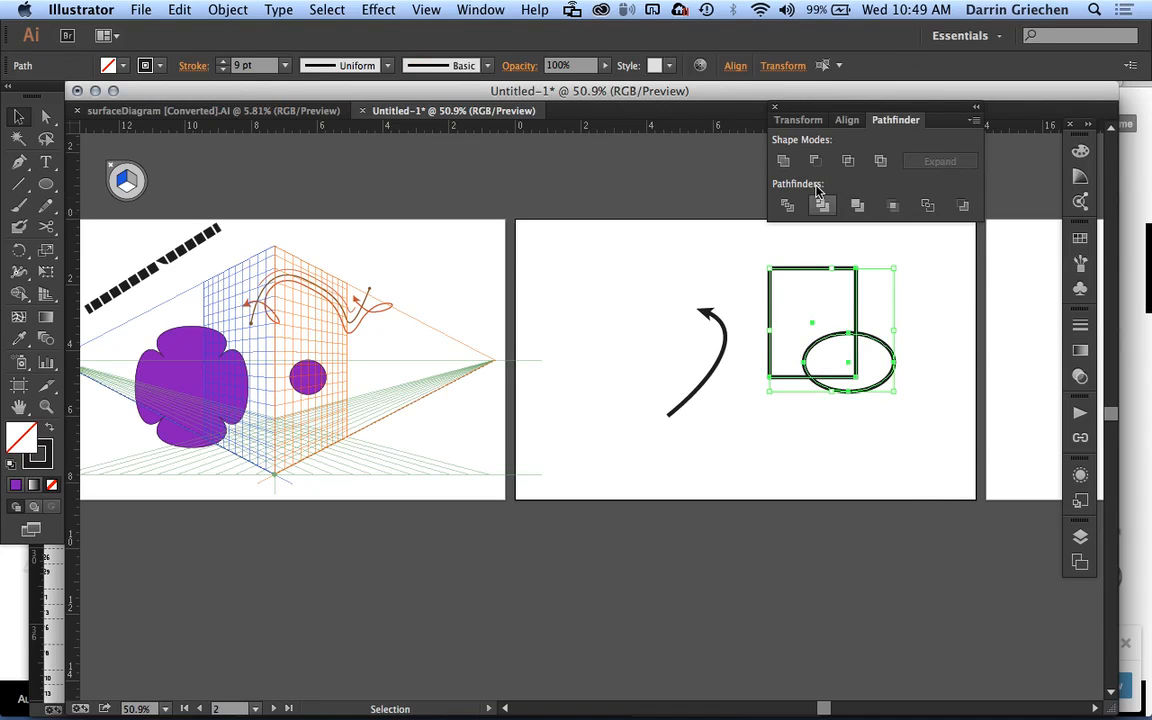
pyautogui.click(784, 162)
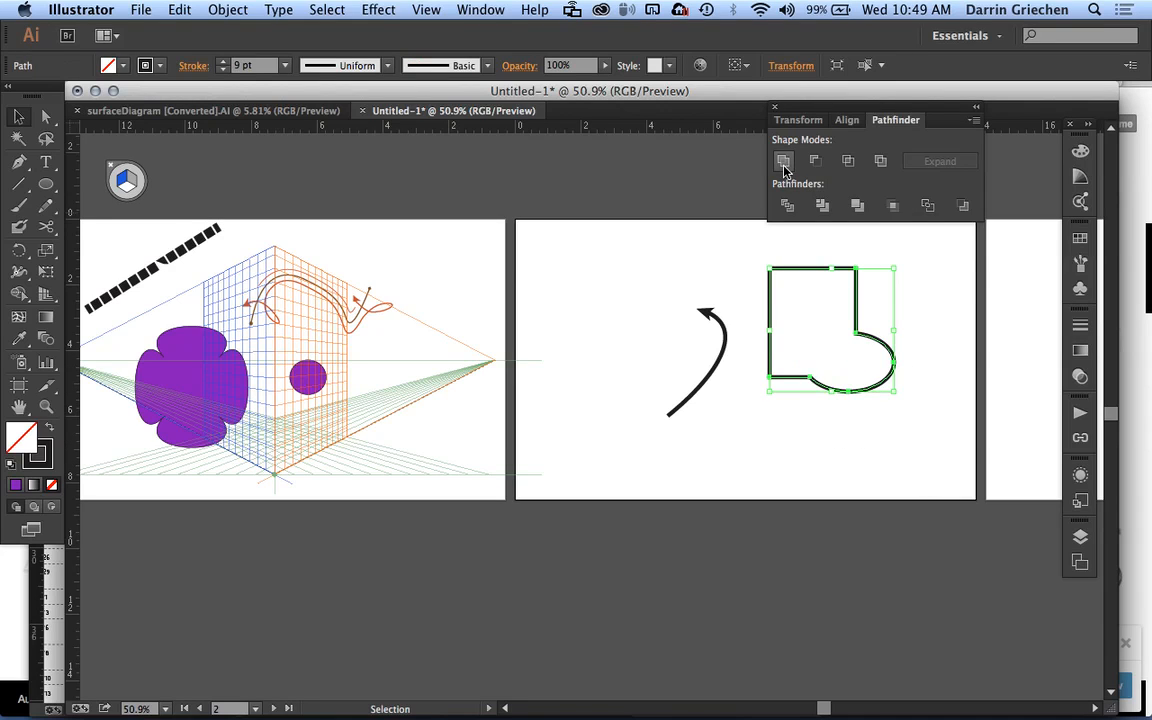
pyautogui.click(715, 257)
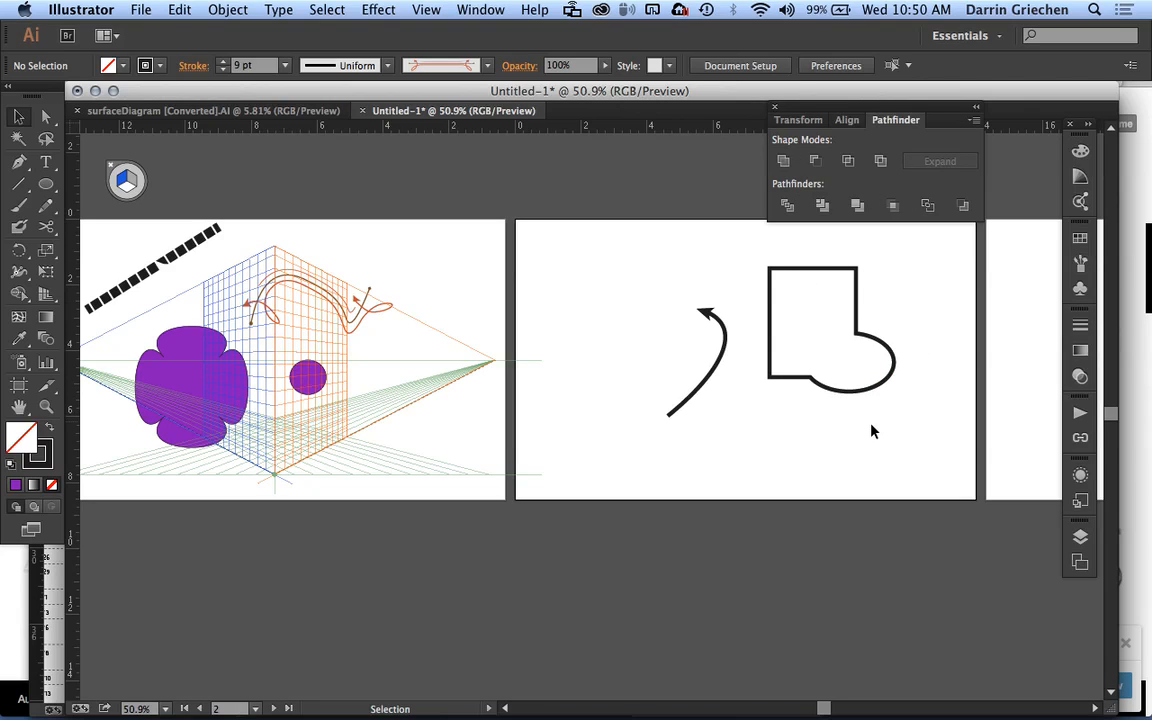
# Undo the Unite operation on the rectangle and ellipse and clear the selection.
pyautogui.press('super+z')
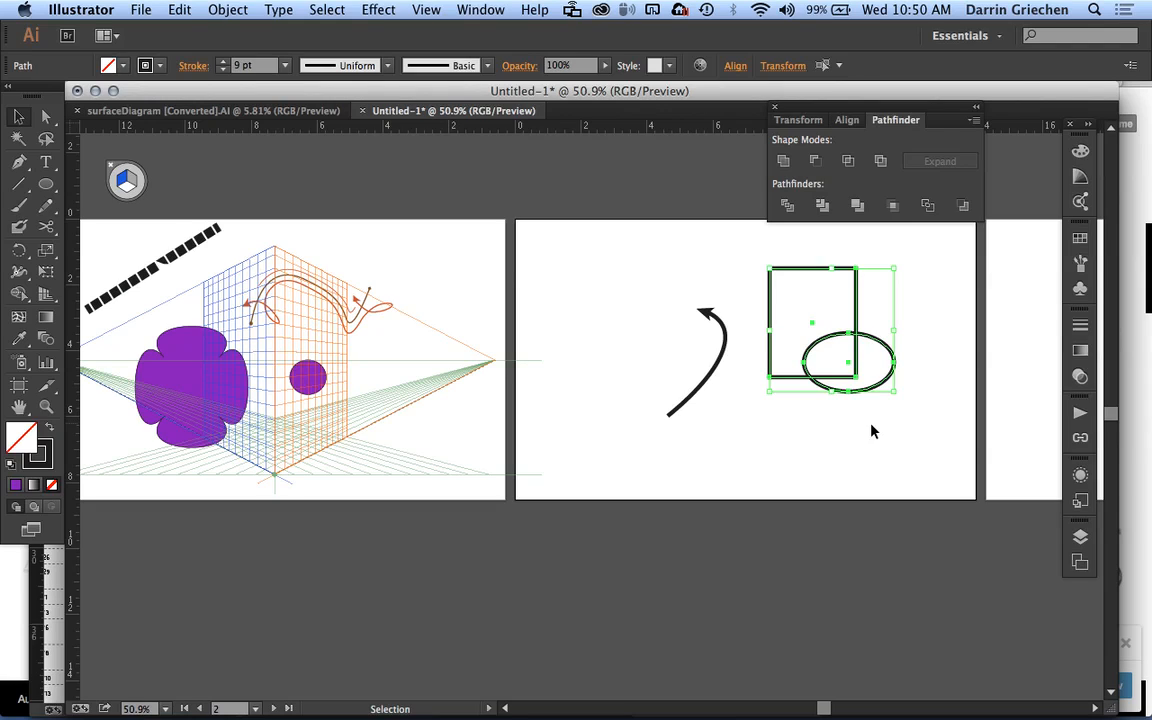
pyautogui.click(641, 686)
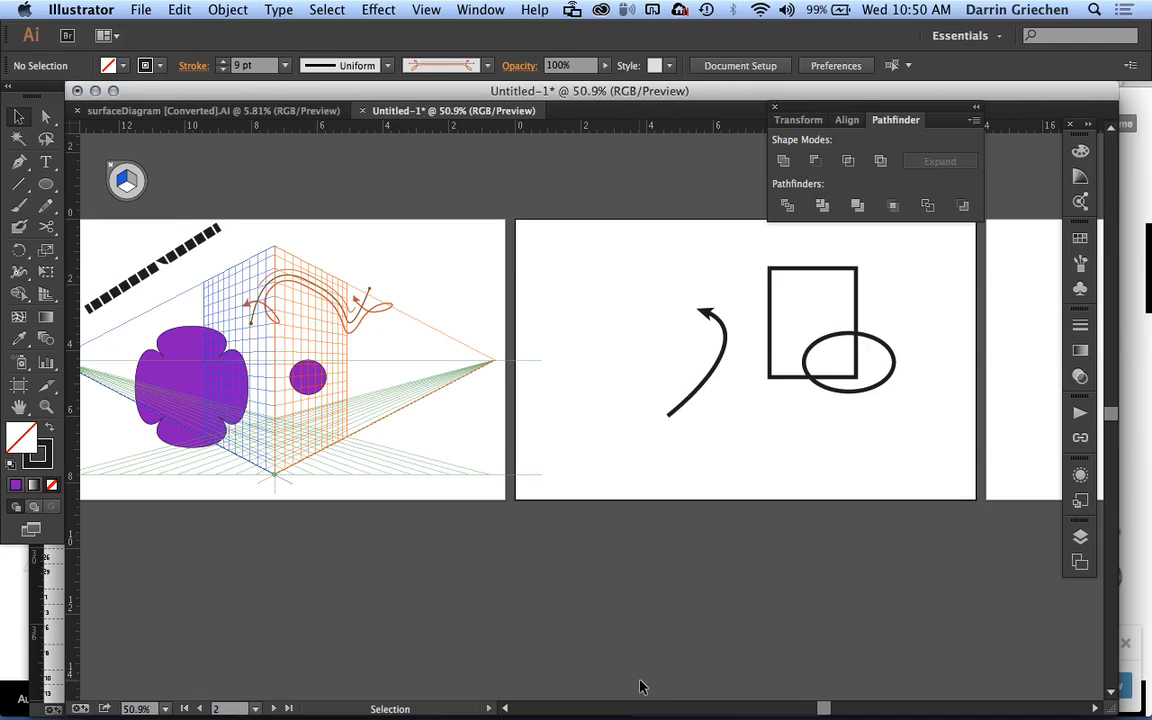
# Switch to QuickTime Player.
pyautogui.moveTo(508, 708)
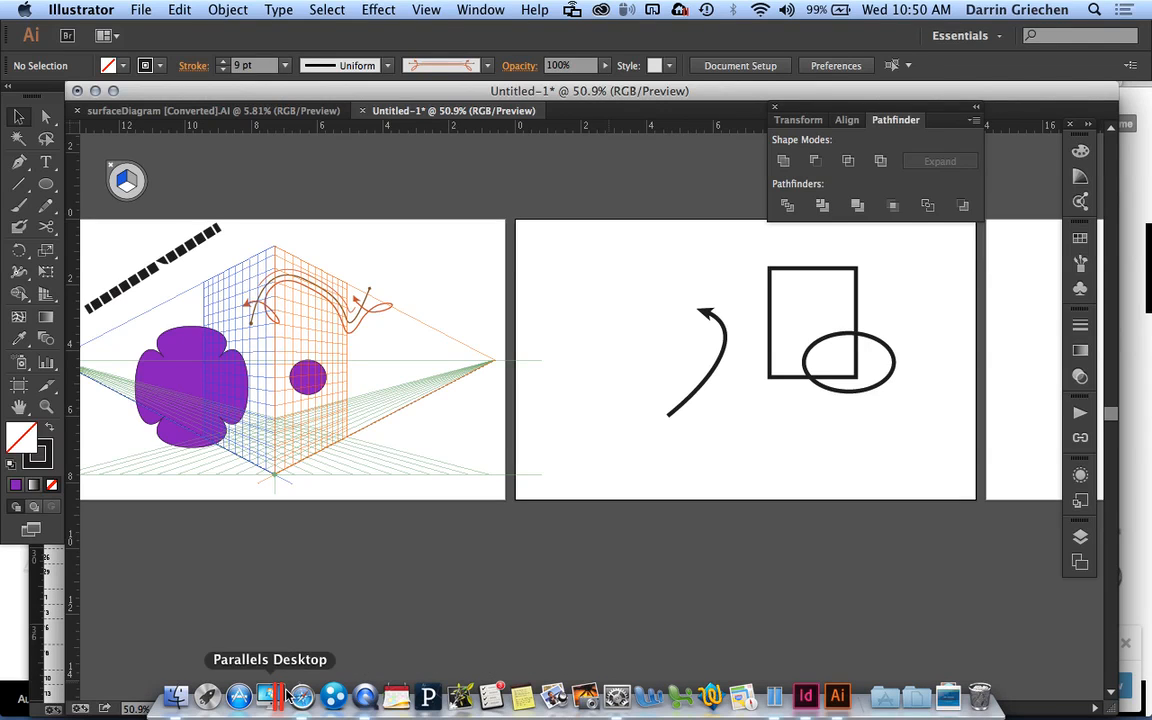
pyautogui.click(365, 697)
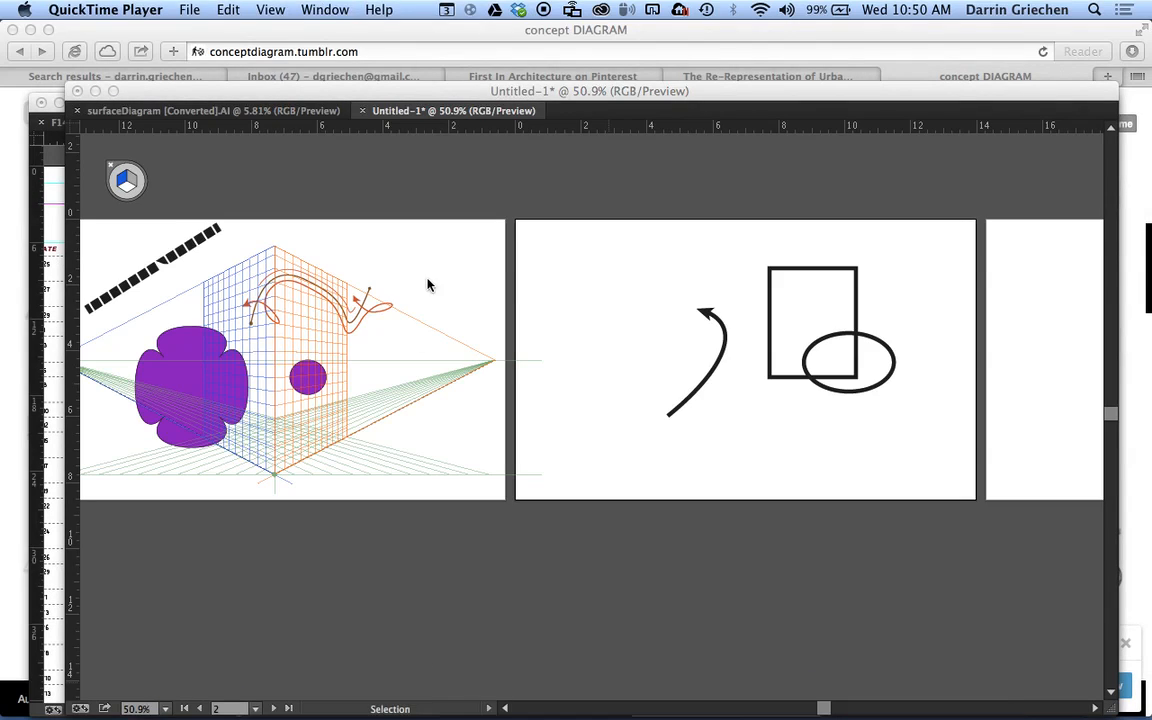